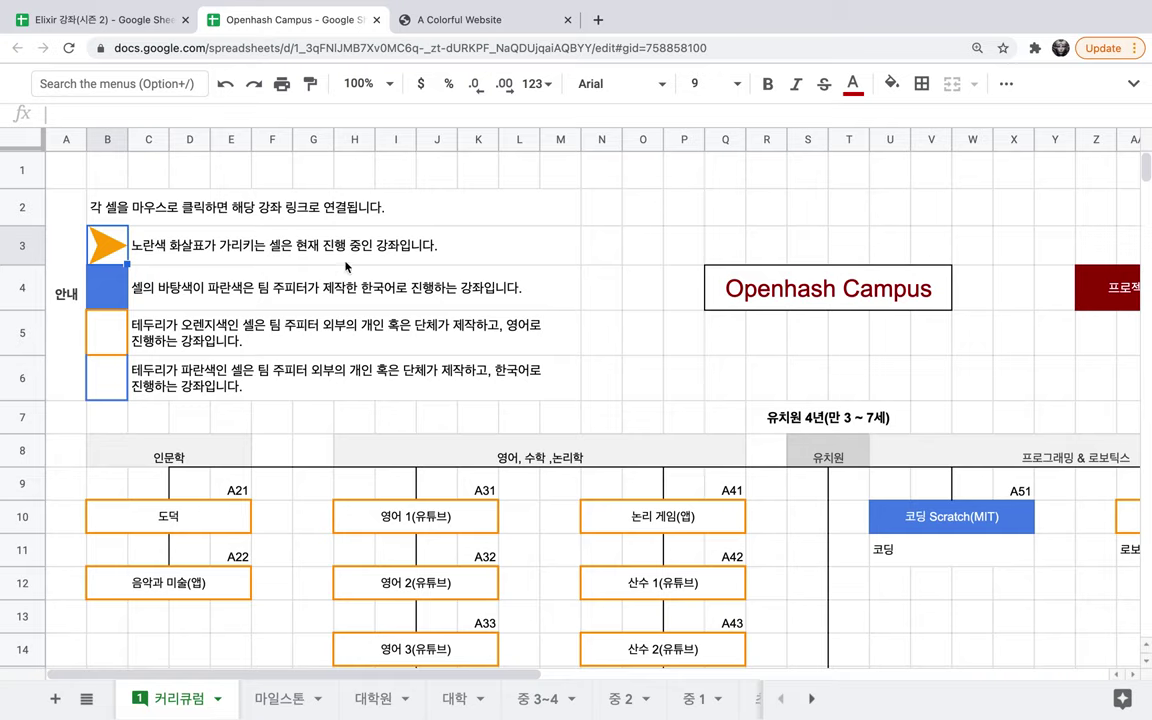
Review the guide notes explaining the blue-filled, orange-bordered and blue-bordered course cells.
click(196, 292)
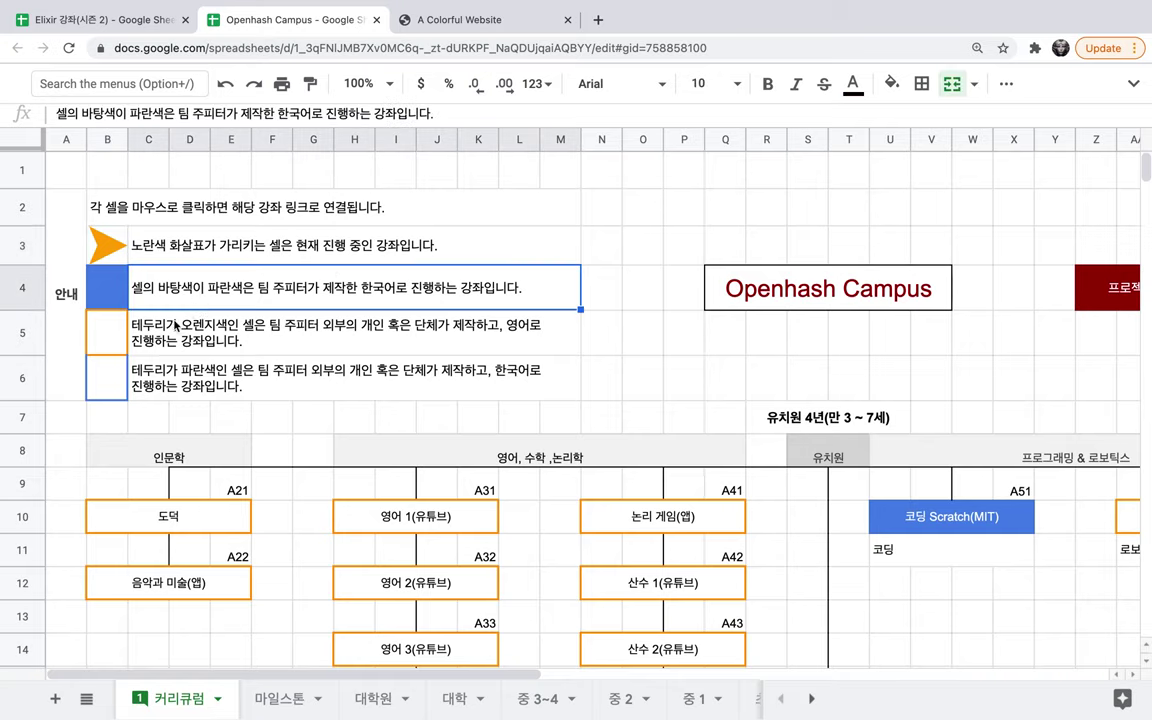
click(153, 322)
click(170, 377)
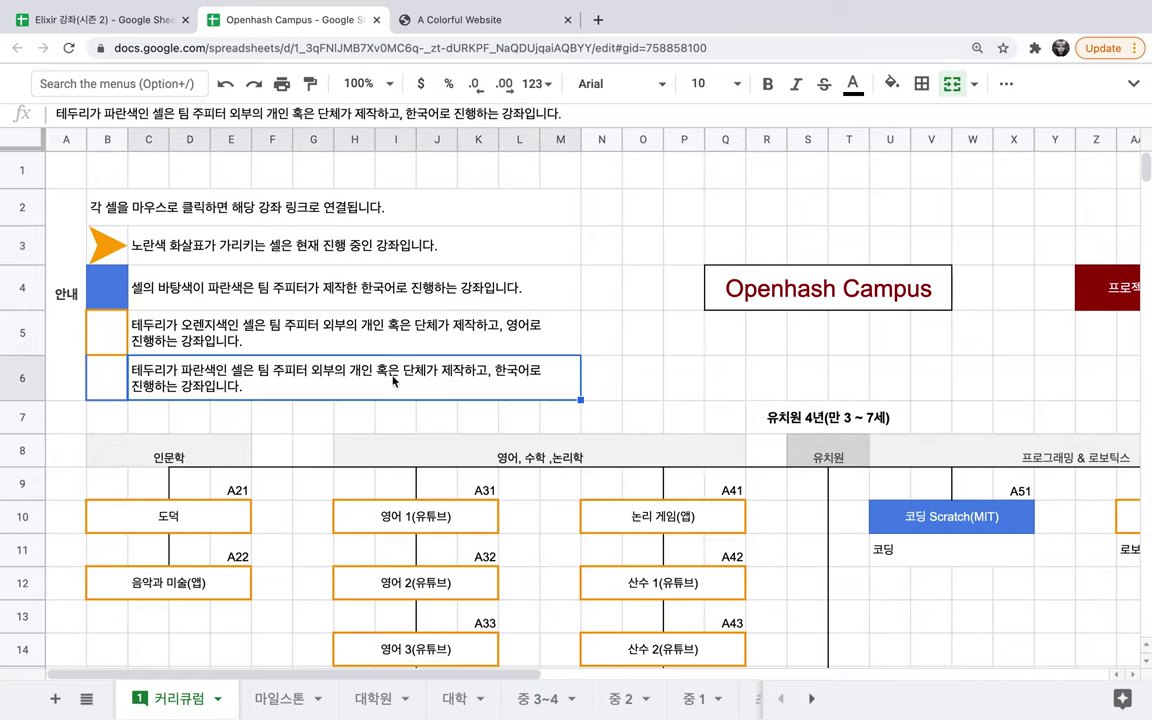
Look through the curriculum from 유치원 to 초급 3 and preview the HTML course's link.
scroll(507, 365, right, 4)
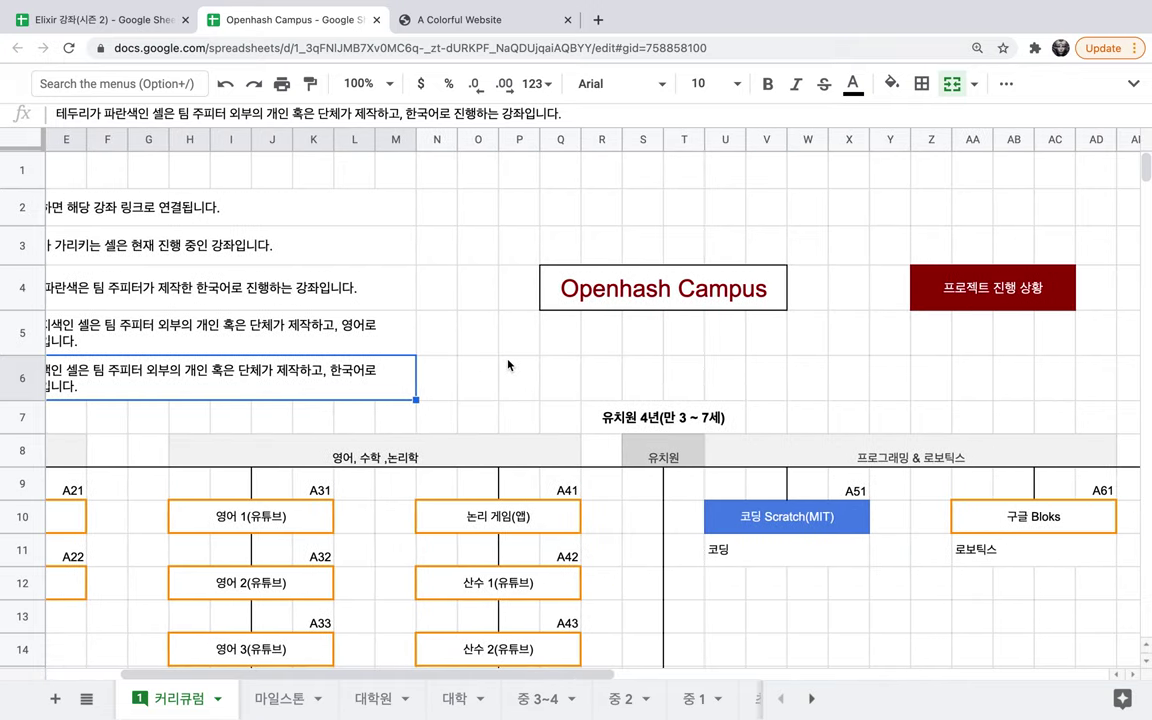
scroll(507, 365, down, 6)
scroll(507, 365, down, 5)
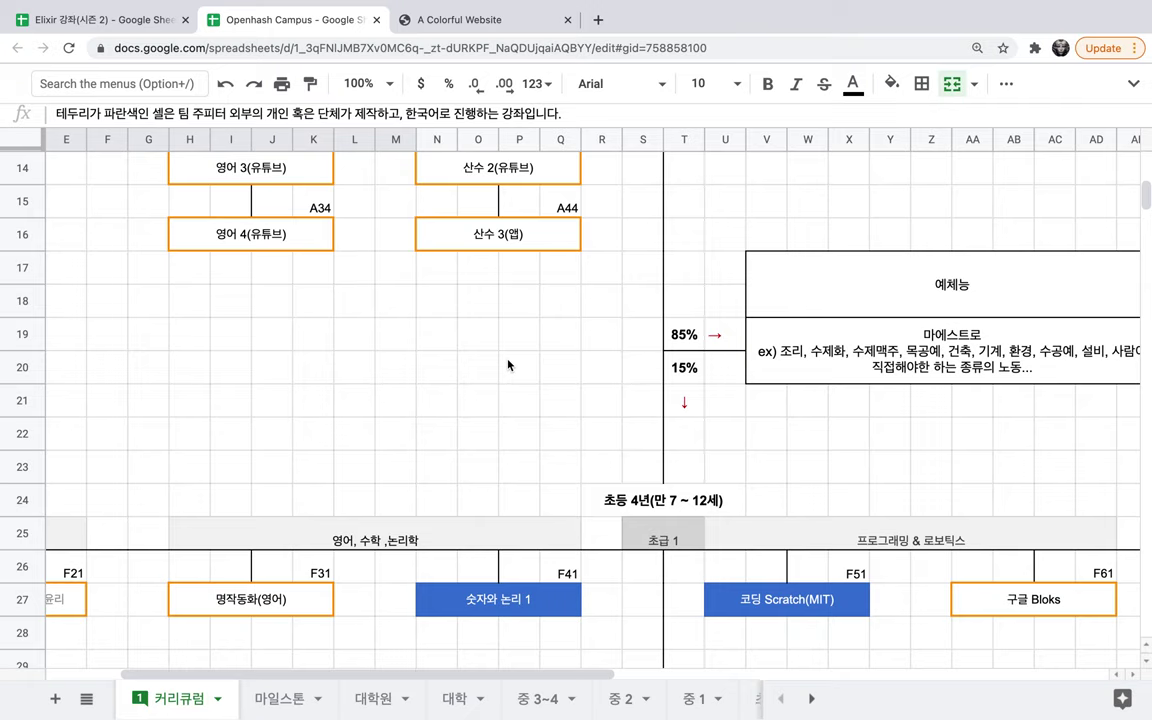
scroll(507, 365, down, 6)
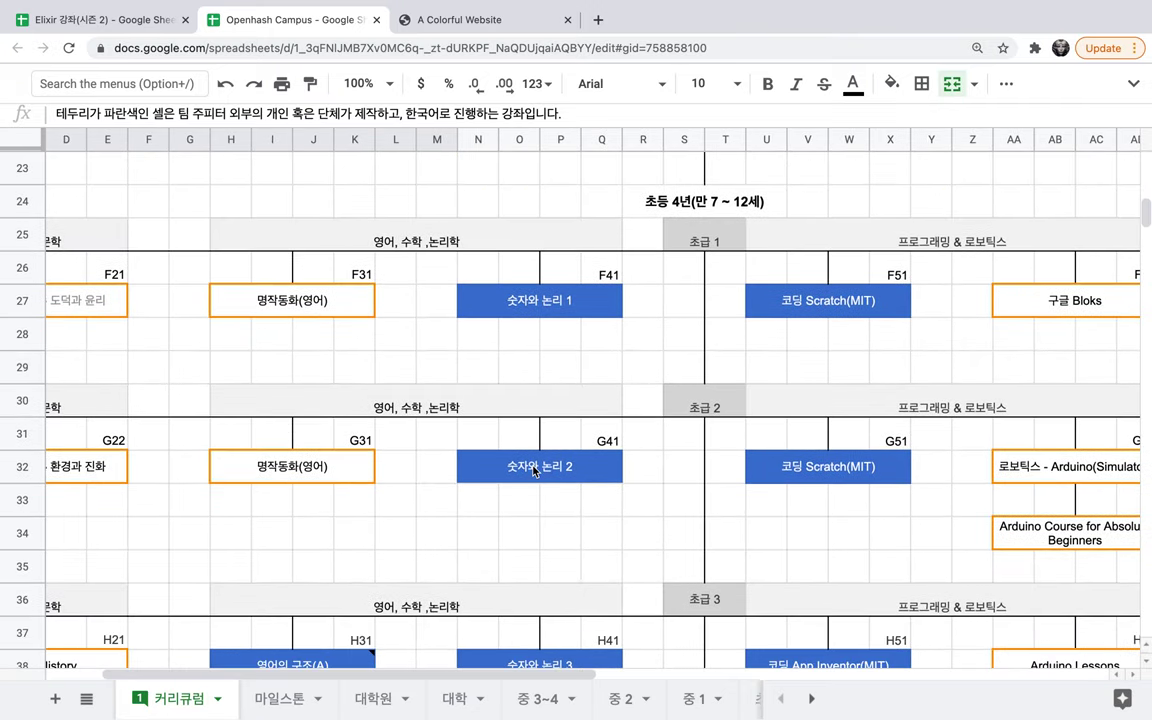
scroll(533, 470, down, 5)
scroll(533, 470, down, 5)
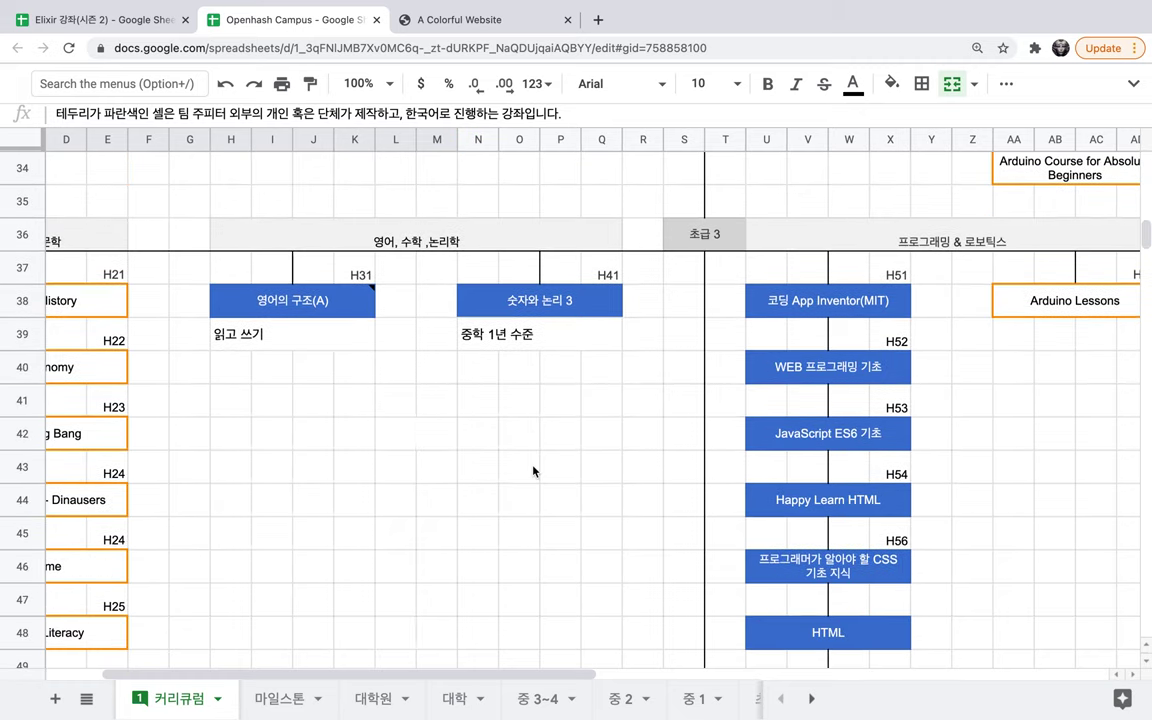
scroll(600, 463, down, 1)
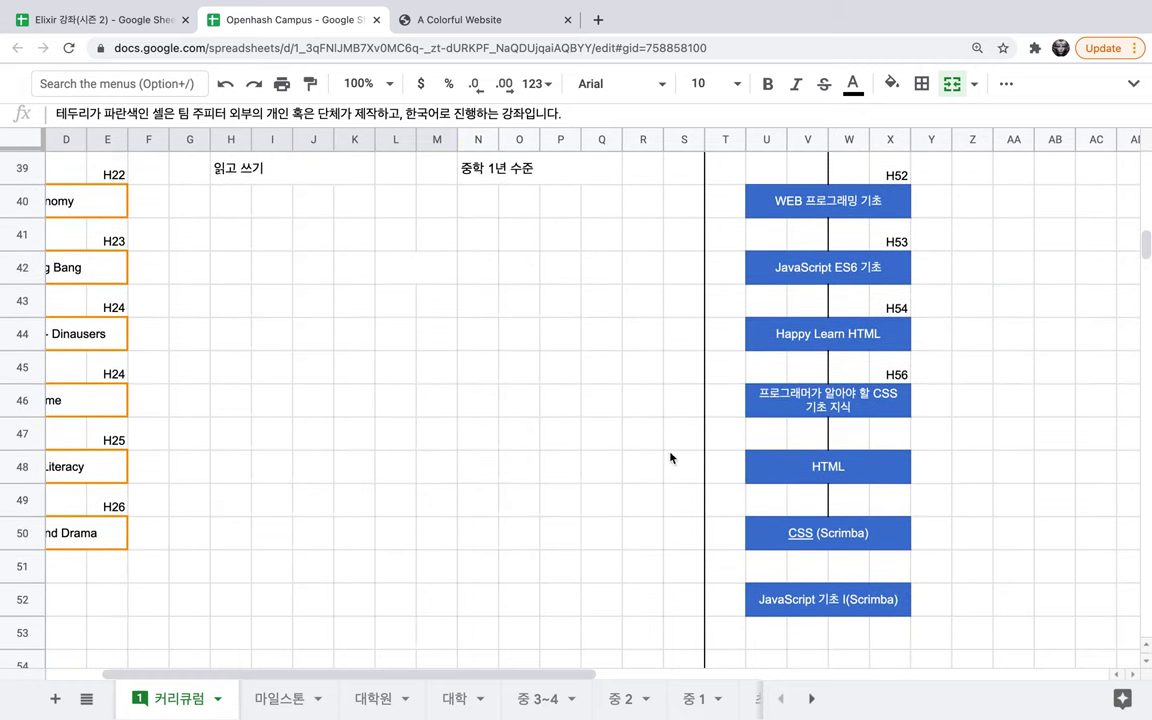
click(813, 476)
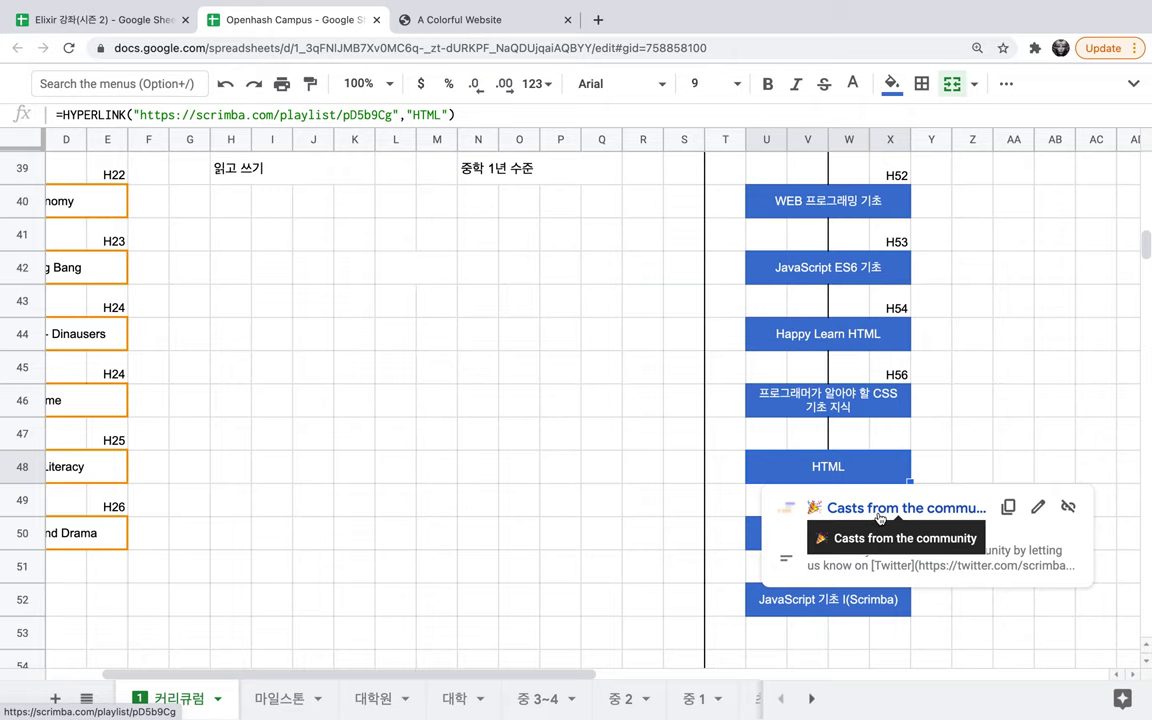
click(661, 437)
Examine the 초급 4 courses and preview the link of the JavaScript course.
scroll(661, 437, down, 15)
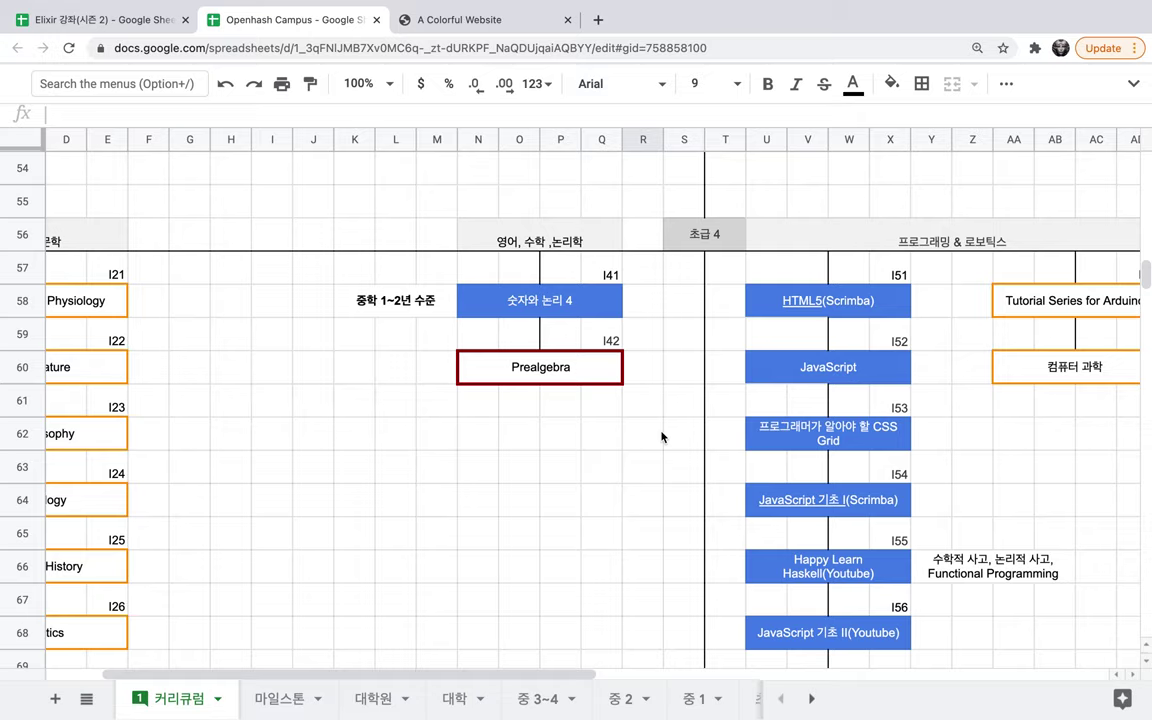
scroll(662, 434, down, 1)
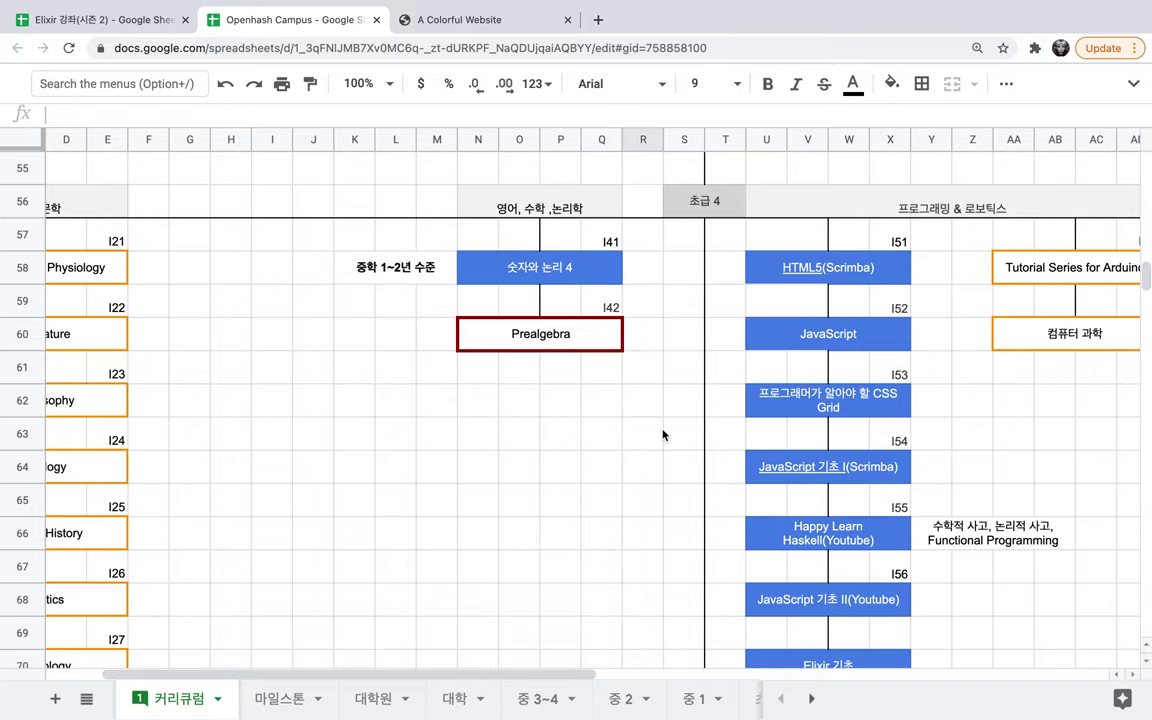
scroll(685, 463, down, 1)
click(833, 310)
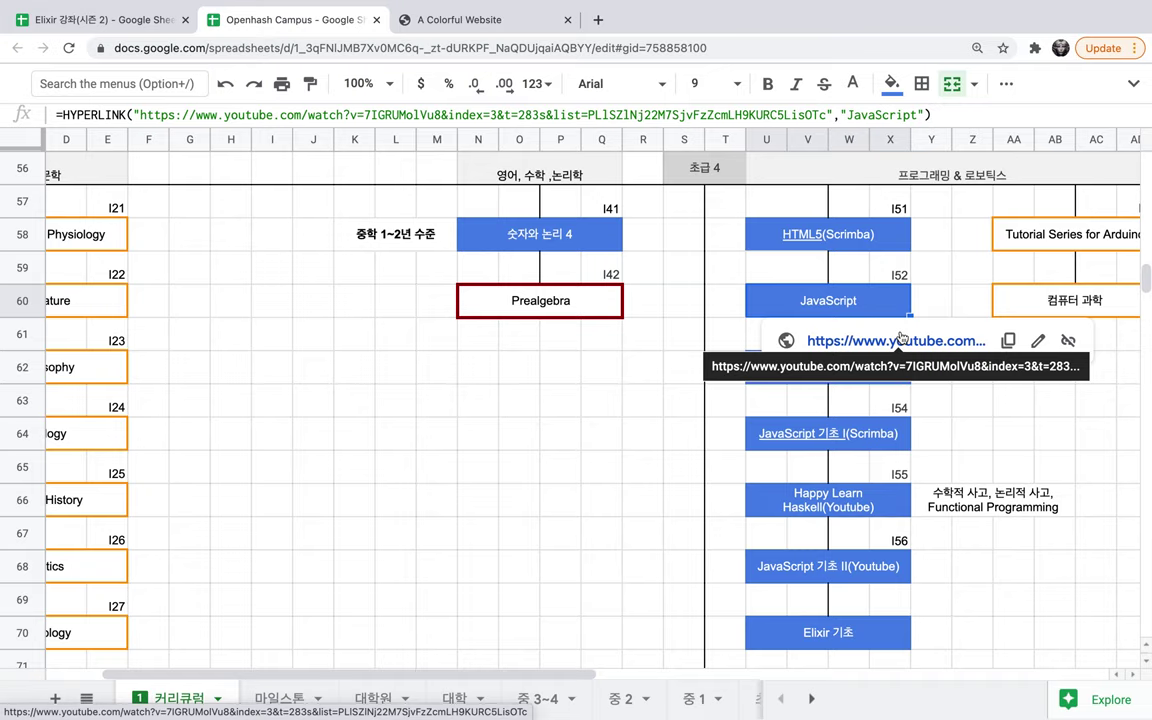
click(527, 433)
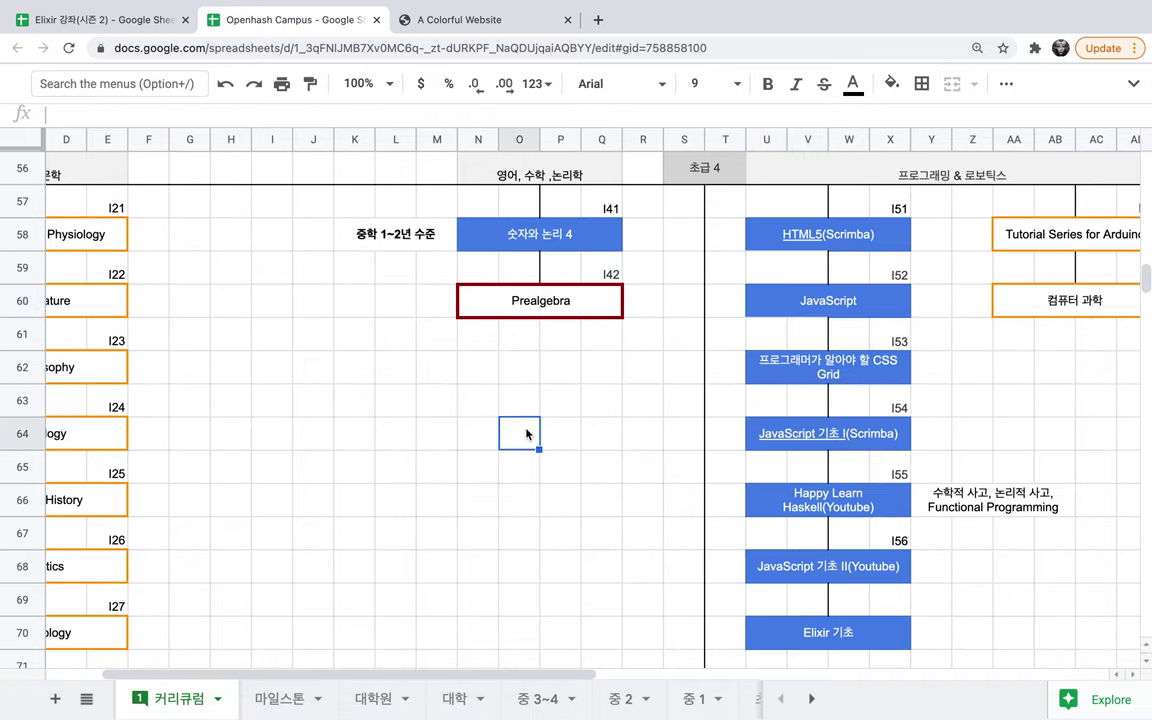
Examine the 중등 1 section, covering its math, machine learning, programming and computer science courses.
scroll(527, 433, down, 8)
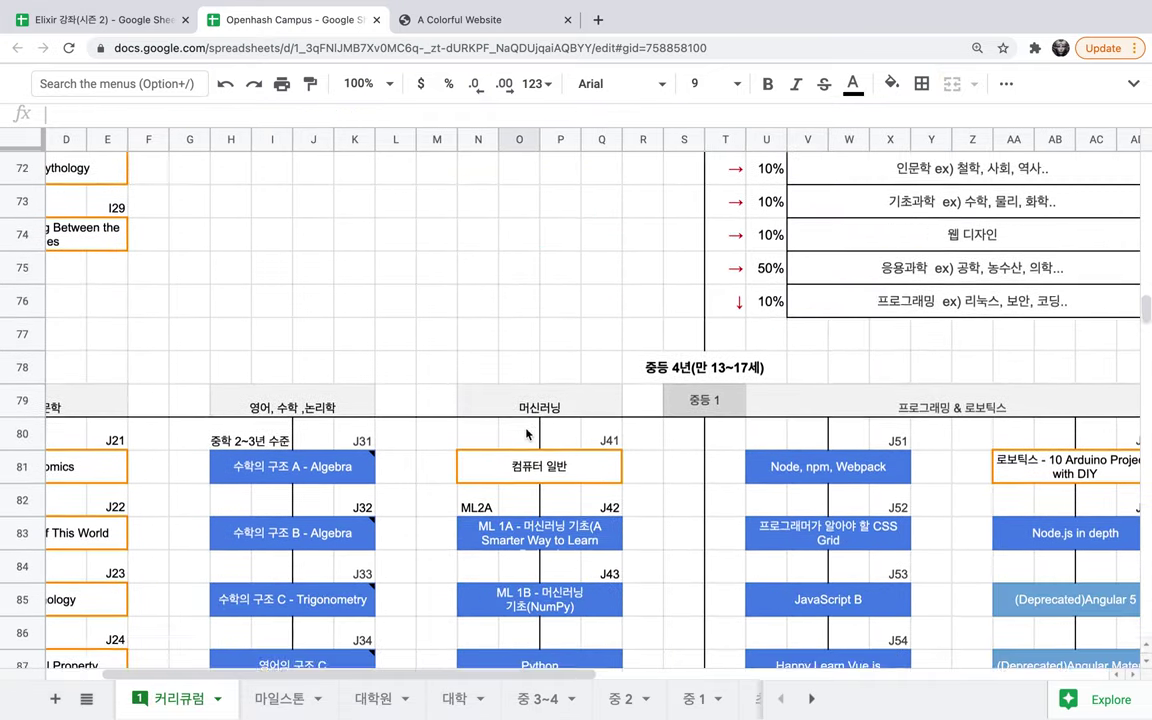
scroll(527, 433, down, 1)
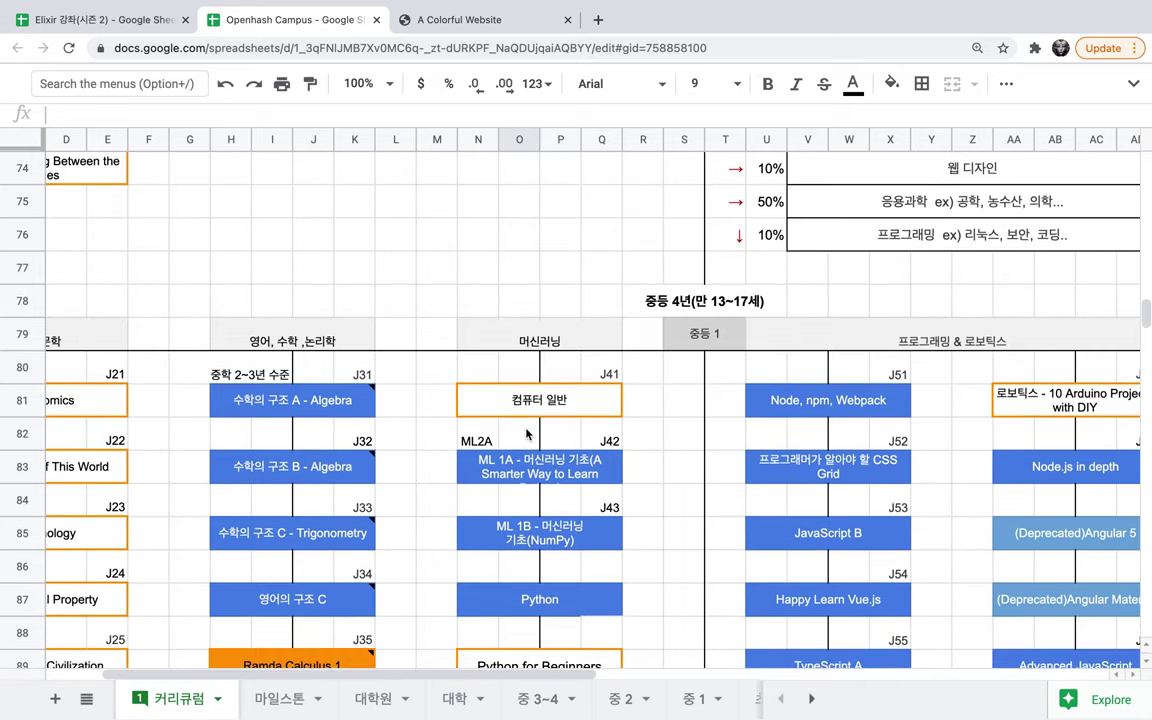
scroll(527, 433, down, 3)
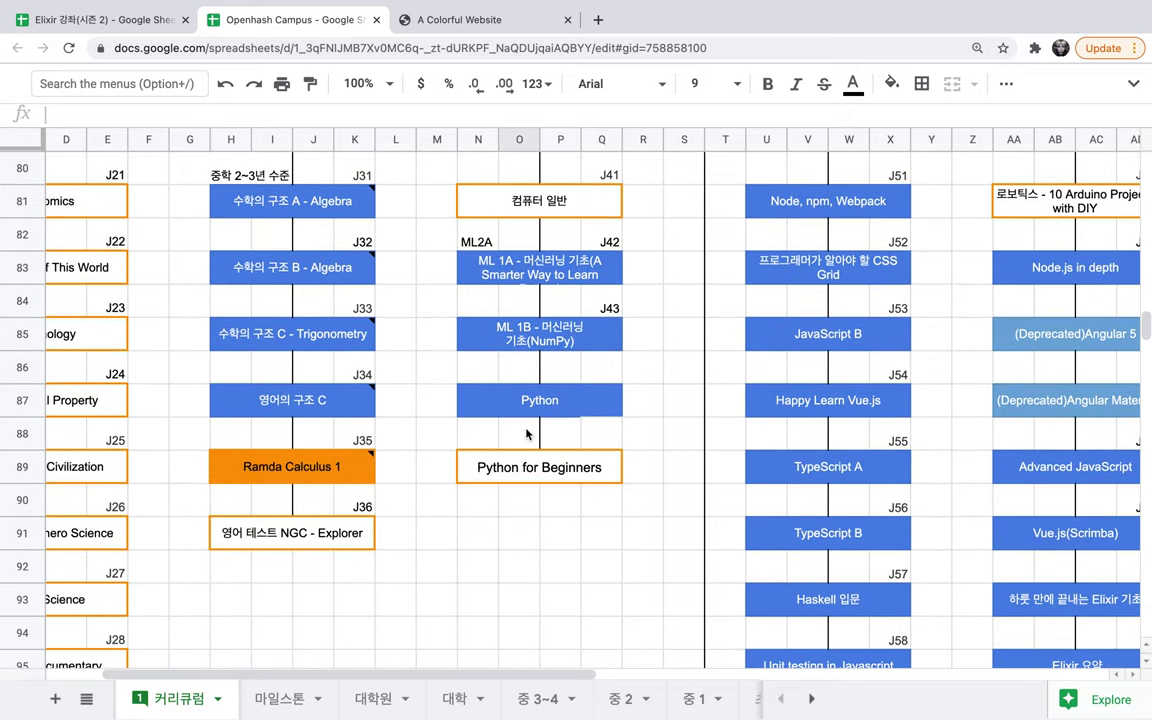
scroll(527, 433, right, 5)
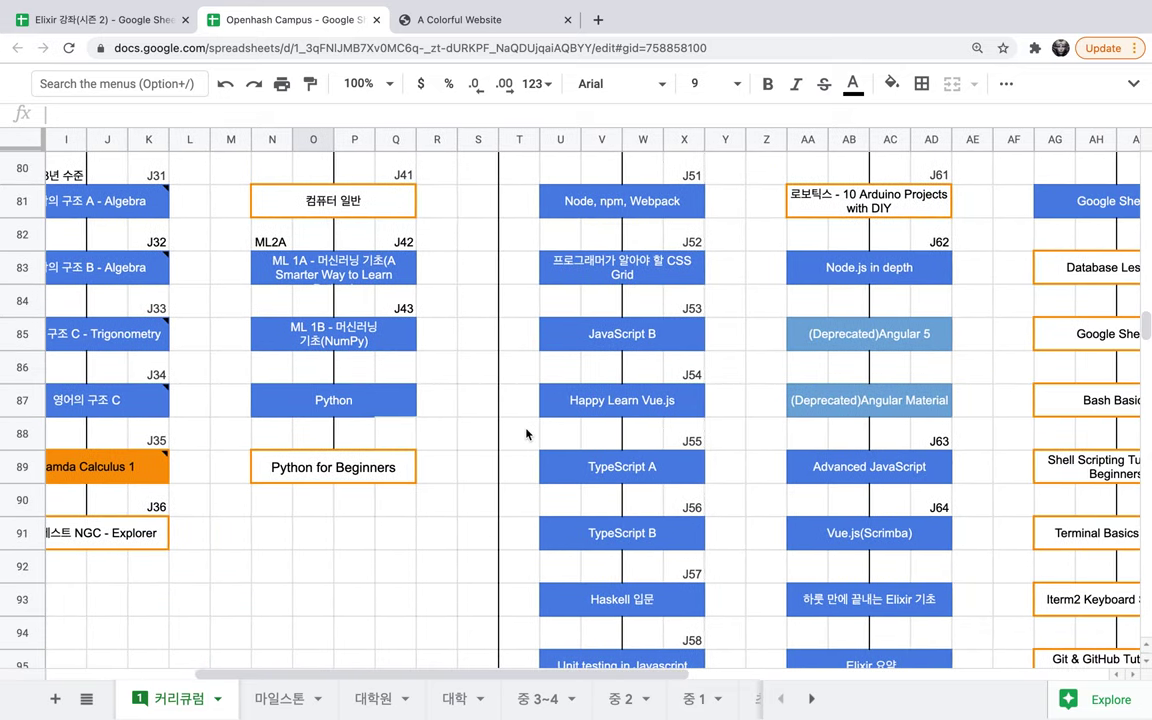
scroll(527, 433, right, 1)
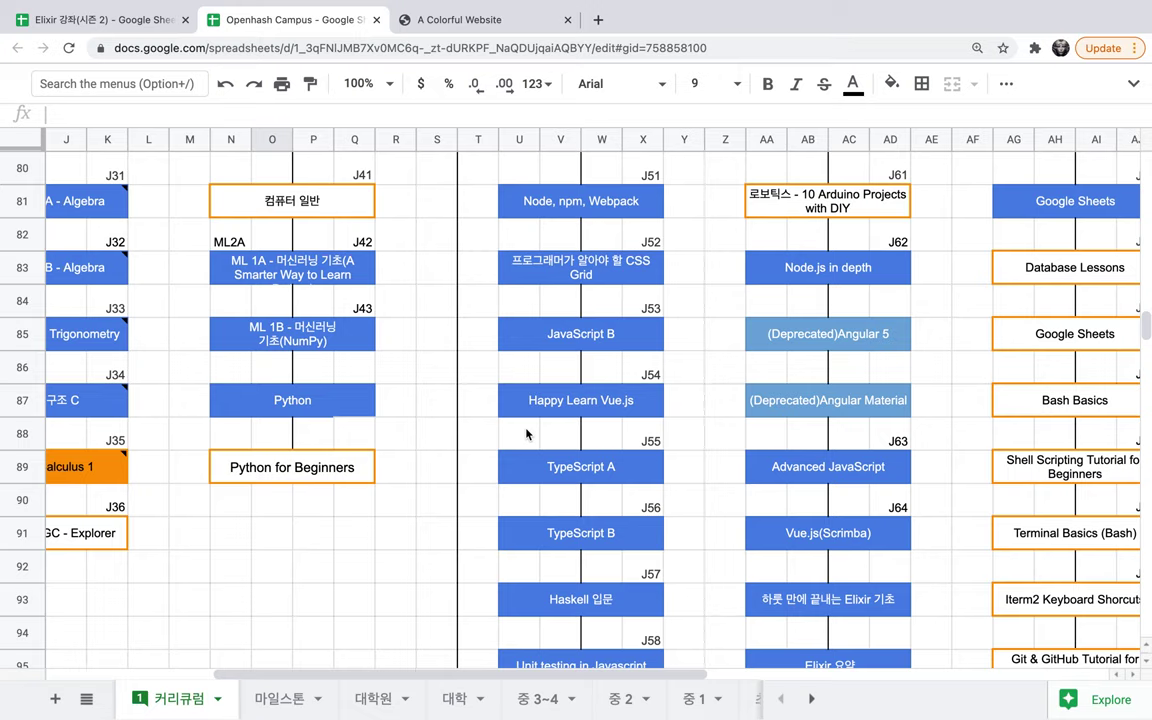
scroll(527, 433, down, 3)
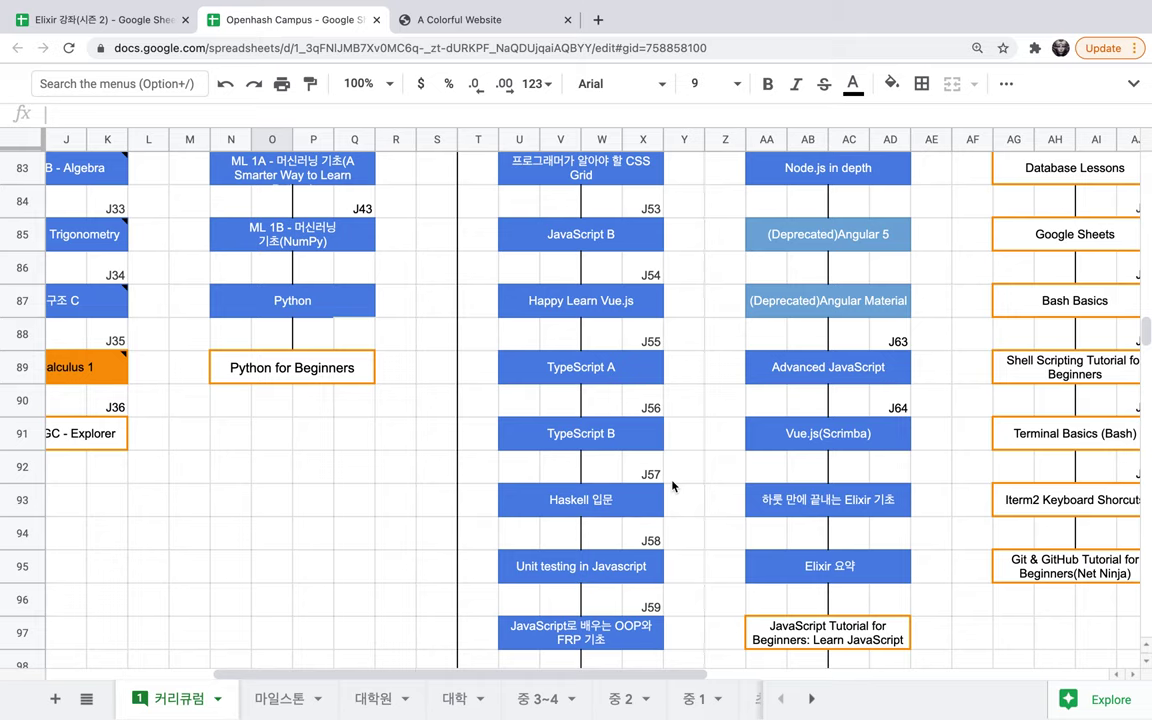
scroll(672, 486, right, 3)
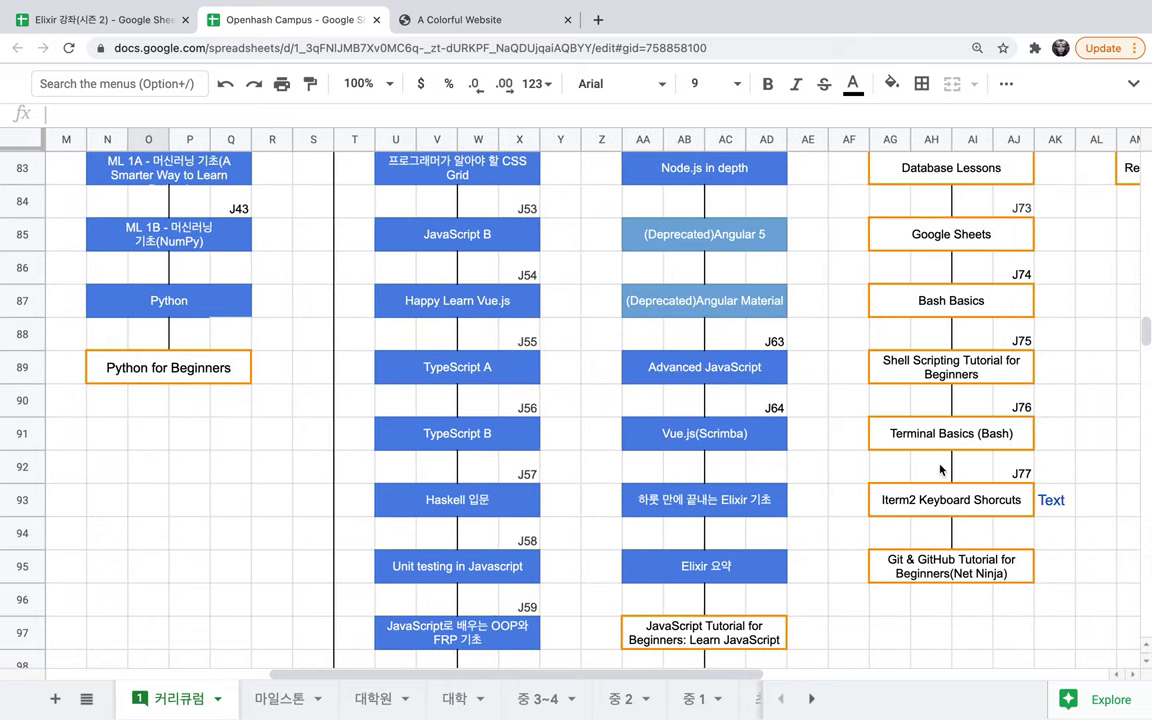
Examine the 중등 2 courses and preview the link of the C++ Programming All-in-One Tutorial Series.
scroll(940, 468, down, 10)
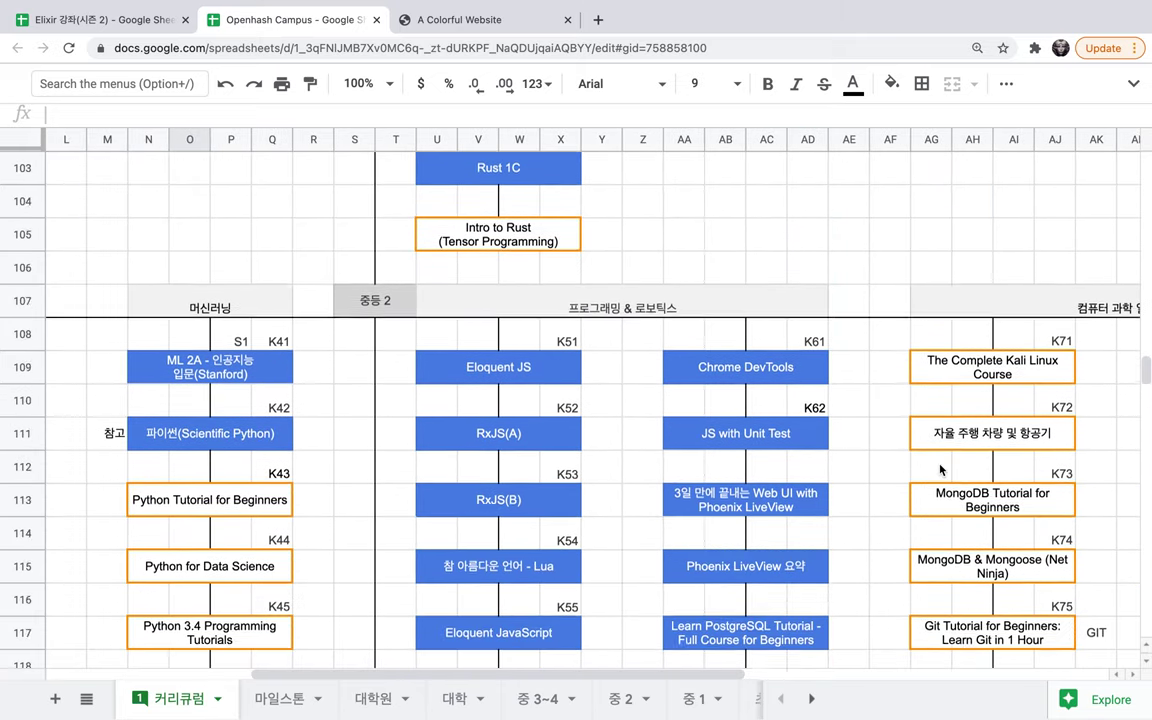
scroll(940, 468, down, 5)
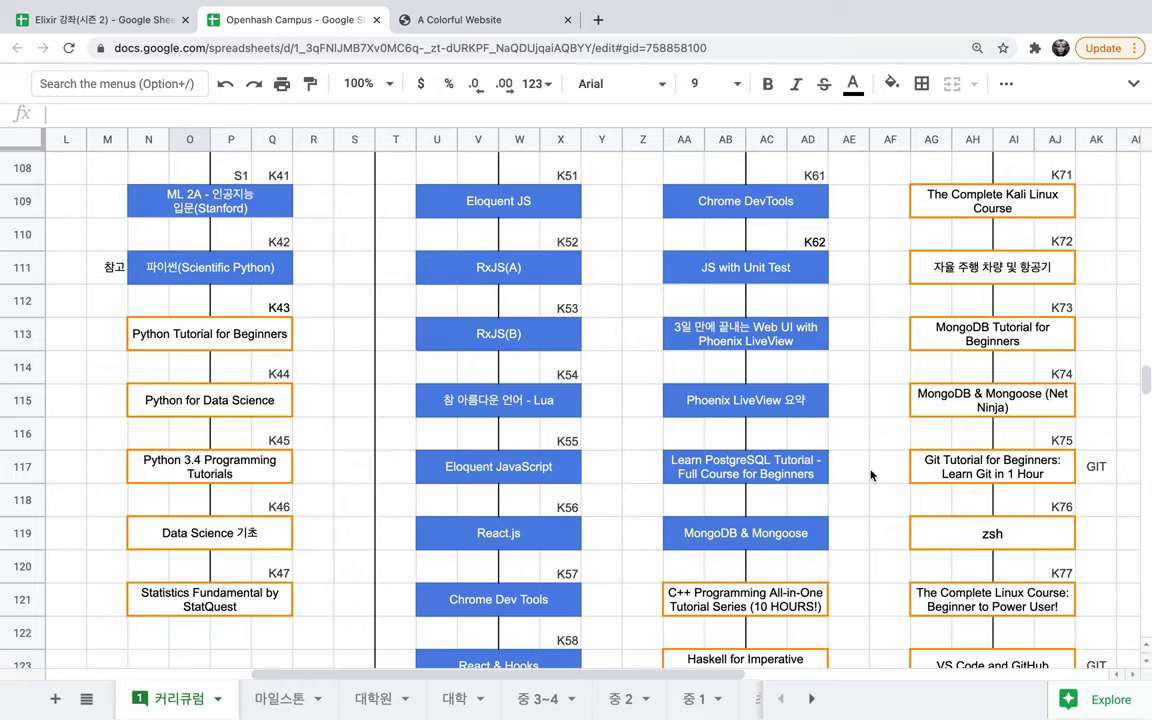
scroll(870, 476, down, 1)
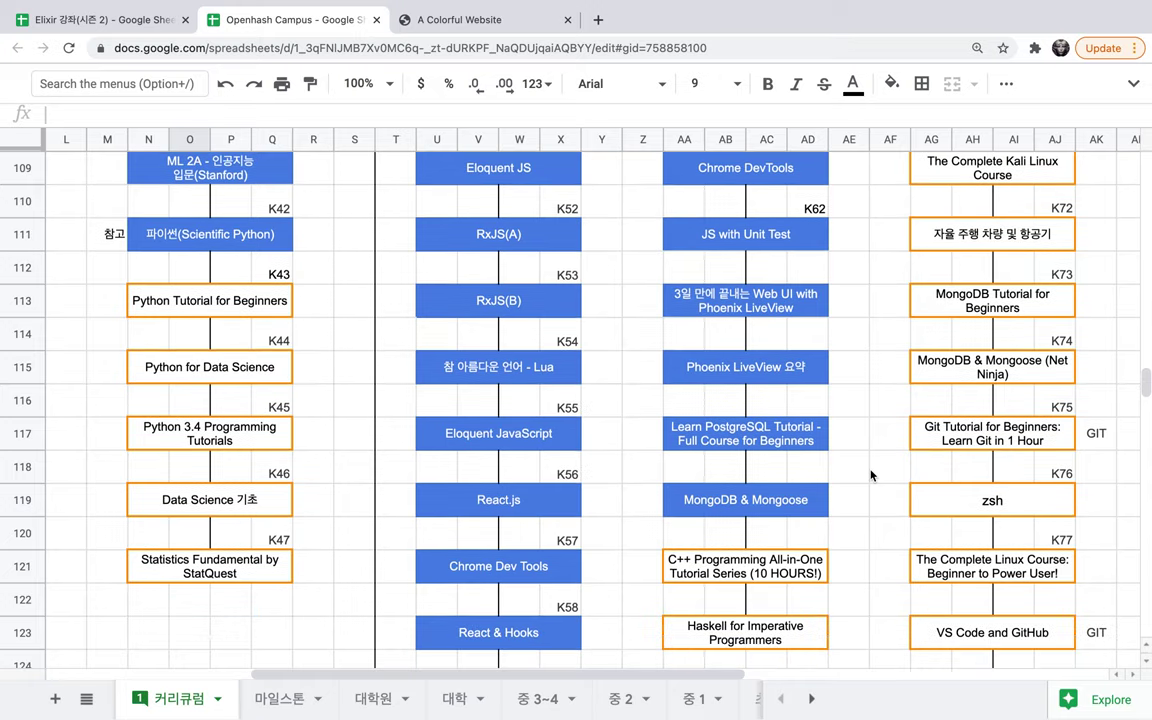
scroll(870, 476, down, 3)
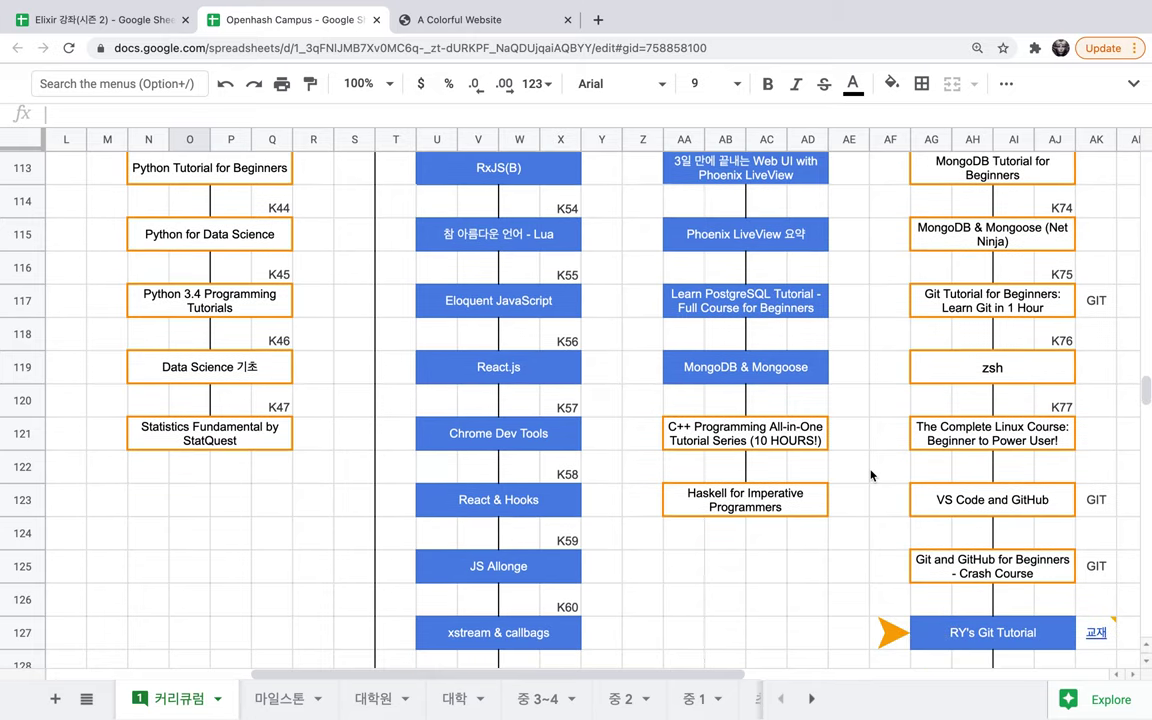
click(765, 434)
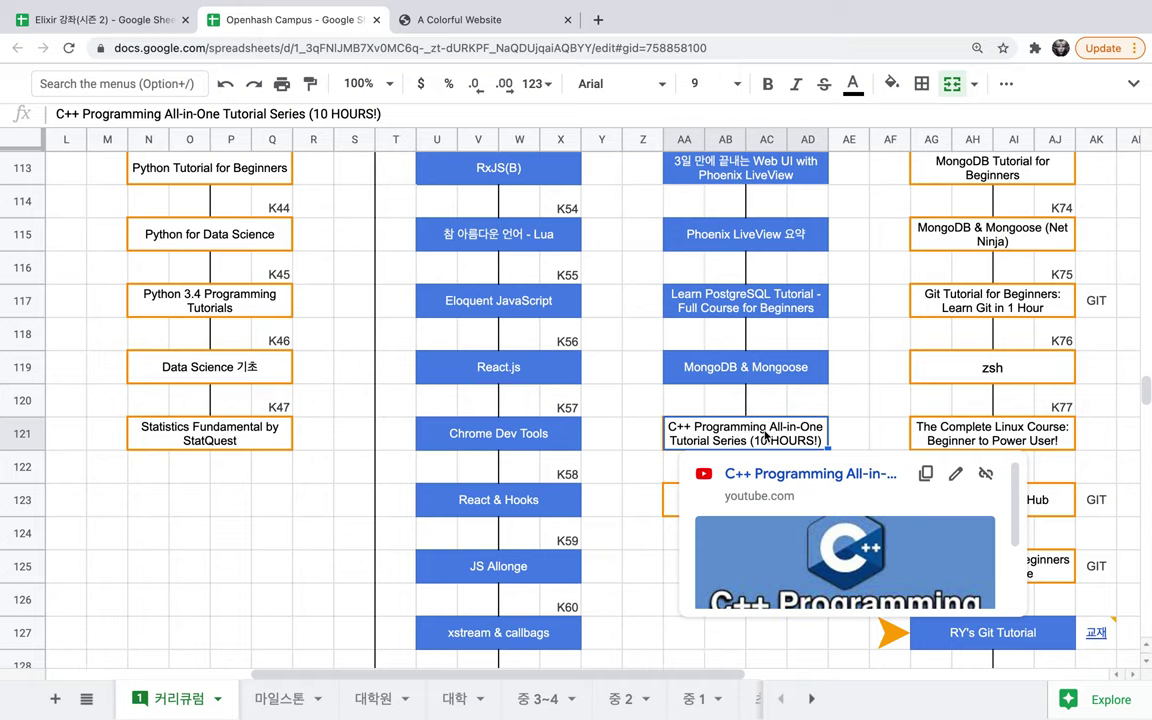
click(606, 468)
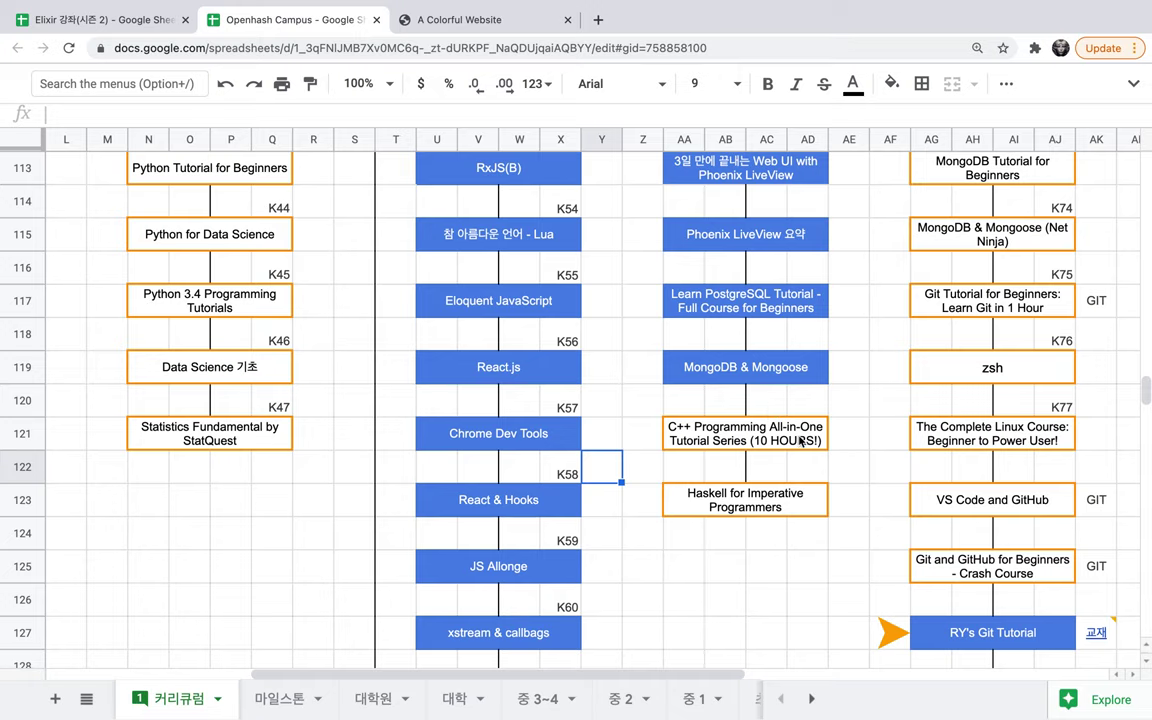
mouse_move(800, 440)
click(648, 546)
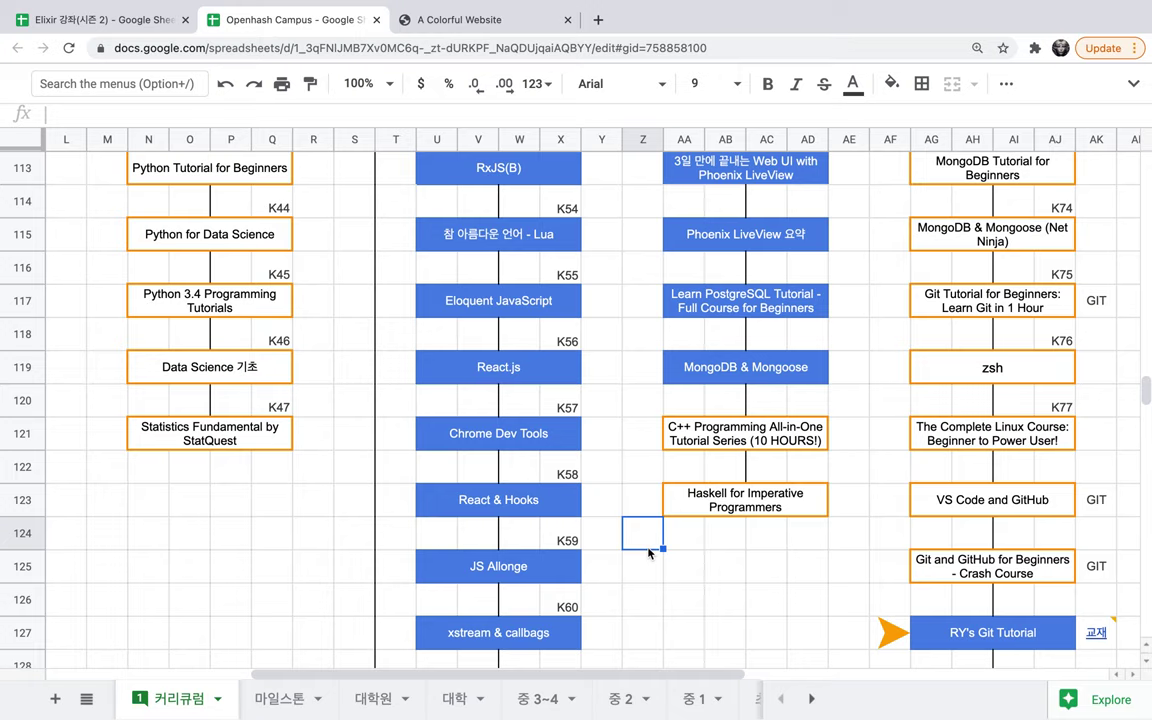
Look through the remaining 중등 2 courses and the 중등 3~4 section down to the Elixir and Phoenix courses.
scroll(648, 553, down, 1)
scroll(648, 553, down, 1)
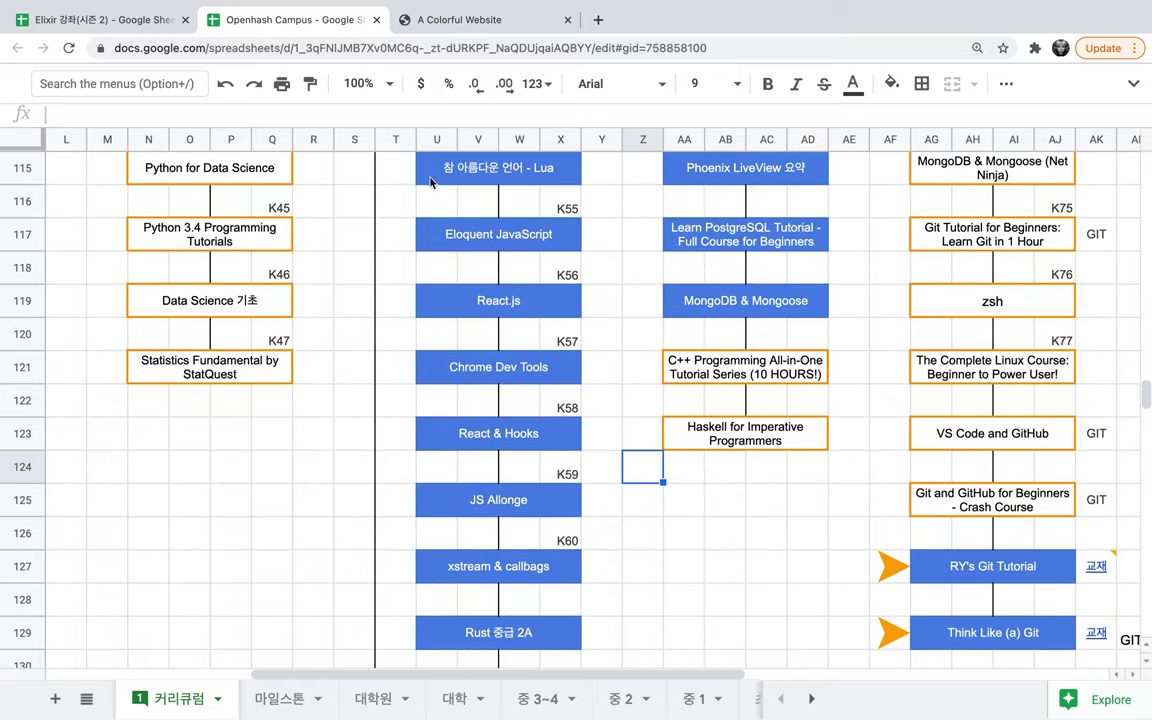
scroll(553, 333, down, 8)
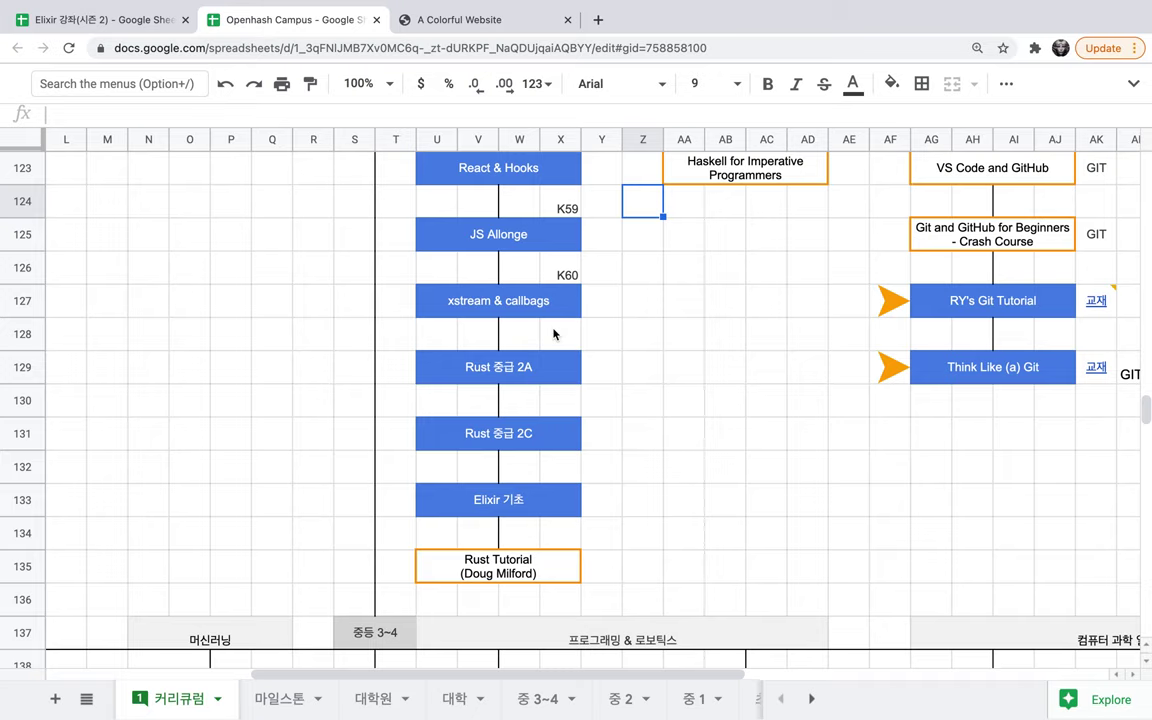
scroll(553, 333, down, 11)
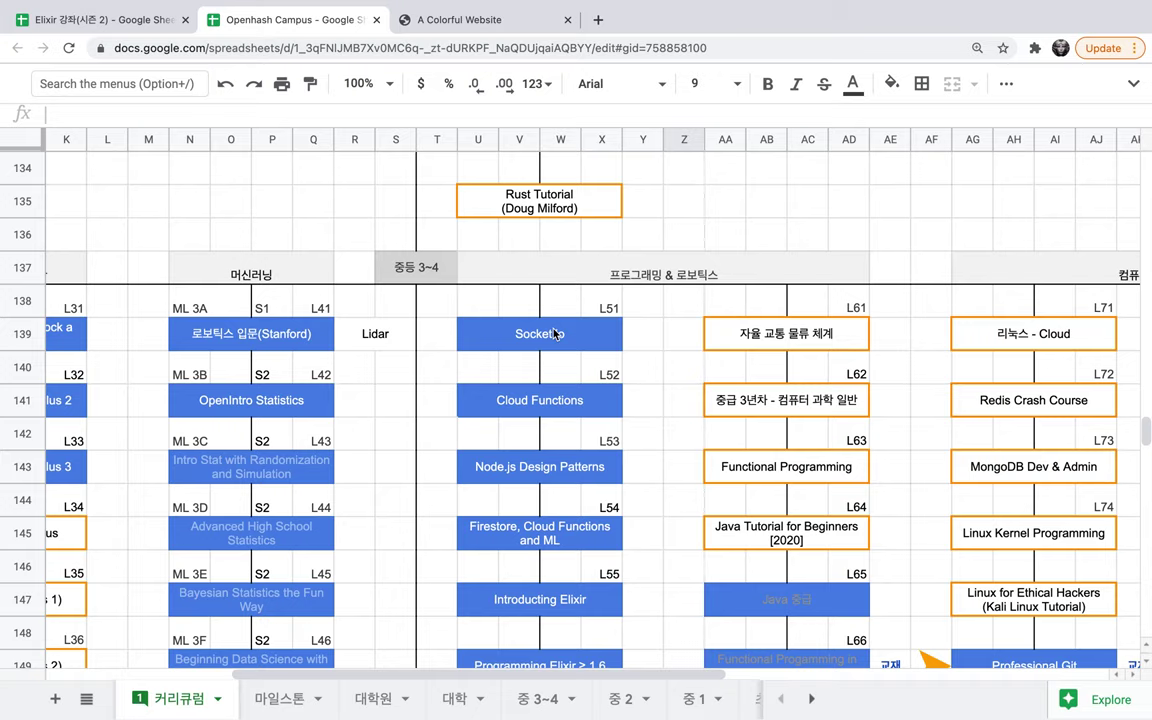
scroll(553, 333, down, 4)
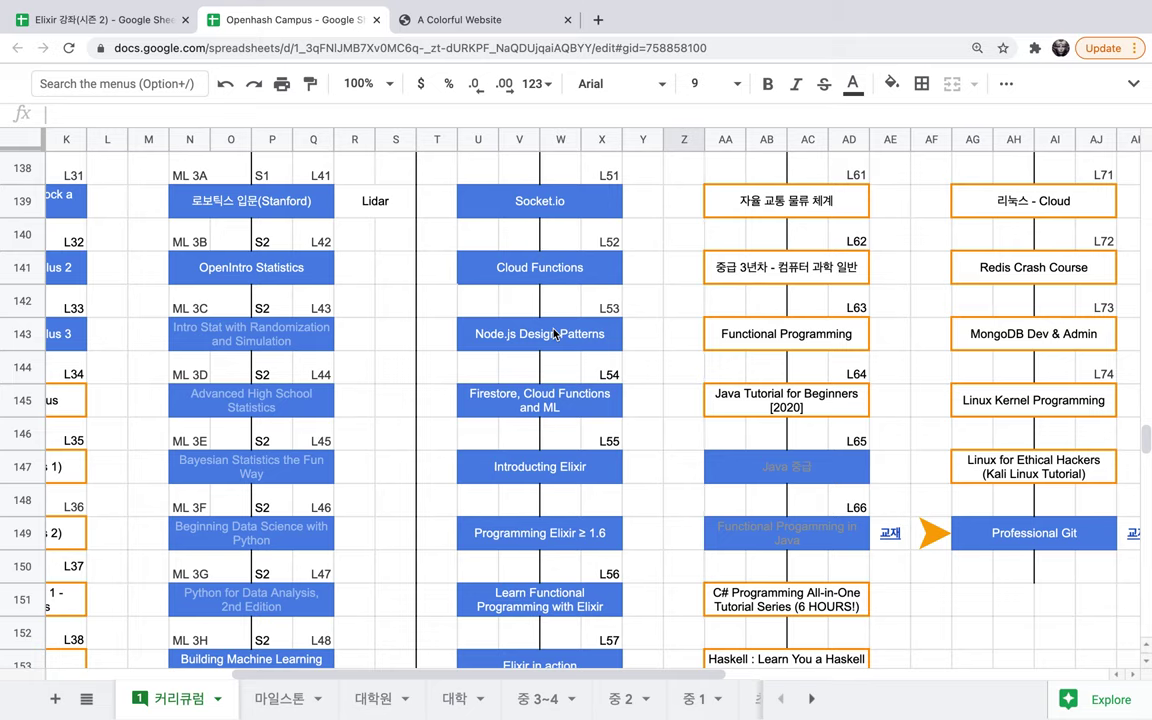
scroll(553, 333, down, 1)
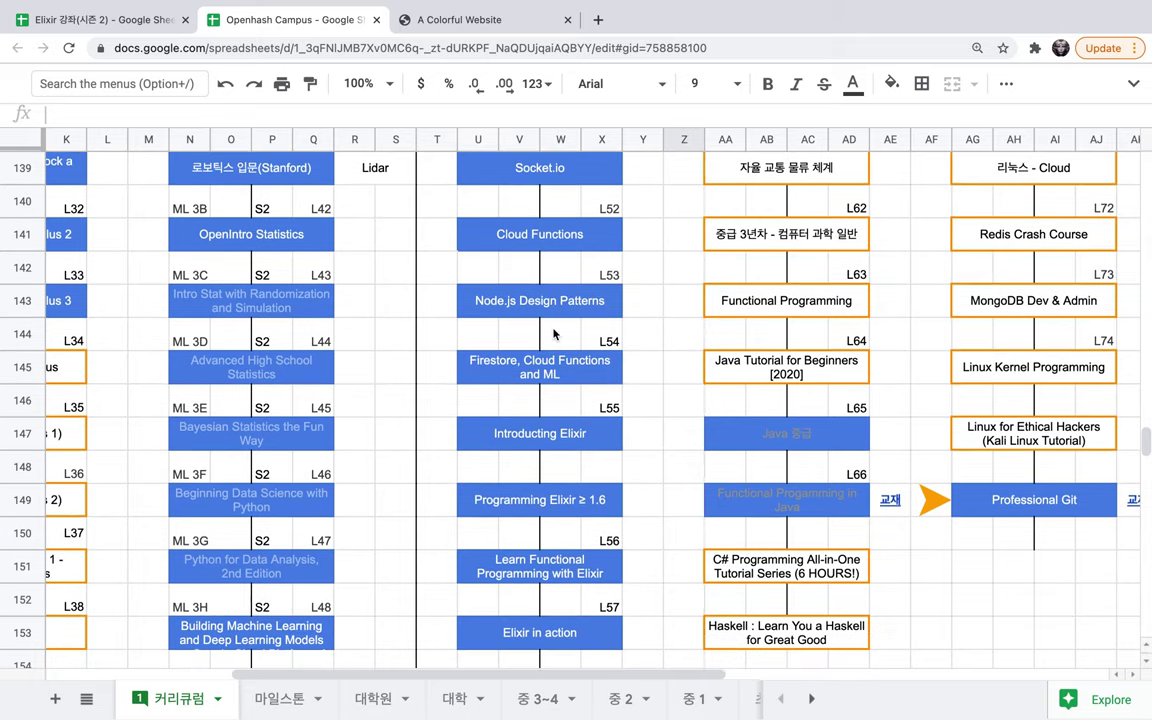
scroll(553, 333, down, 2)
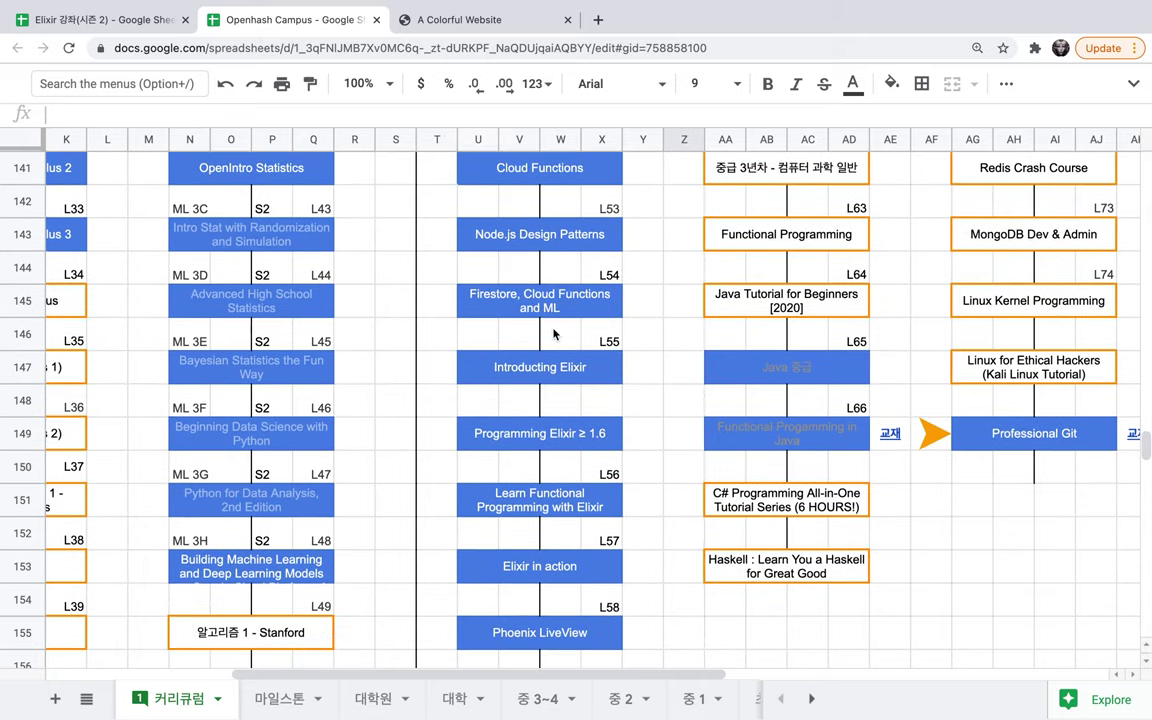
scroll(553, 333, left, 3)
scroll(553, 333, right, 3)
scroll(553, 333, down, 2)
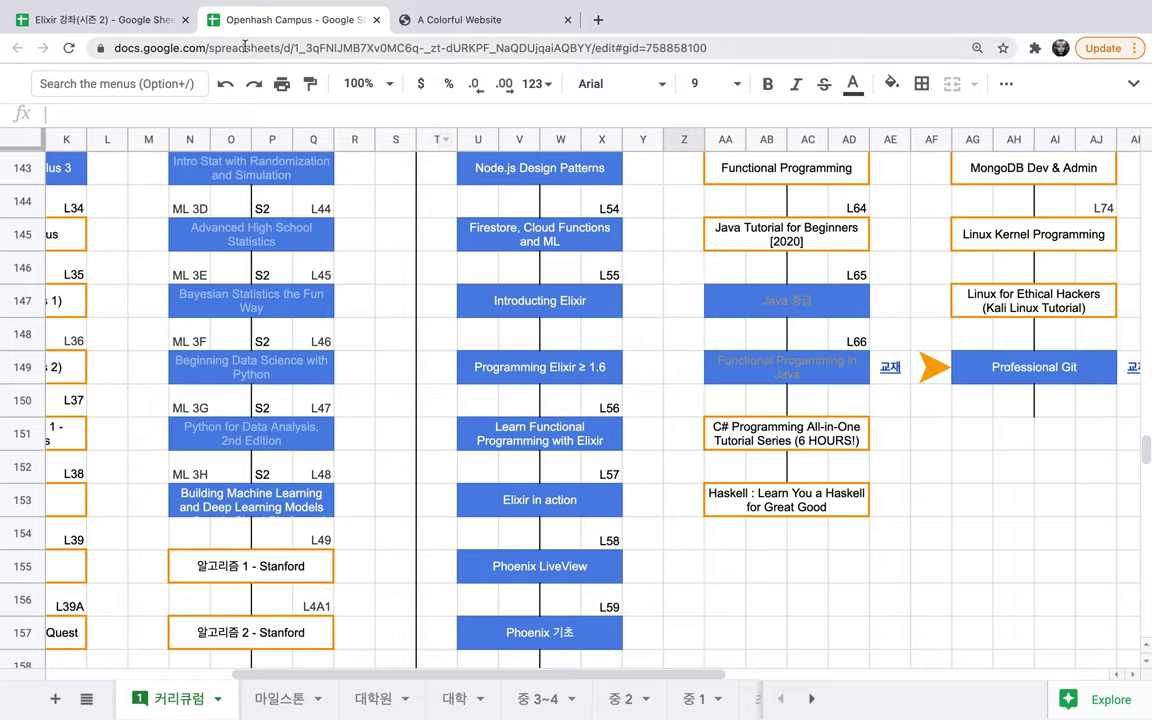
Switch to the Elixir 강좌(시즌 2) spreadsheet and select the Openhash Campus heading on the git sheet.
click(145, 22)
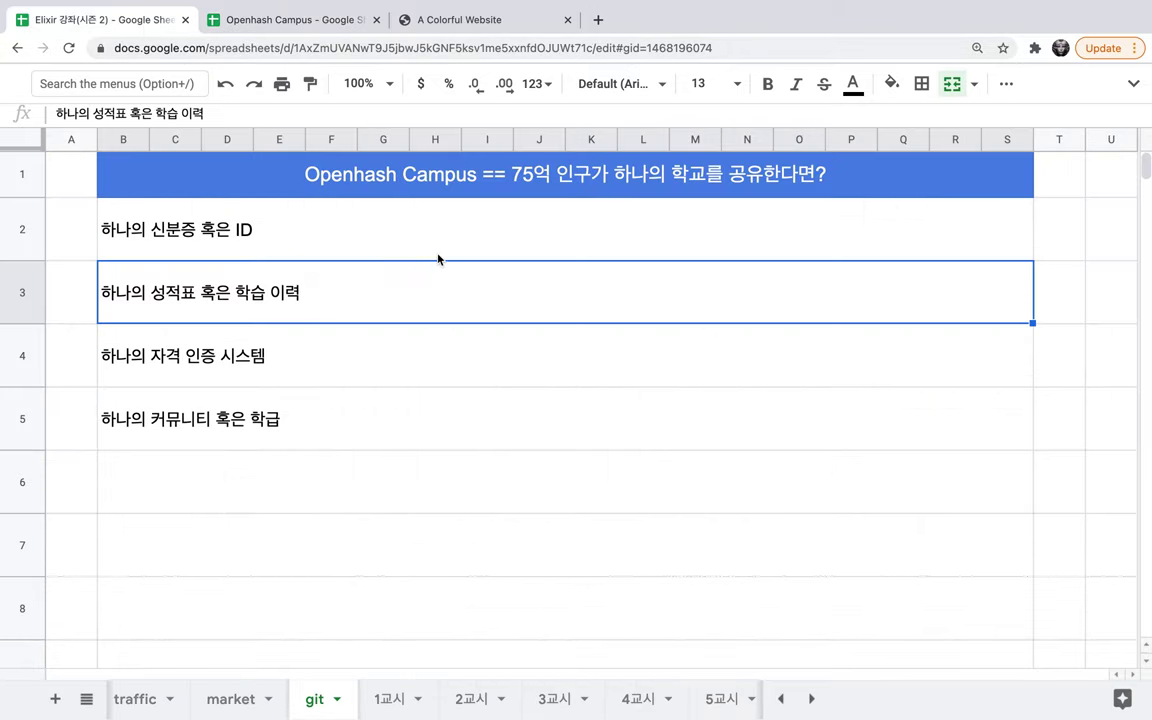
click(510, 181)
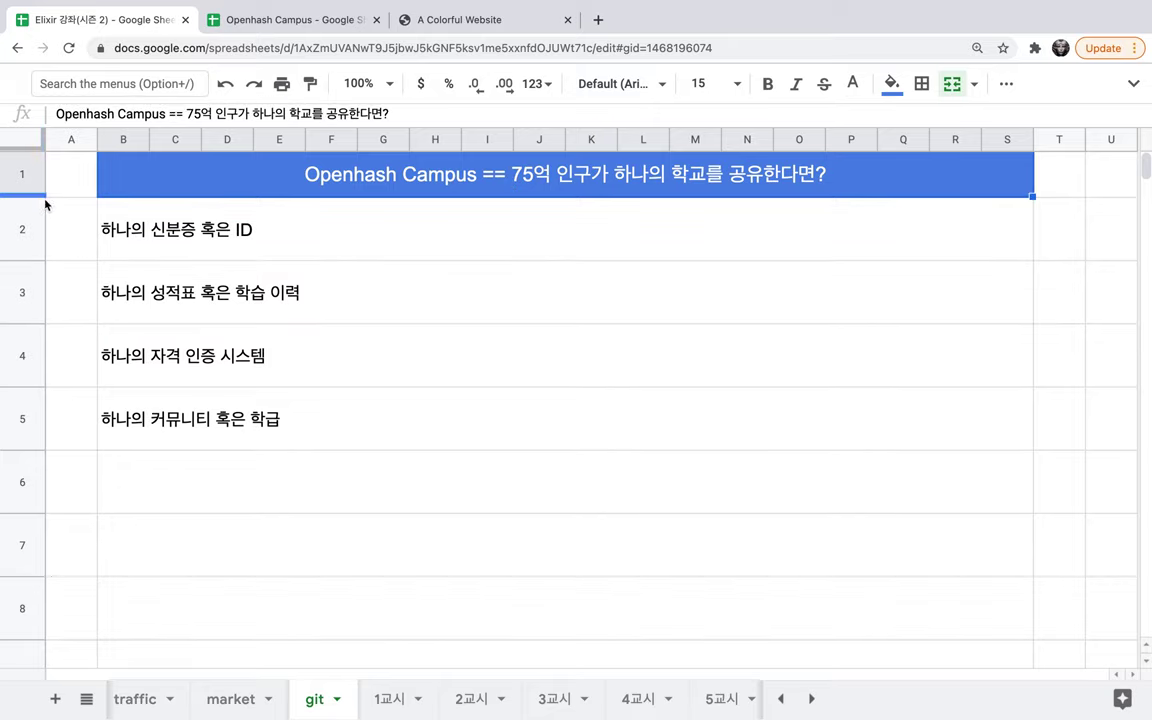
Increase the height of the Openhash Campus heading row.
drag(38, 198, 40, 216)
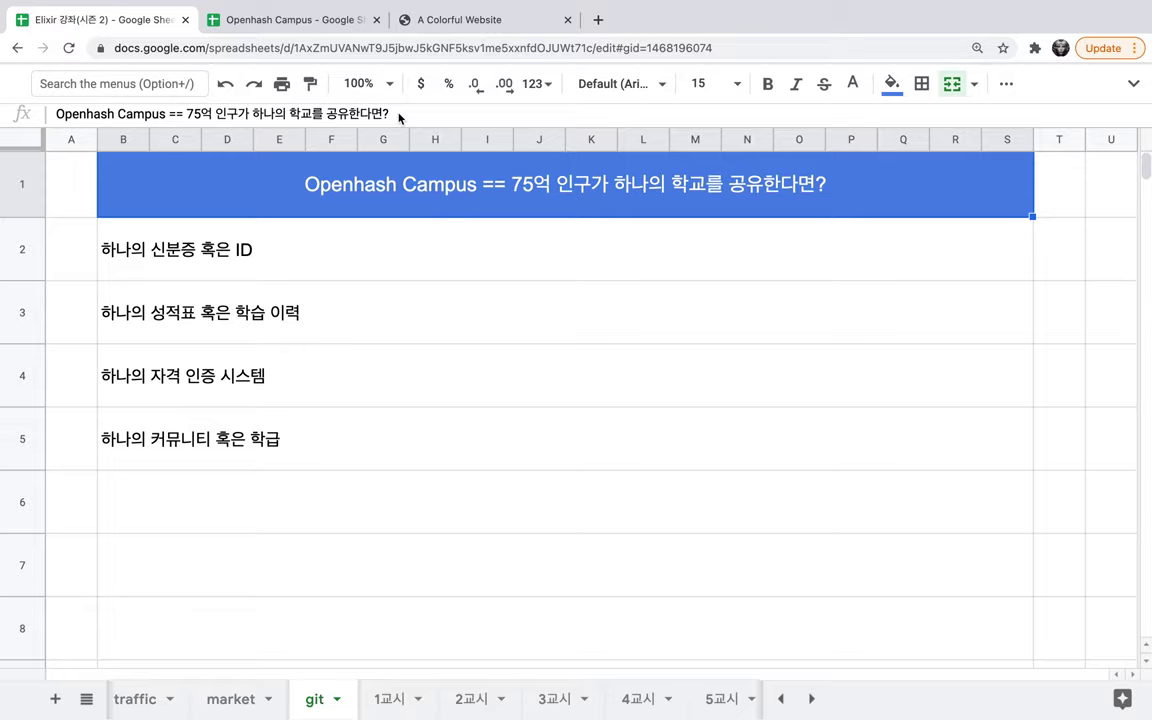
Switch to the Openhash Campus spreadsheet and examine the 유치원 section with its language, math and coding courses.
click(338, 24)
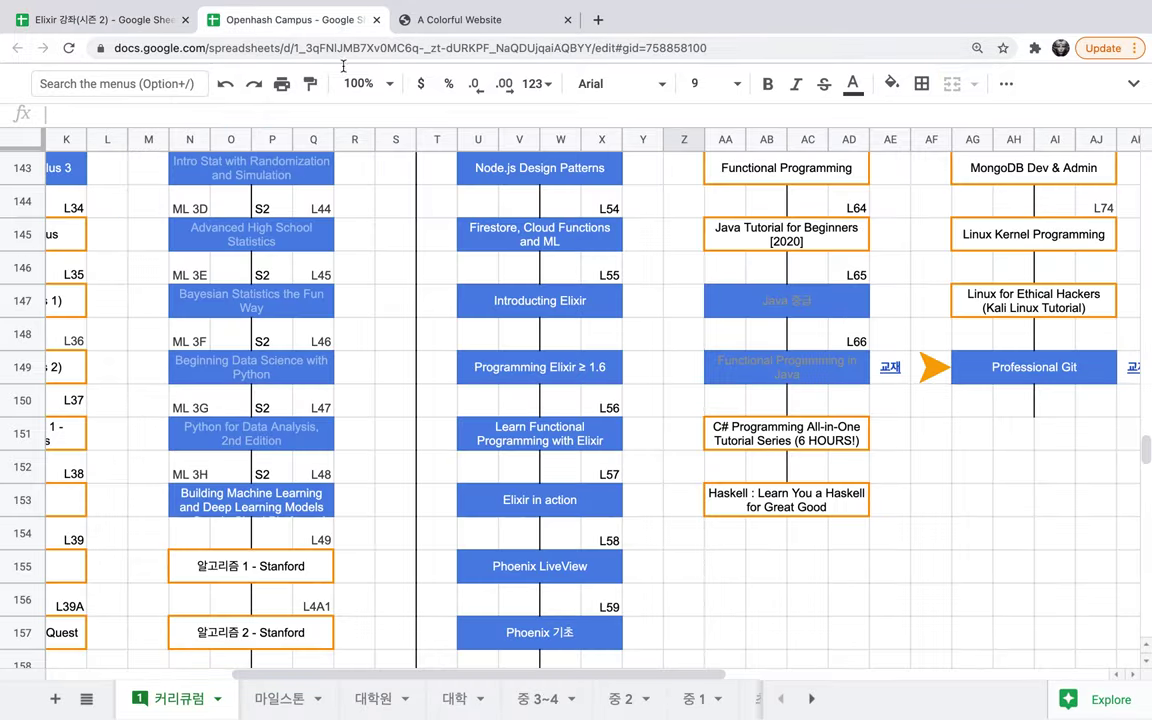
scroll(432, 318, up, 10)
scroll(432, 318, up, 20)
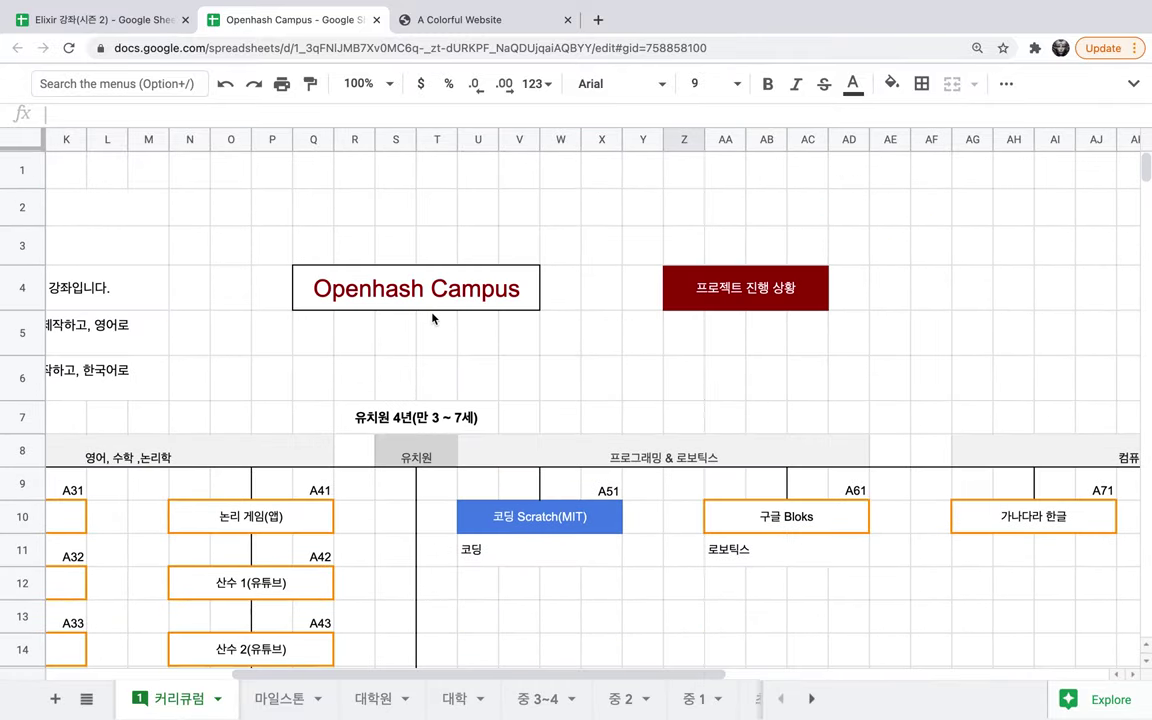
scroll(432, 318, left, 2)
scroll(432, 318, down, 5)
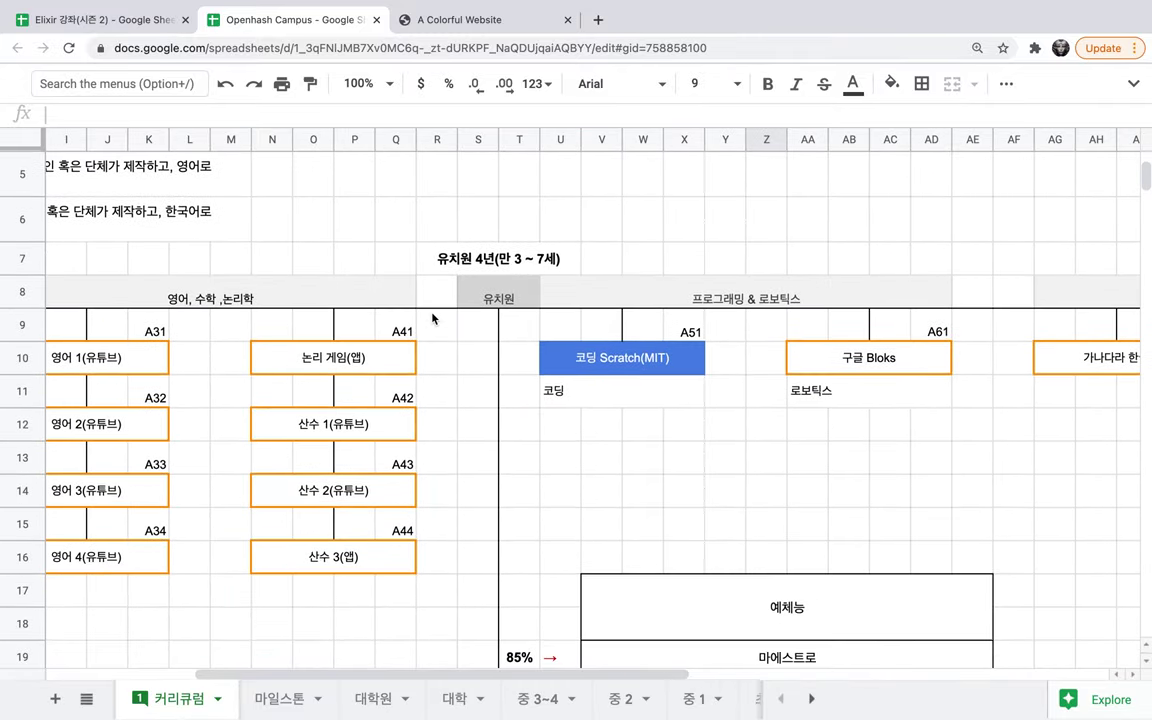
scroll(432, 318, down, 6)
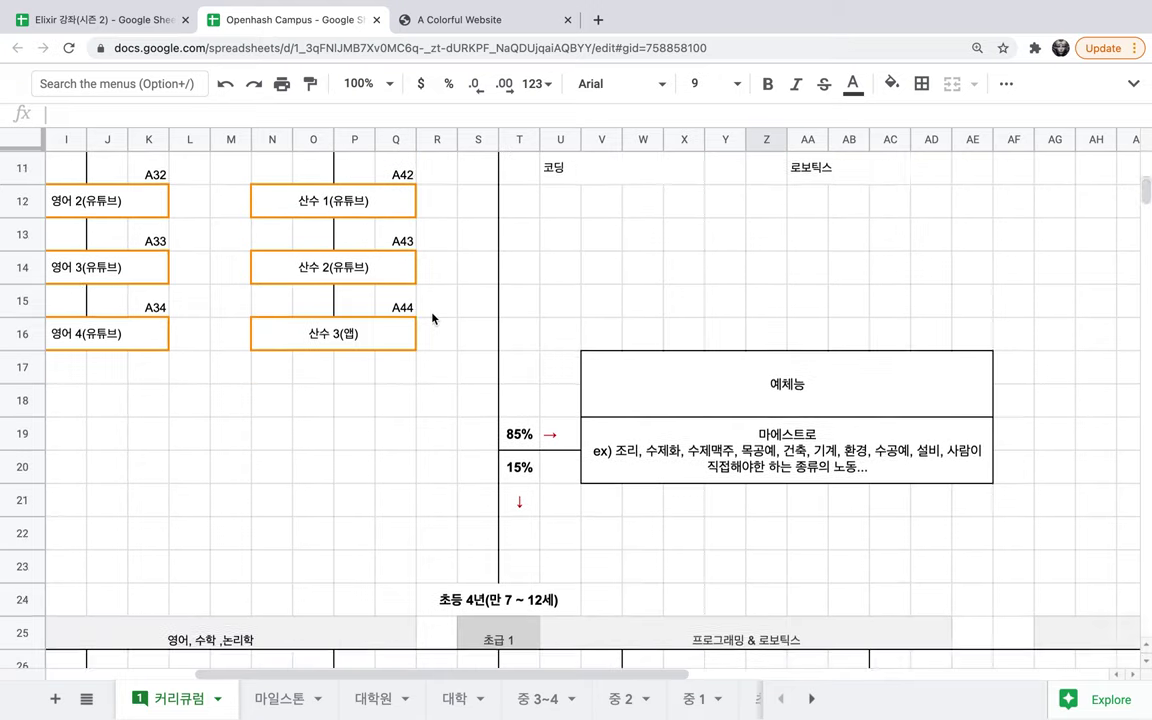
Look through the elementary sections from 초급 1 to 초급 3, down to the web programming and JavaScript courses.
scroll(432, 318, down, 1)
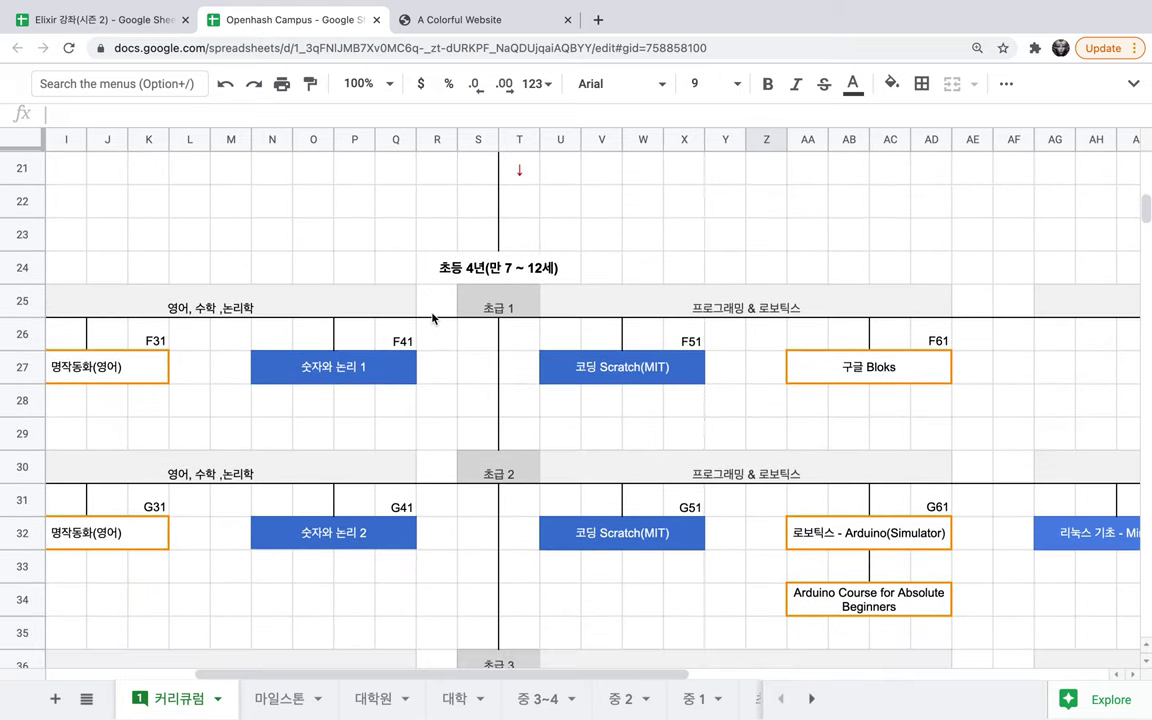
scroll(432, 318, down, 2)
scroll(432, 318, down, 3)
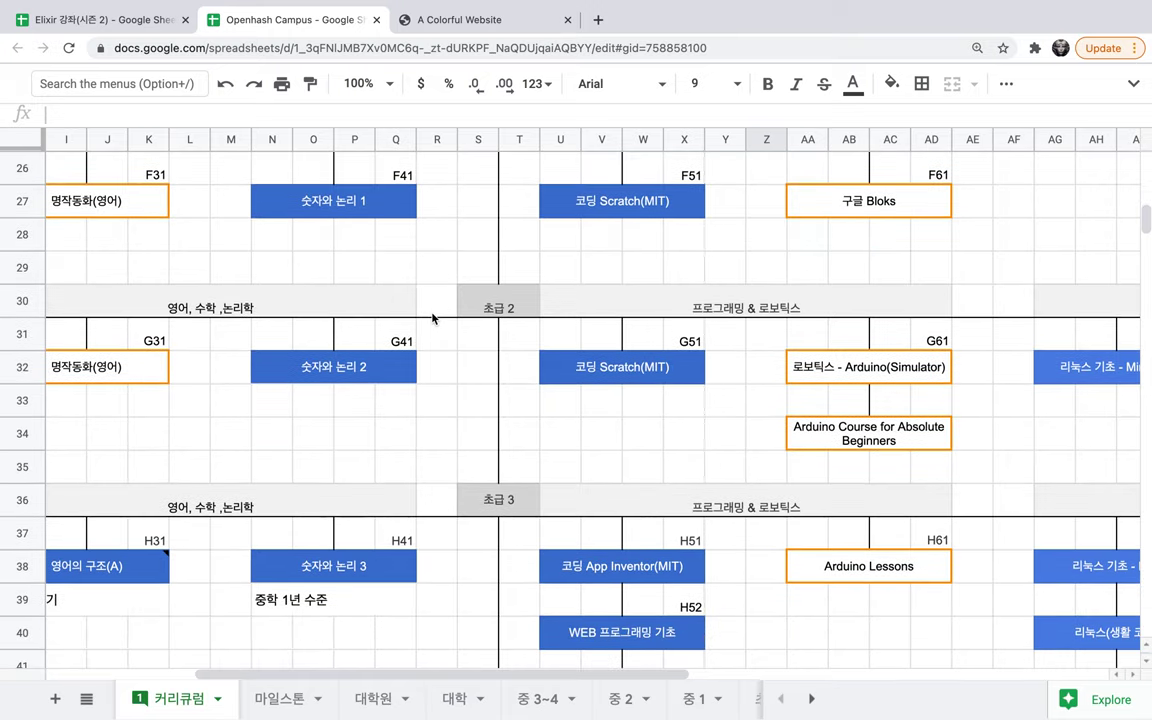
scroll(432, 318, down, 4)
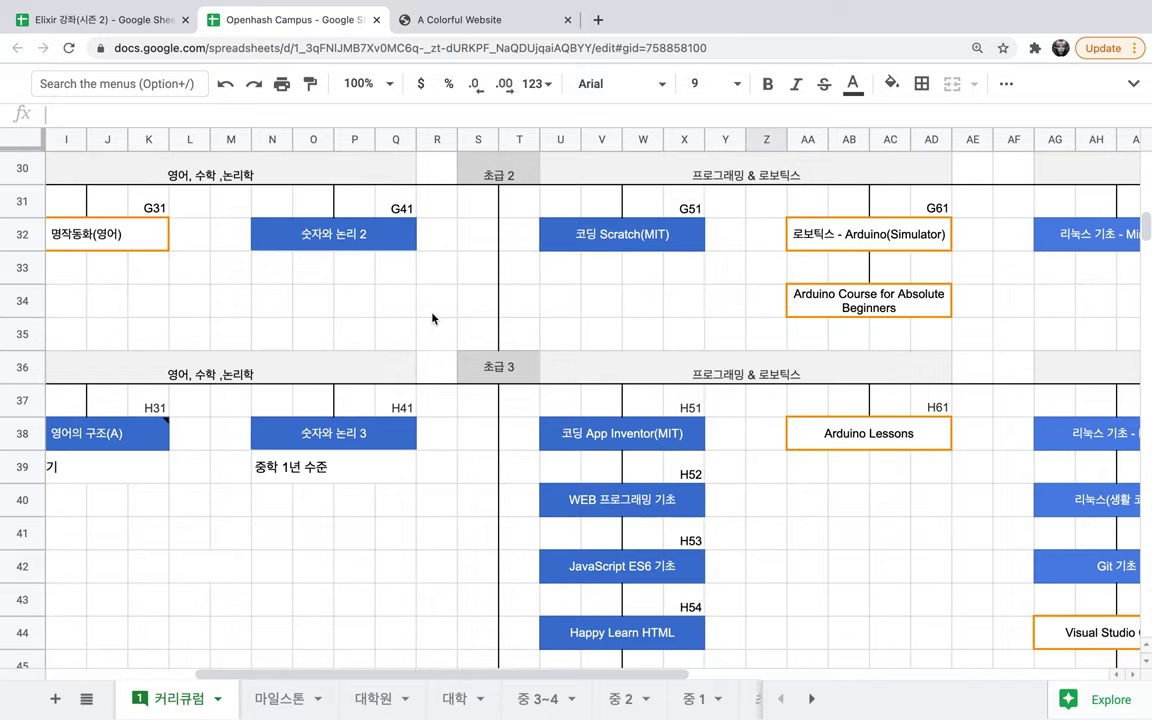
scroll(432, 318, down, 8)
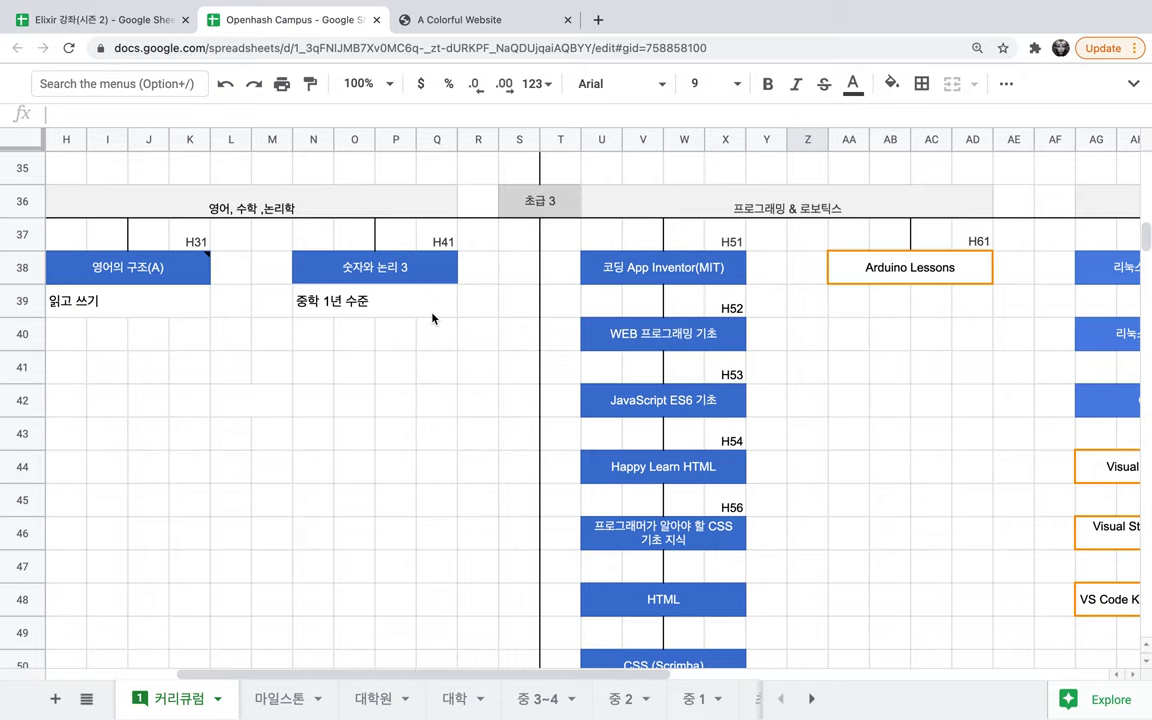
scroll(432, 318, down, 1)
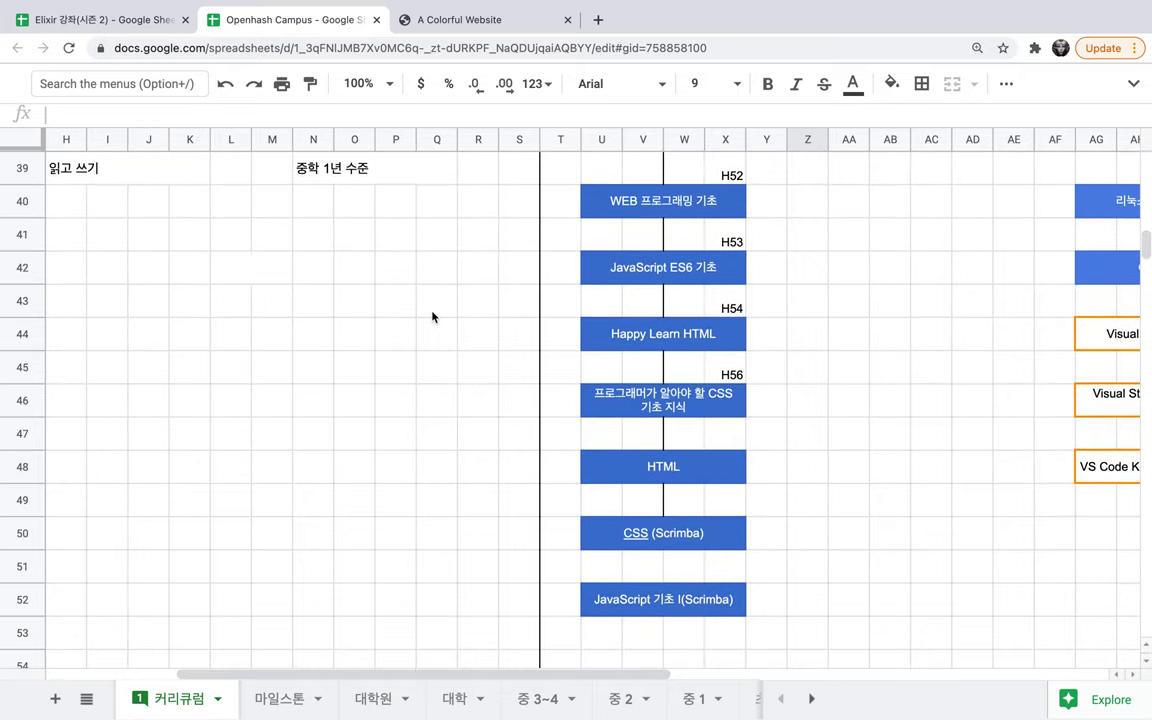
scroll(432, 317, down, 2)
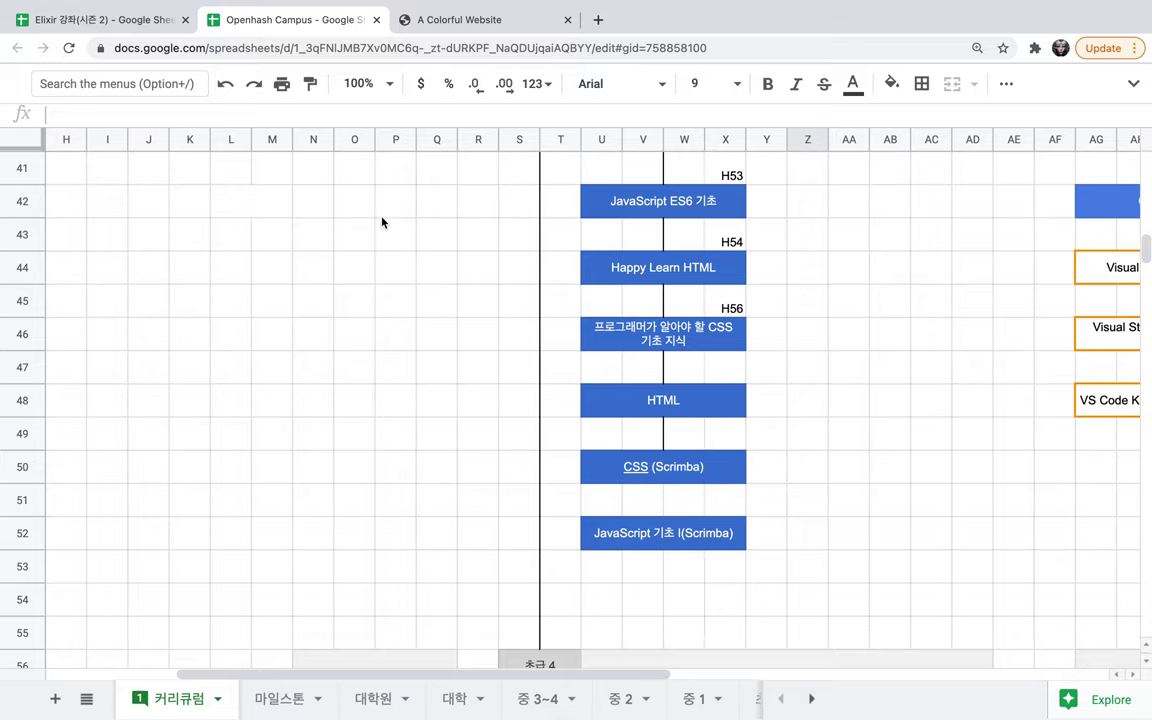
Return to the Elixir 강좌(시즌 2) spreadsheet and highlight the heading's phrase about 75억 인구 sharing one school.
click(128, 19)
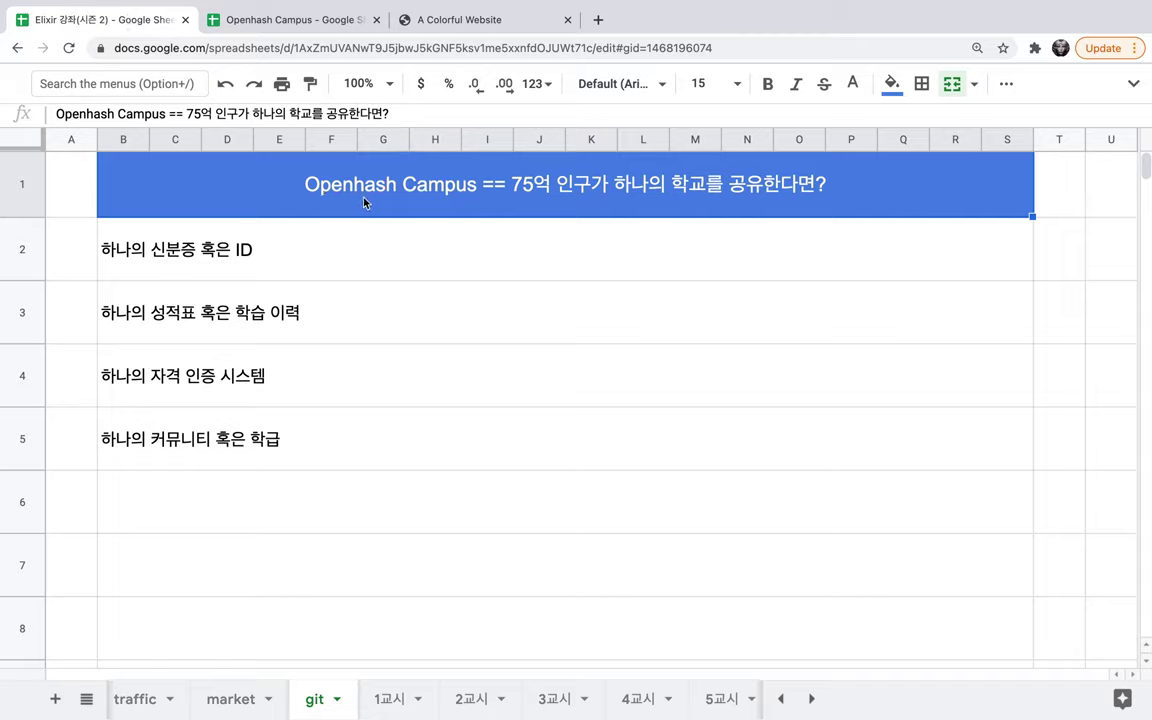
double_click(520, 211)
drag(515, 168, 779, 172)
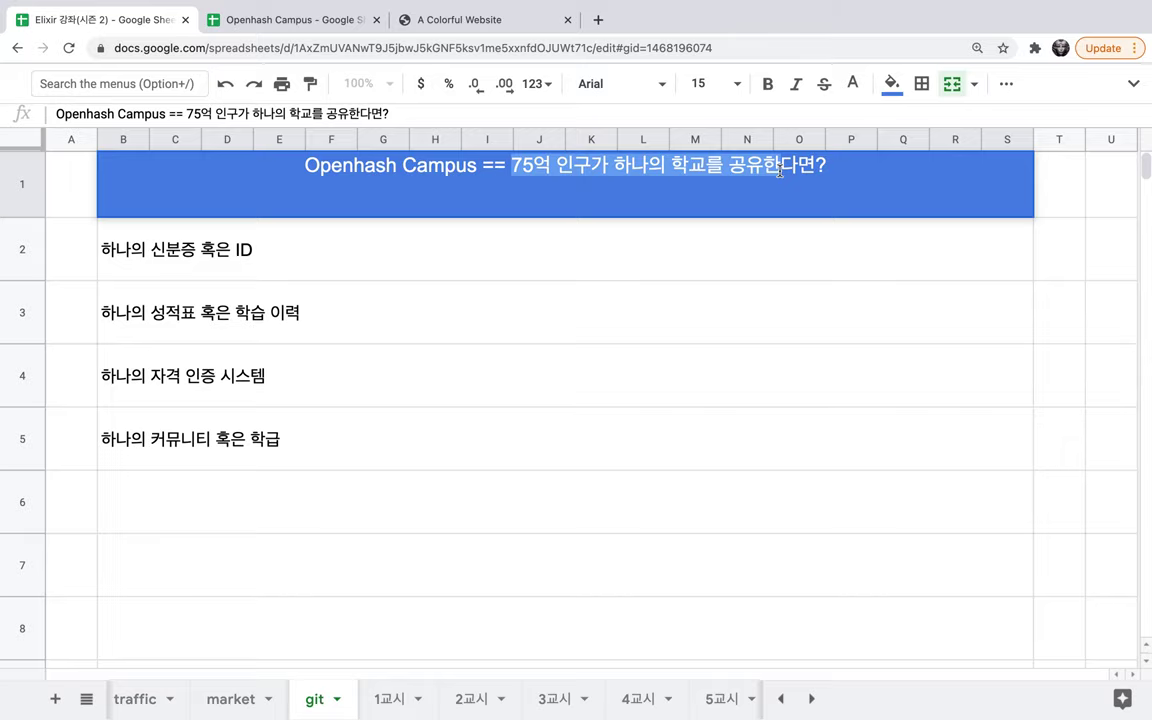
click(788, 236)
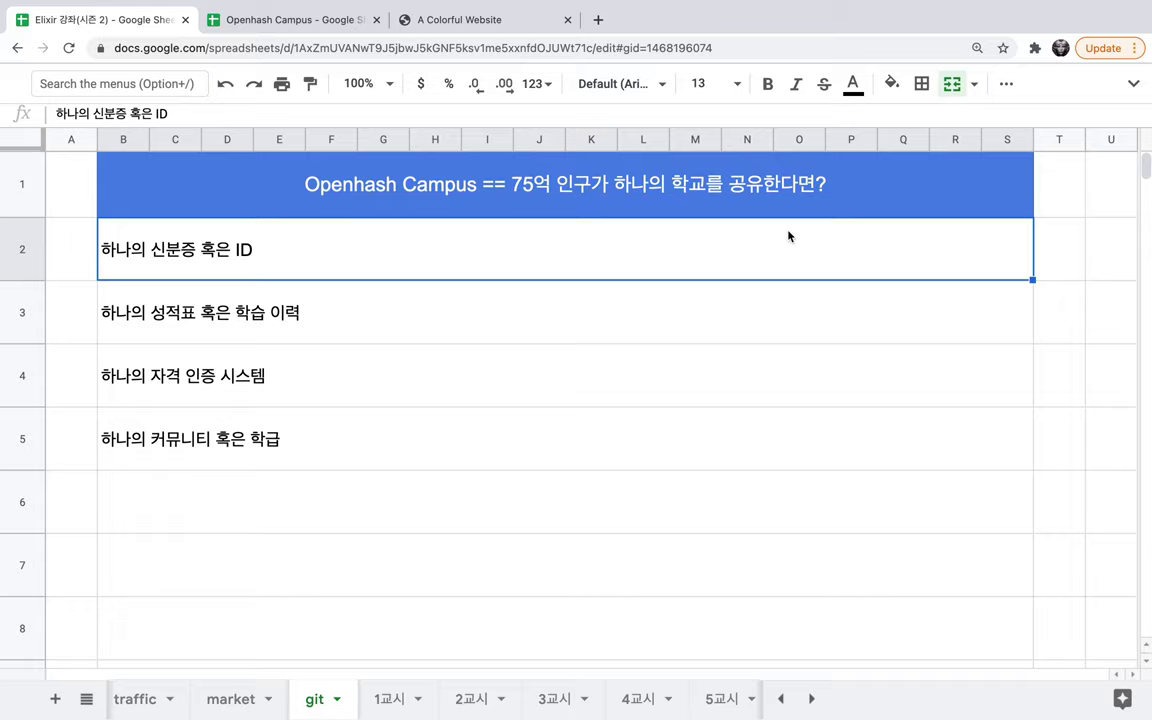
Insert an empty row above 하나의 신분증 혹은 ID and merge its cells from B to S.
right_click(26, 250)
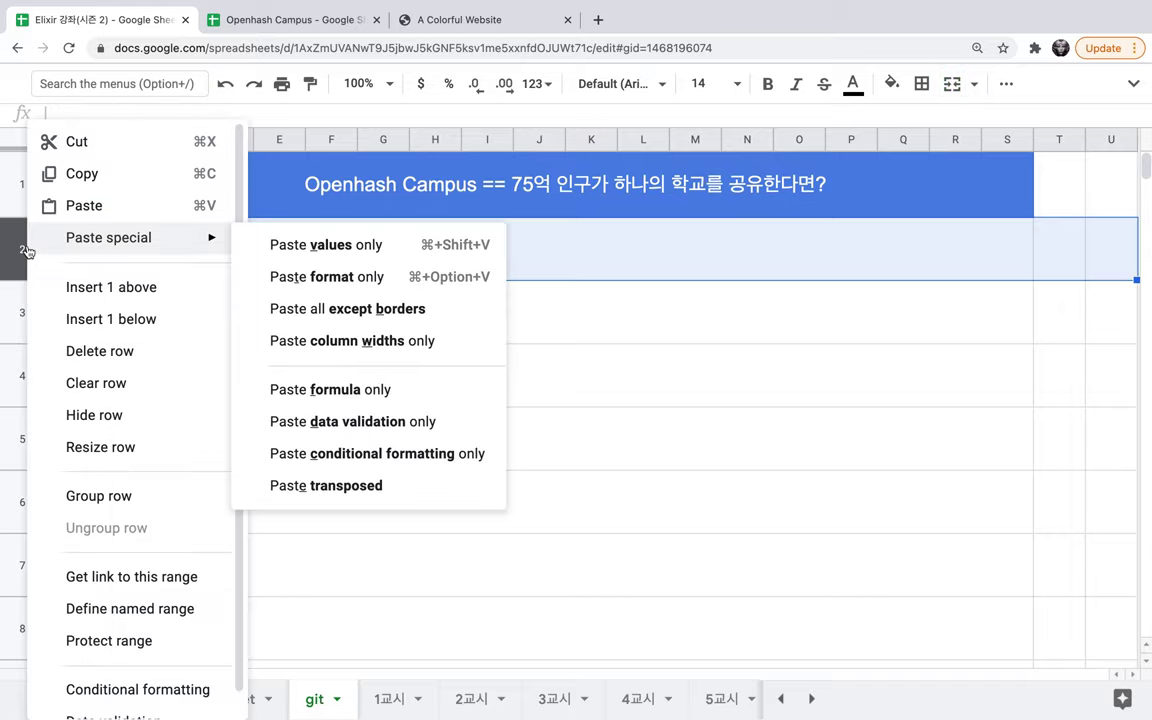
click(113, 289)
drag(140, 250, 976, 224)
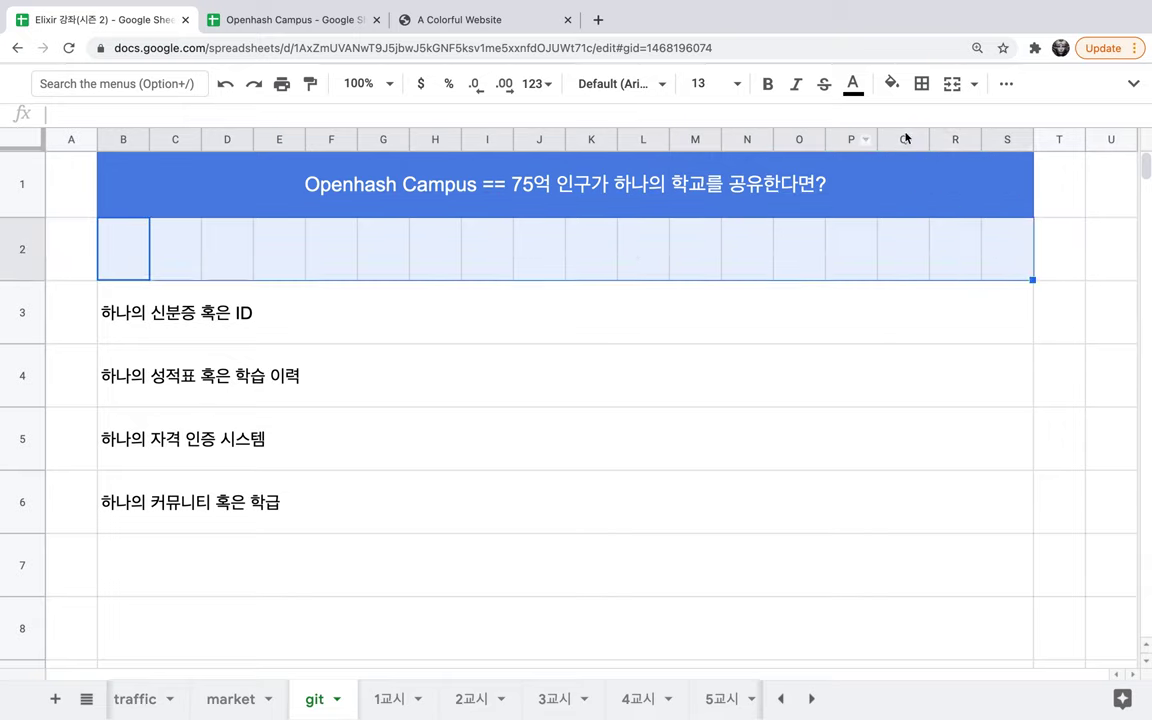
click(951, 83)
Start the merged cell in row 2 with the text "학습 컨텐츠 + 학사 행정 시스템 +".
double_click(685, 242)
text(학)
text(습 )
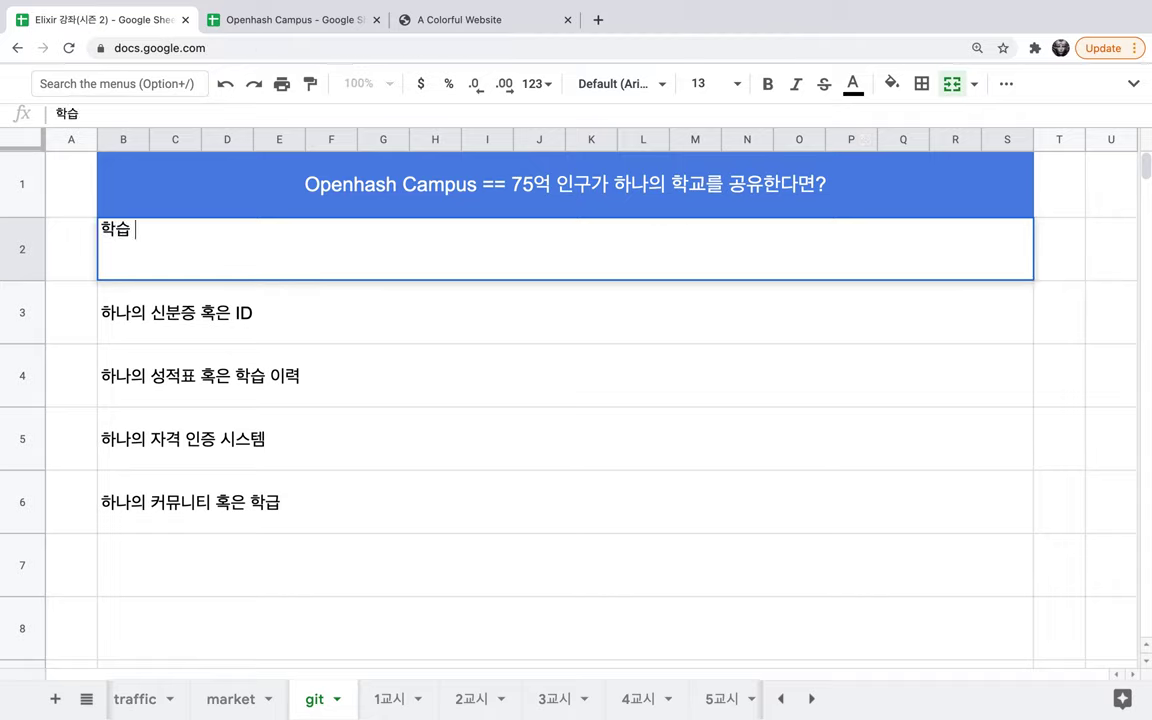
text(컨텐츠 + )
text(학생)
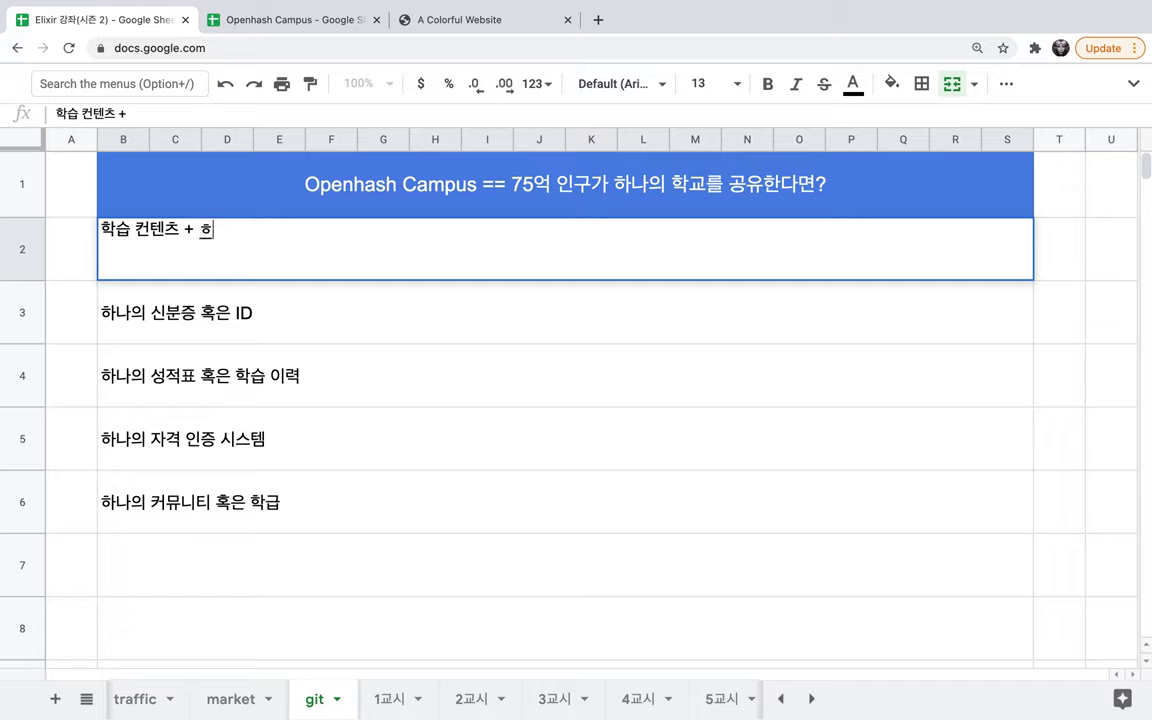
key(BackSpace)
key(BackSpace)
text(사)
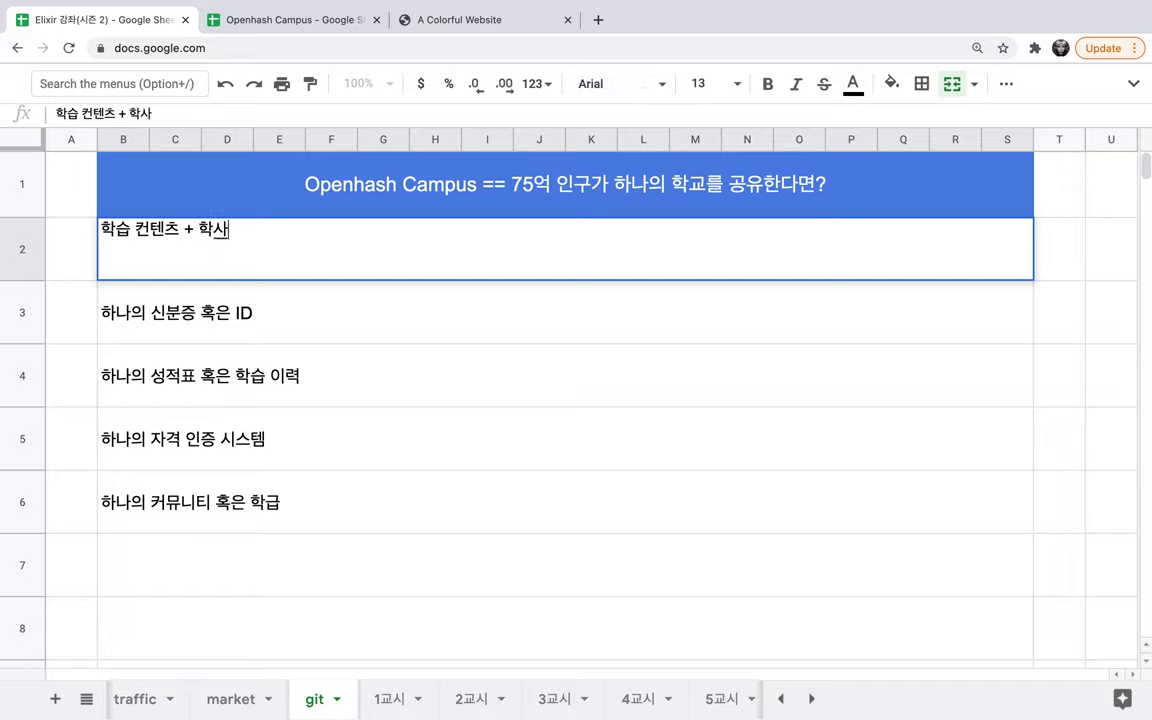
text( 행정 시스템 + ㄱ)
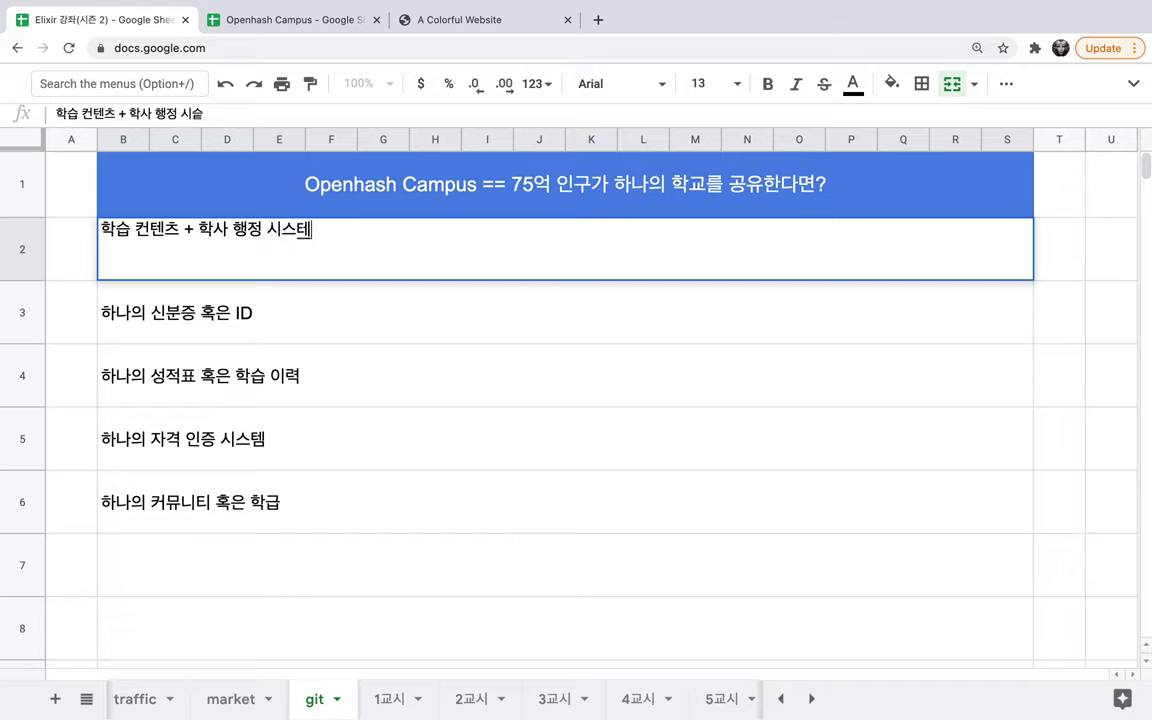
Continue the row 2 text with "교육 정책 입안 및 집행 시스템".
text(교육 정채)
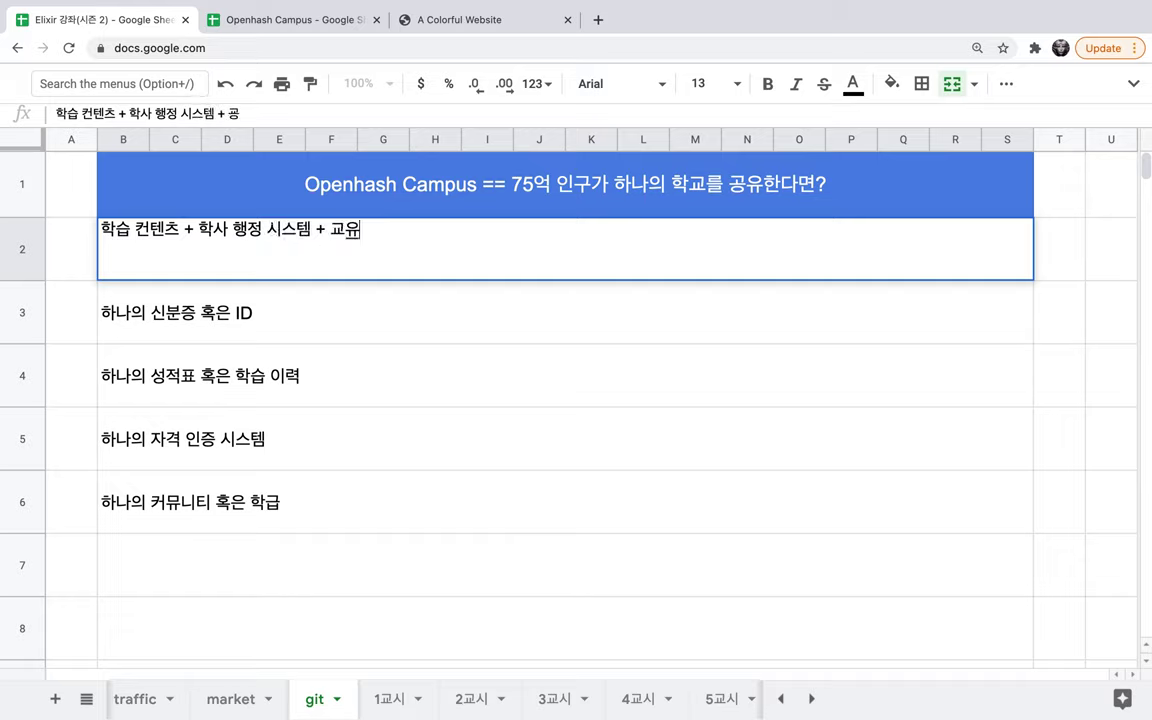
text(ㄱ)
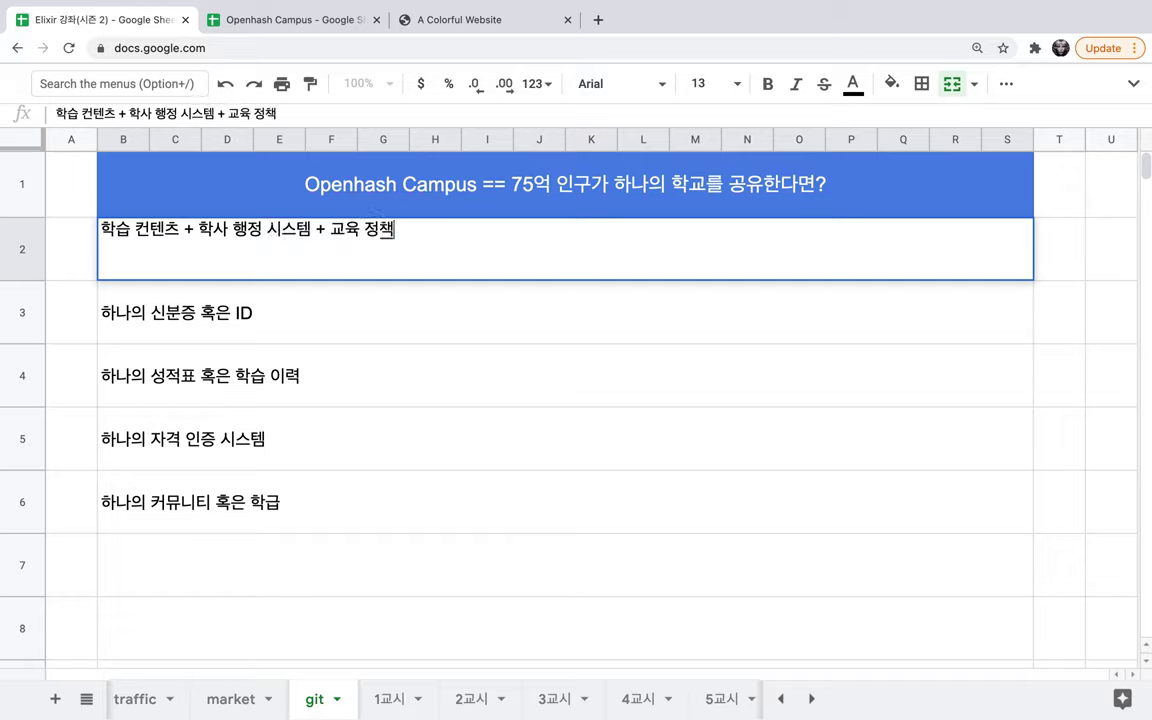
text( 입안 및 )
text(집행 시스)
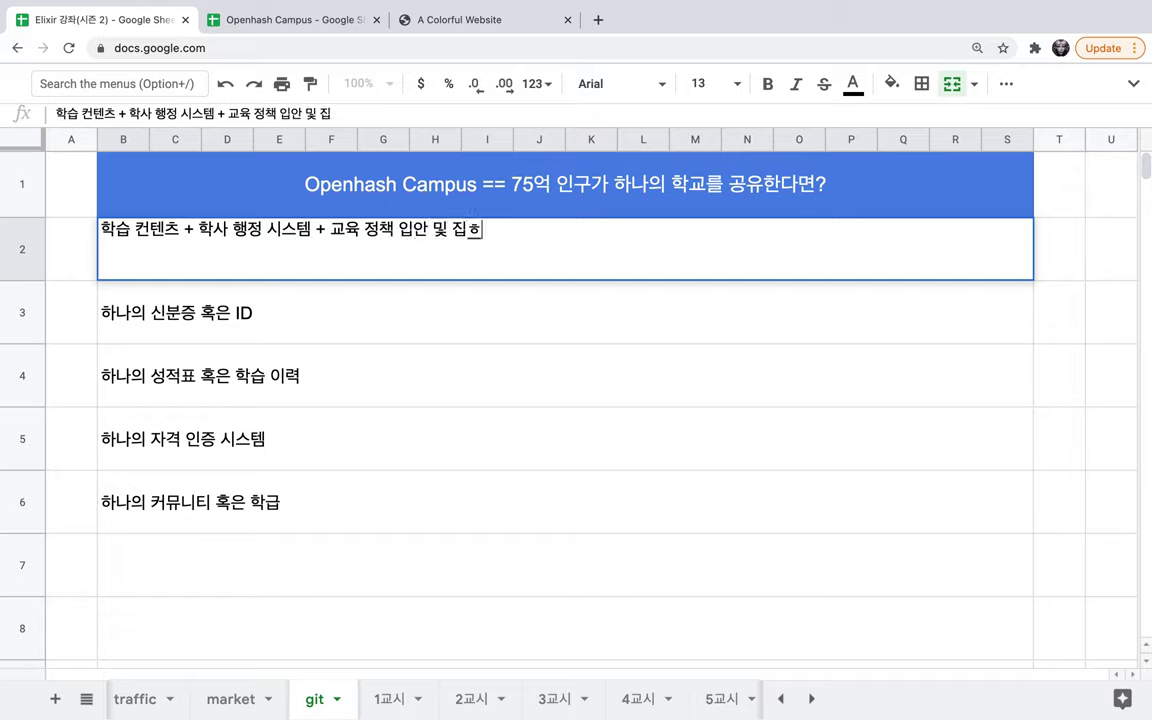
text(템)
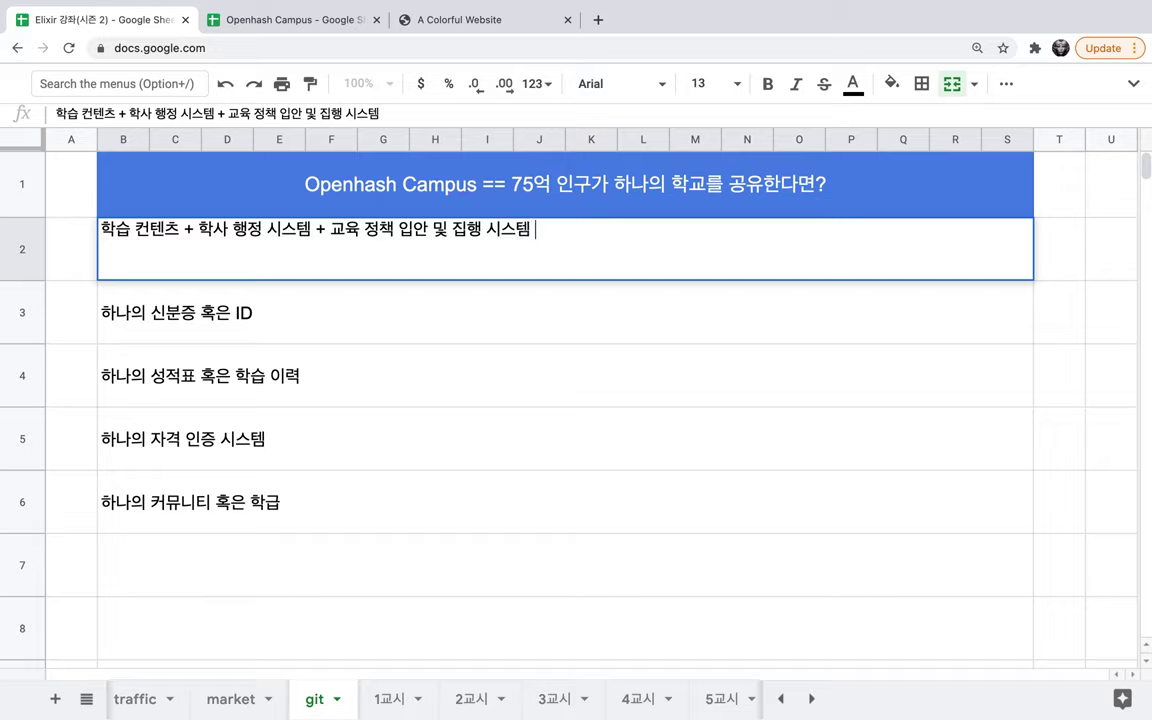
Complete the row 2 text with "+ i18n ==> Just one global school." and select the whole sentence.
text( + i18n ==> )
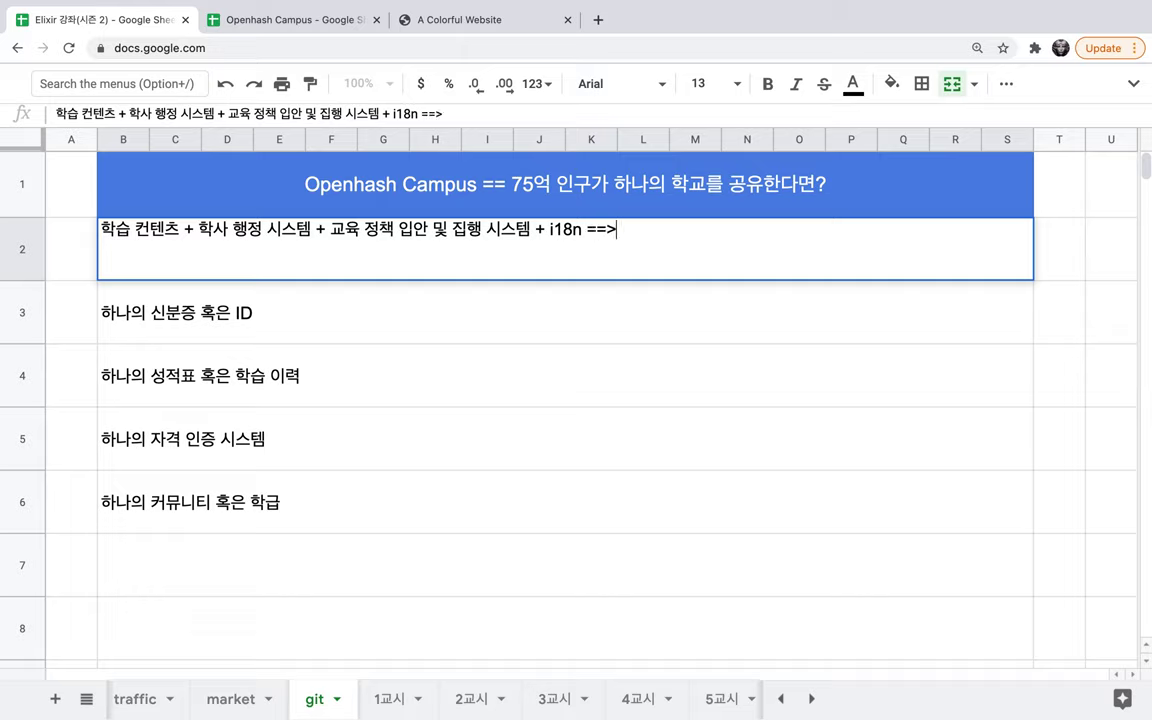
text(g)
key(BackSpace)
text(Just one glob)
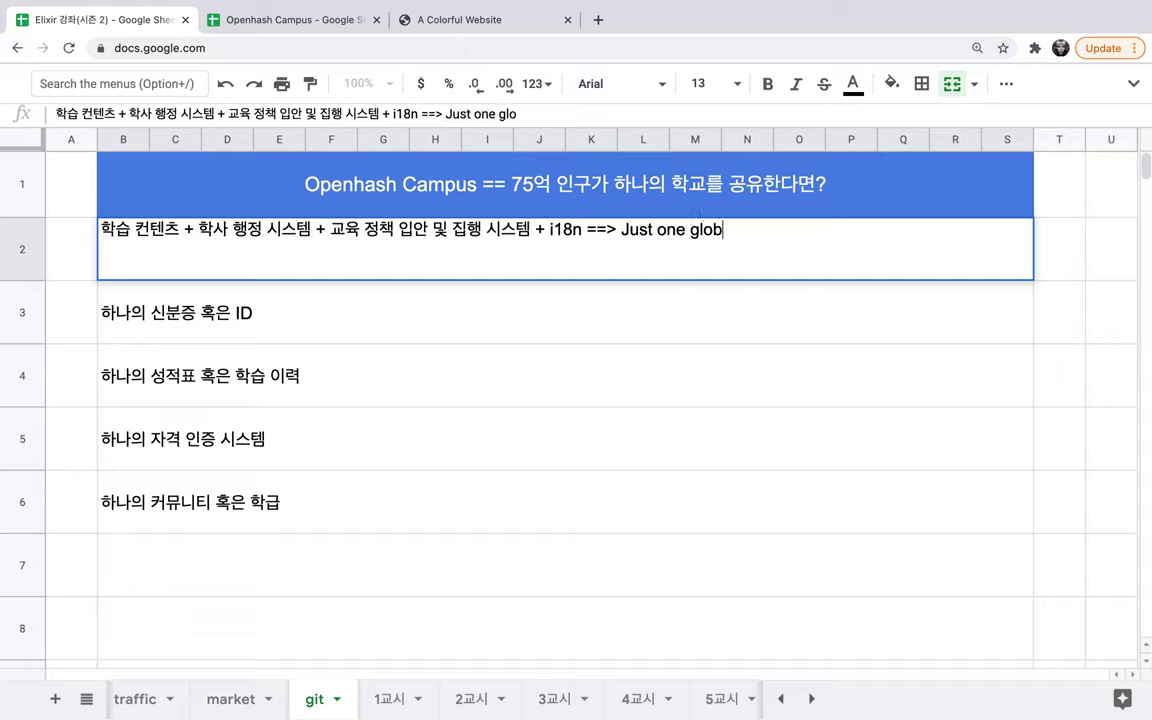
text(al school.)
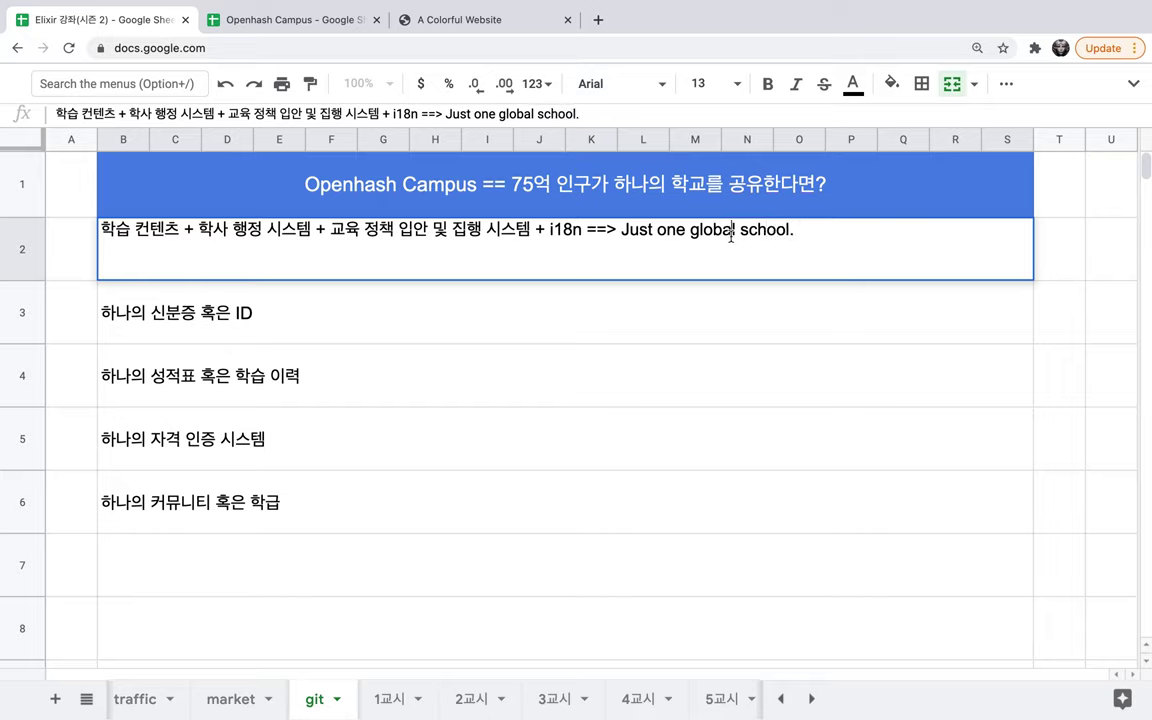
key(super+a)
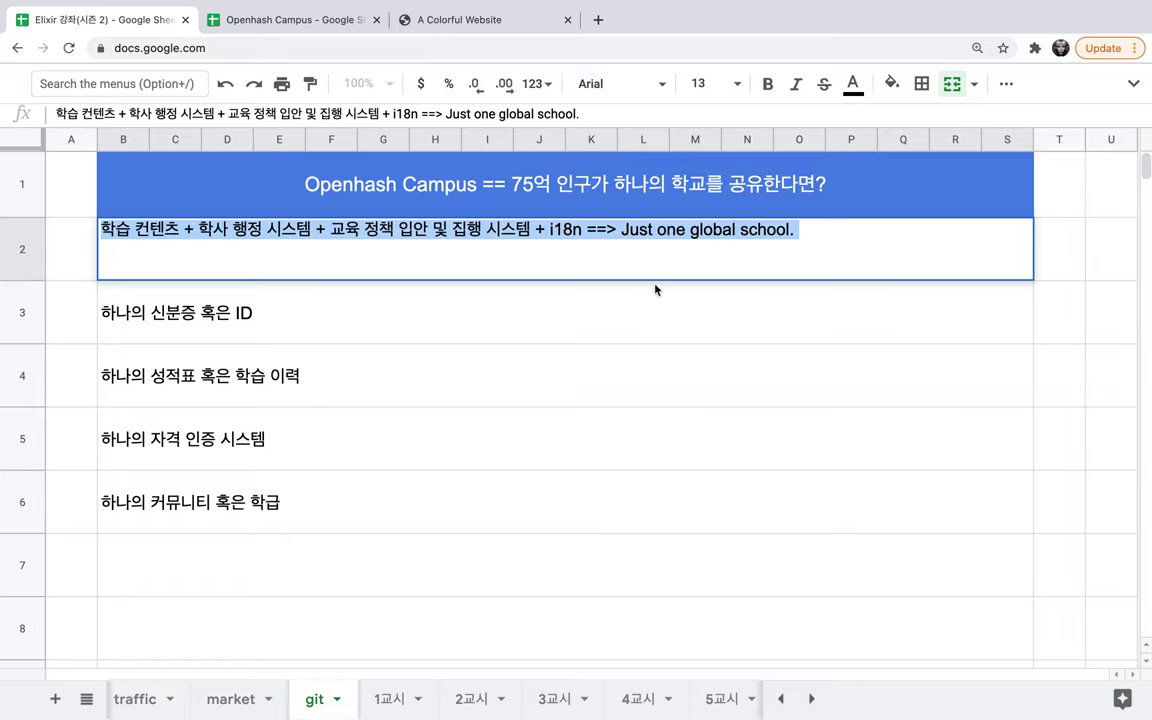
Insert a row below row 2, fill the merged cell down into it and clear the copied text.
click(26, 262)
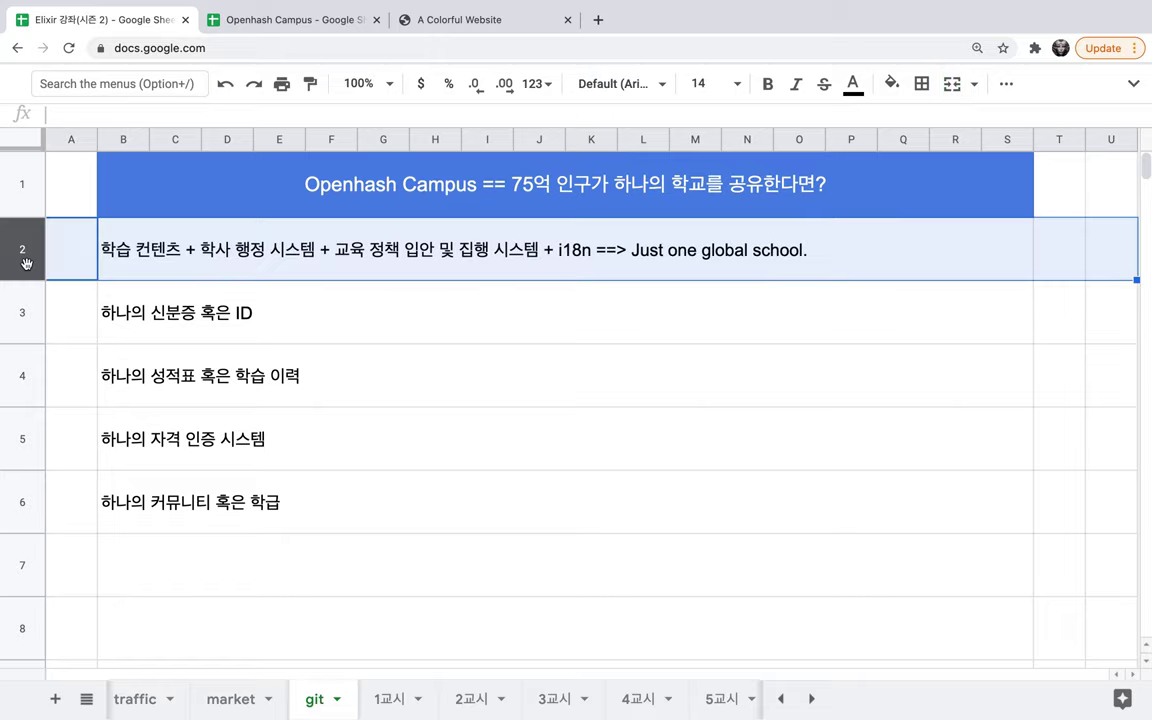
right_click(26, 262)
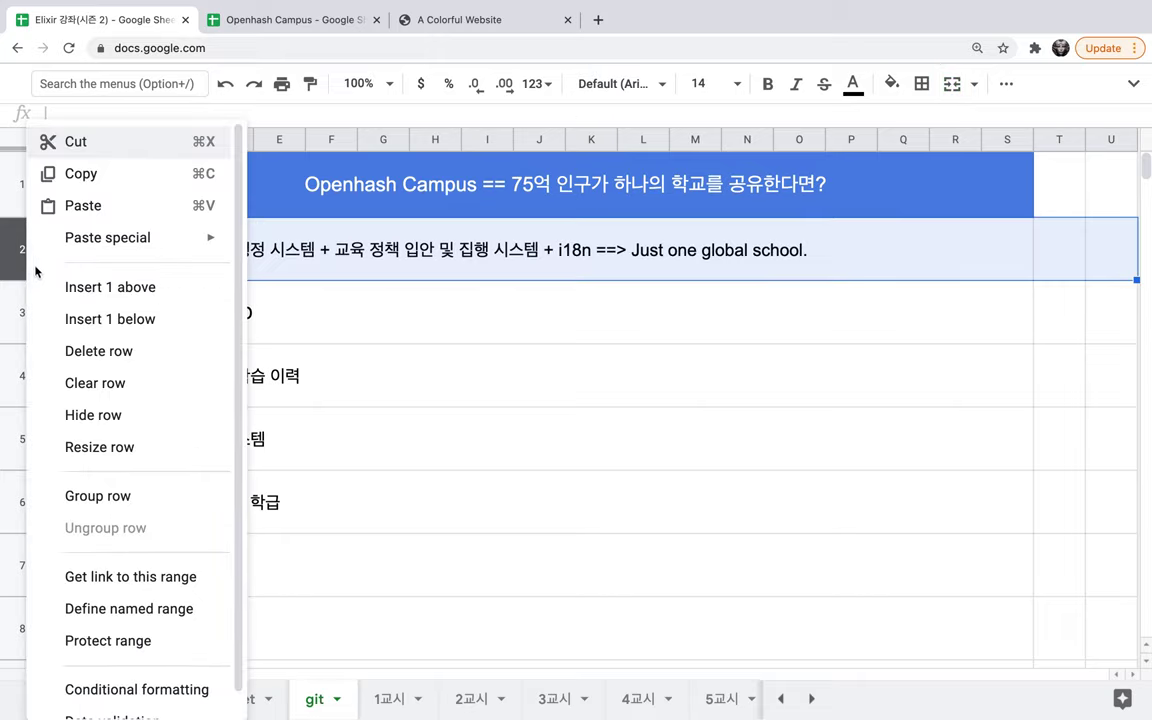
click(110, 316)
key(Up)
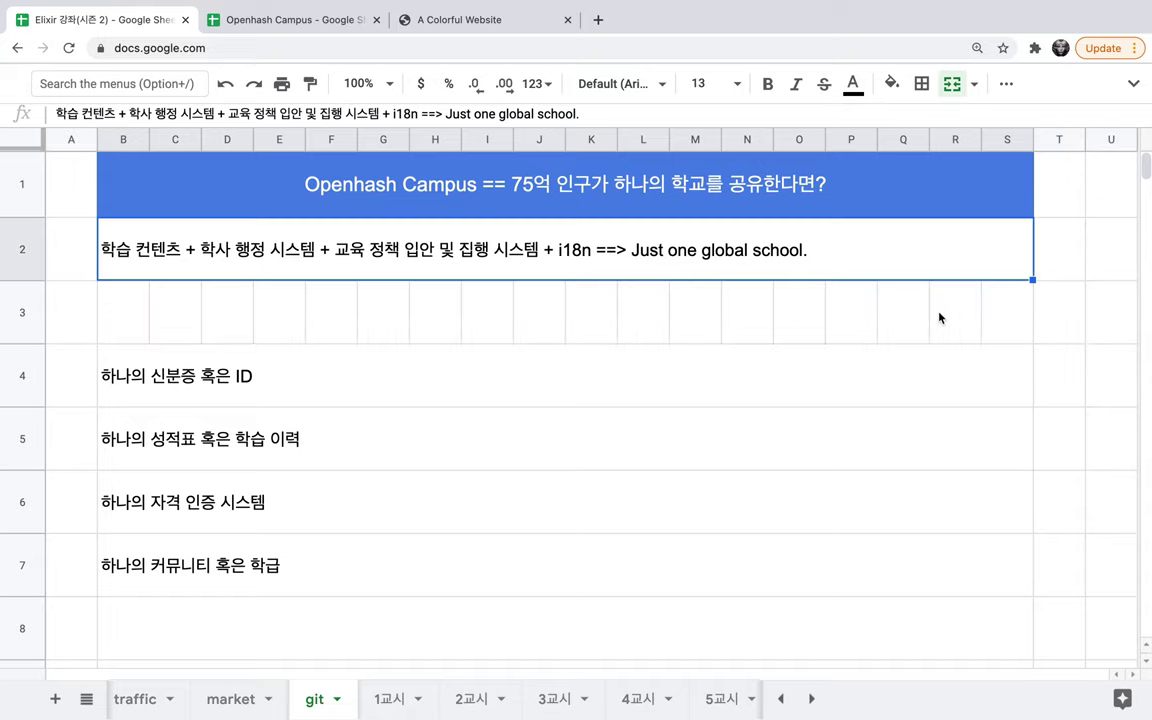
drag(1032, 282, 1031, 312)
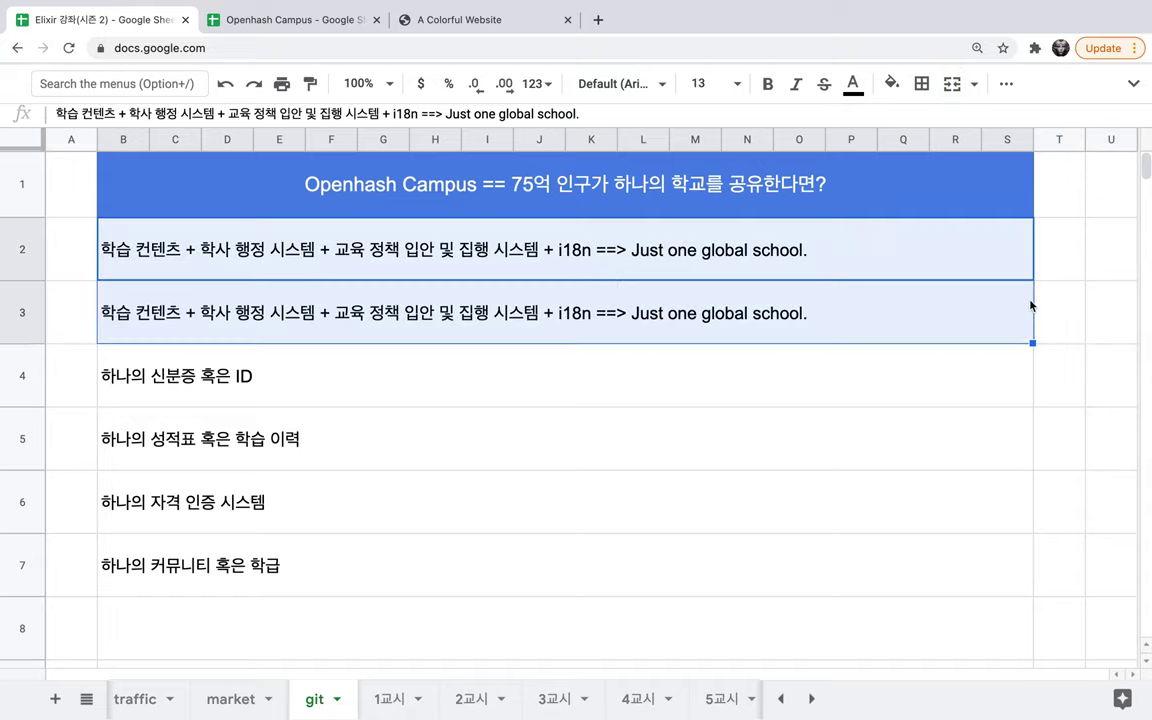
click(935, 316)
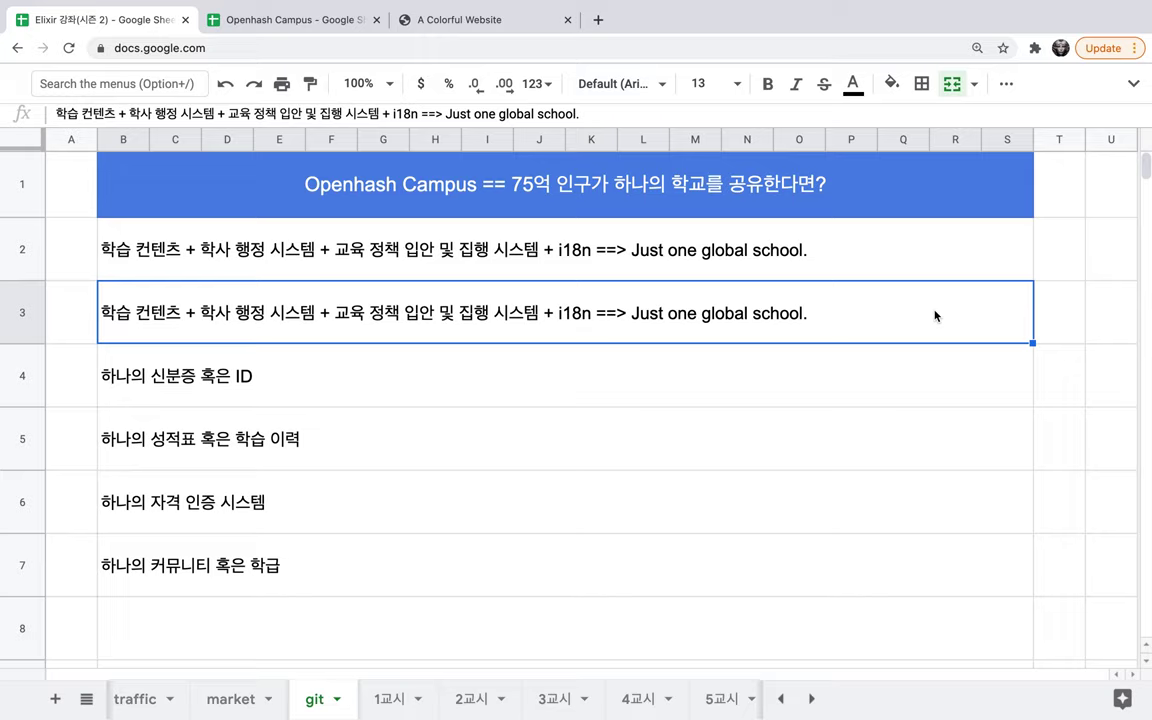
key(Delete)
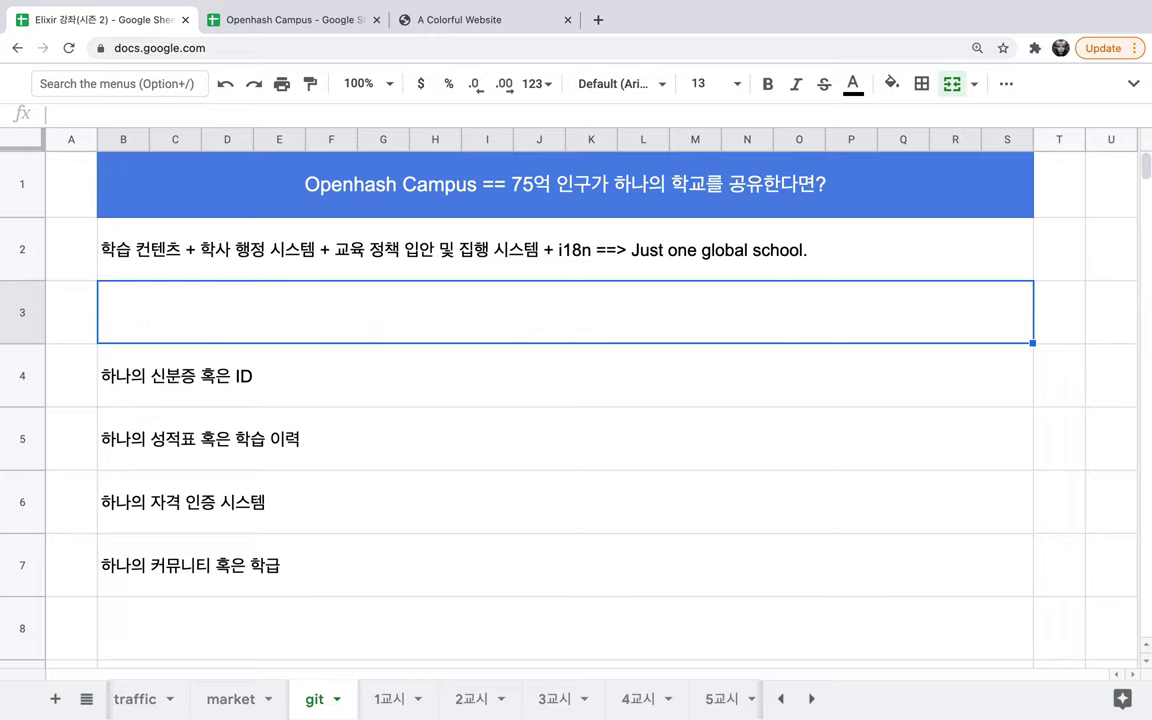
Start the empty merged cell in row 3 with the text "현재 한국 교육 인프라".
double_click(760, 331)
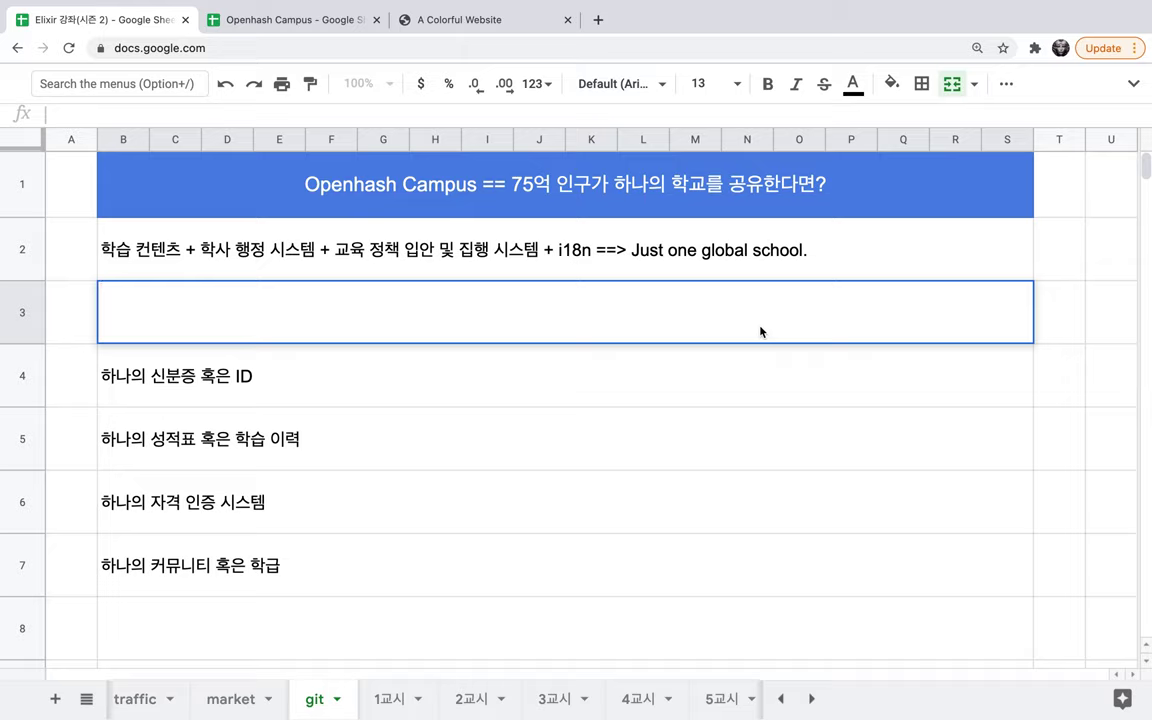
text(guse)
key(BackSpace)
key(BackSpace)
key(BackSpace)
key(BackSpace)
text(현재 한)
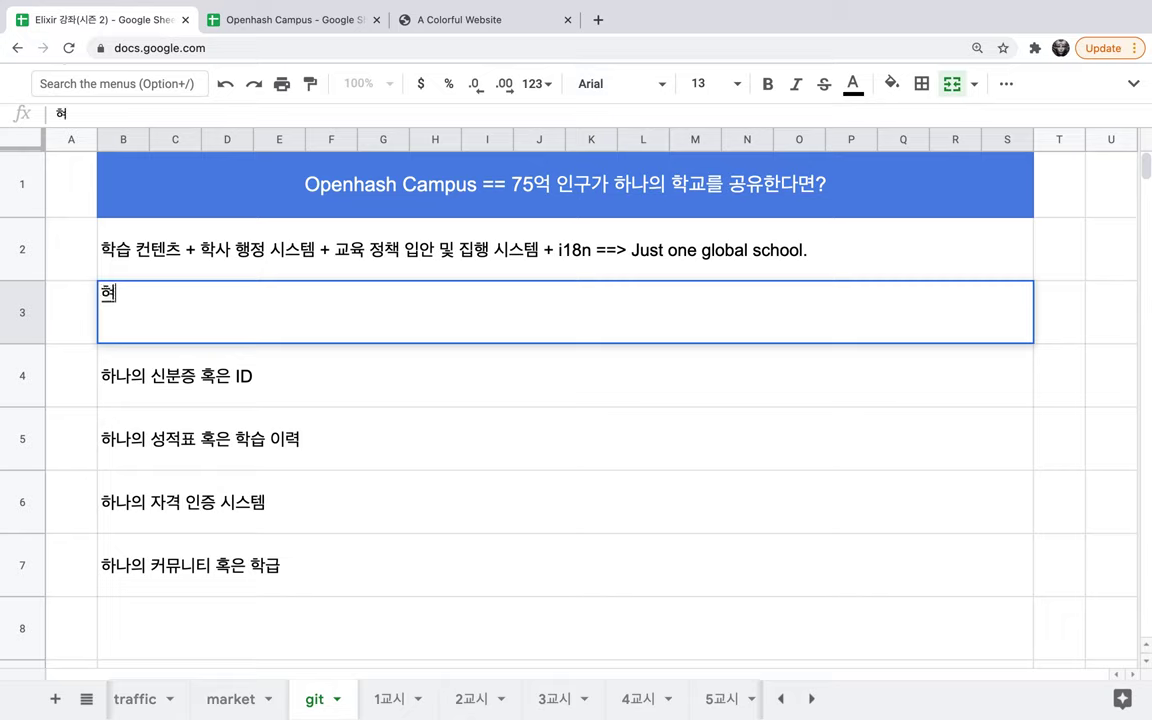
text(국 교육 ㅇ늪)
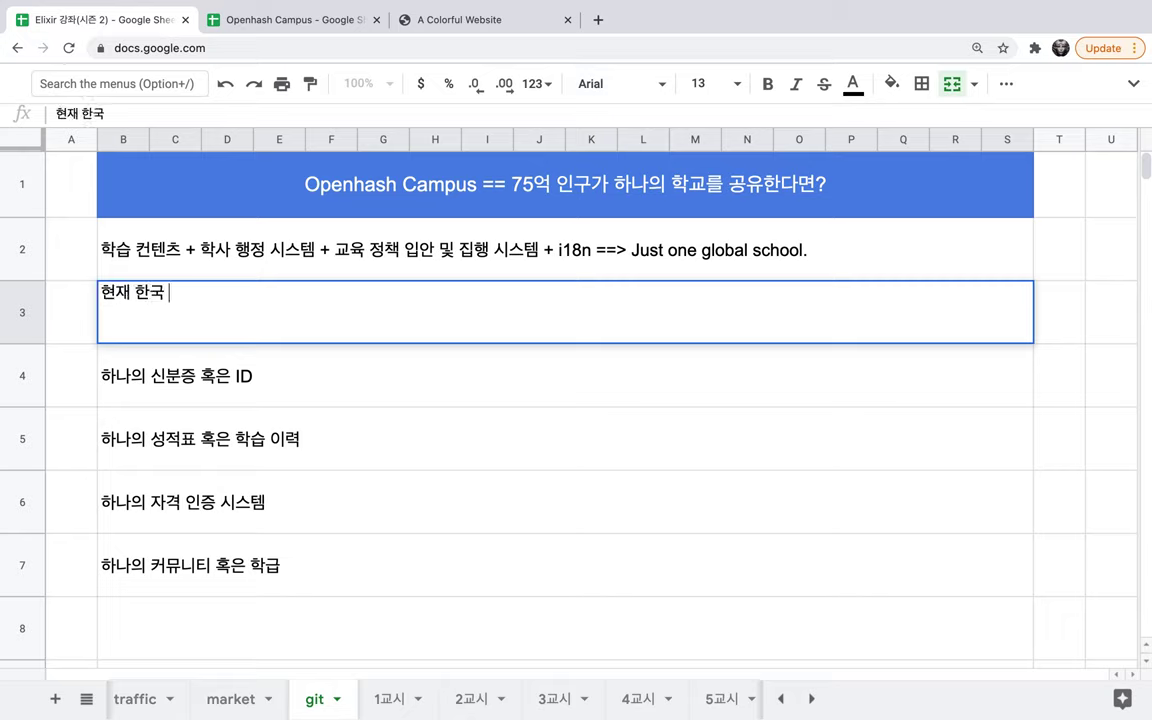
key(BackSpace)
key(BackSpace)
key(BackSpace)
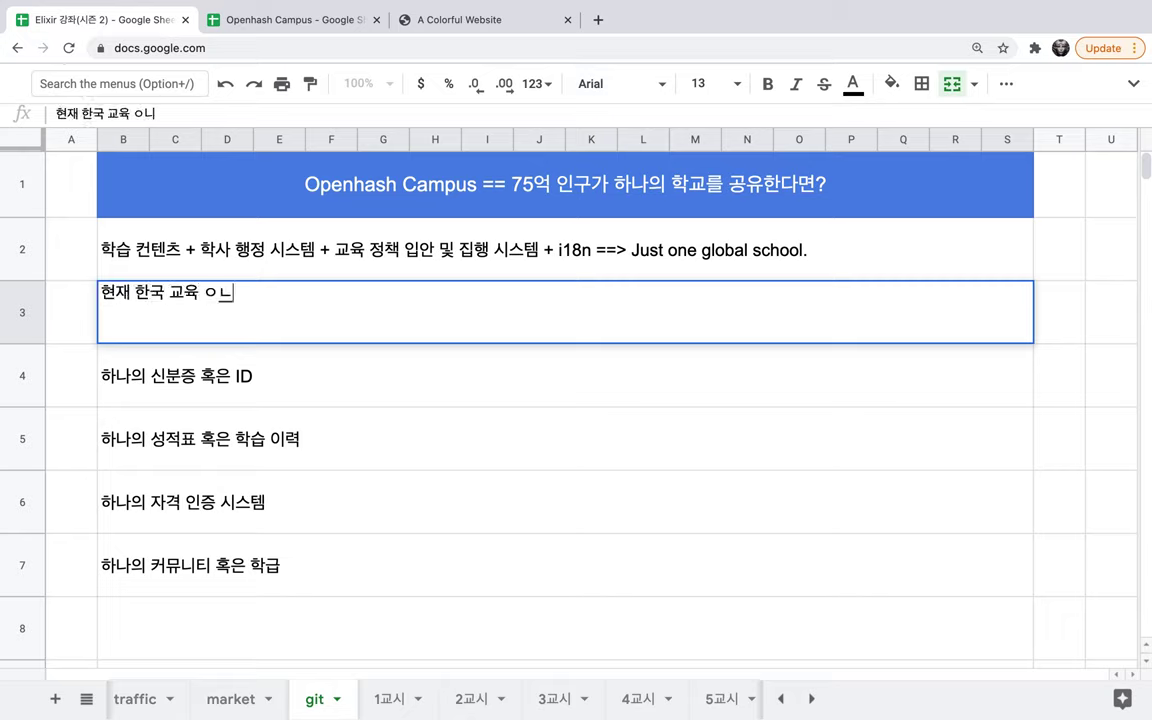
text(인프래)
key(BackSpace)
text(라 )
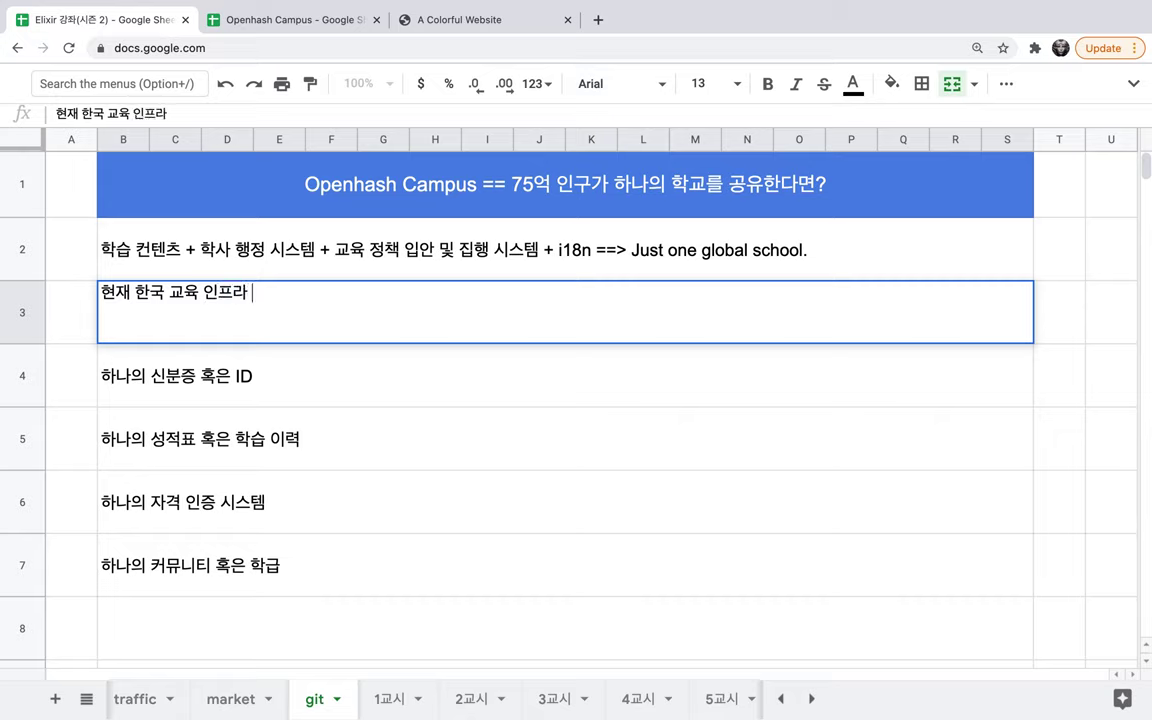
Continue the row 3 text with "+ 2% => 글로벌 학교".
text(+ )
text(2)
text(% =>)
text( 글로버)
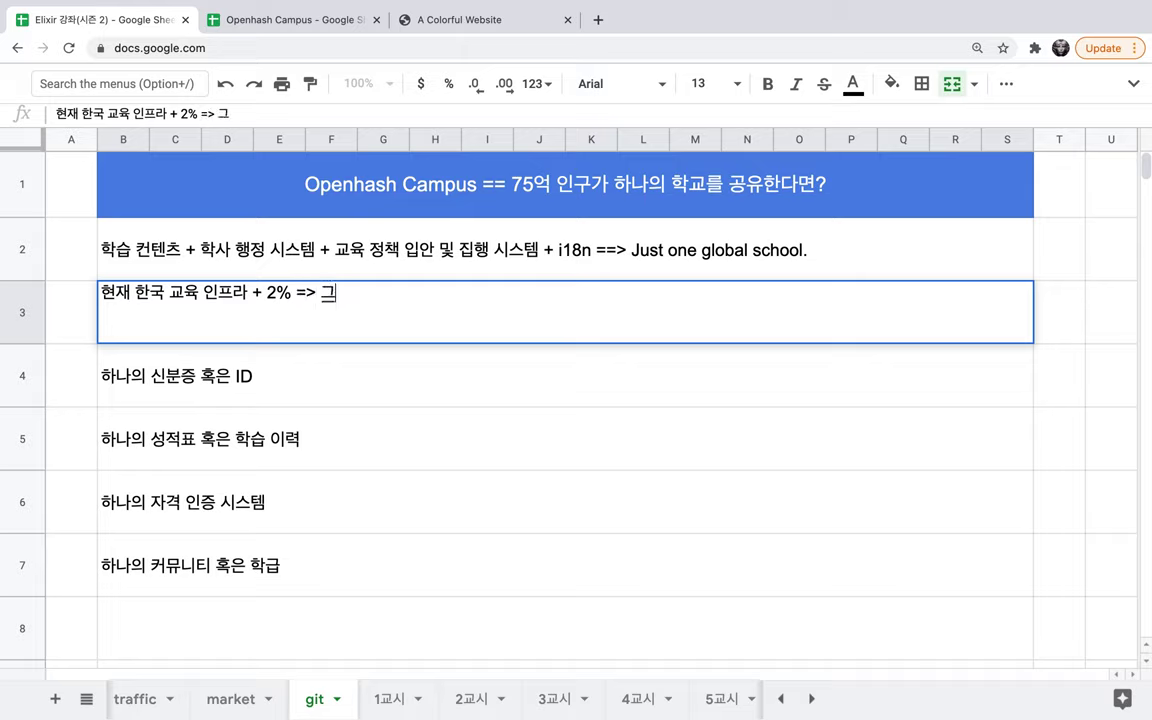
text(ㄹ 학교)
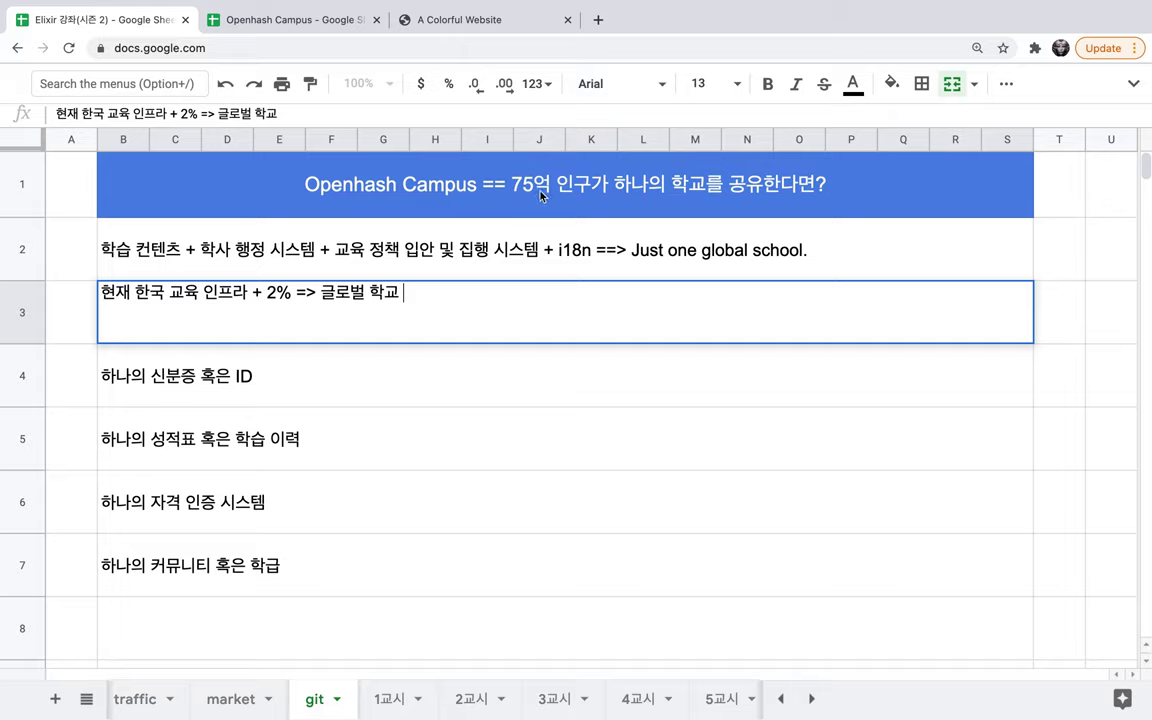
drag(321, 293, 401, 289)
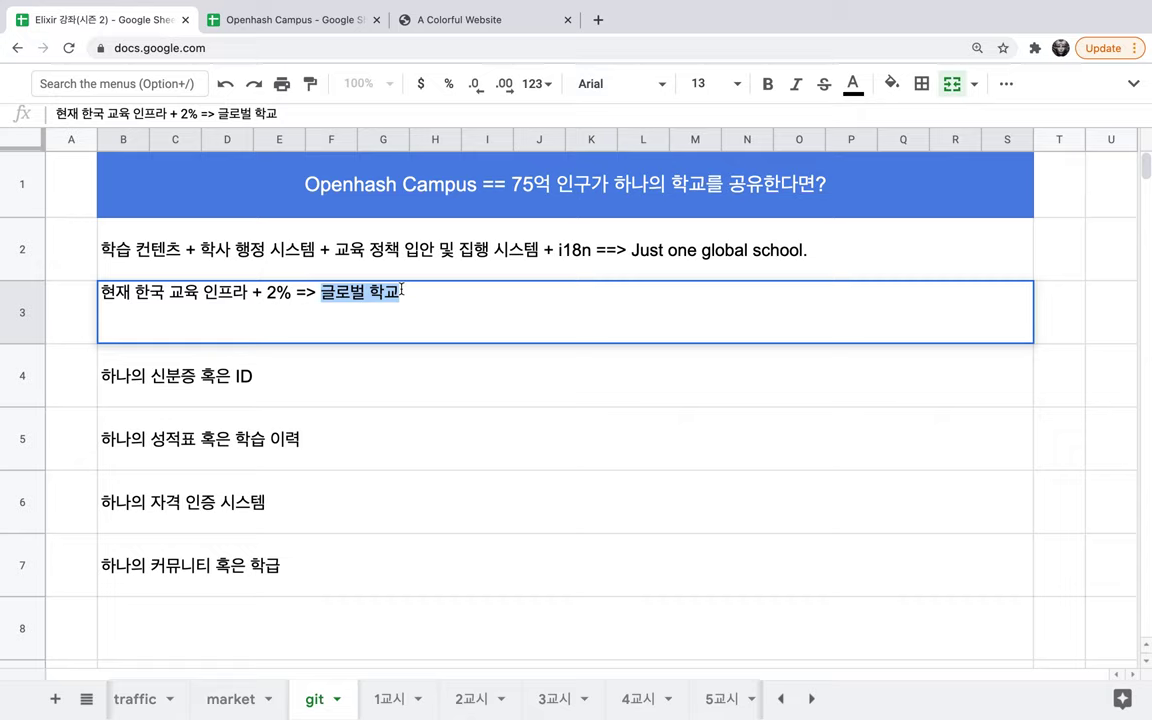
click(421, 292)
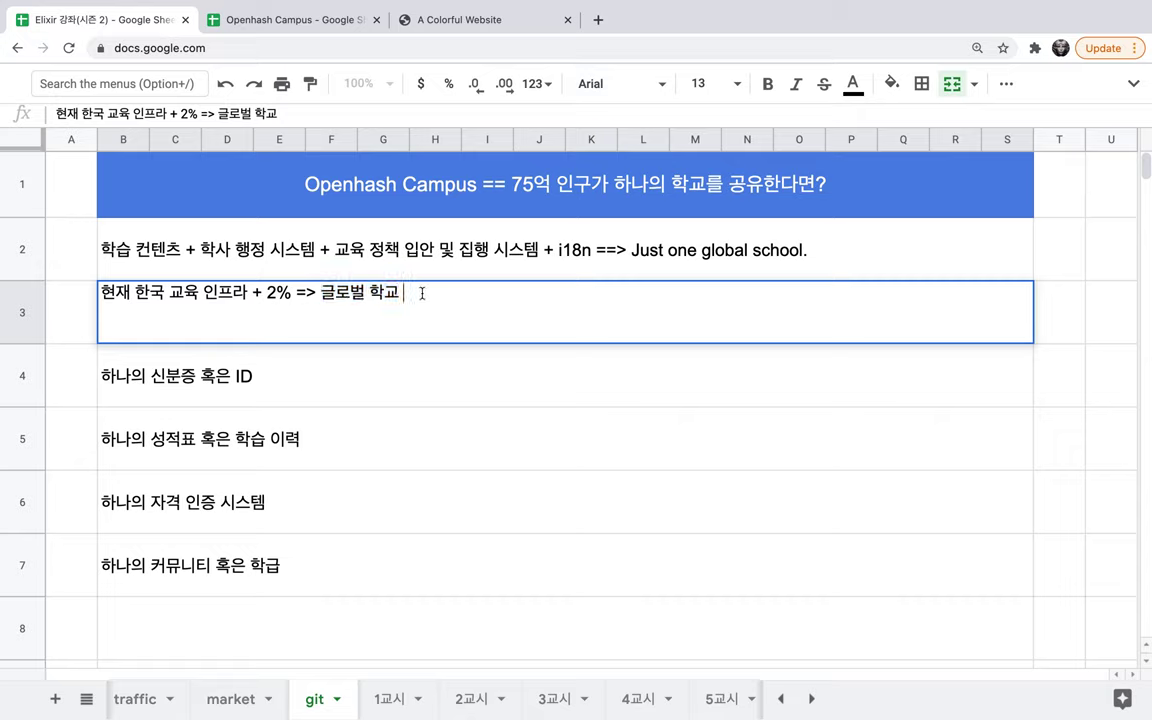
Add "=> 연세대 화공과 50명" to the end of the row 3 text.
text(=>)
text(연세대 화공과)
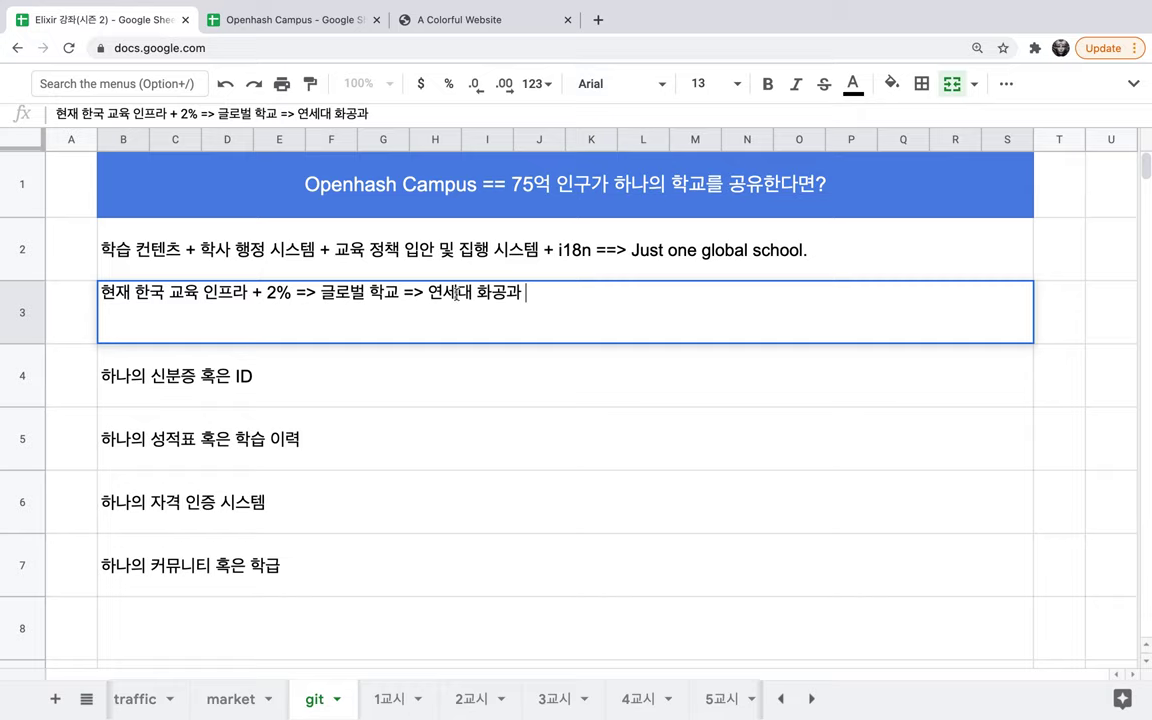
drag(429, 293, 530, 299)
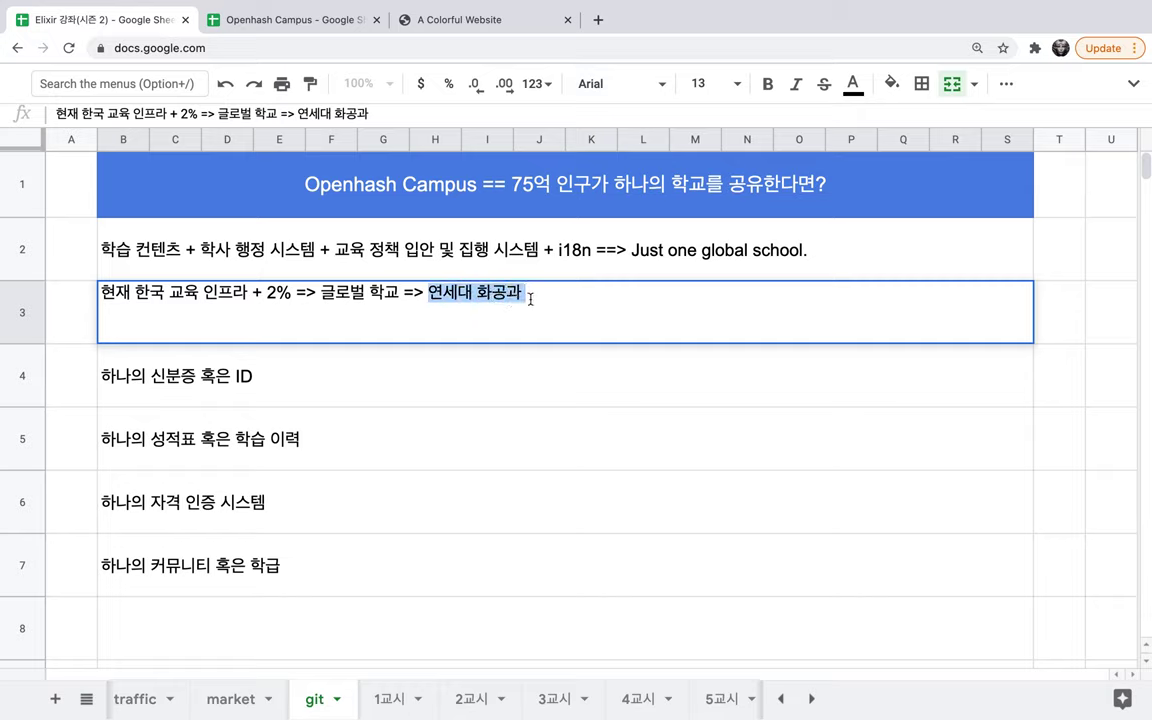
click(530, 299)
text(5)
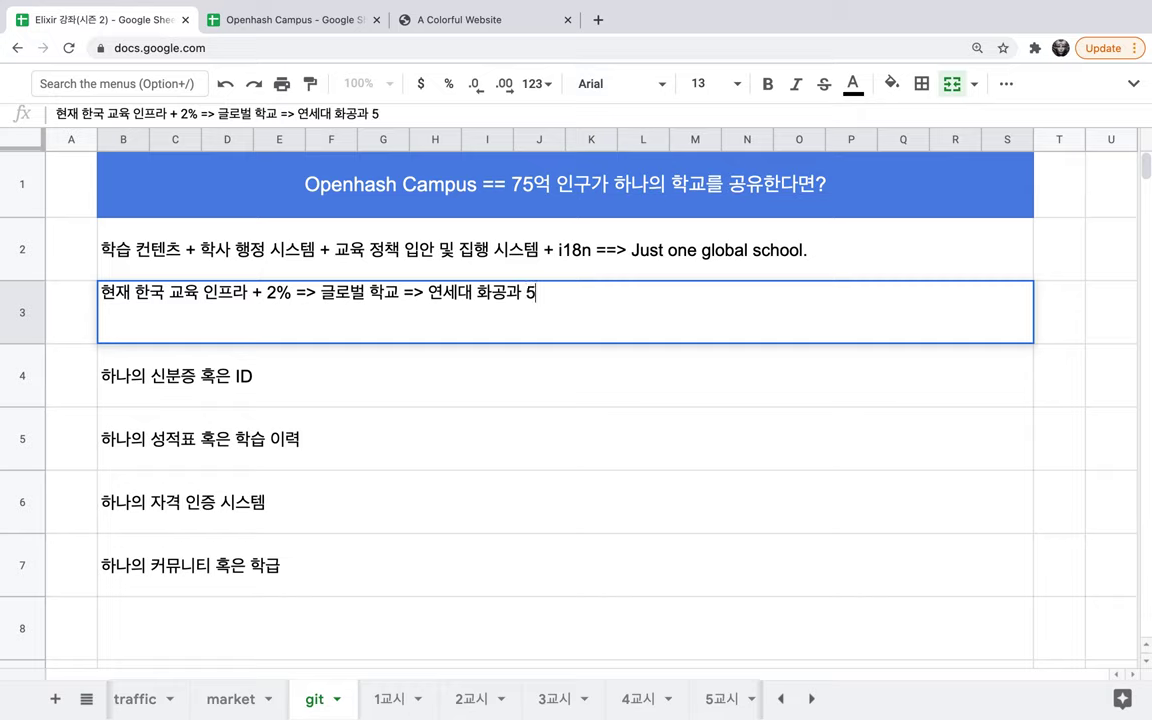
text(0명)
mouse_move(526, 293)
mouse_down()
mouse_move(553, 292)
mouse_move(527, 296)
mouse_up()
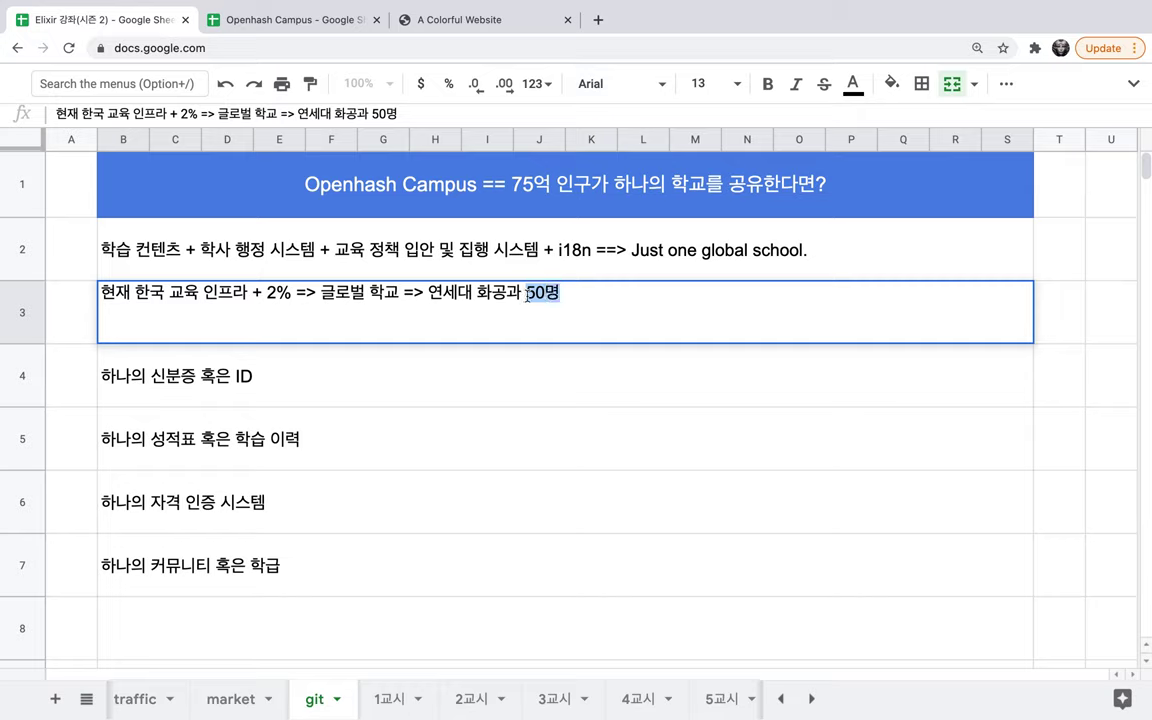
drag(427, 294, 560, 297)
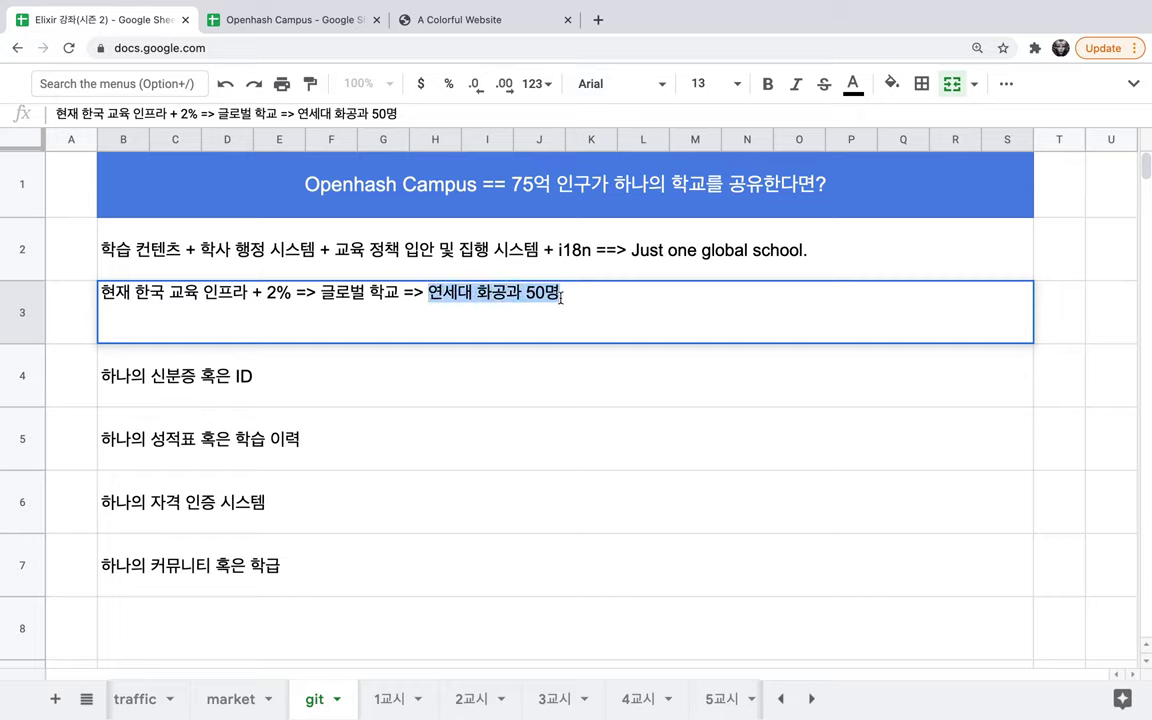
key(Right)
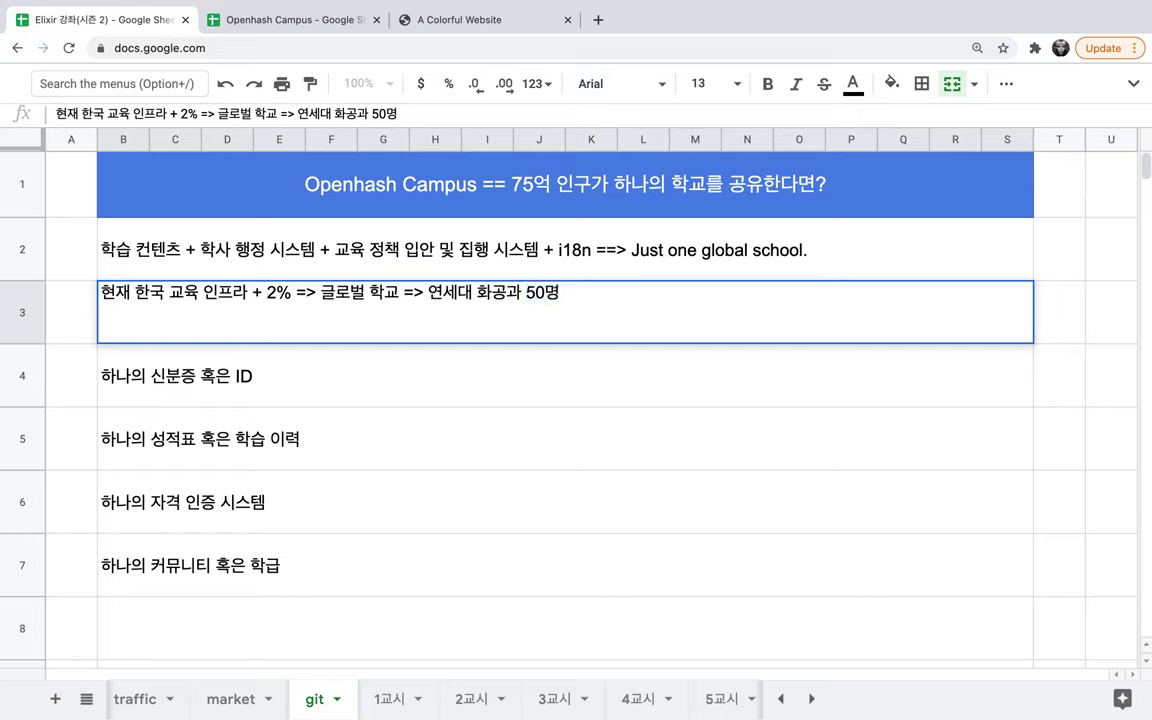
Extend the row 3 text with "=> 화학공학 학습자들이 국경과 인종".
text(=> 화공)
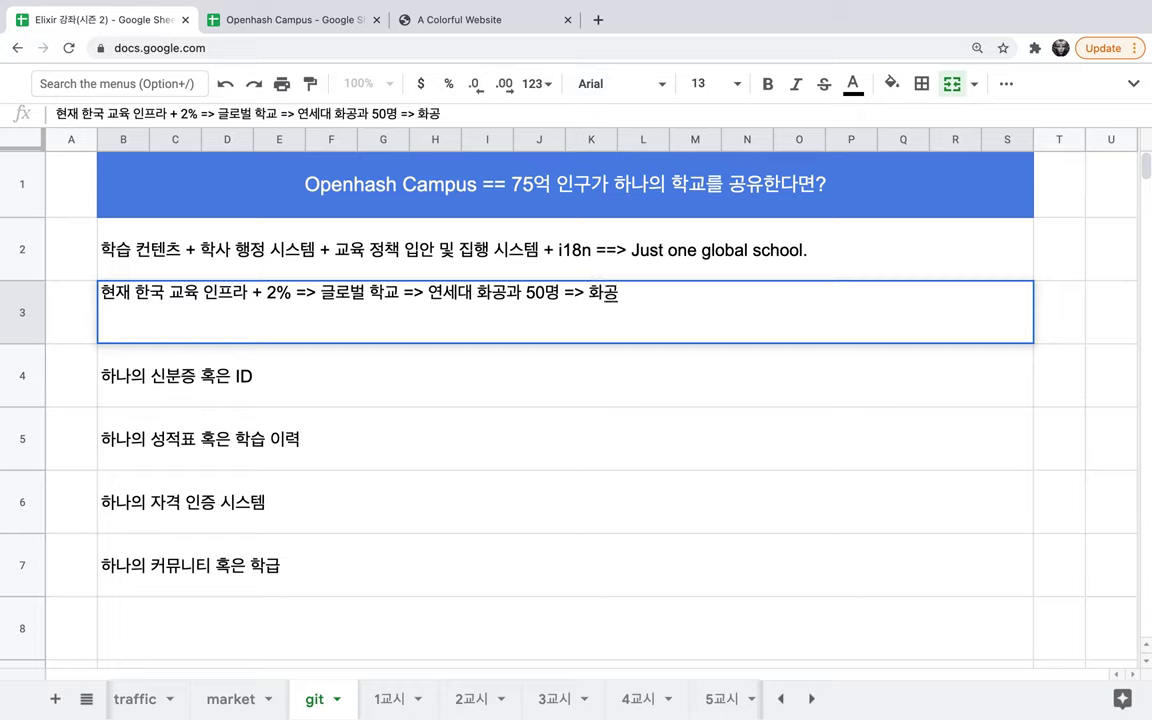
text(ㄱ)
key(BackSpace)
key(BackSpace)
text(학공ㅎㅏㄱ)
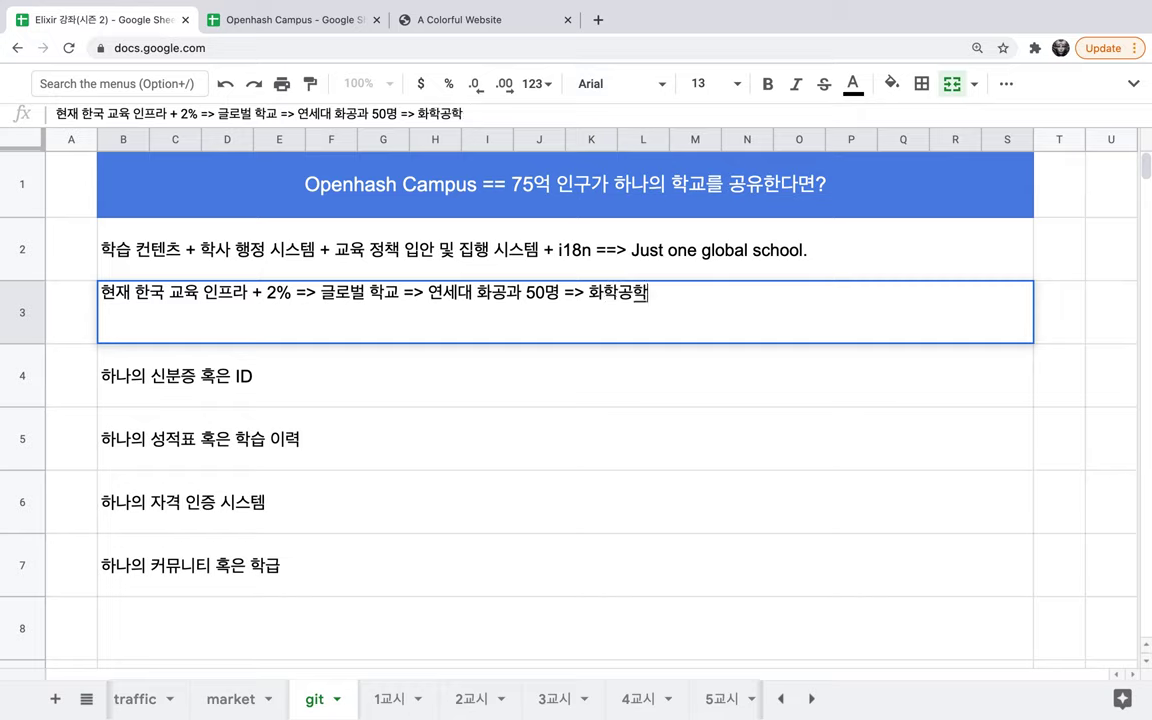
text( 학습자드ㄹ이 국경과 이)
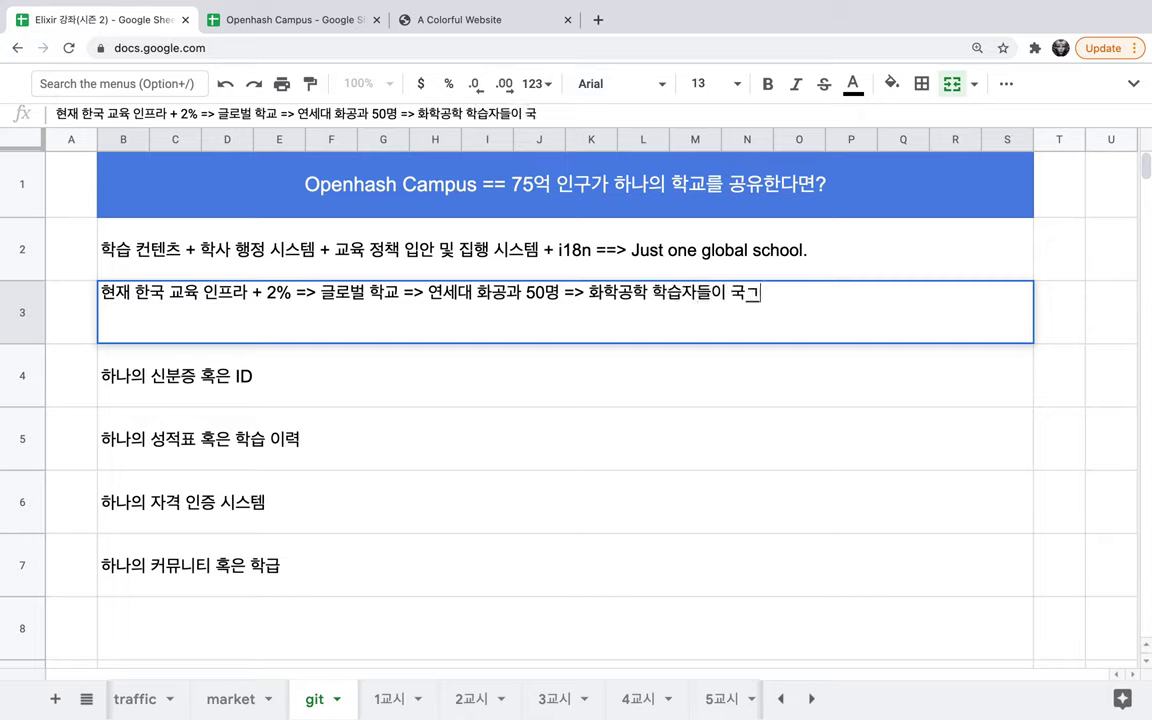
text(ㄴ증)
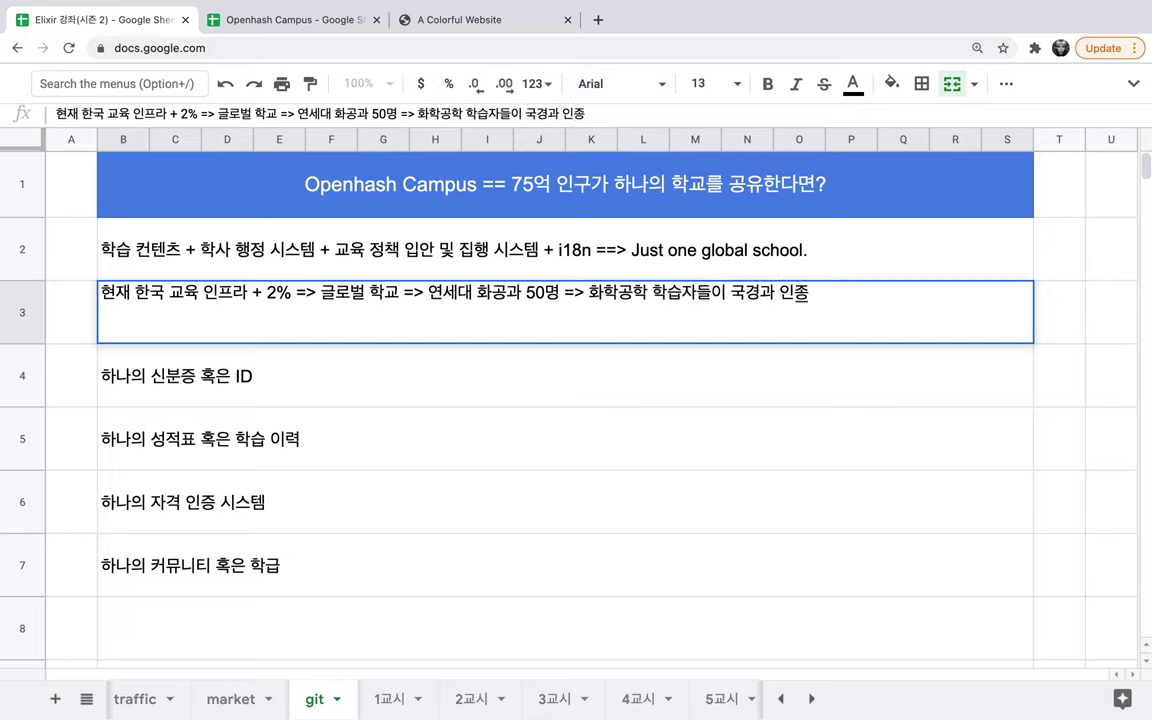
Finish the row 3 sentence with ", 언어를 초월한 하나의 학급을 구성".
text(, 언어를)
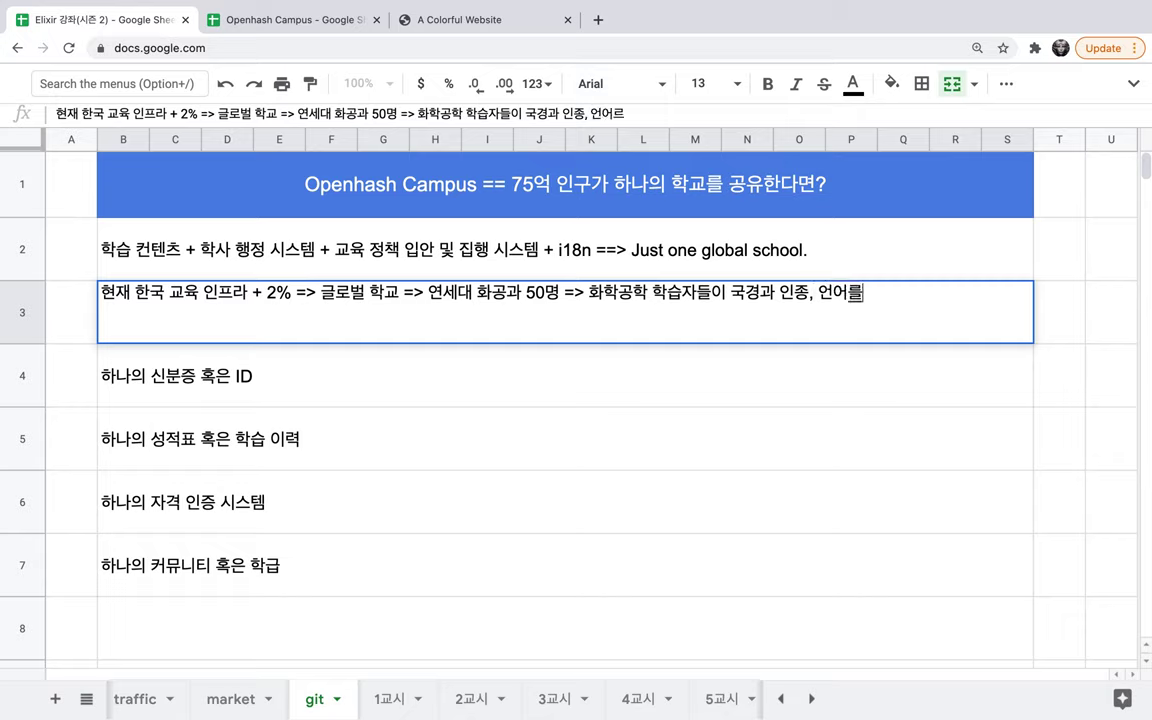
text( ㅊㅗ월하)
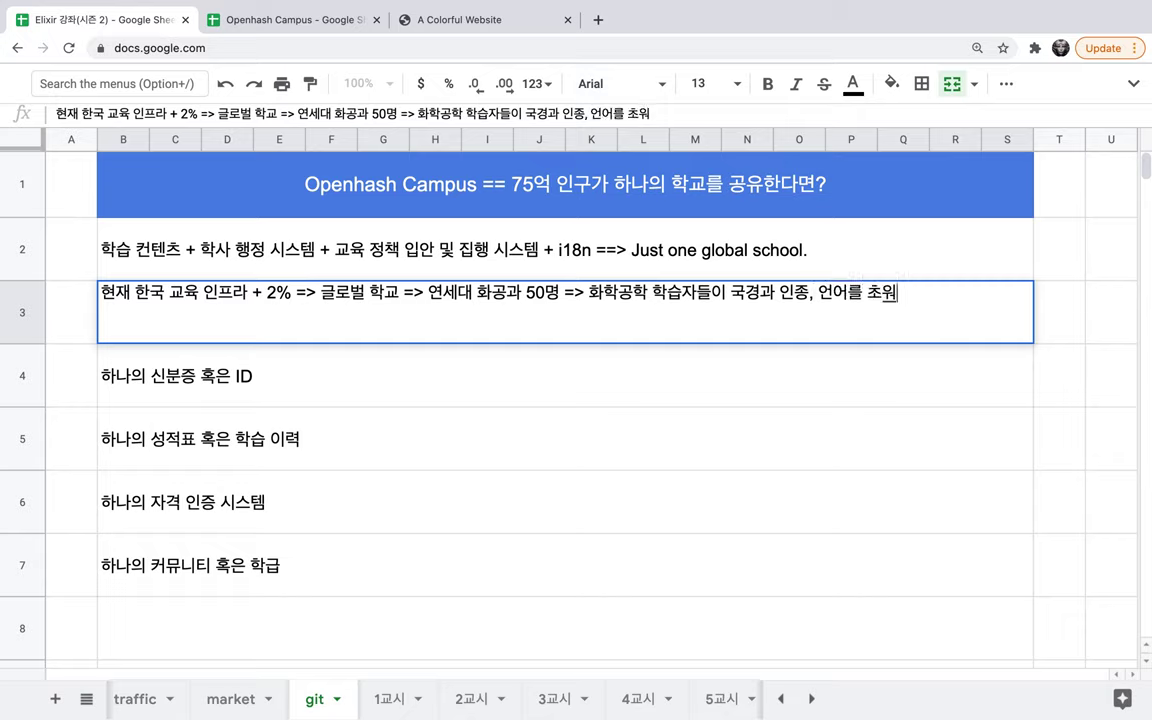
text(ㄴ 하나의 ㅎ)
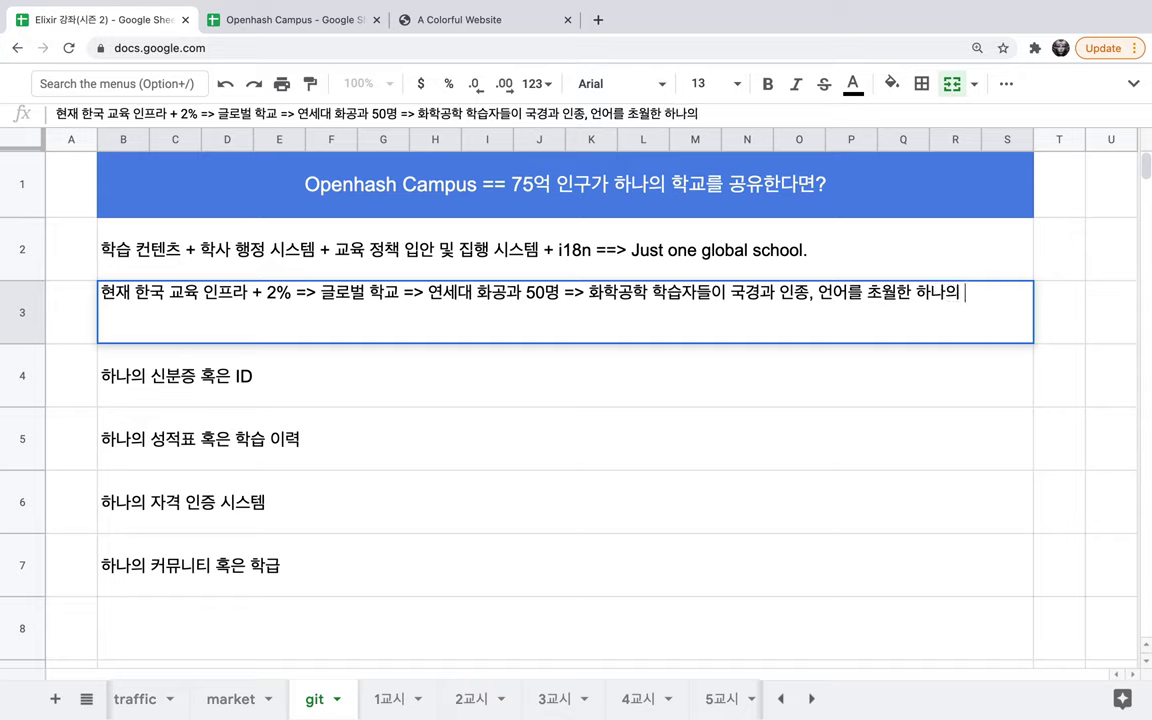
text(ㅏㄱ급을 구성)
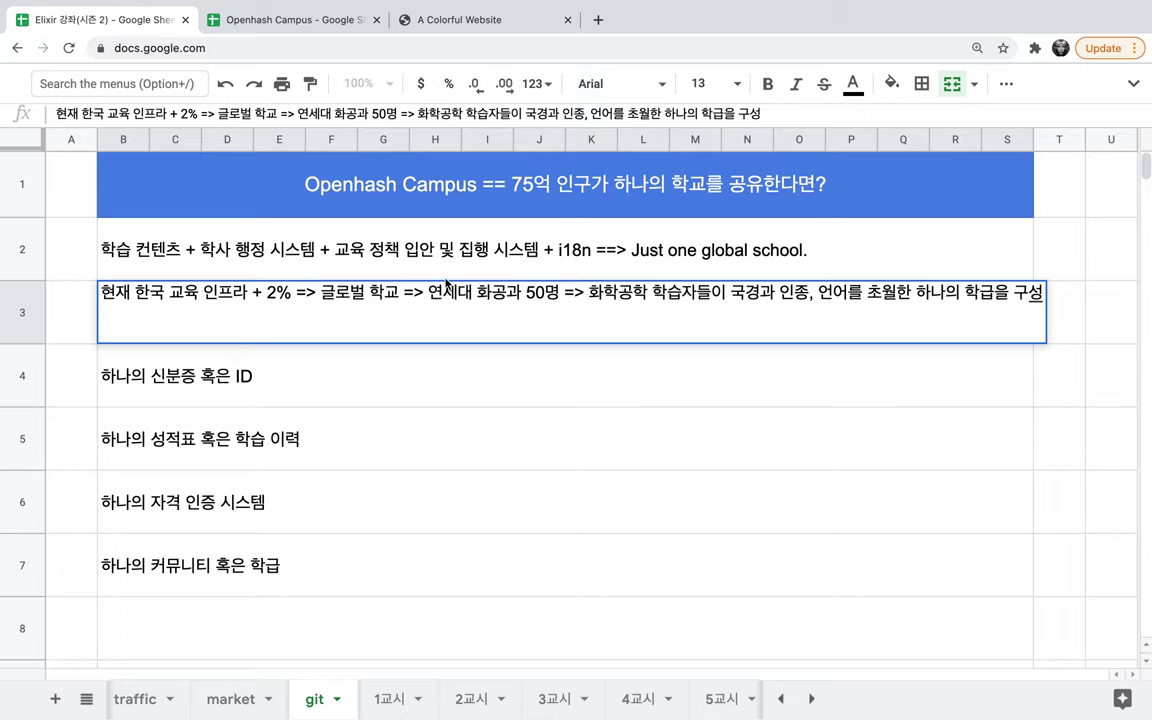
Insert "(대부분 한국인 학생 + 한국인 교수)" directly after "50명" in the row 3 text.
drag(428, 292, 560, 292)
click(559, 292)
text(()
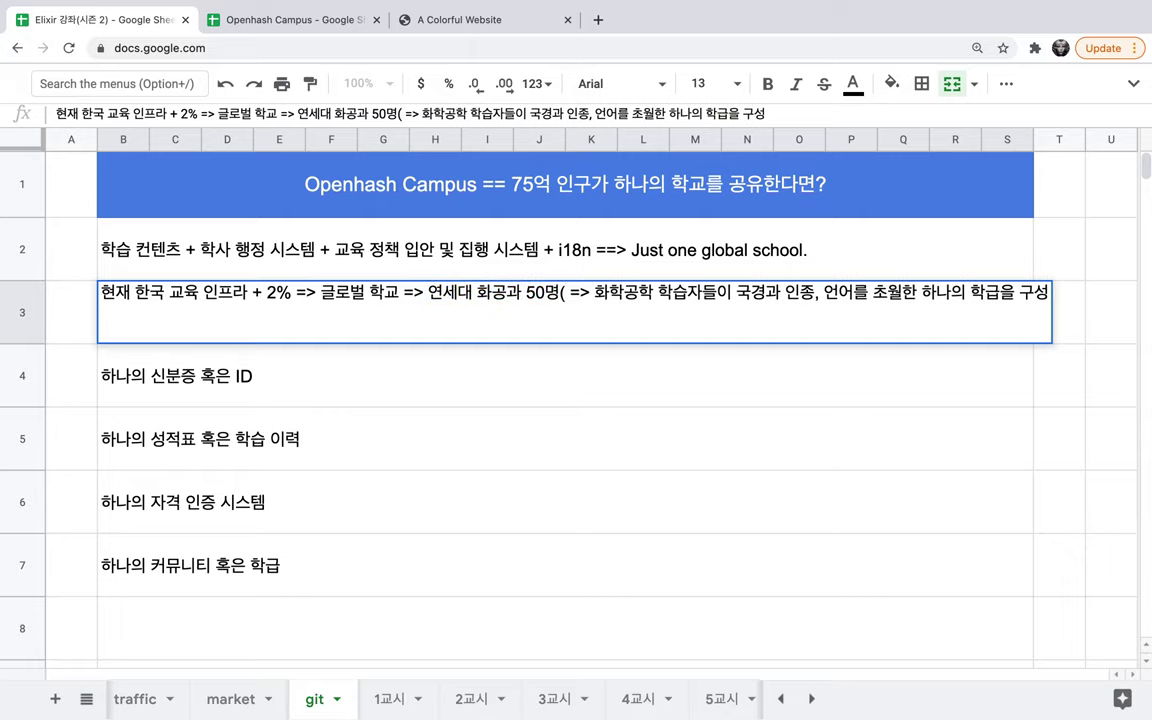
text(대부분 한)
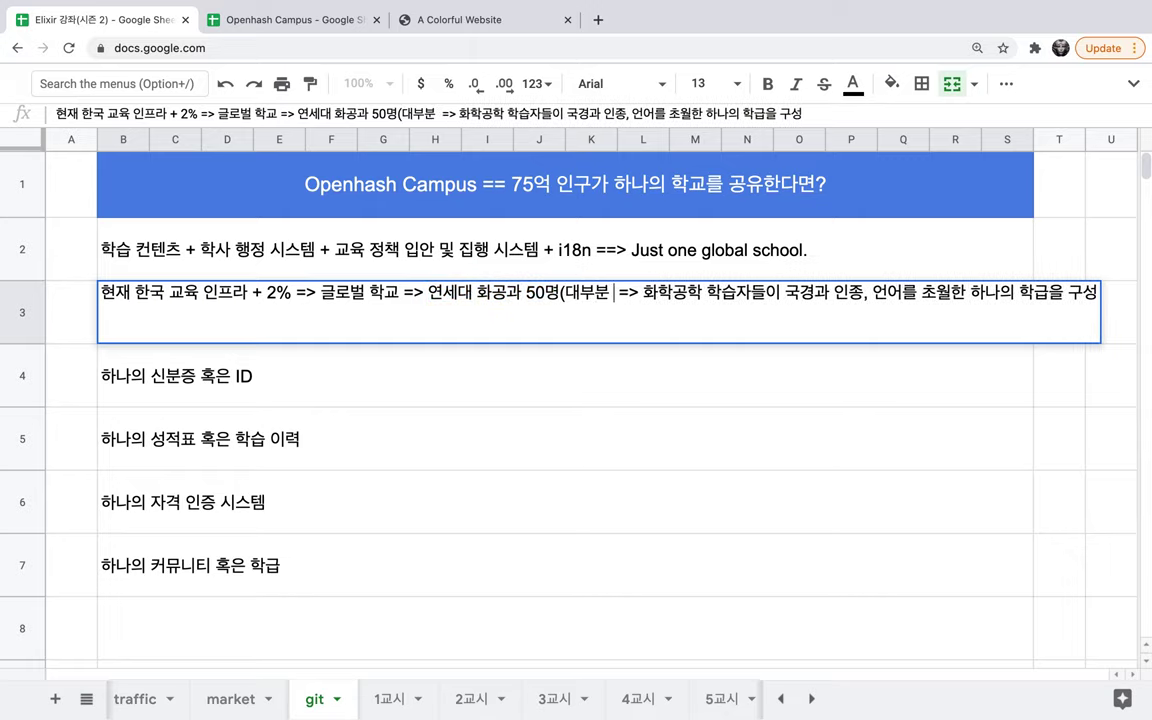
text(국인 )
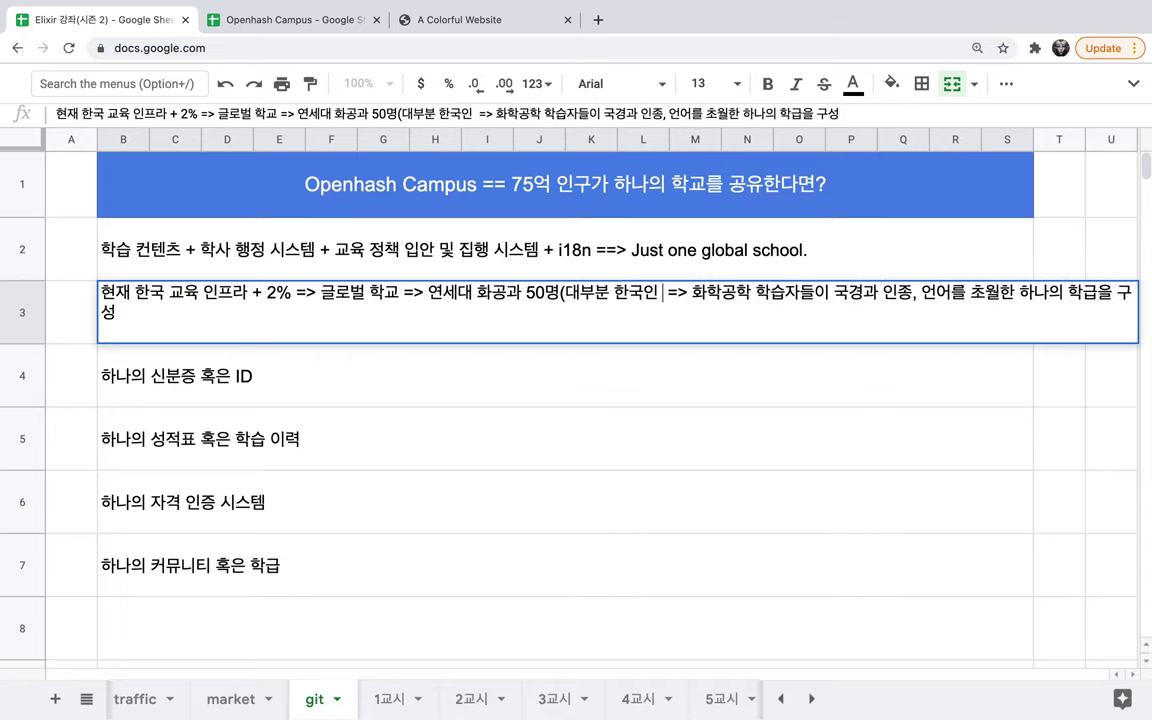
text(학생)
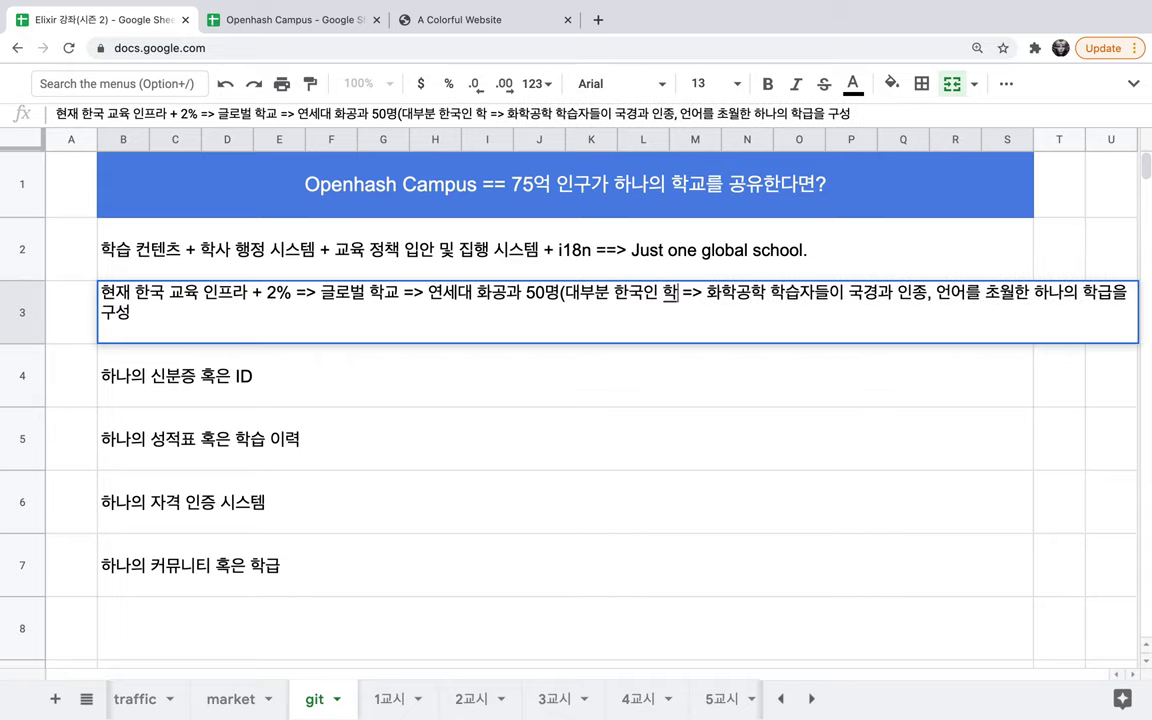
text( + 한국인)
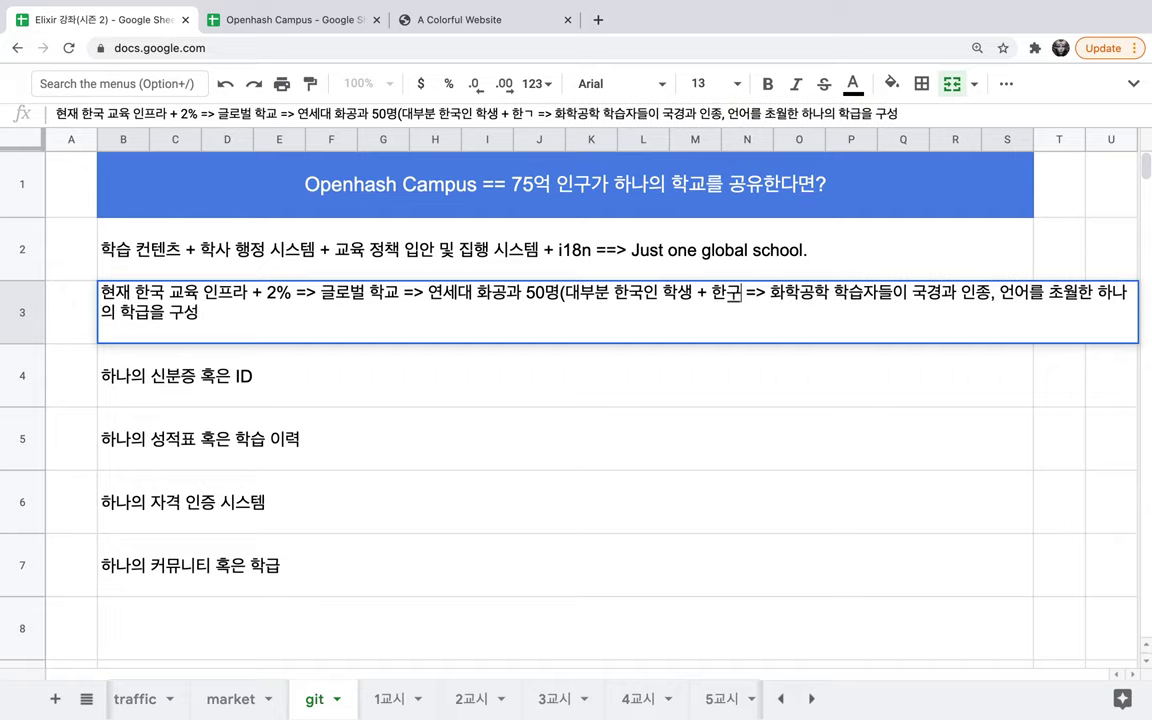
text( 교수))
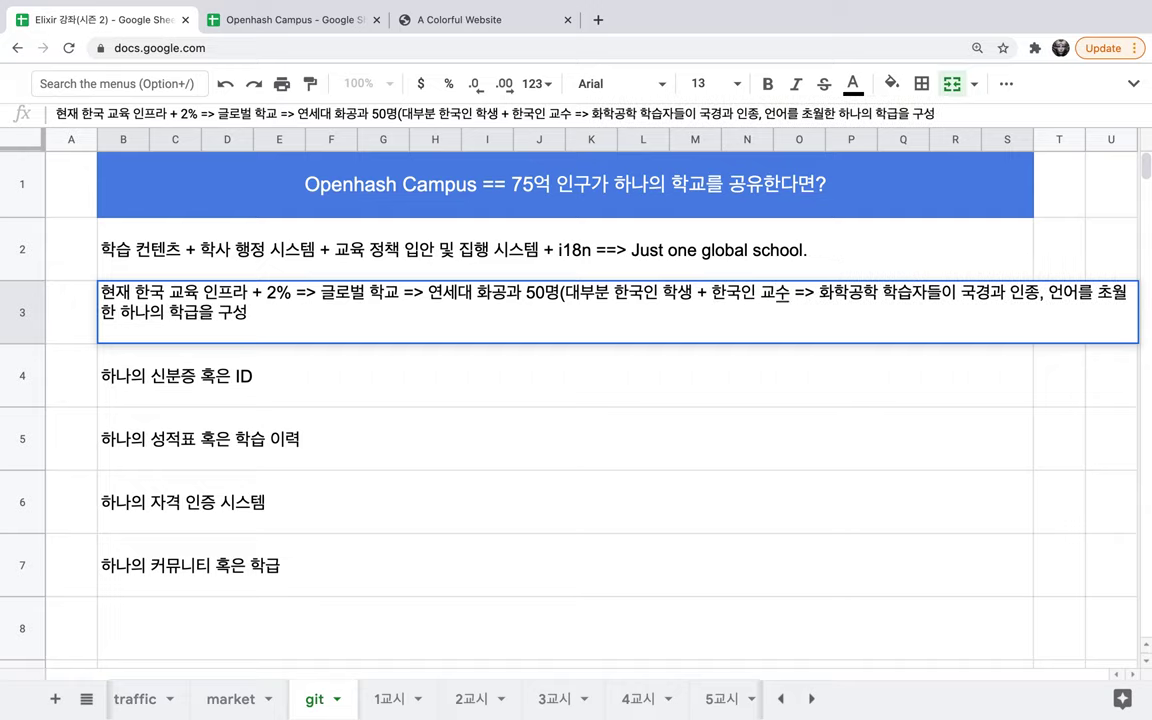
Append "(다국적 학생 + 다국적 교수)" after "구성" at the end of the row 3 text.
click(250, 313)
text((다국저)
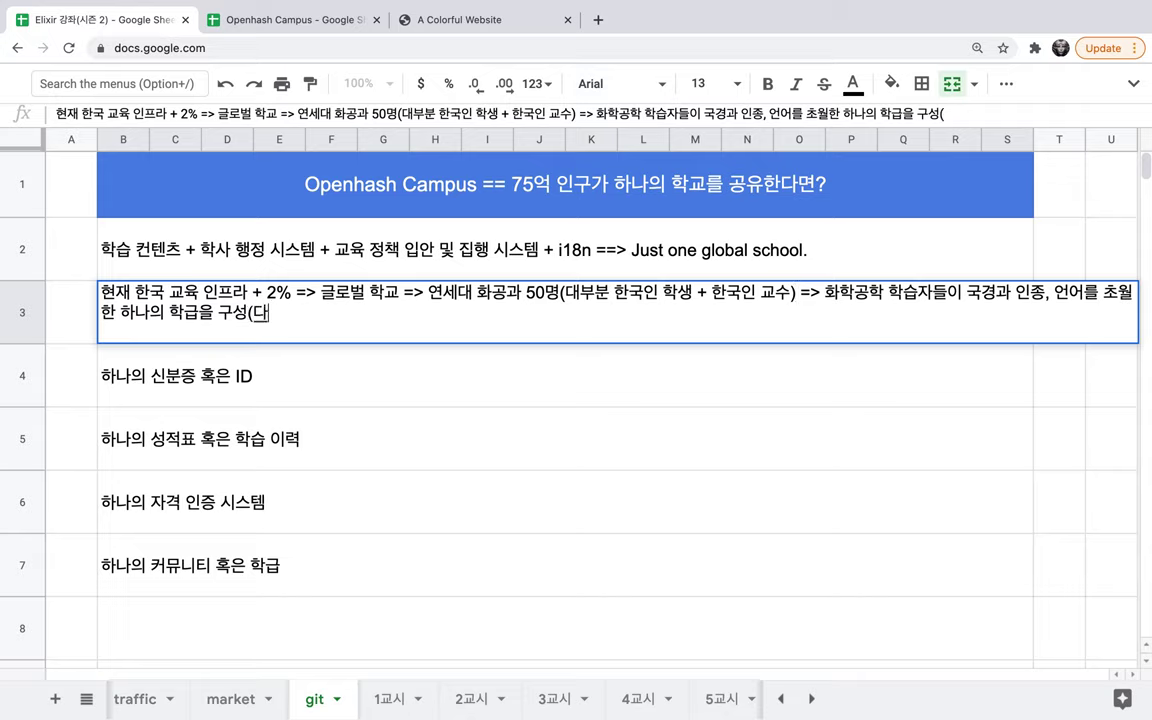
text(적 학)
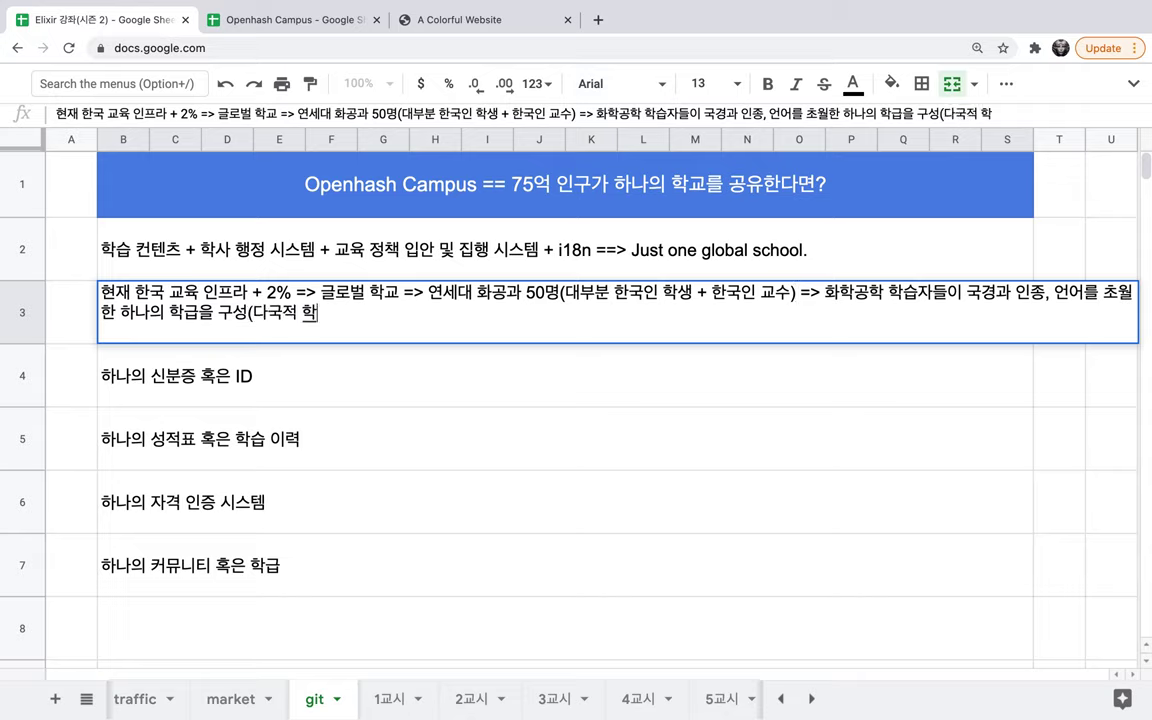
text(생 + 다국저)
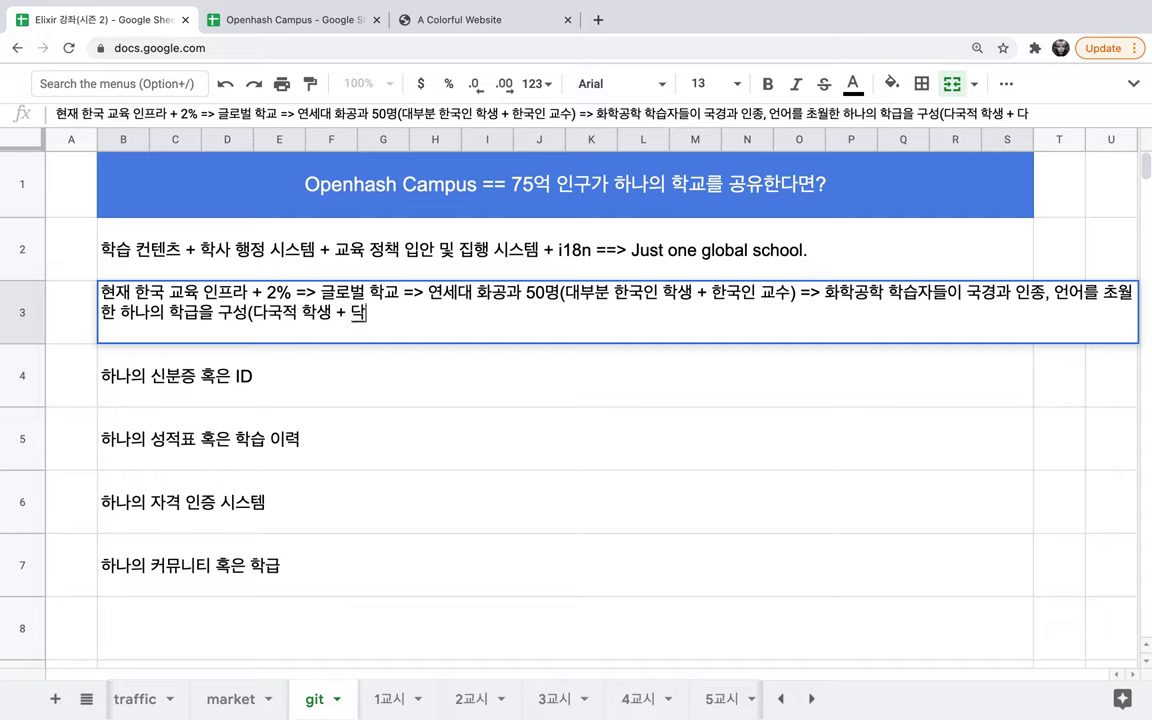
text(적 교수))
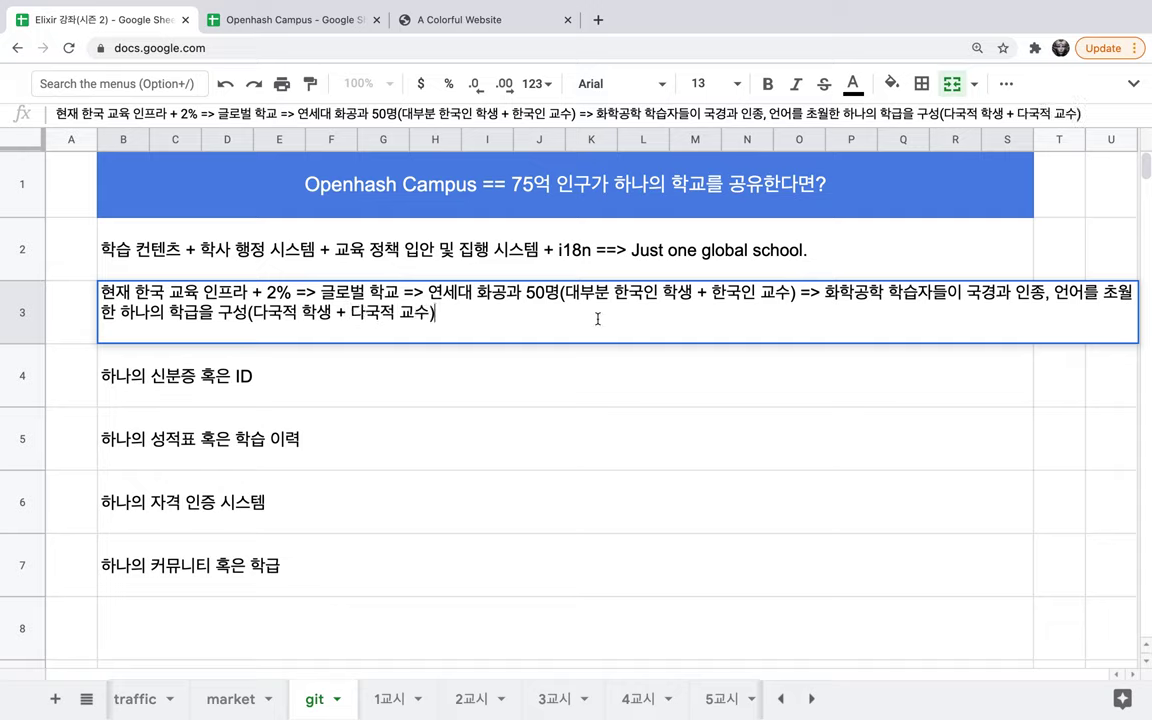
drag(824, 292, 835, 334)
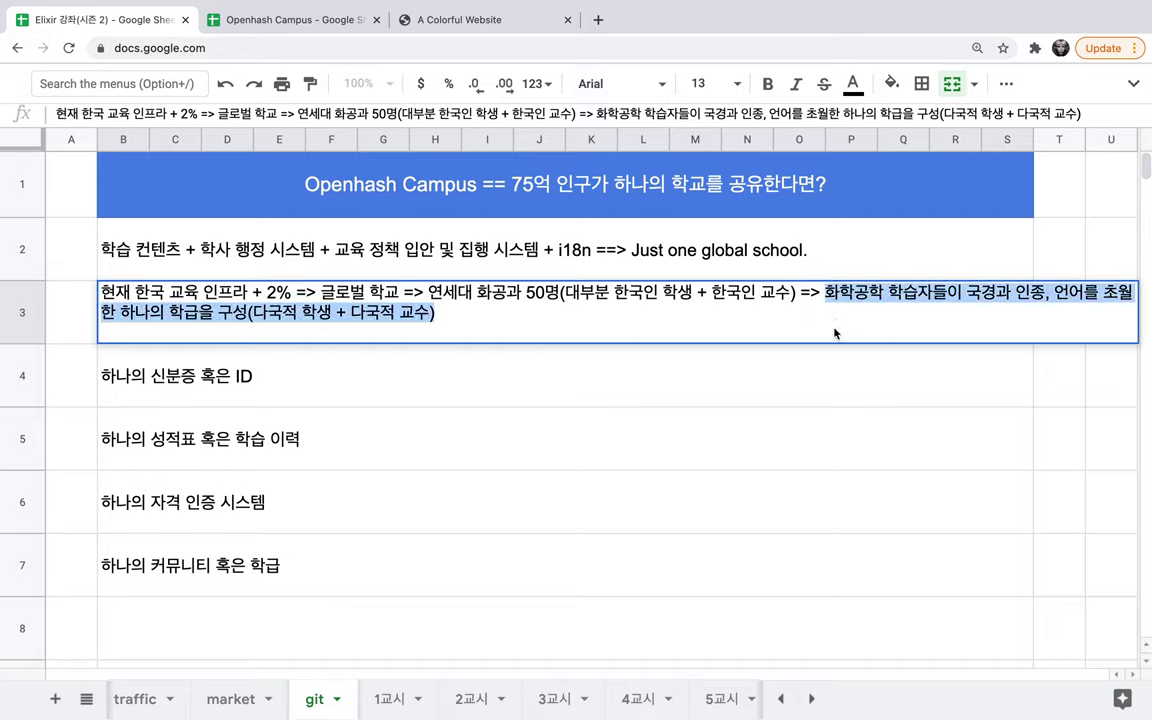
click(524, 291)
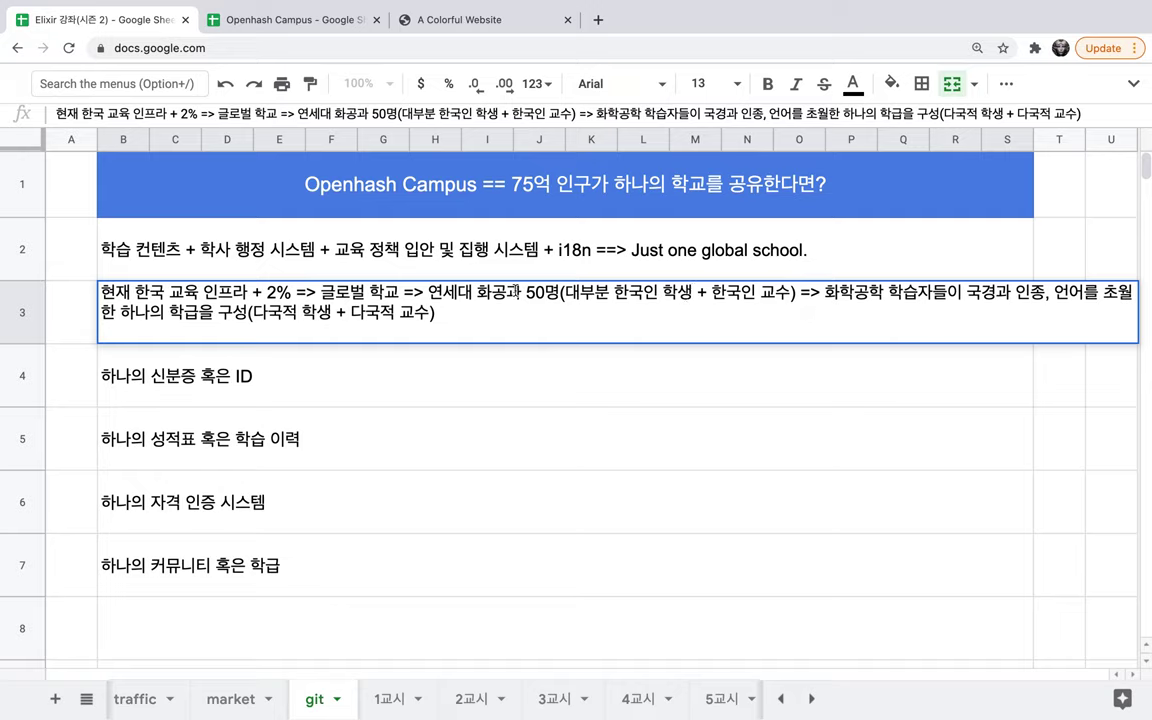
Highlight in turn the "연세대 화공과 50명" class and the multinational "화학공학 학습자들" class in the row 3 text to compare them.
drag(428, 292, 841, 311)
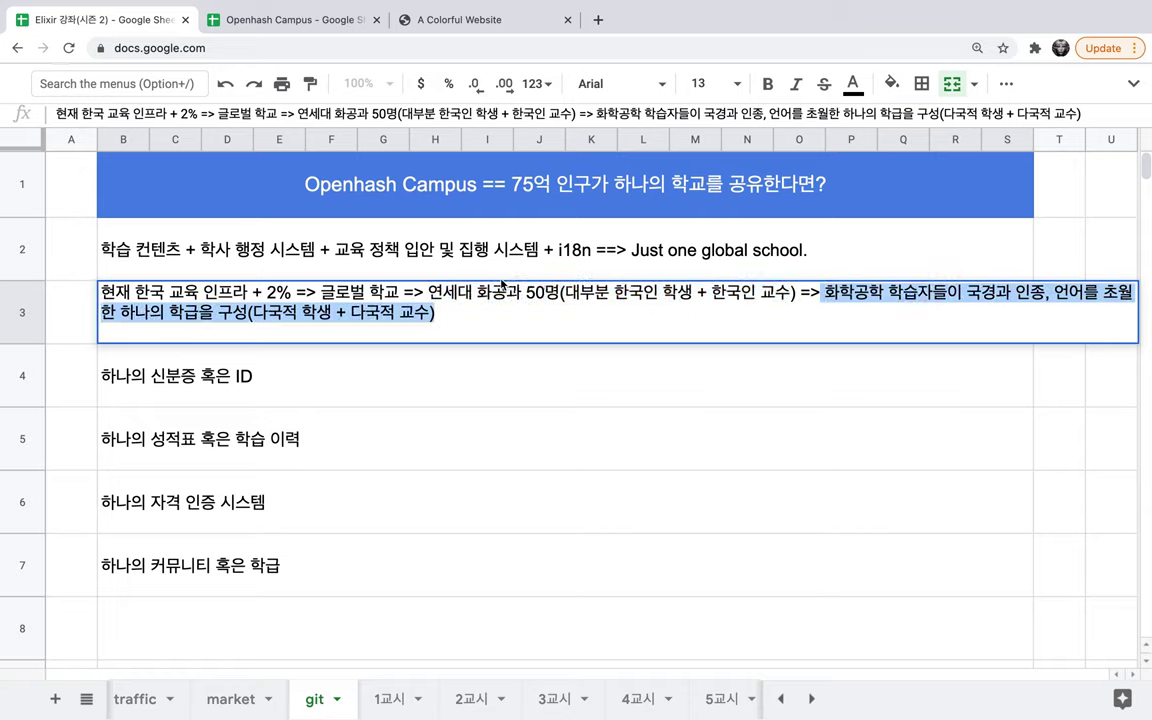
drag(428, 292, 780, 296)
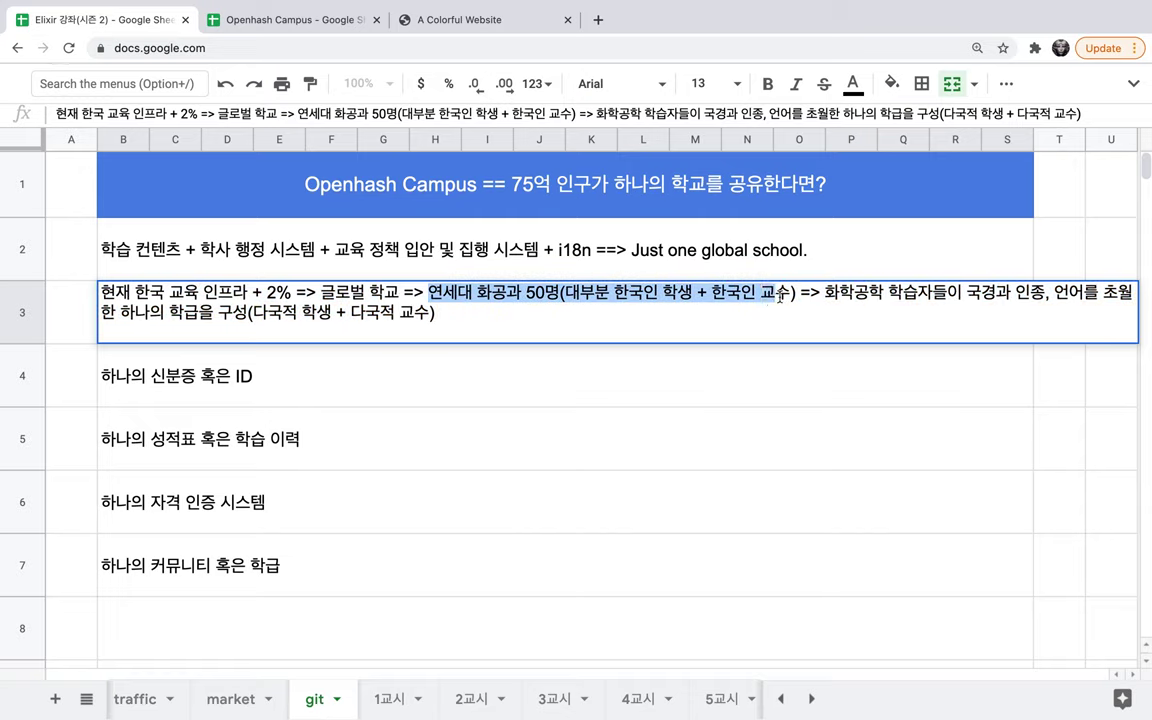
click(821, 293)
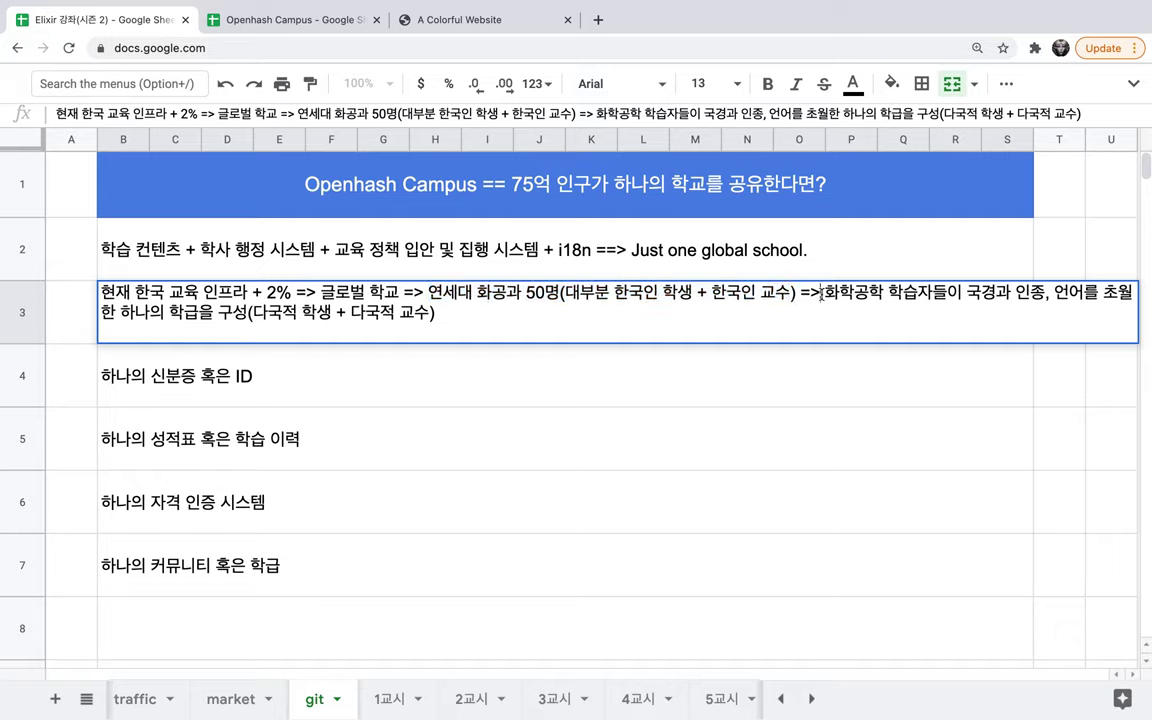
drag(821, 294, 822, 305)
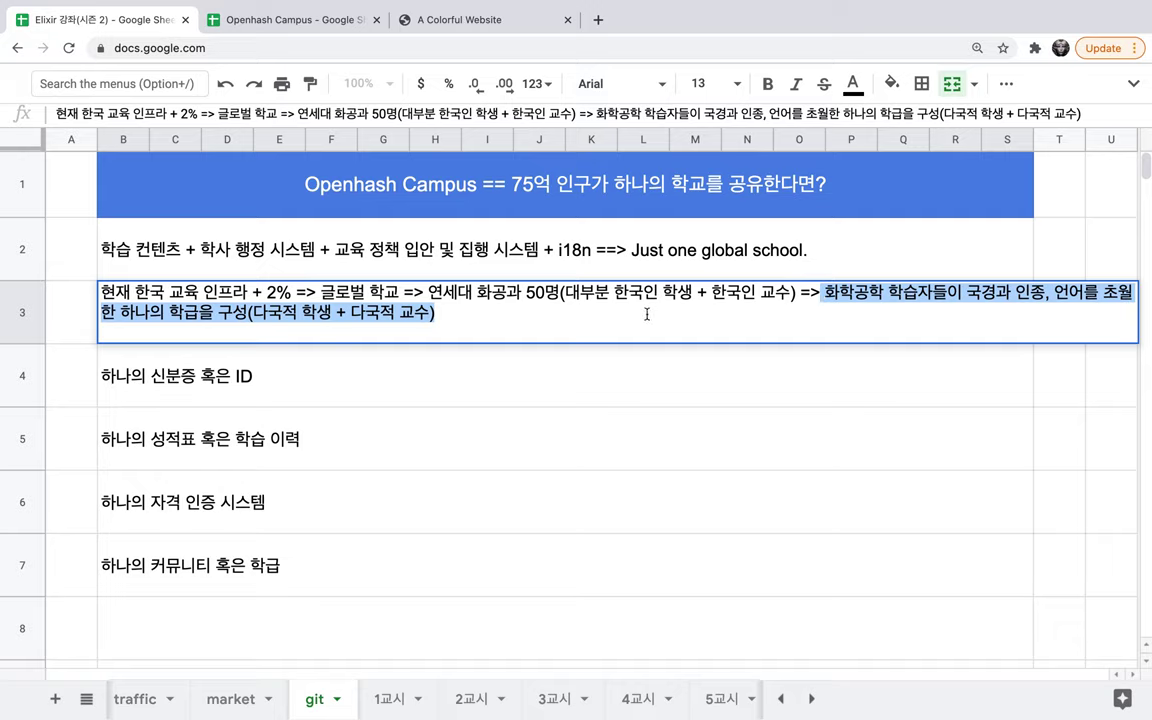
Append "=> 보편 교육 서비스" to the end of the row 3 text.
key(Right)
text(=> )
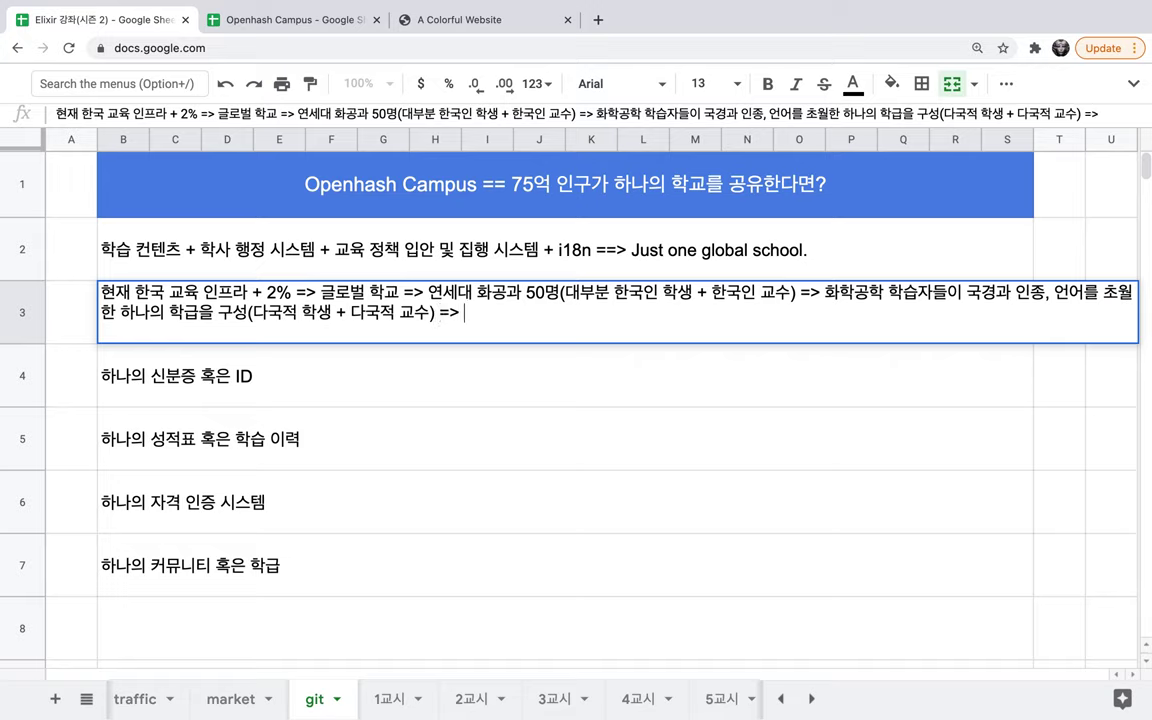
text(ㅂ)
key(BackSpace)
key(BackSpace)
text(보편 교육 서비스)
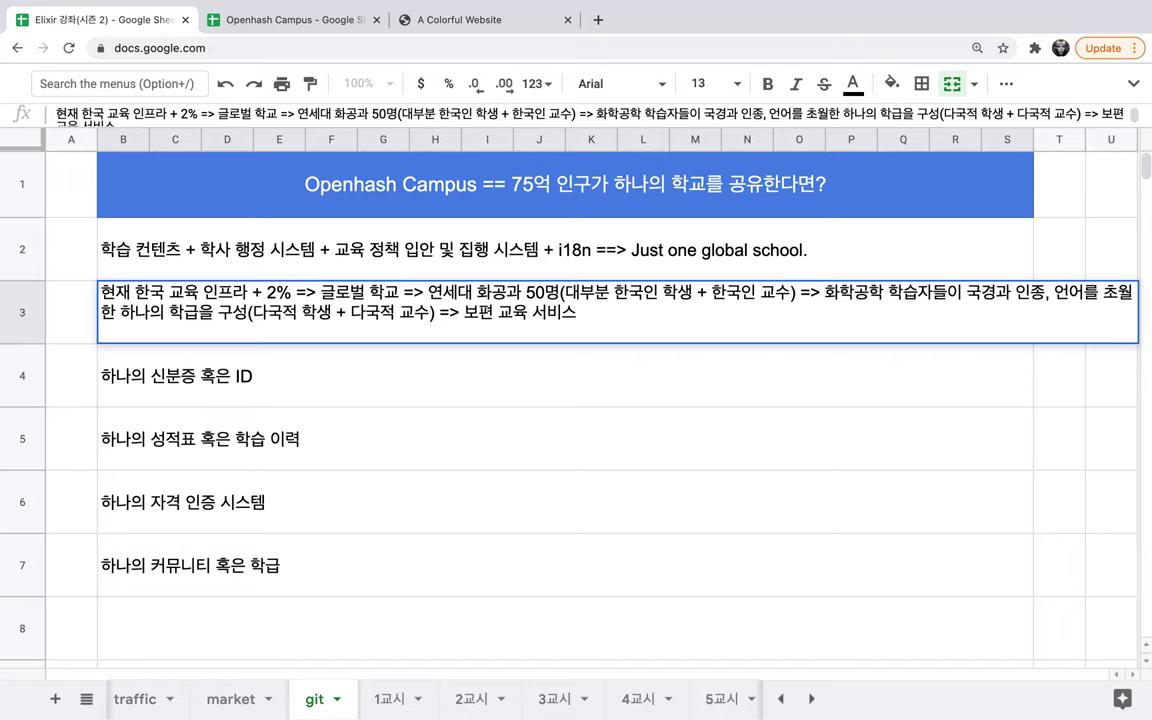
Continue the row 3 text with "== 기회는 공평하고, 결과는 정의로운 교육 인프라".
text(== 기획)
text(는 공)
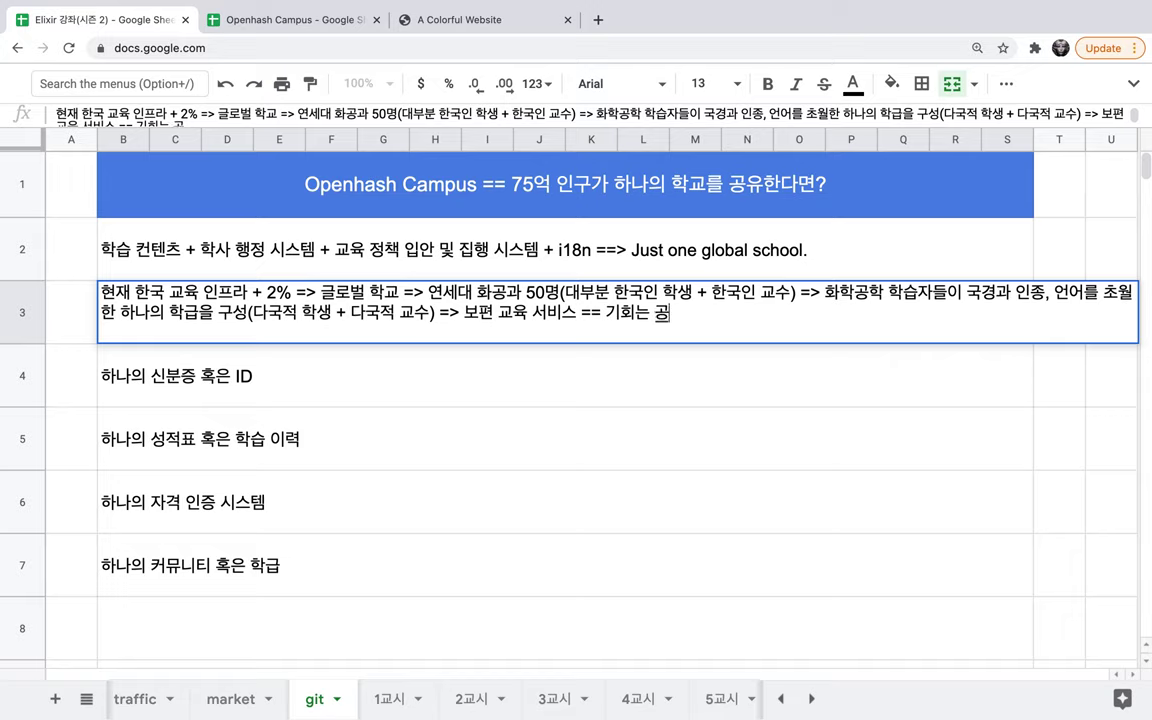
text(편평하고, 결)
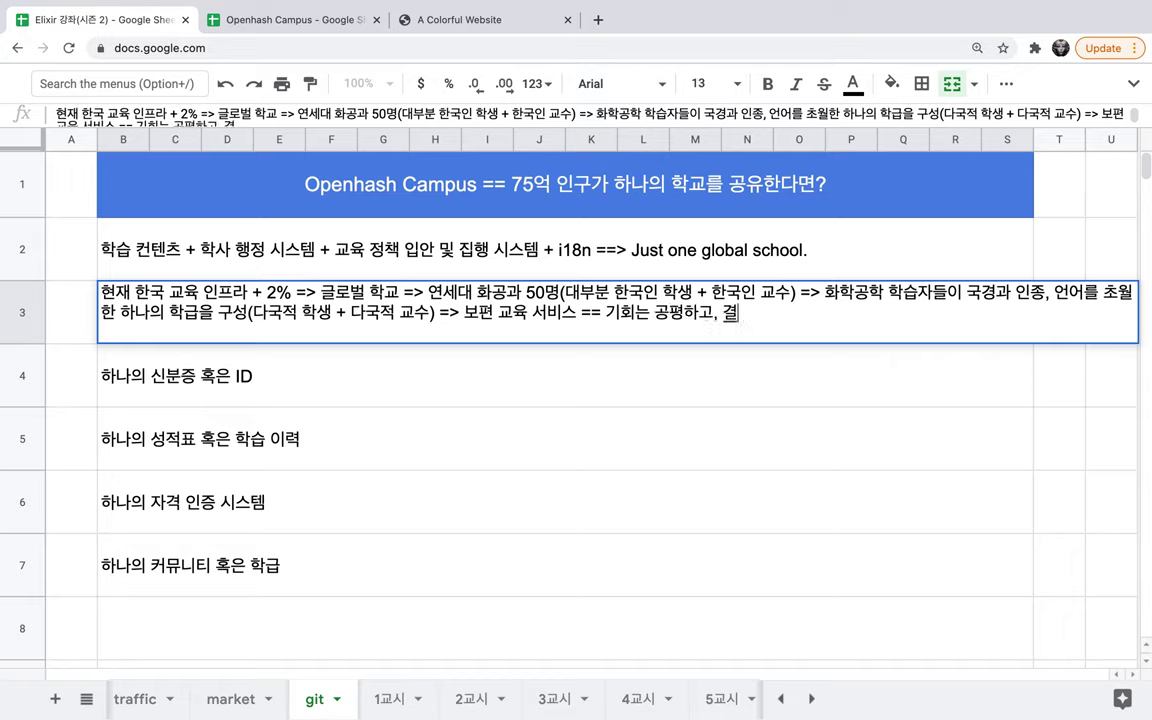
text(괃는 정의)
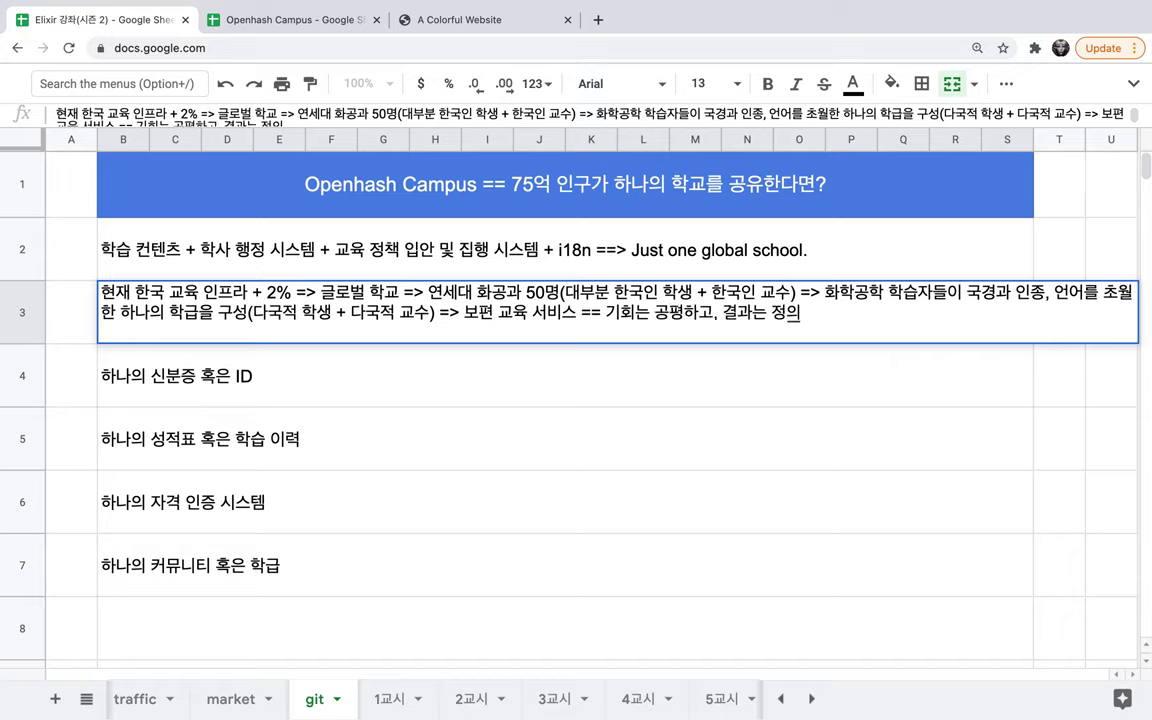
text(로운 학습)
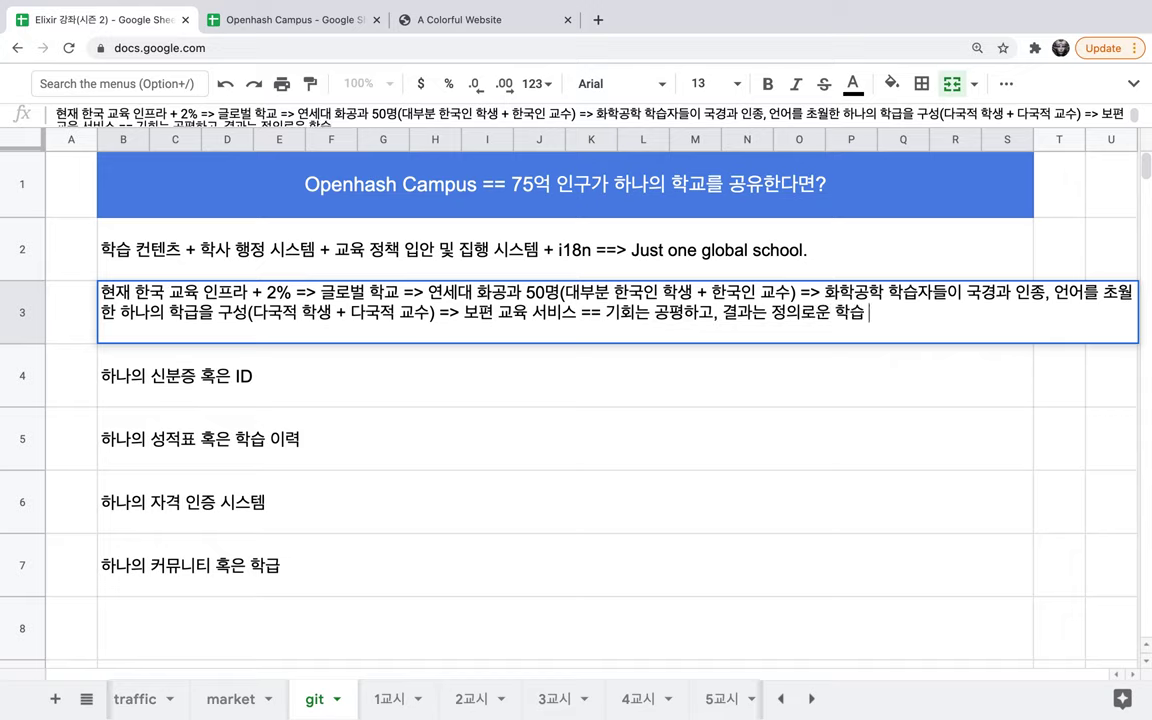
key(BackSpace)
key(BackSpace)
key(BackSpace)
text(교육 인프라)
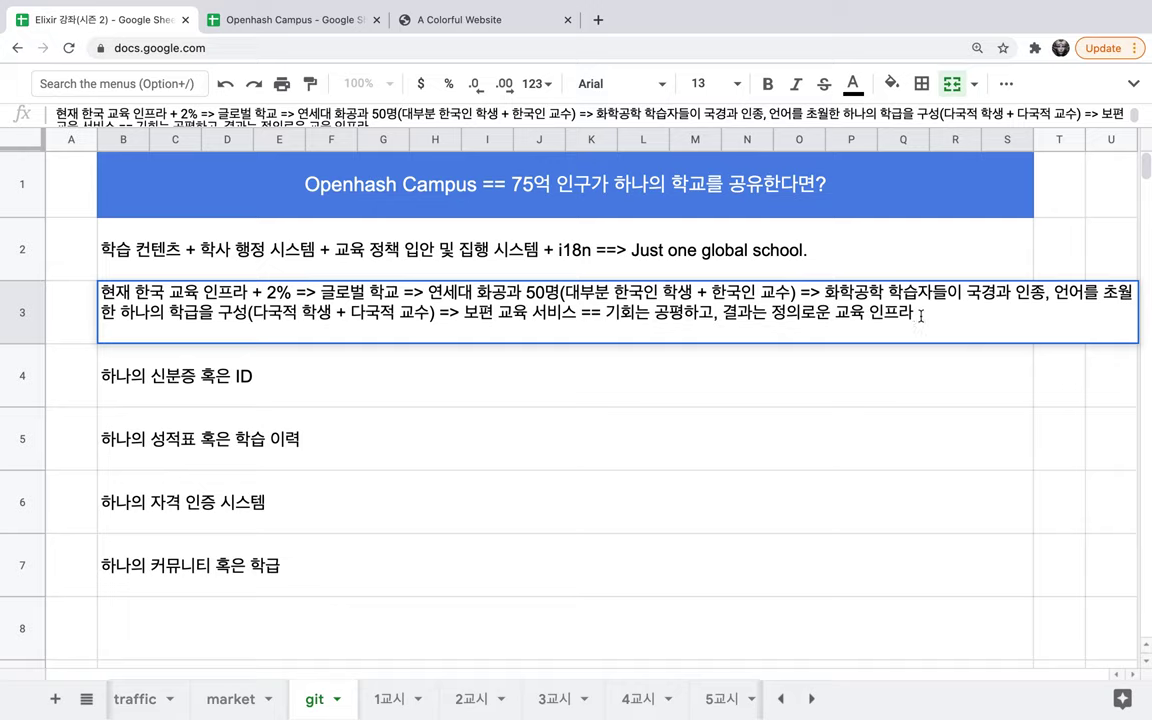
Extend the row 3 text with "==> 유치원부터 대학원까지, 모든 전공".
text(==>)
text( 융지)
key(BackSpace)
key(BackSpace)
text(유치원부)
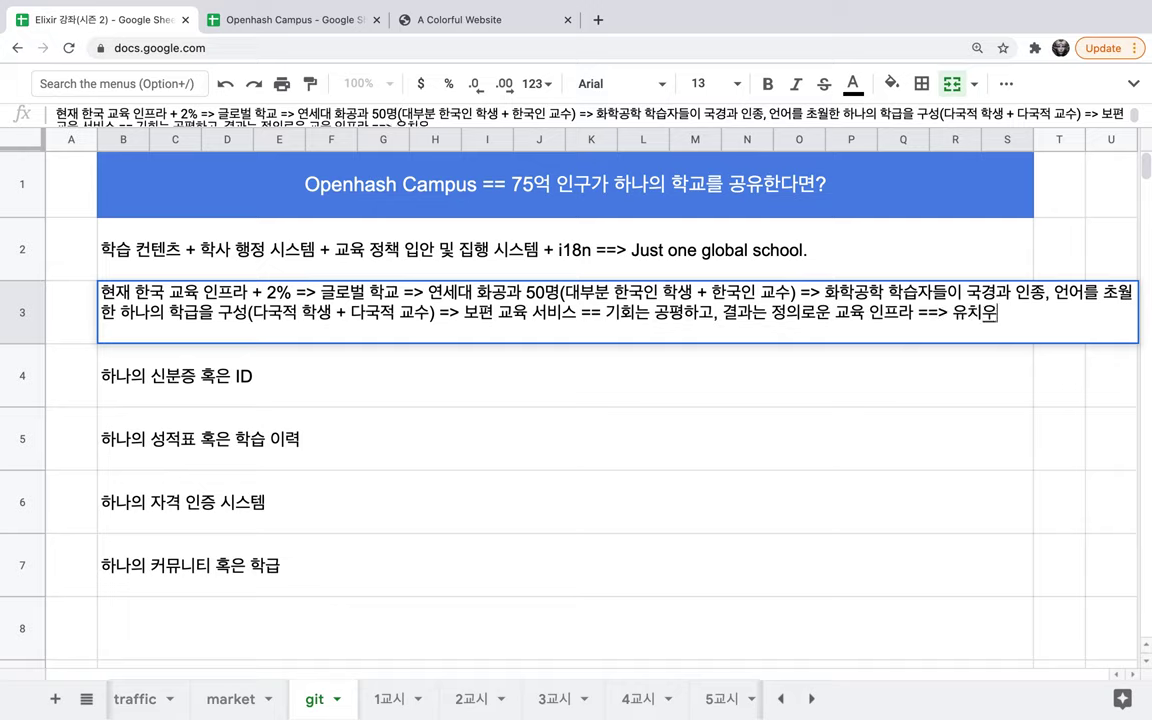
text(터 대학원)
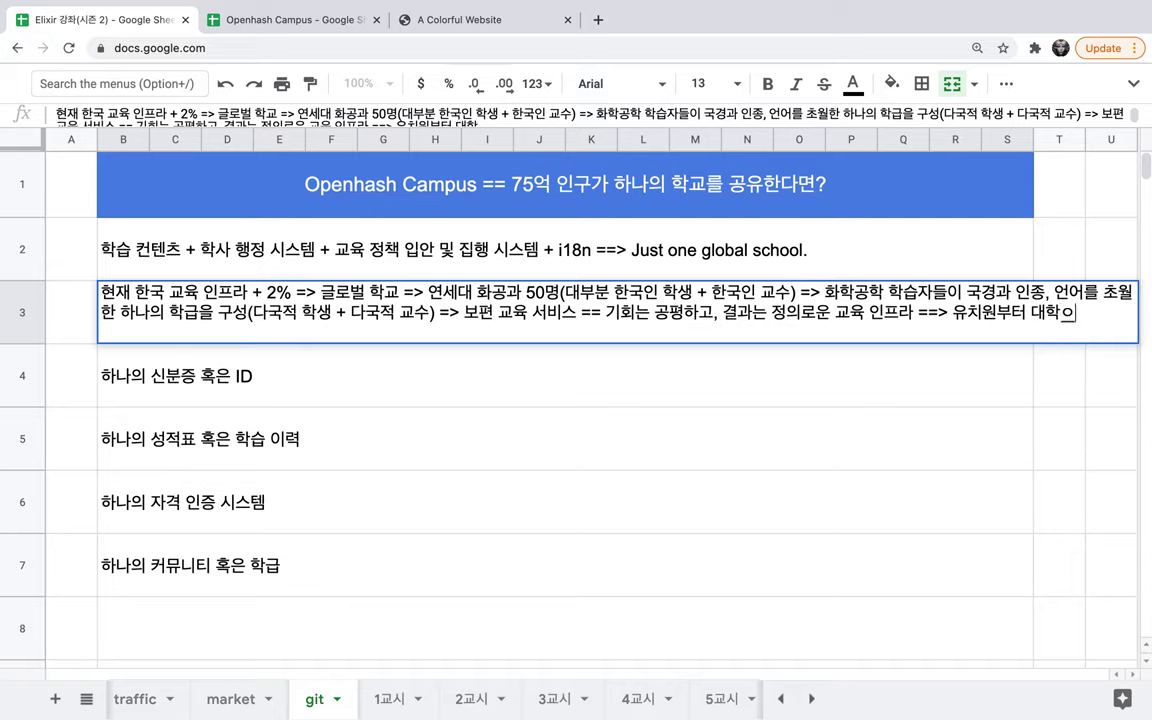
text(까지, 모든 전)
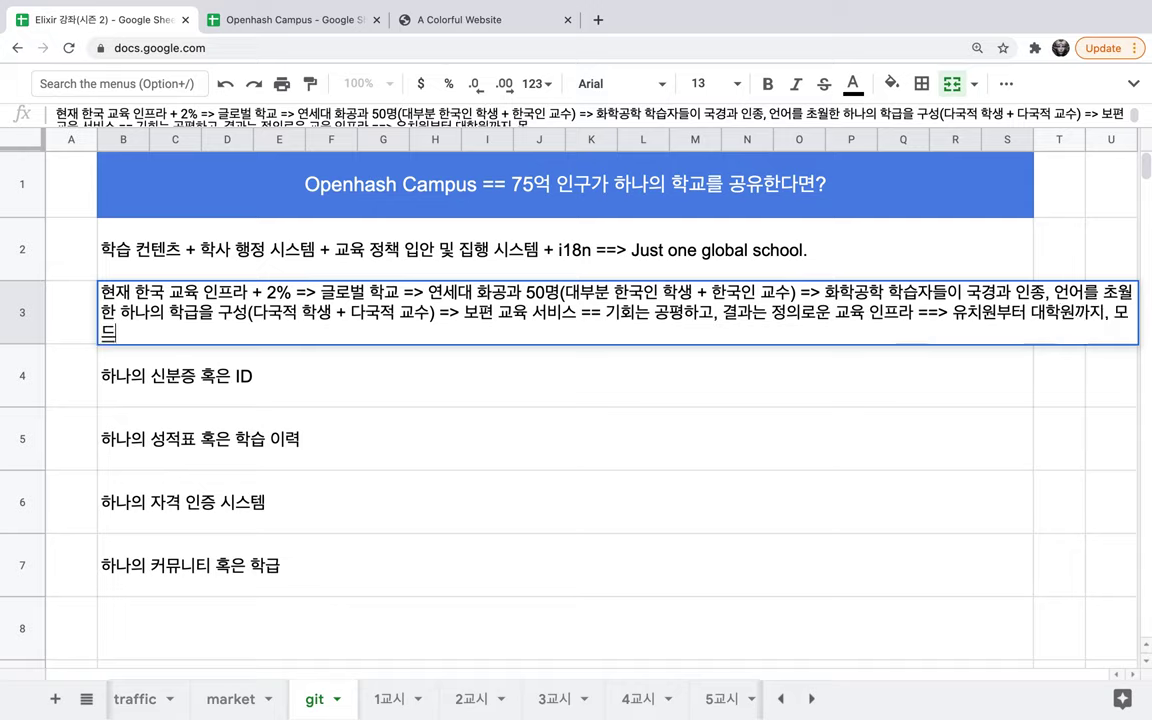
text(공)
Add the list of example majors "(컴공 + 미용 + 건축 + 목공 +....)" directly after "모든 전공" in row 3.
text(()
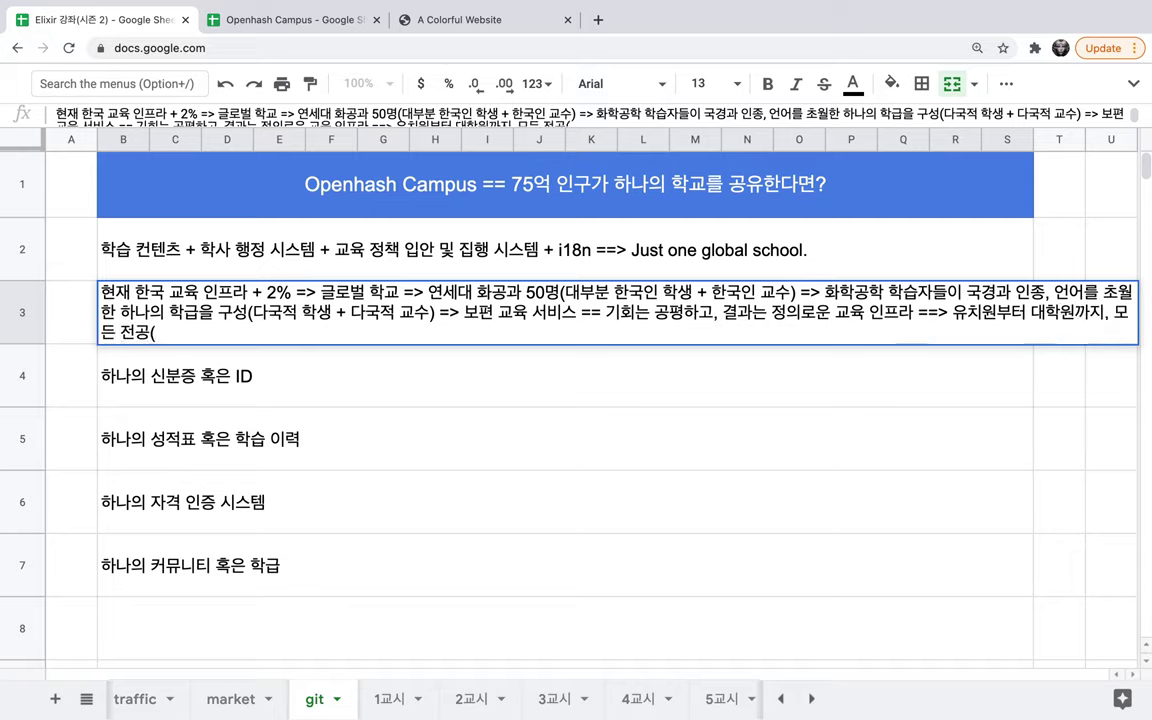
text(컬공 + 미용 )
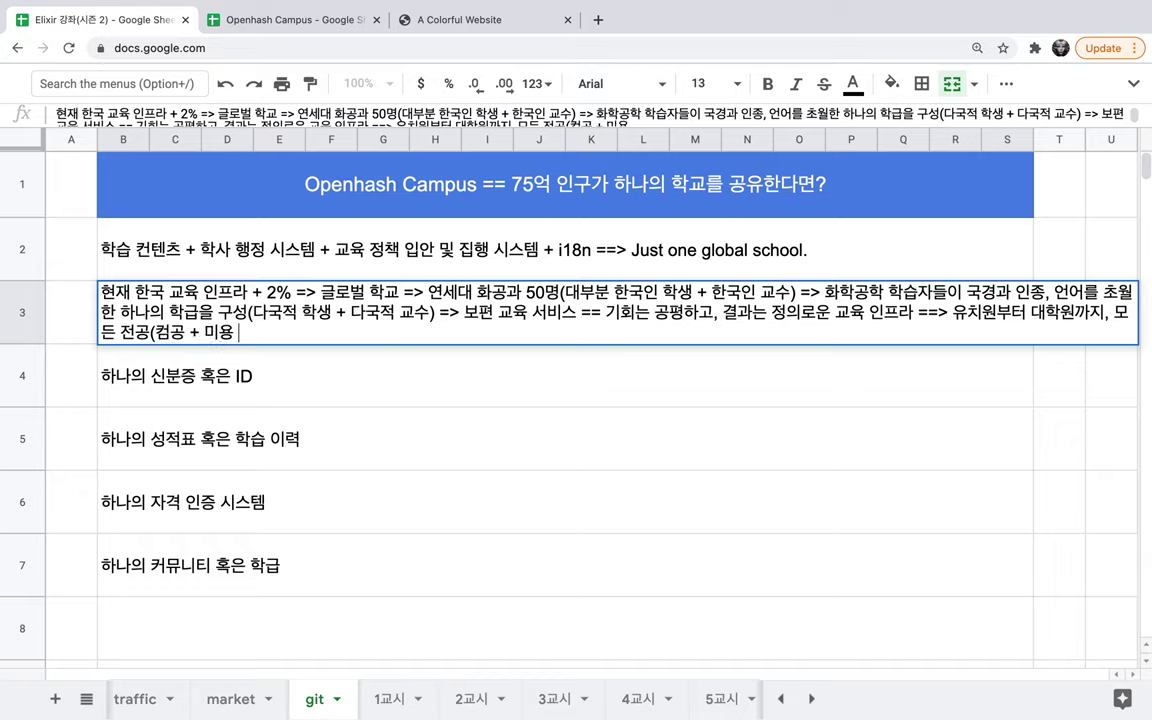
text(+ 건축 + 목고ㅇ )
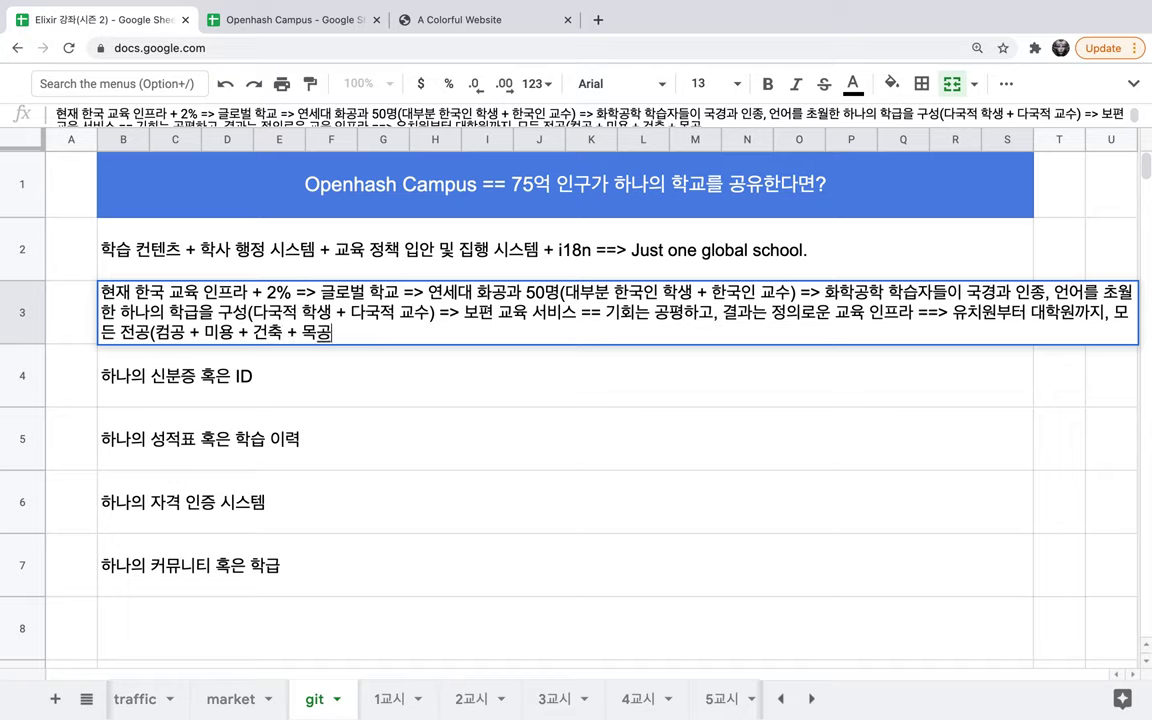
text(+....))
Make row 3 taller so that its long text fits, and finish editing the cell.
drag(37, 341, 37, 380)
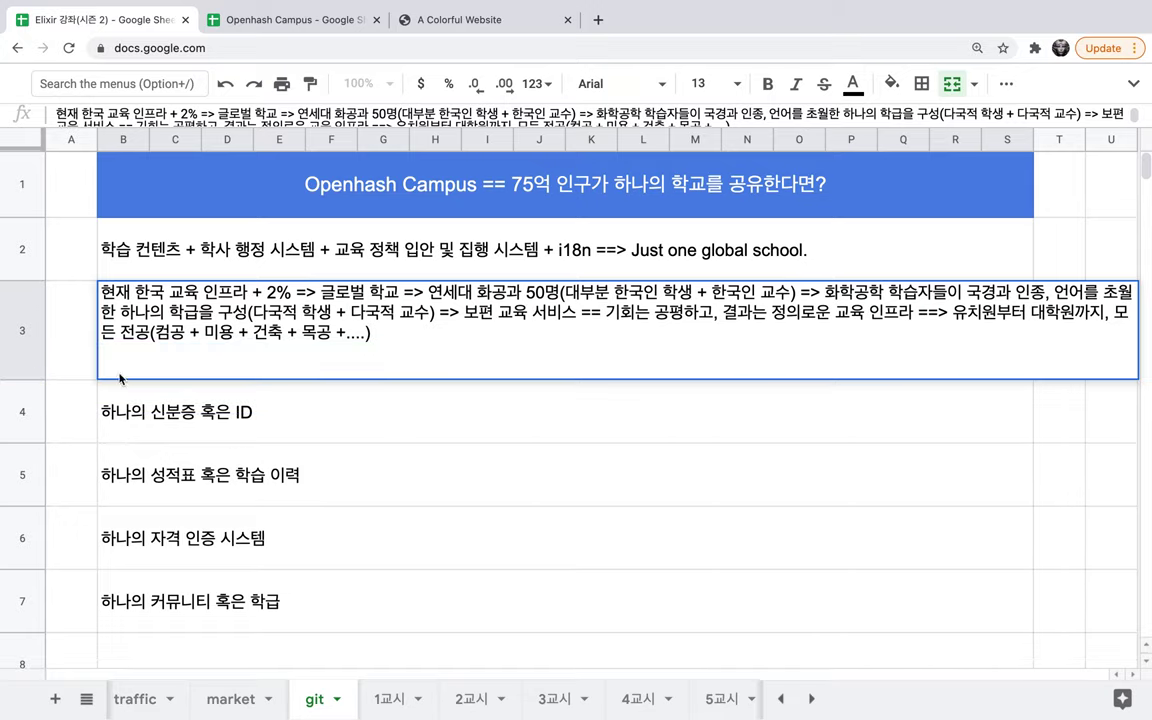
click(418, 410)
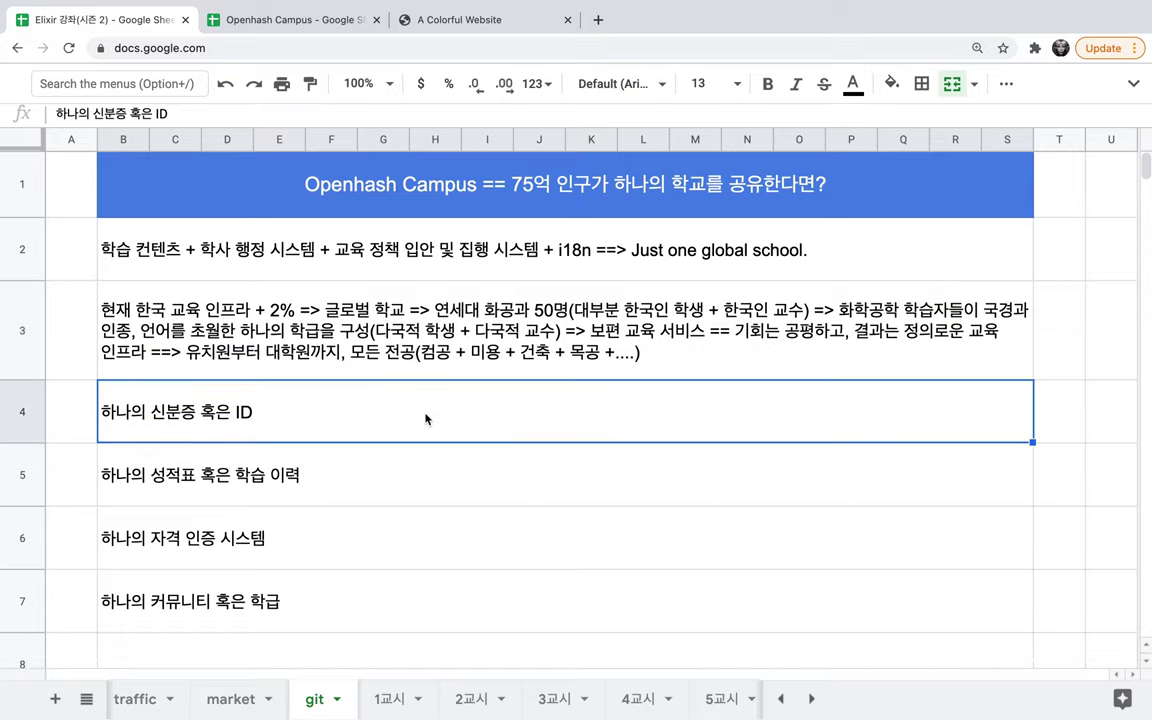
click(489, 355)
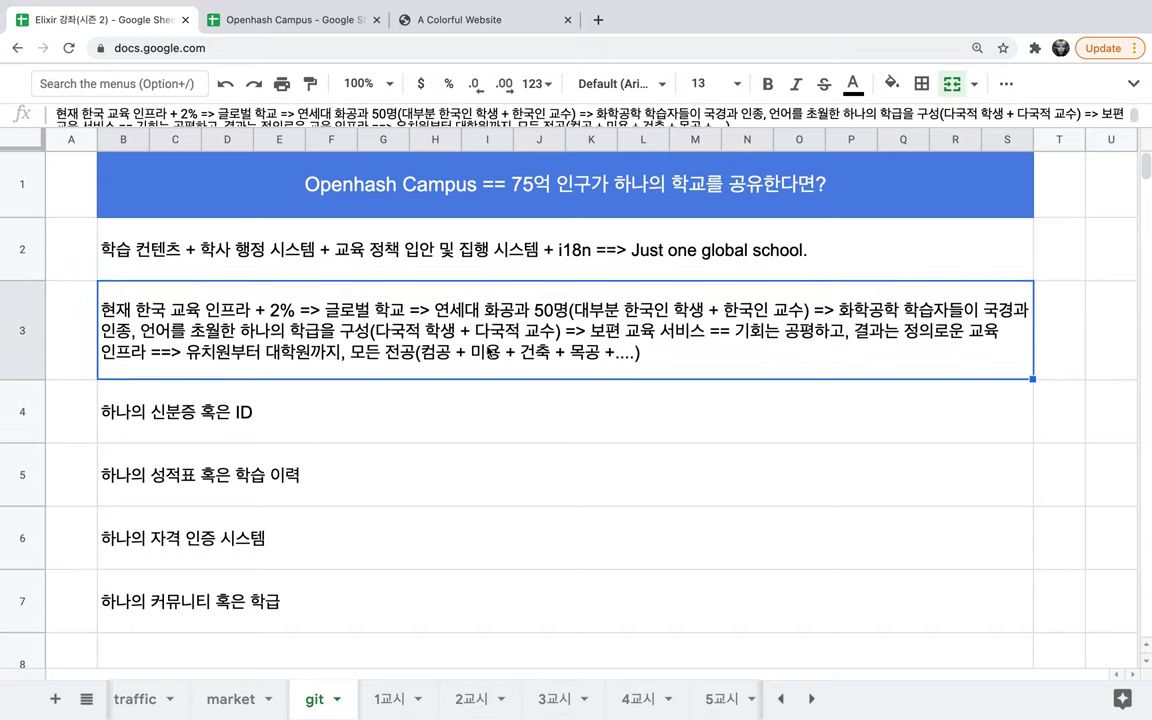
Switch to the Openhash Campus spreadsheet and examine the elementary curriculum up to the heading "초등 4년(만 7 ~ 12세)".
click(334, 22)
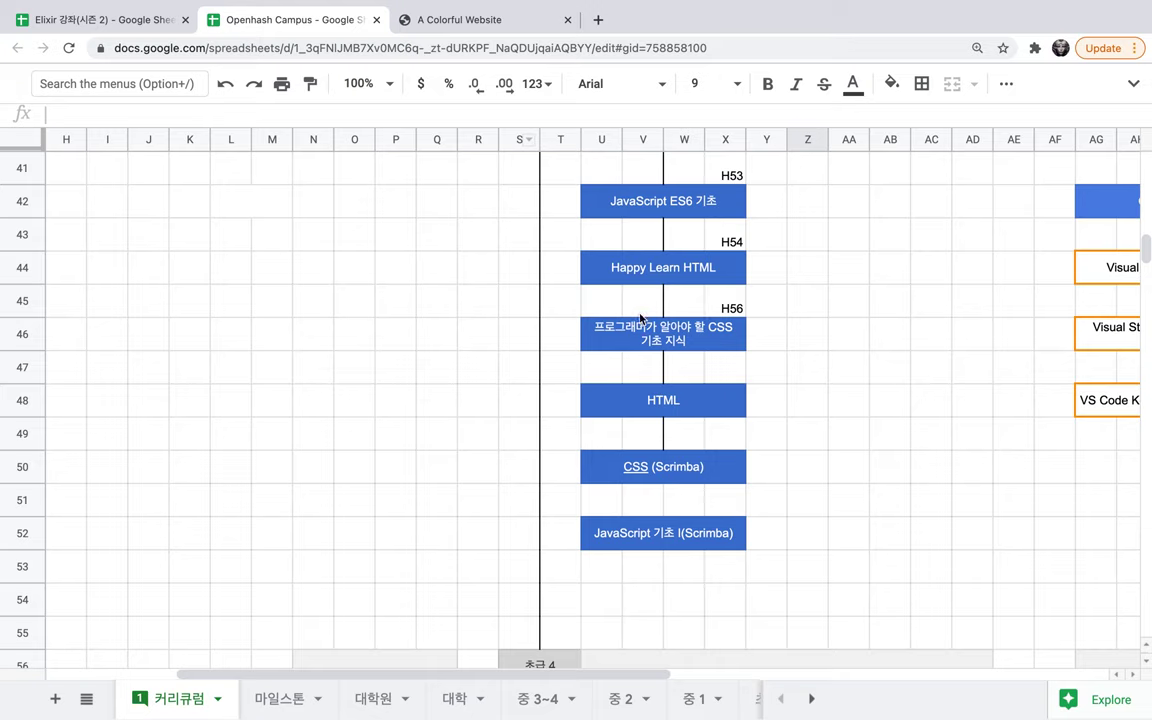
scroll(640, 315, up, 5)
scroll(640, 318, up, 2)
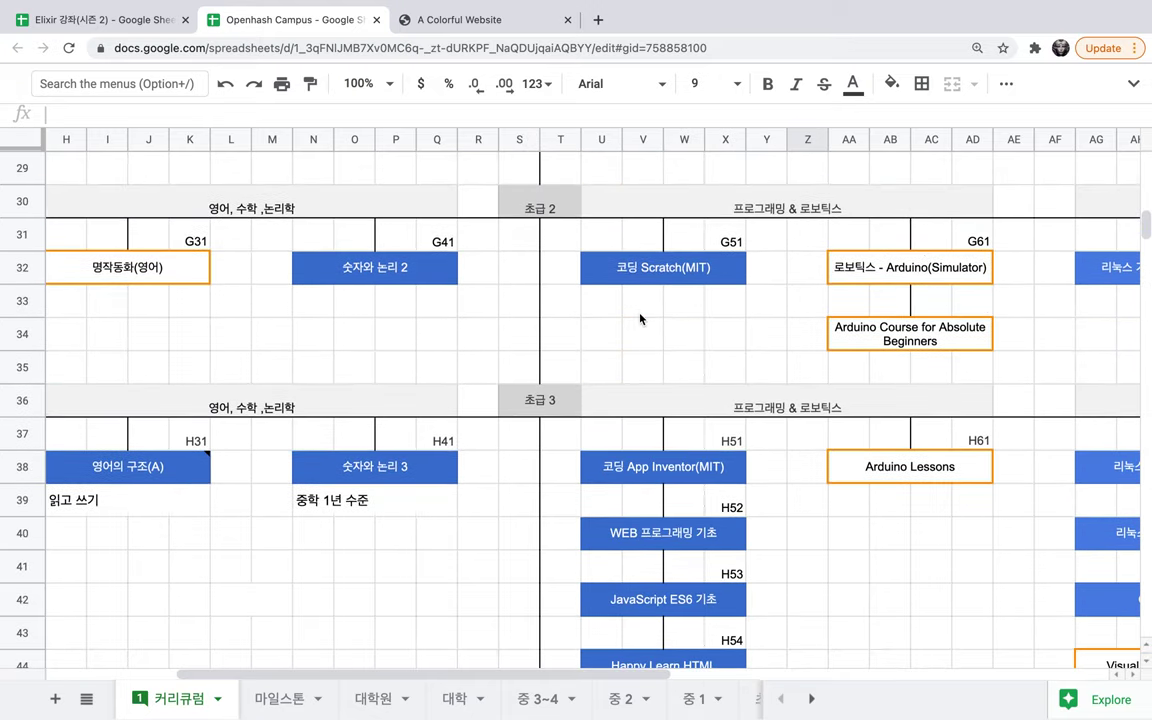
scroll(640, 318, up, 2)
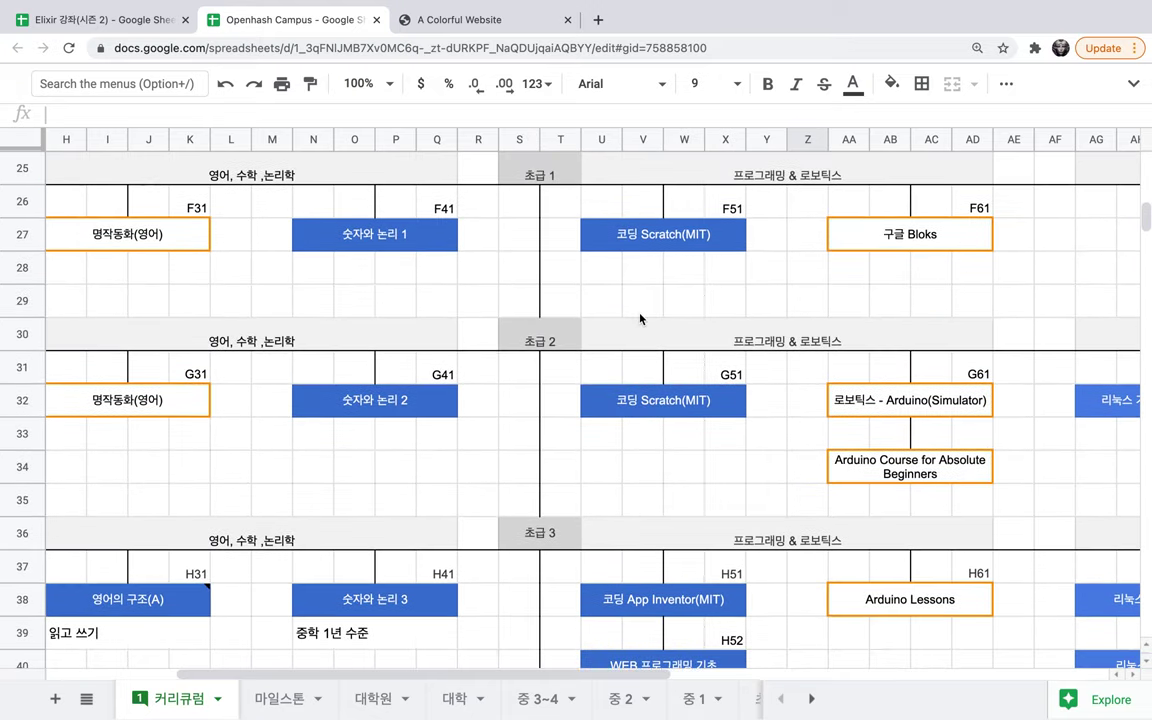
scroll(640, 318, up, 1)
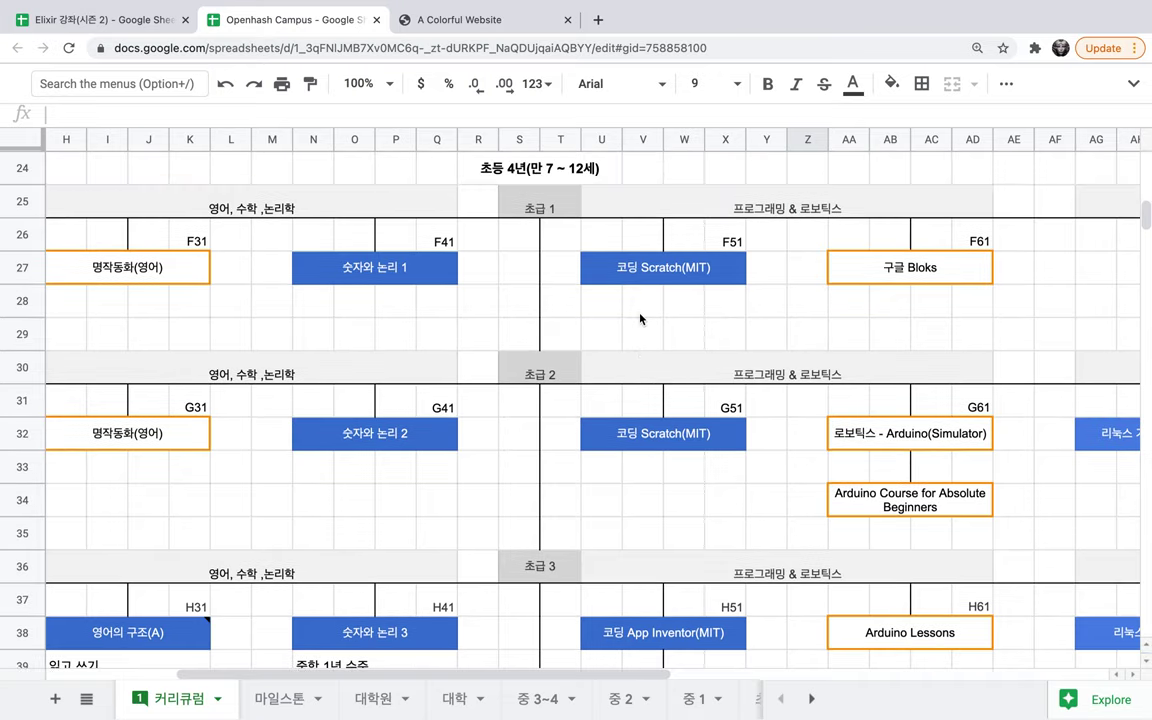
scroll(640, 319, up, 1)
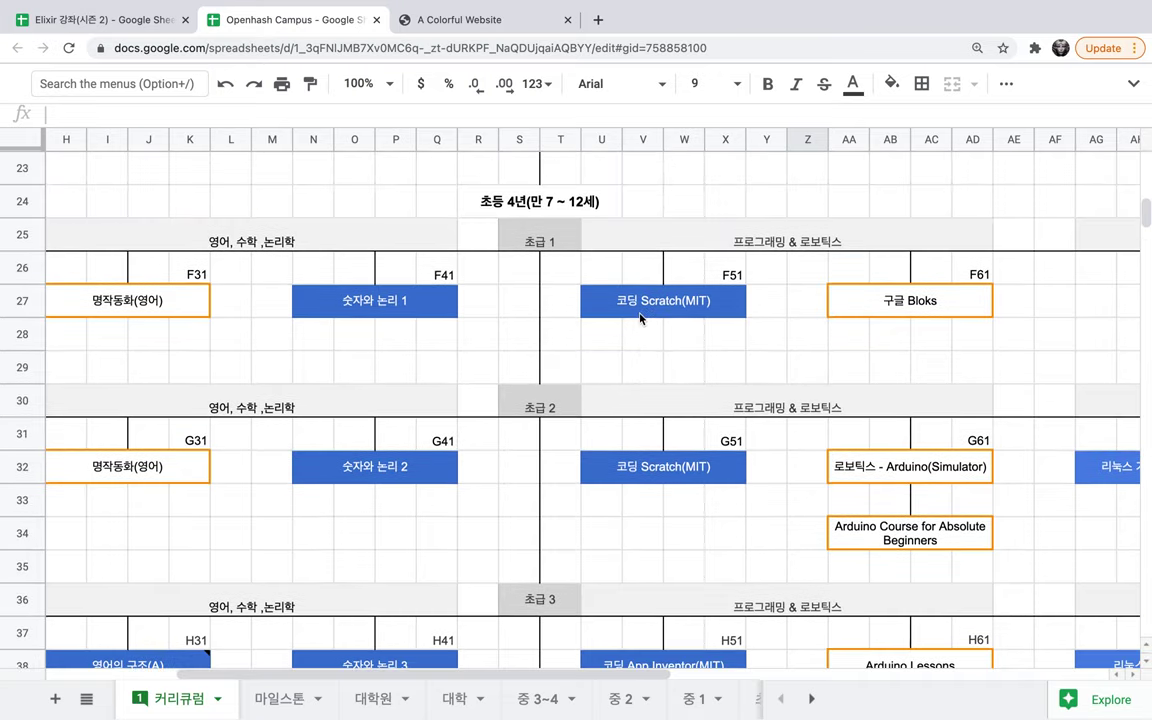
click(525, 204)
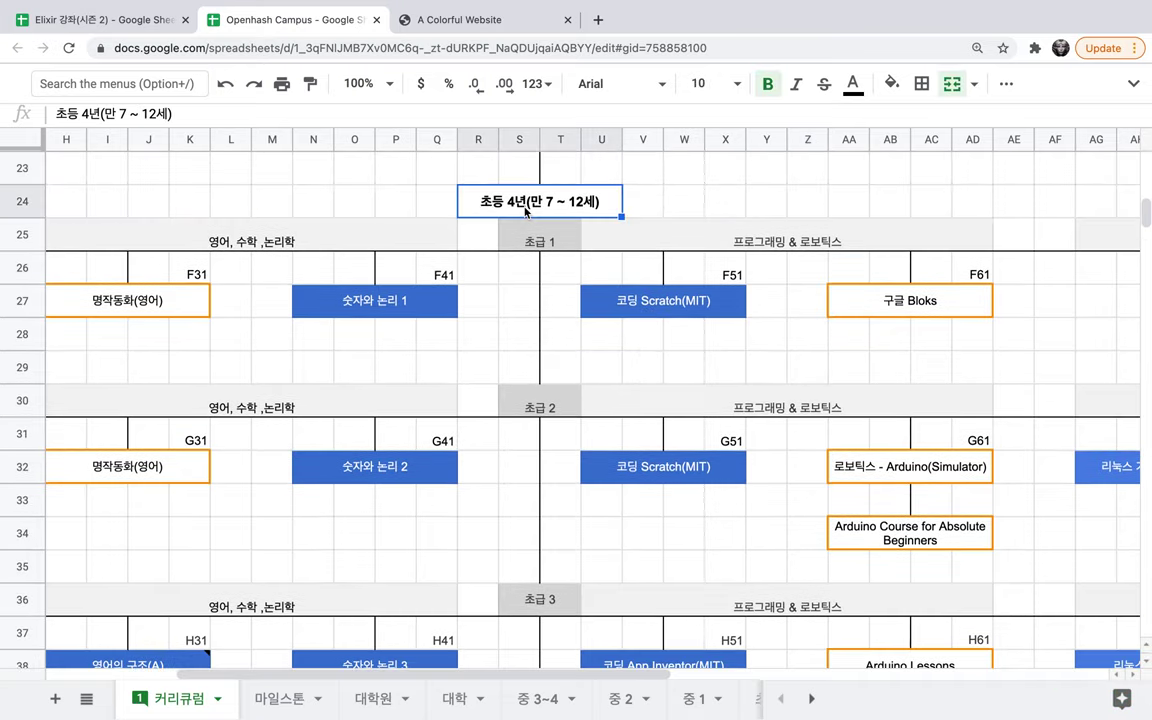
Examine the kindergarten heading "유치원 4년(만 3 ~ 7세)" and the course chart from there down to level 초급 3.
scroll(525, 212, up, 4)
scroll(525, 212, up, 14)
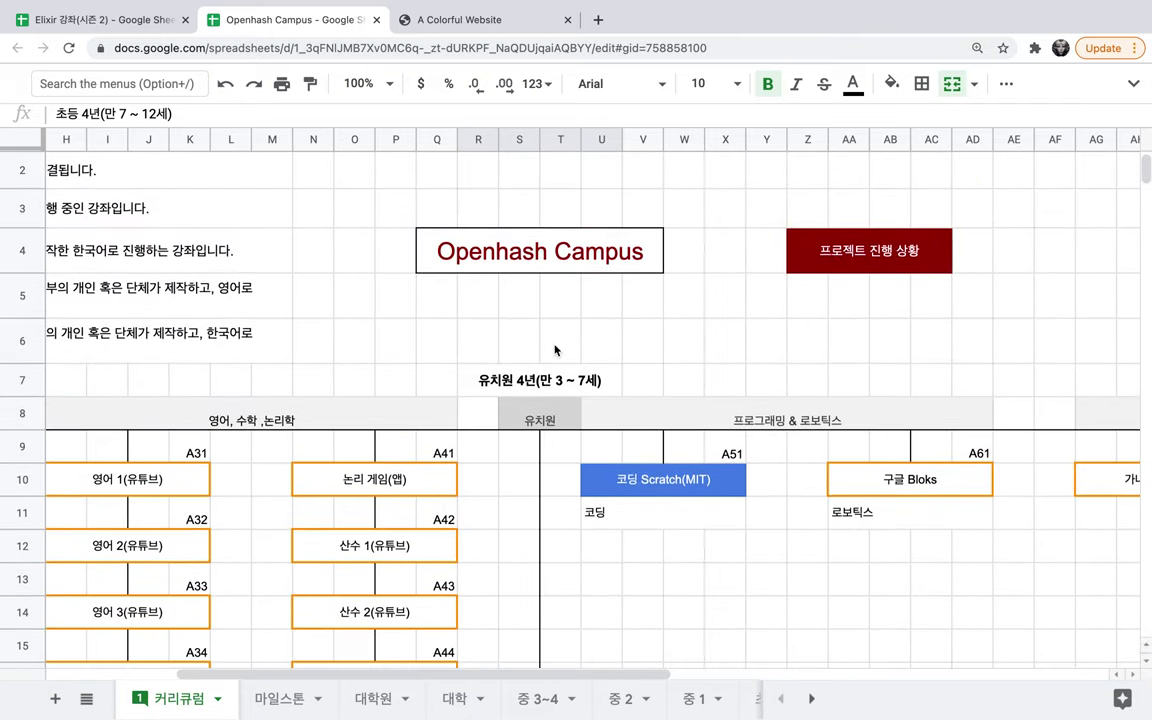
click(548, 390)
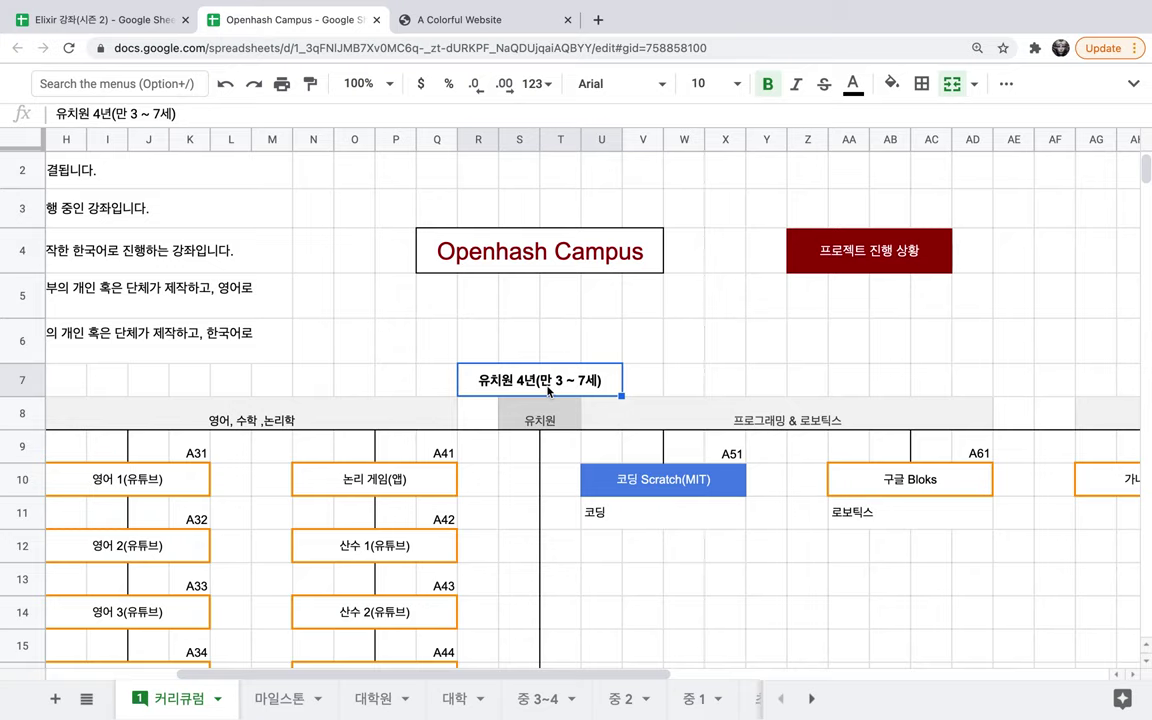
scroll(548, 390, down, 15)
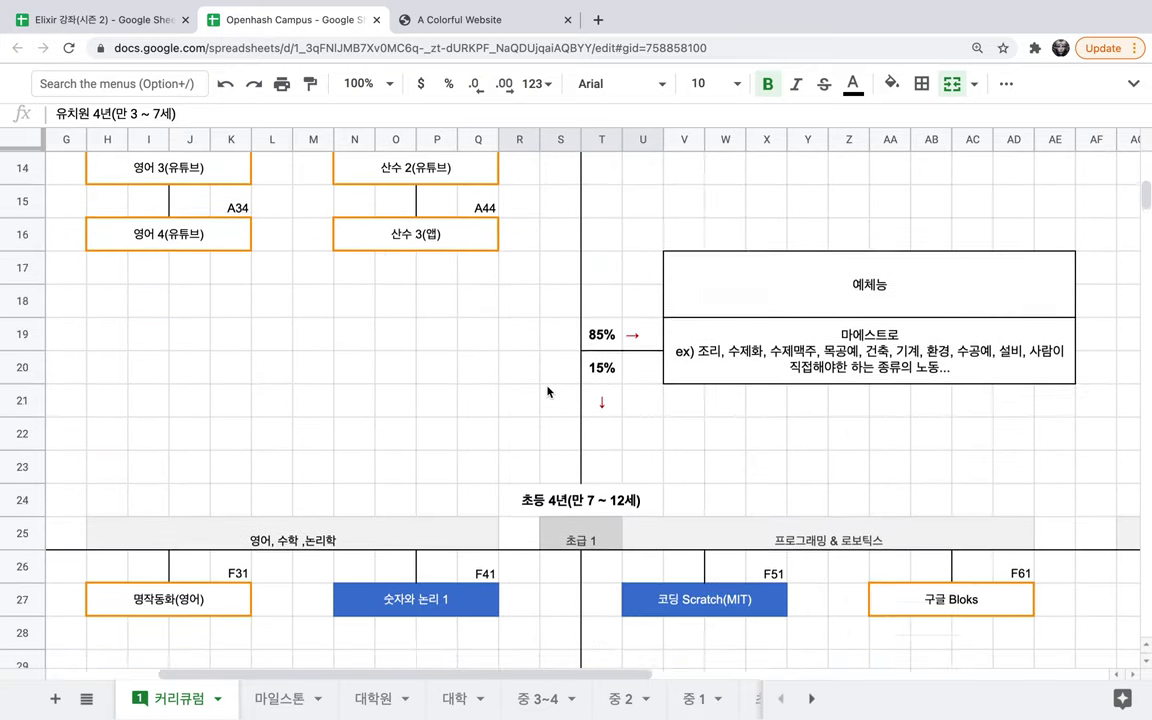
scroll(548, 390, down, 5)
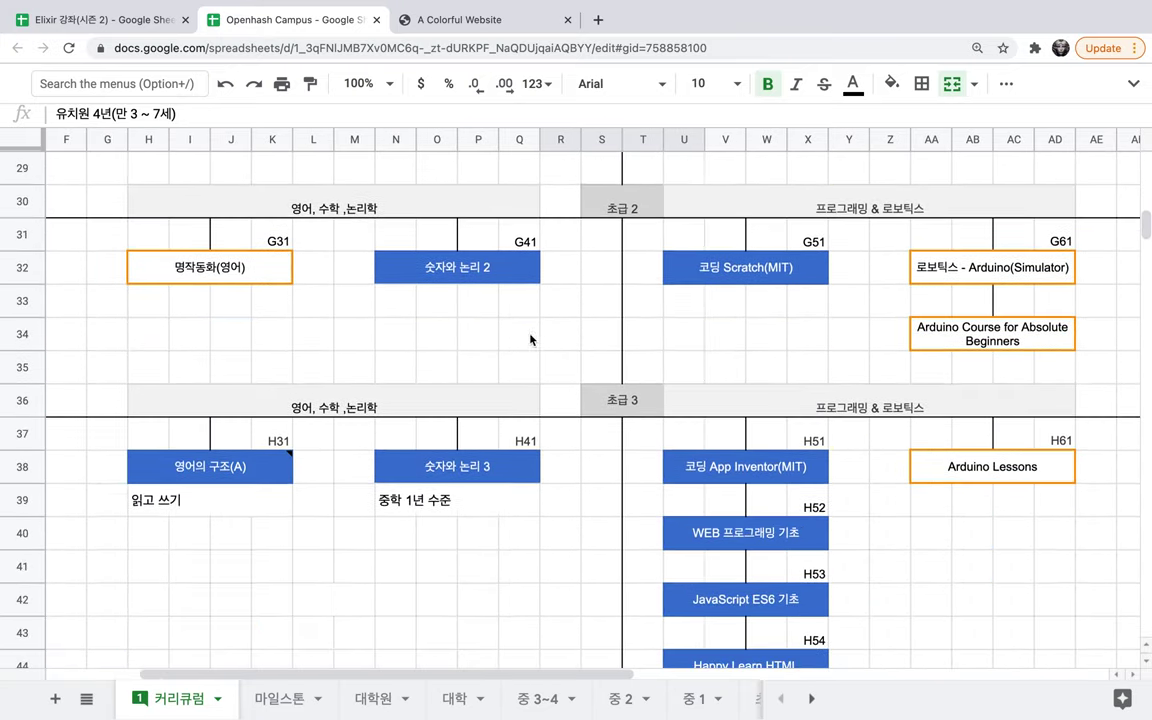
Return to the git sheet of the Elixir course spreadsheet and highlight the "학사 행정 시스템" phrase in the row 2 text.
click(150, 20)
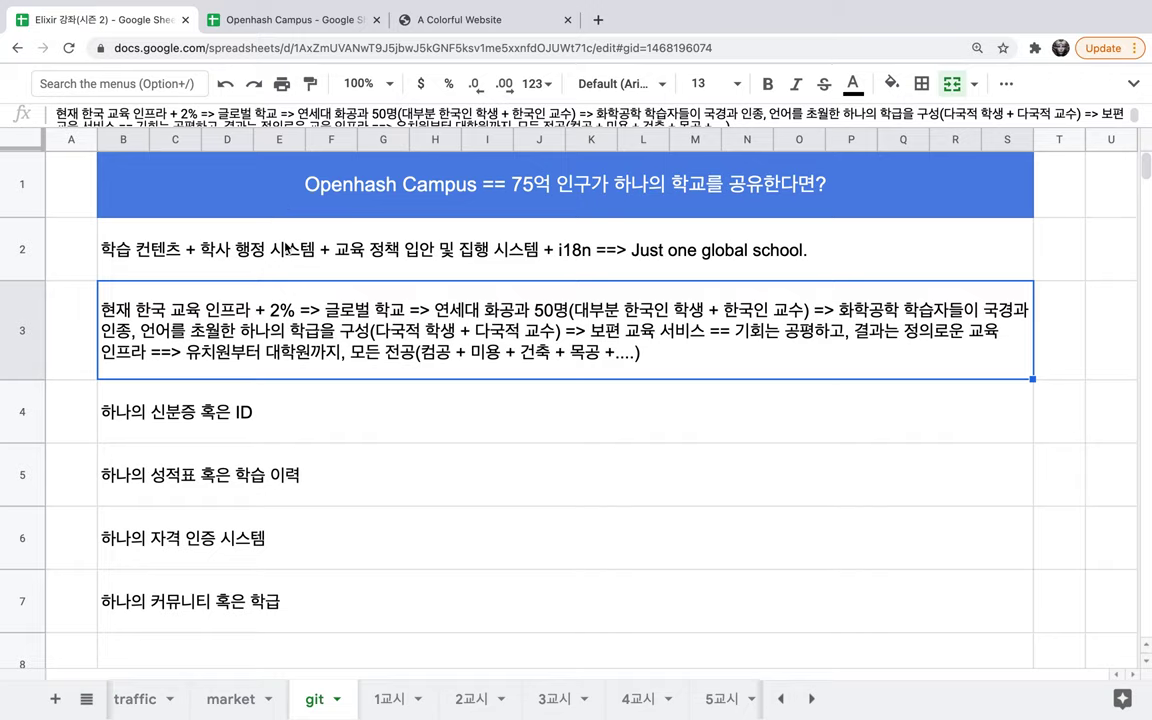
double_click(329, 262)
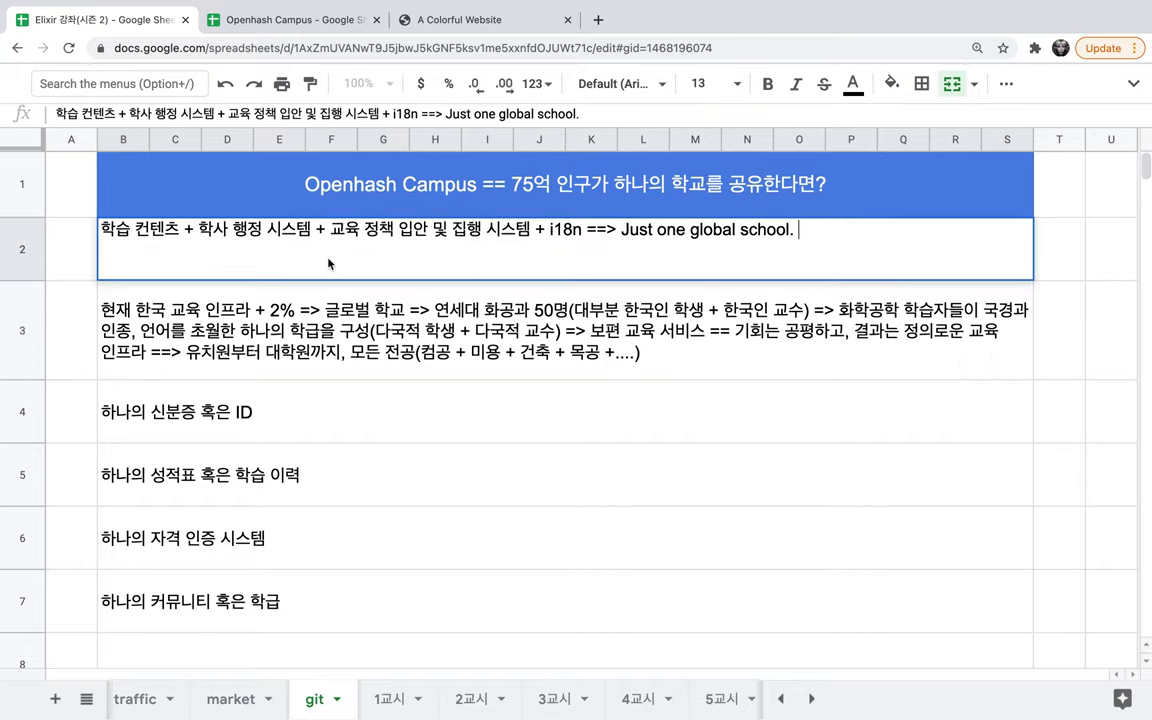
drag(198, 229, 287, 229)
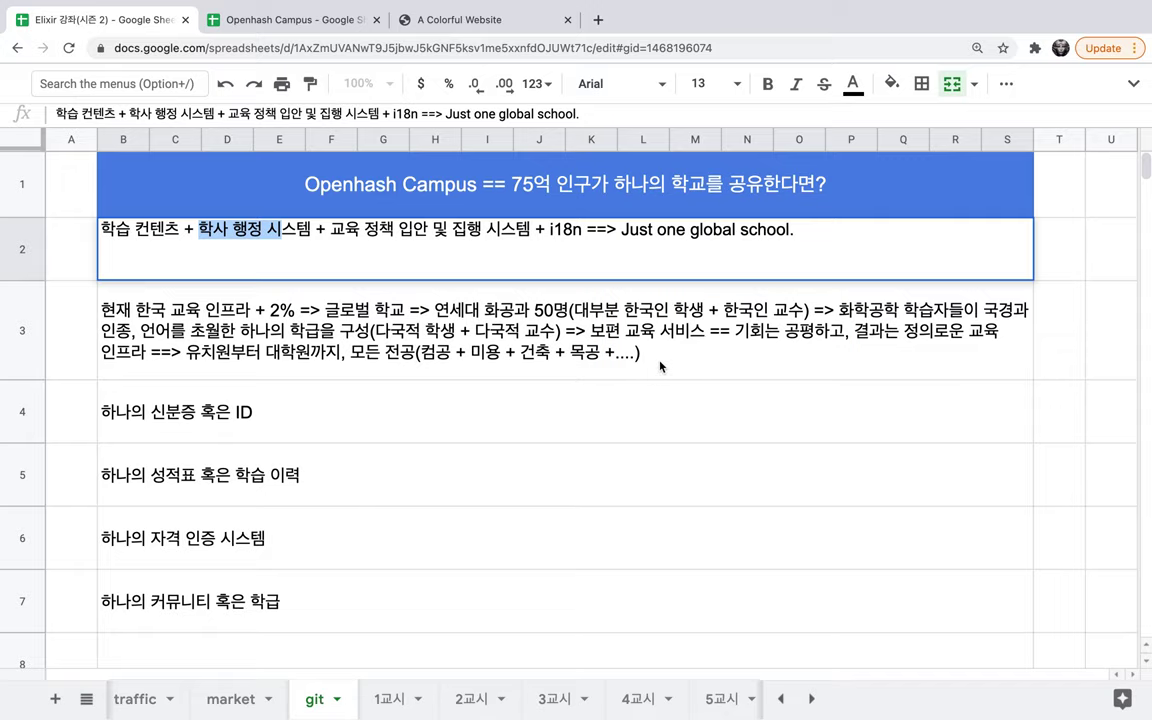
Enter "구슬" in cell A3, beside the long row 3 text.
click(76, 343)
text(구)
key(BackSpace)
key(BackSpace)
text(구슬)
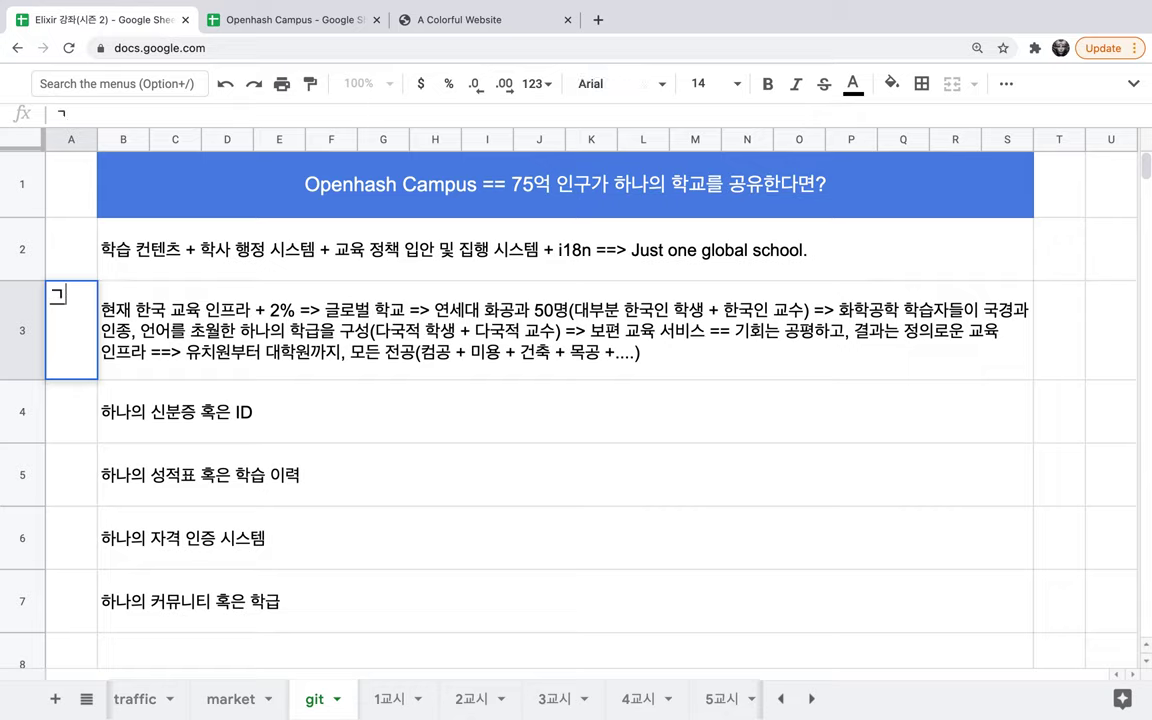
click(73, 410)
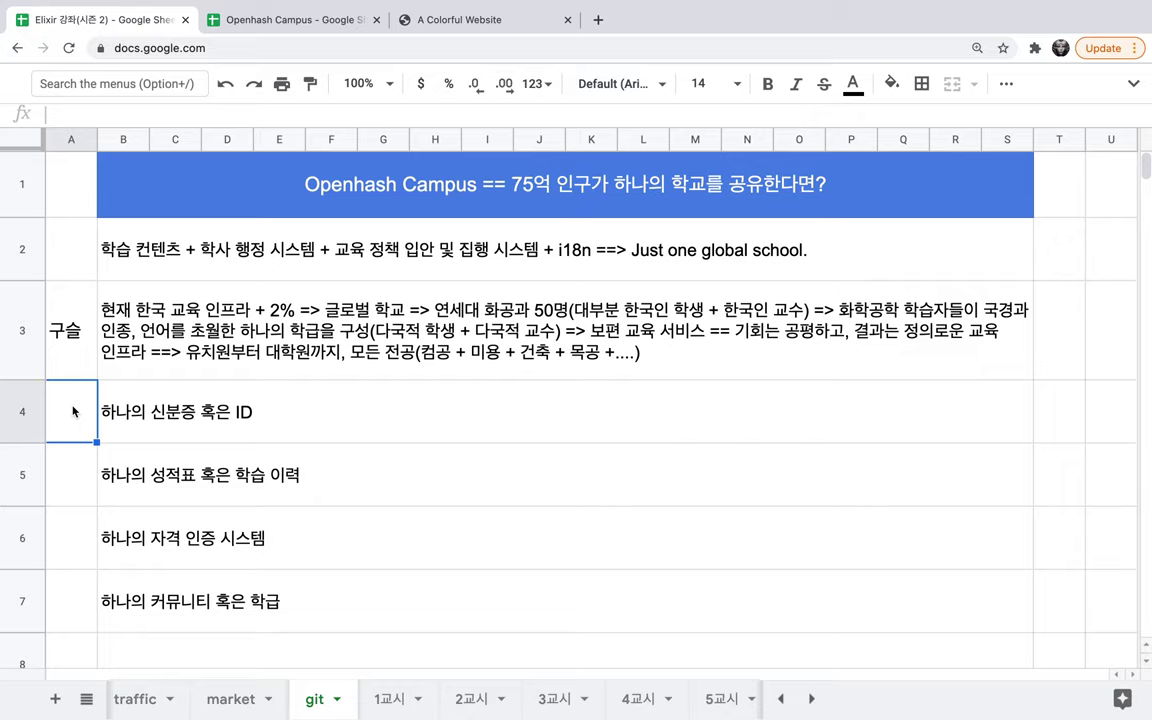
Enter "실" in cell A4 and highlight the row 2 text starting at "학사 행정 시스템".
text(실)
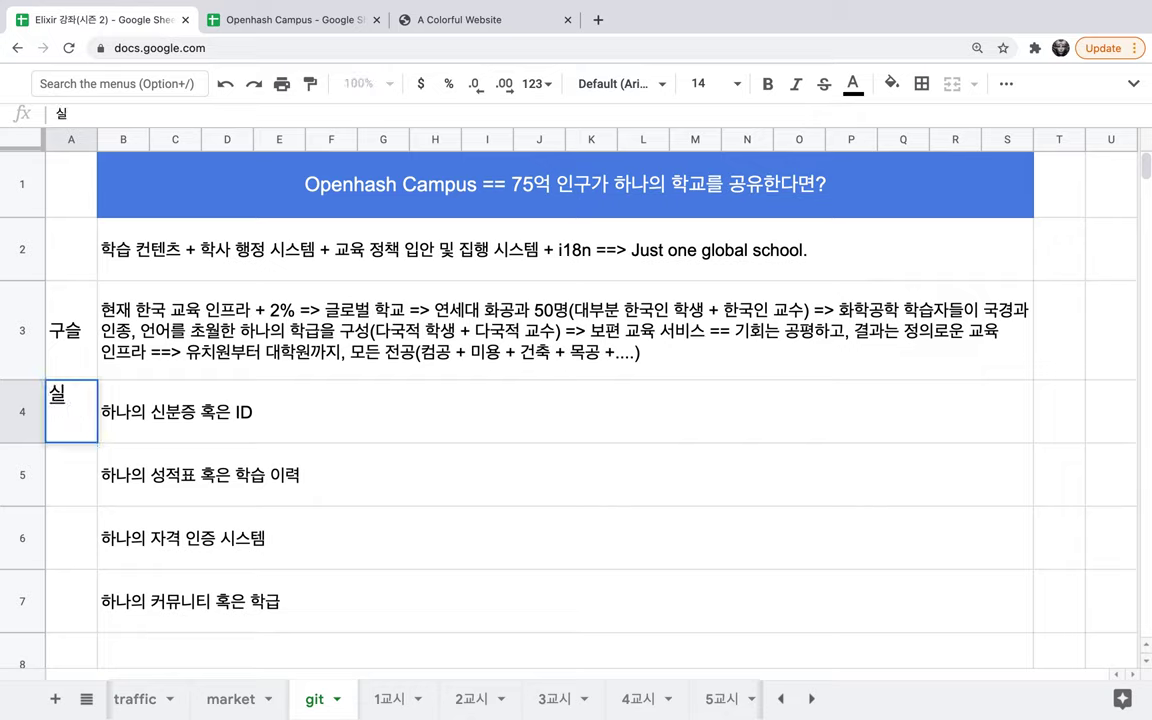
click(70, 345)
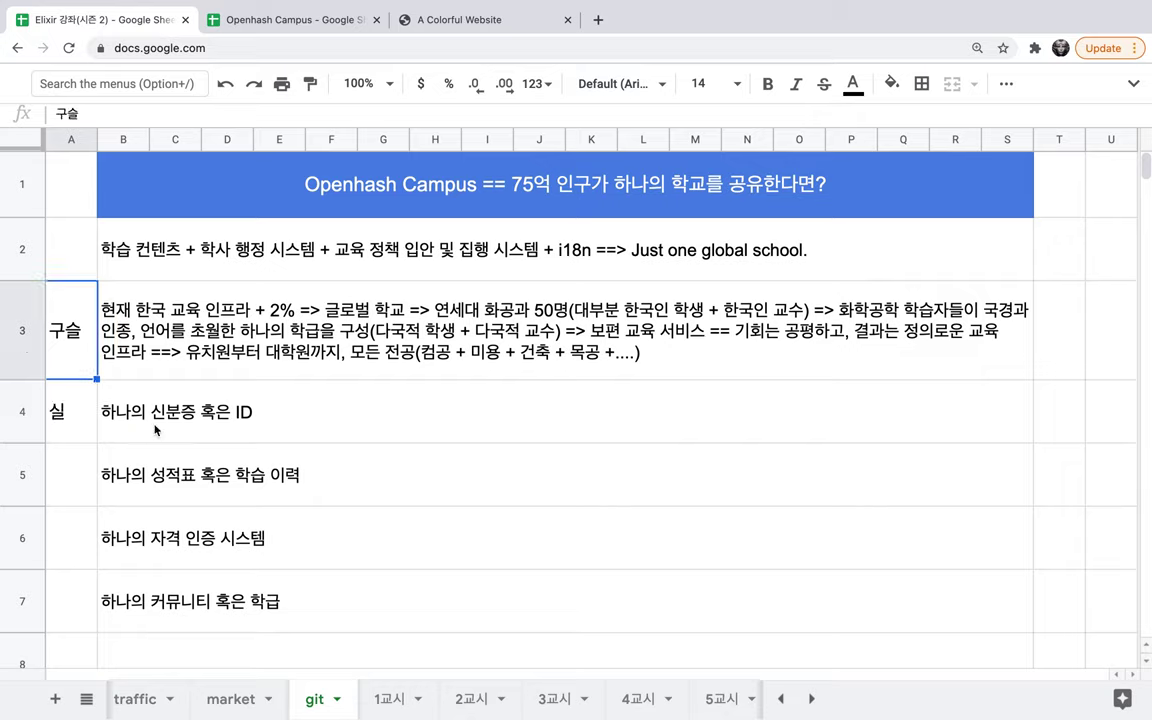
click(259, 258)
double_click(259, 258)
drag(198, 229, 349, 236)
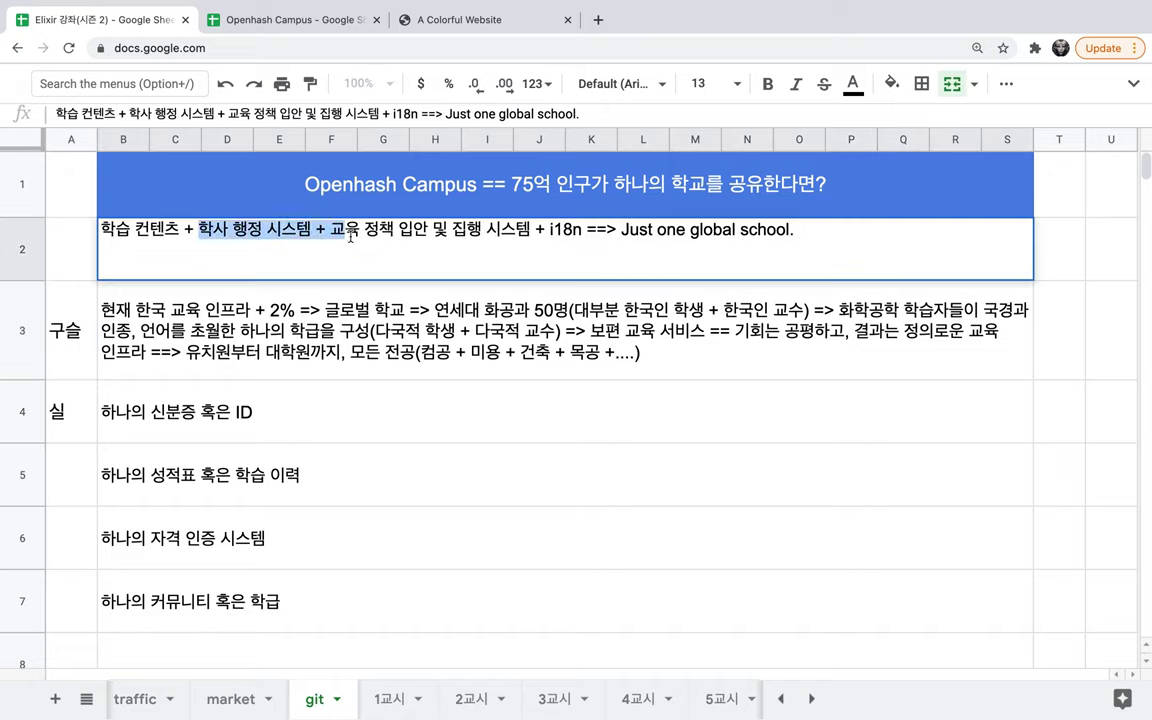
Insert "글로벌 표준인" at the start of the row 4 text "하나의 신분증 혹은 ID".
click(225, 435)
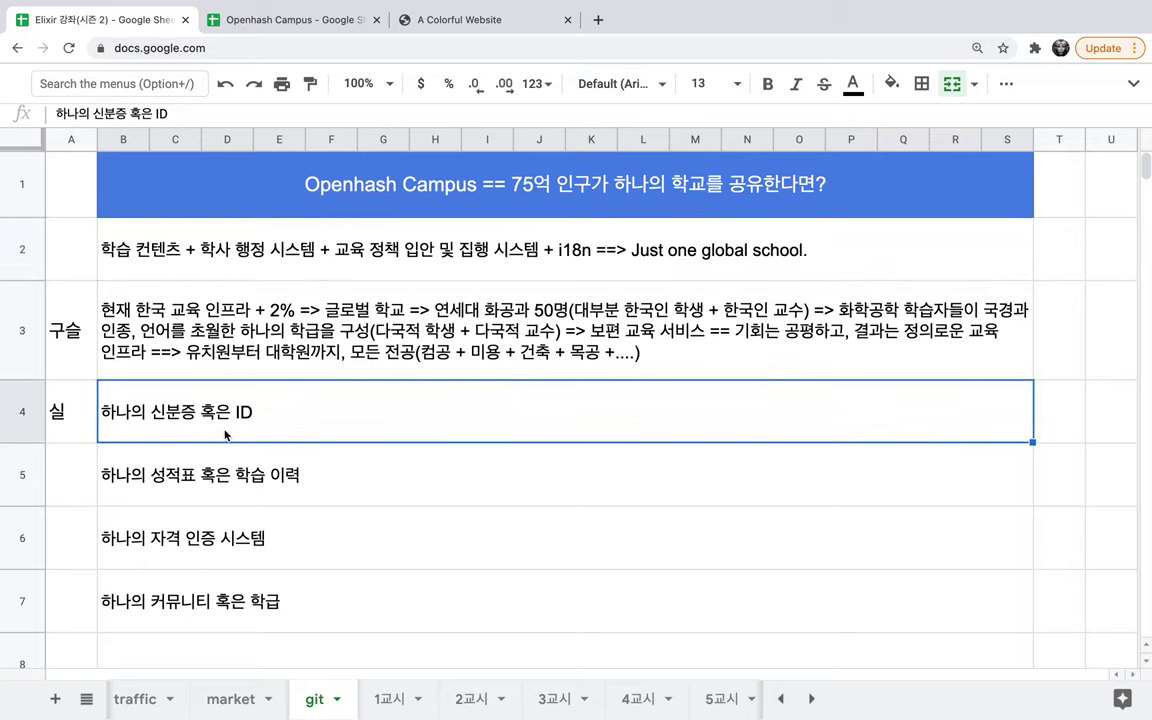
double_click(225, 435)
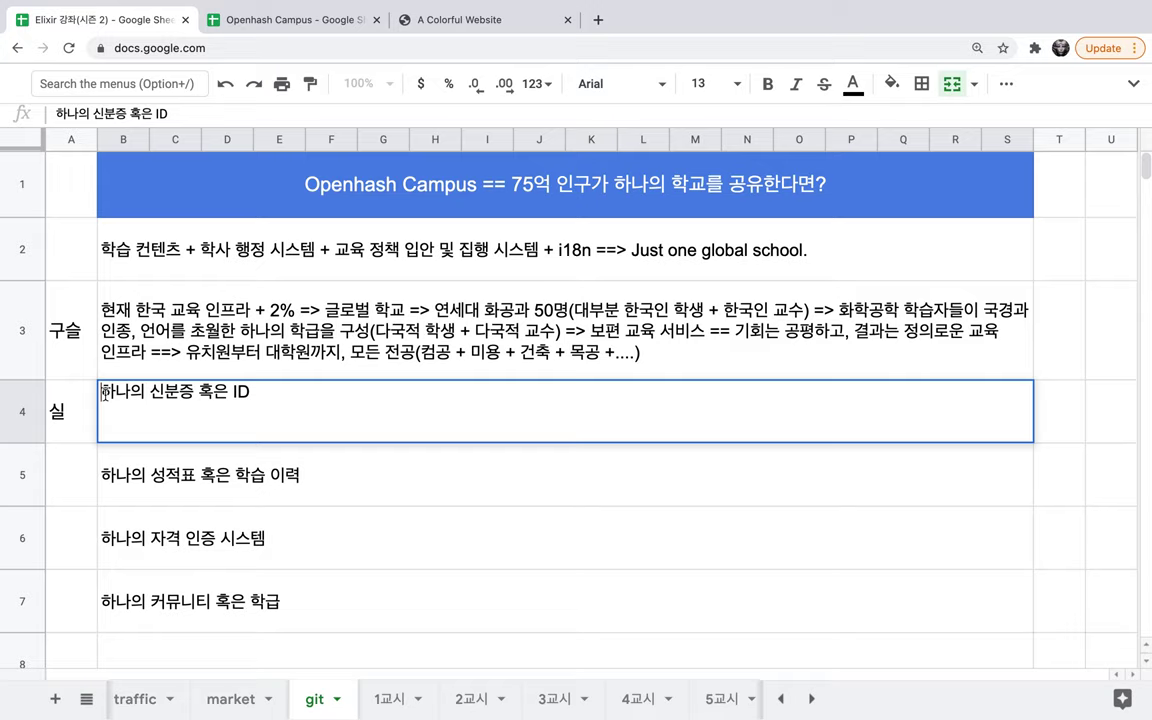
text(글로)
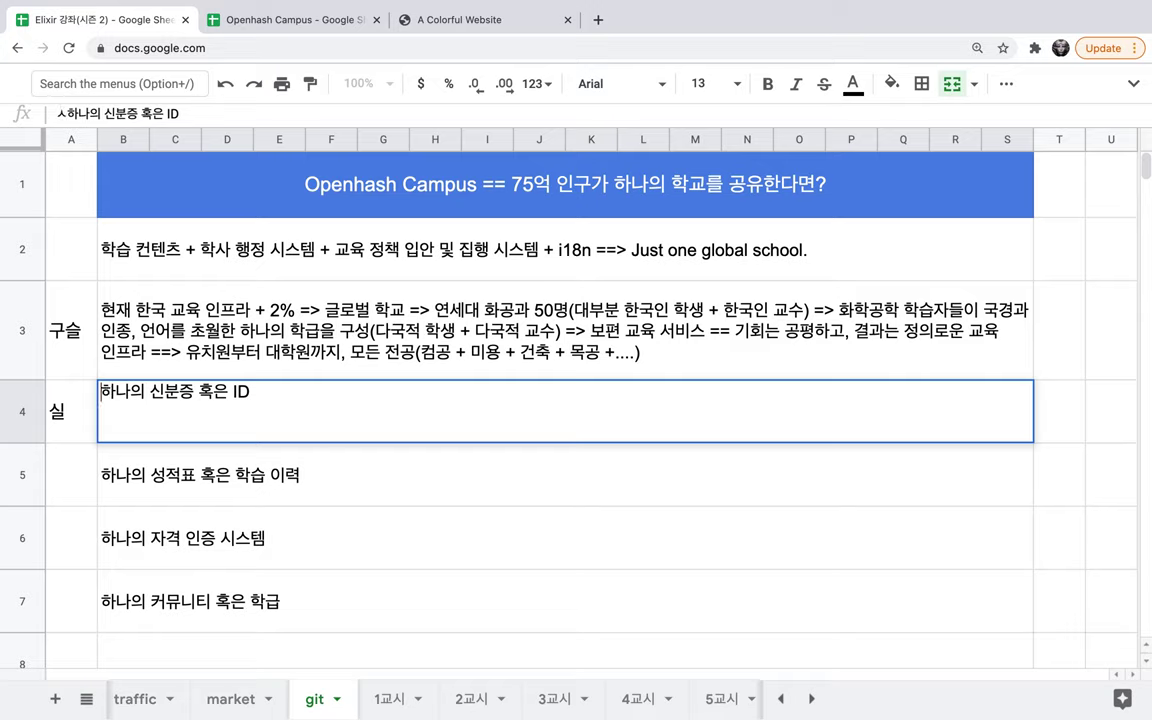
text(벌 표준의)
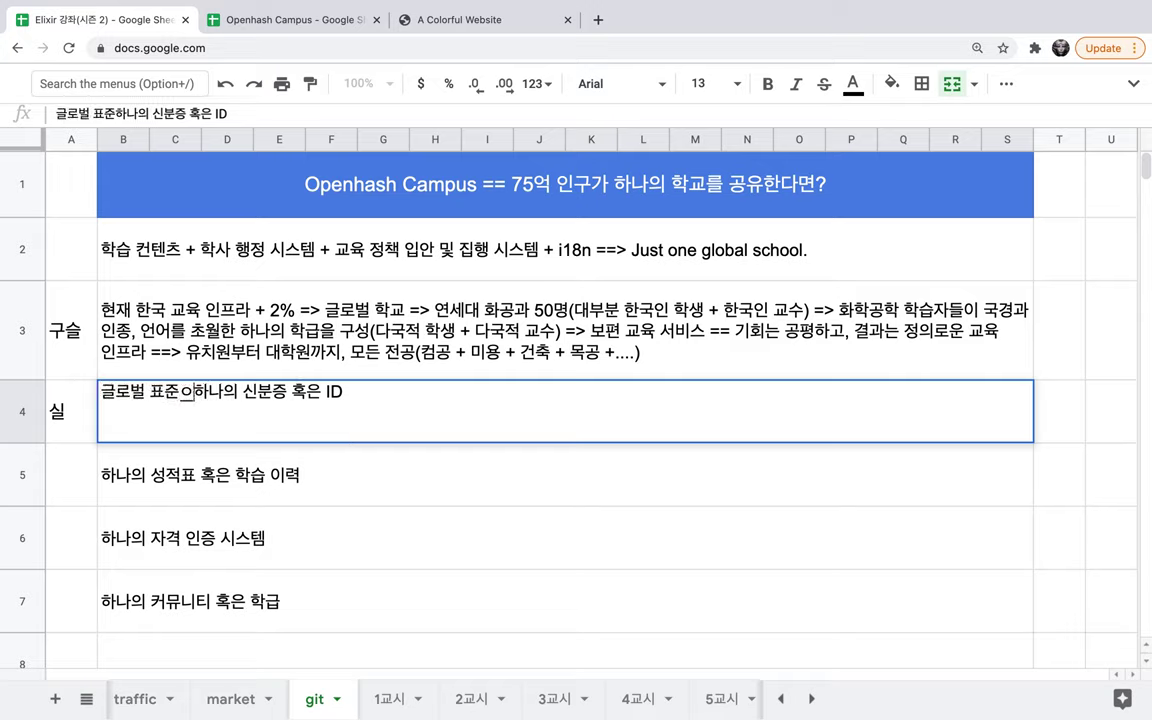
key(BackSpace)
key(BackSpace)
text(인)
Append "==> 표준 여권" to the end of the row 4 text and highlight "표준 여권".
click(355, 391)
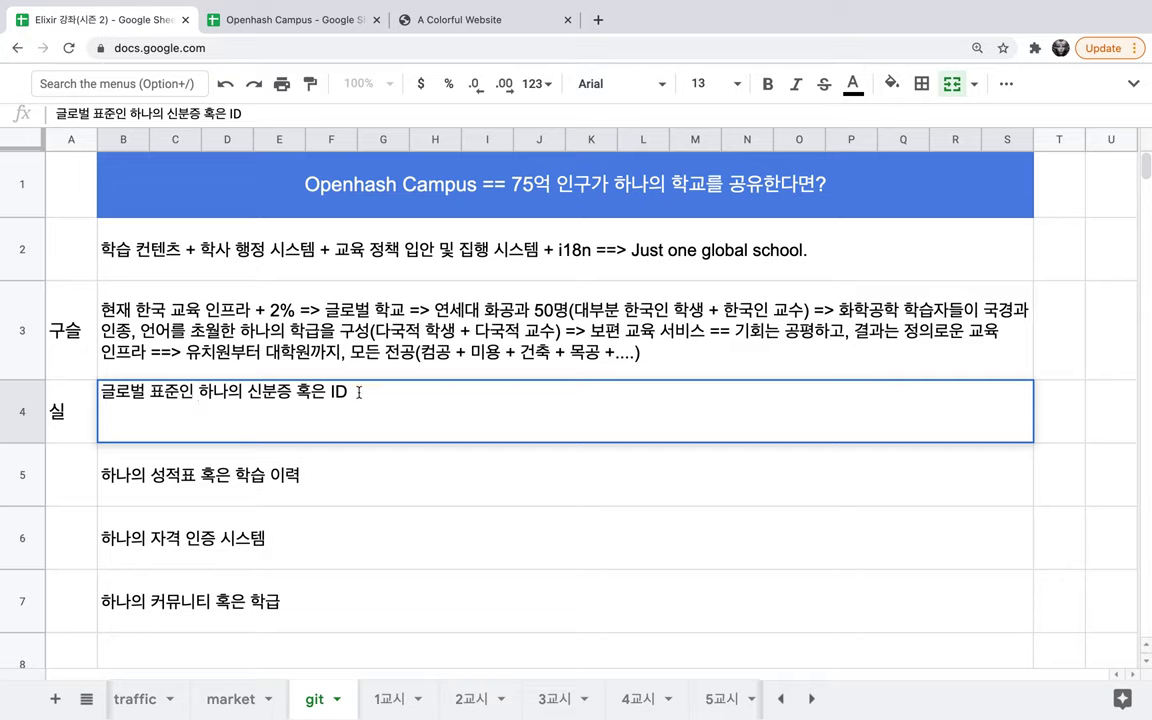
text(==> 전자여권)
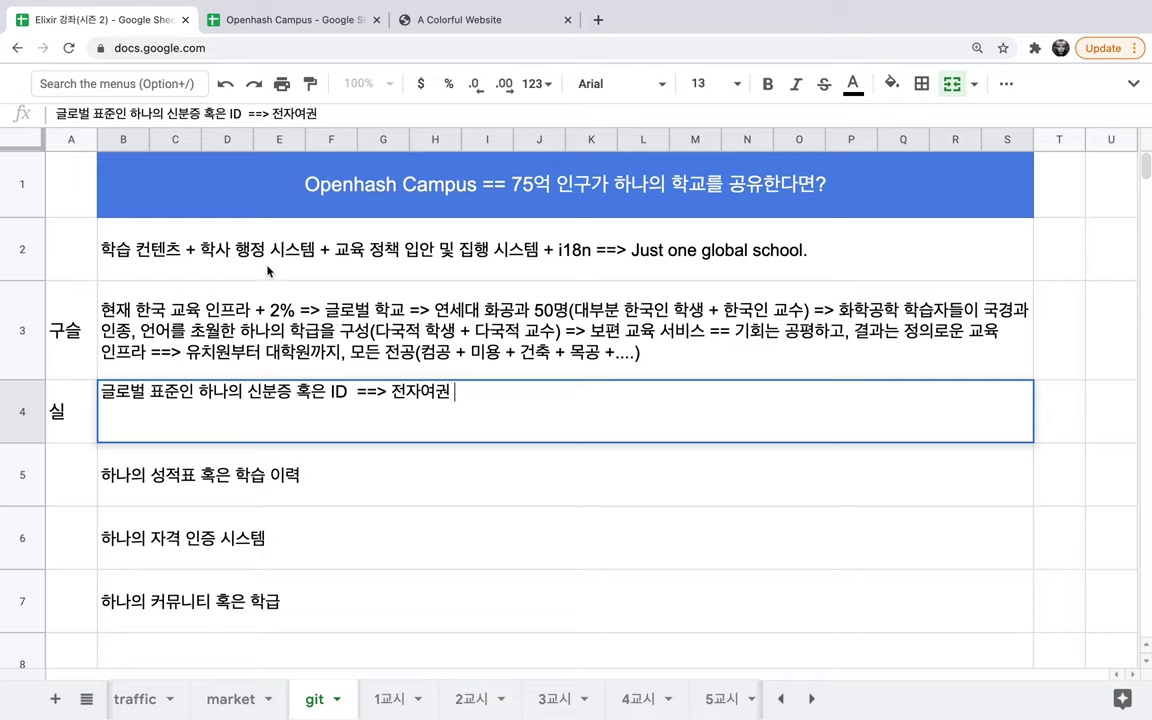
click(421, 391)
key(BackSpace)
key(BackSpace)
text(표준)
drag(393, 391, 467, 396)
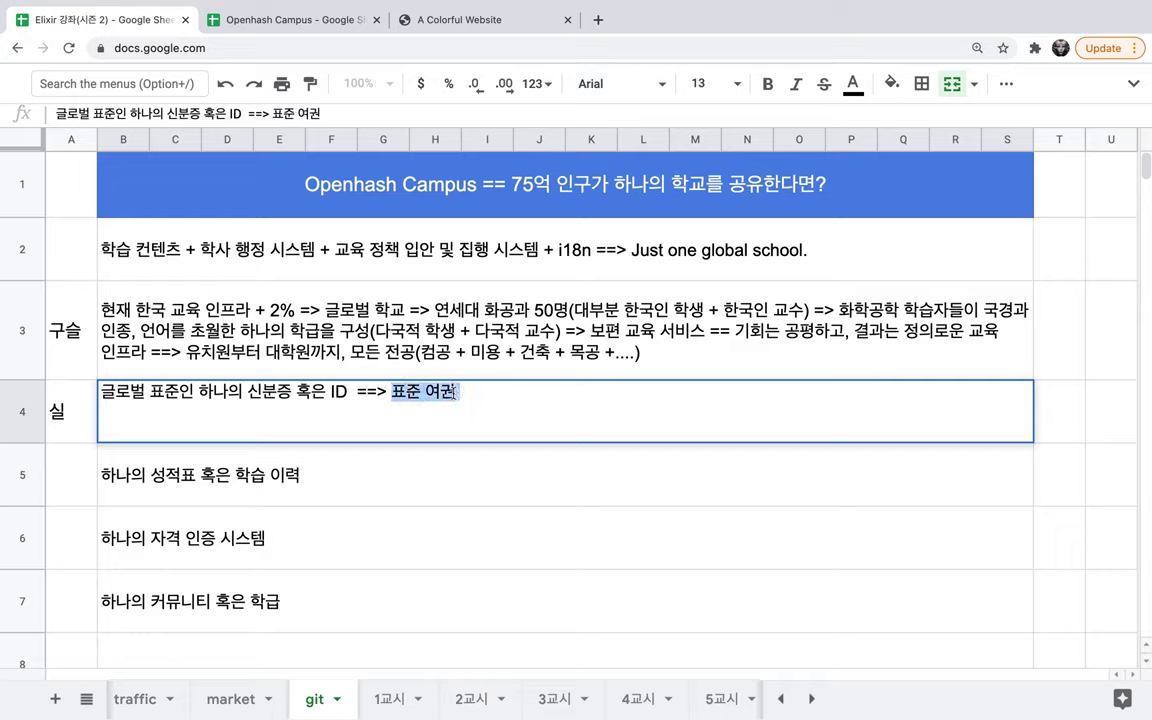
Open a parenthesis after "표준 여권" in row 4 and start its list with "기존 여권 + 질병 이력 +".
click(452, 392)
text((기존 여권 +)
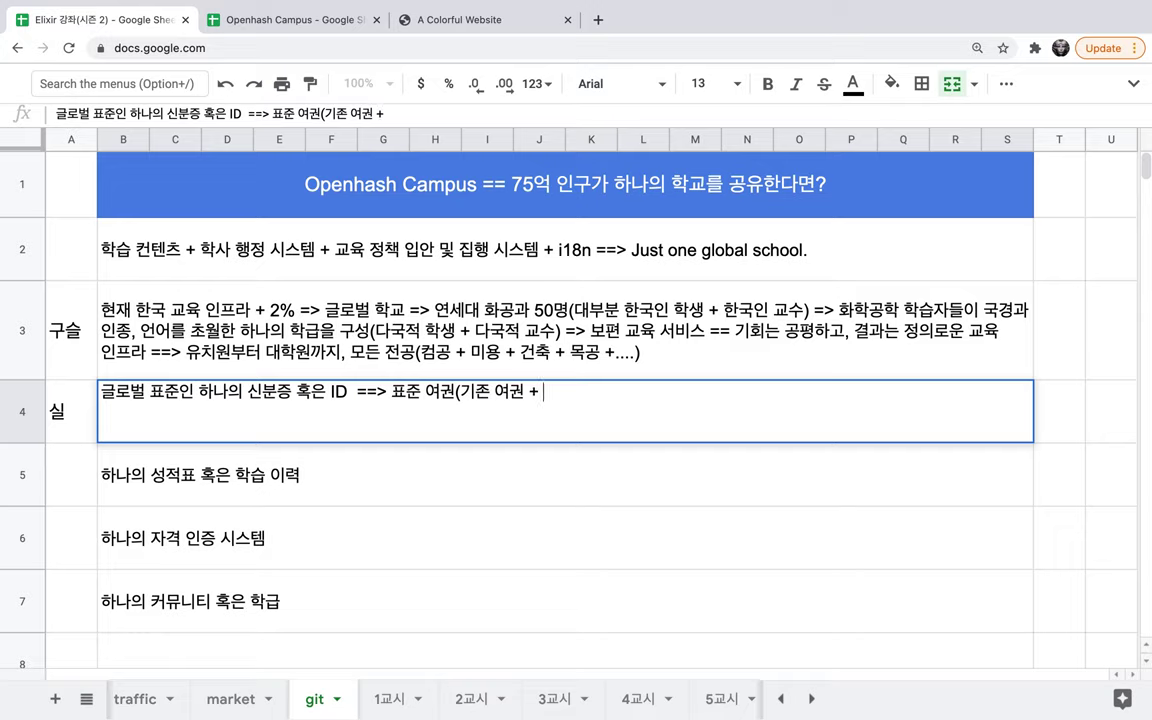
text( 질병 관)
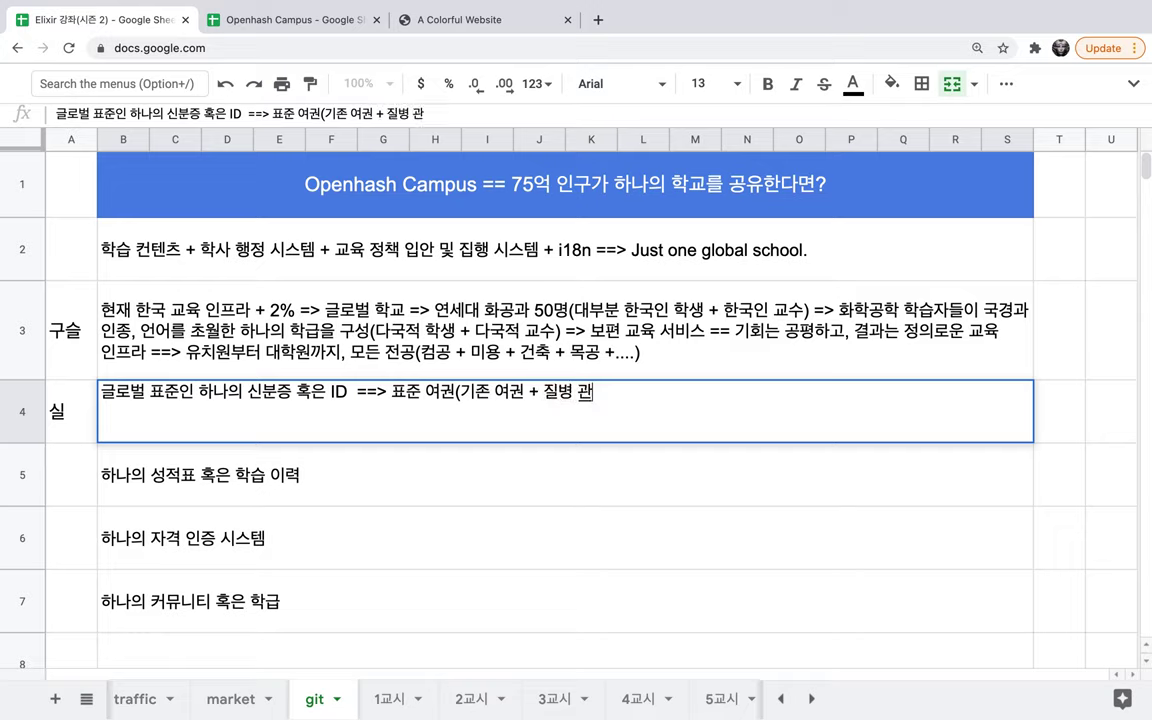
key(BackSpace)
key(BackSpace)
key(BackSpace)
text(이력 + )
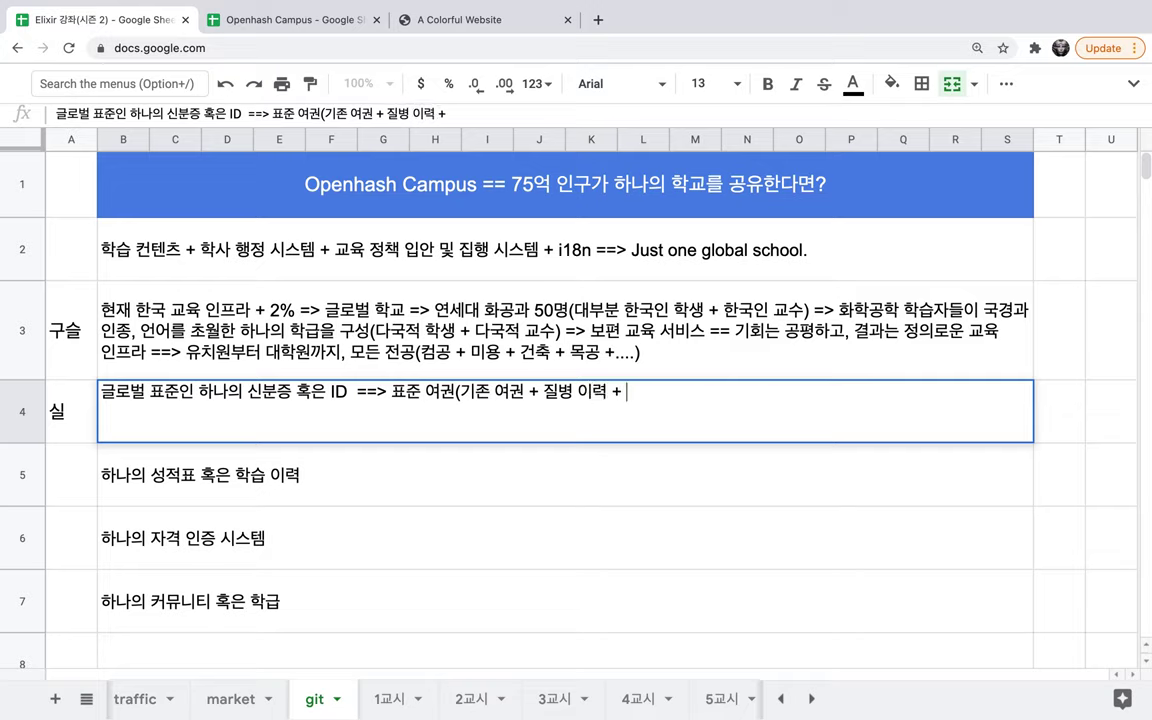
Continue the row 4 parenthesis list with "백신 이력 + 거주지 + 키 + 건강 정보 + 금융 시스템".
text(백신 ㅇㅣ려)
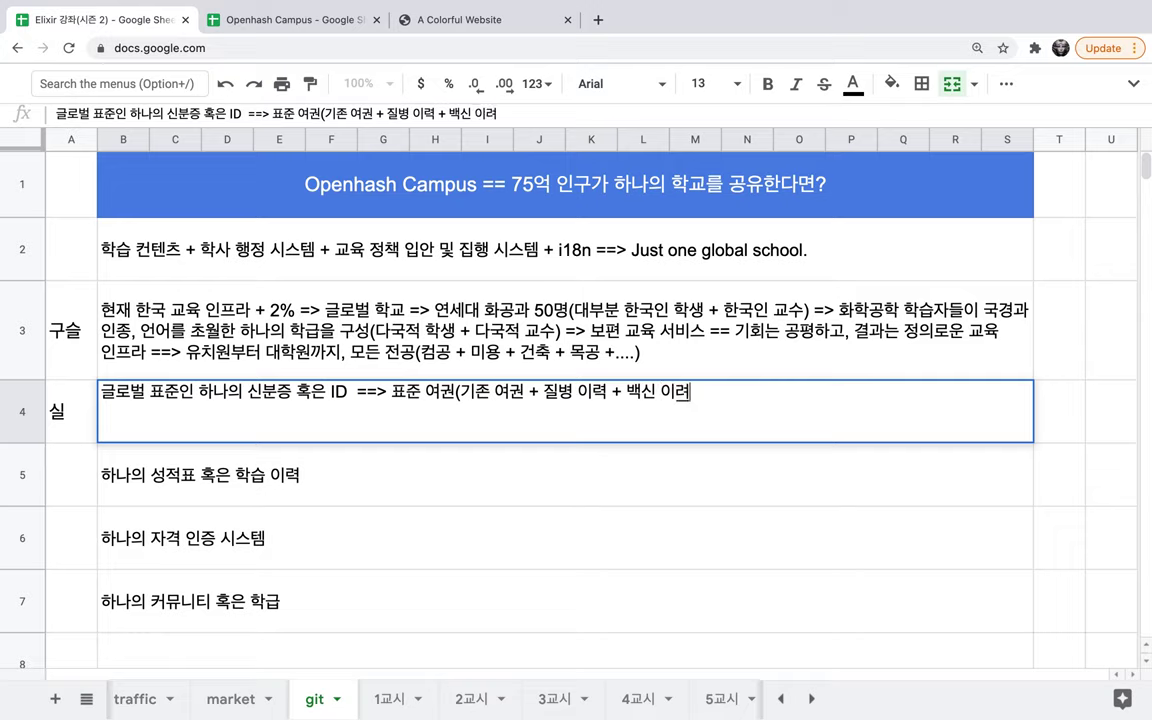
text(ㄱ + )
text(거주지)
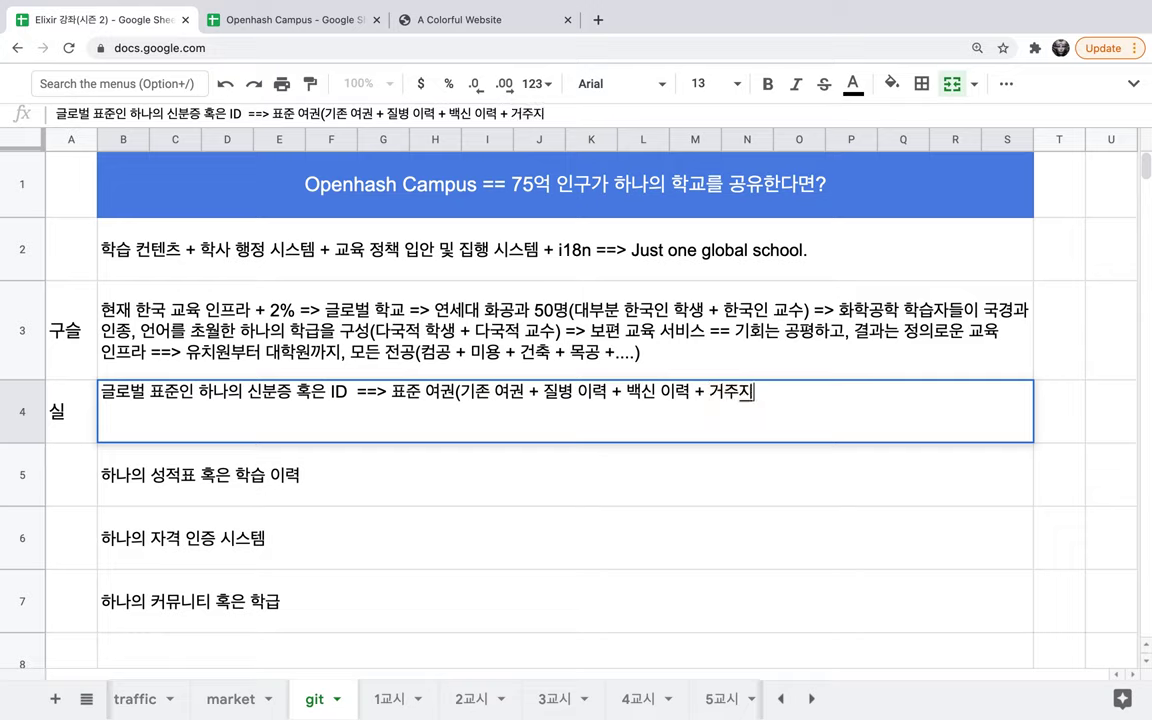
text( + 키 + 건강 정보 )
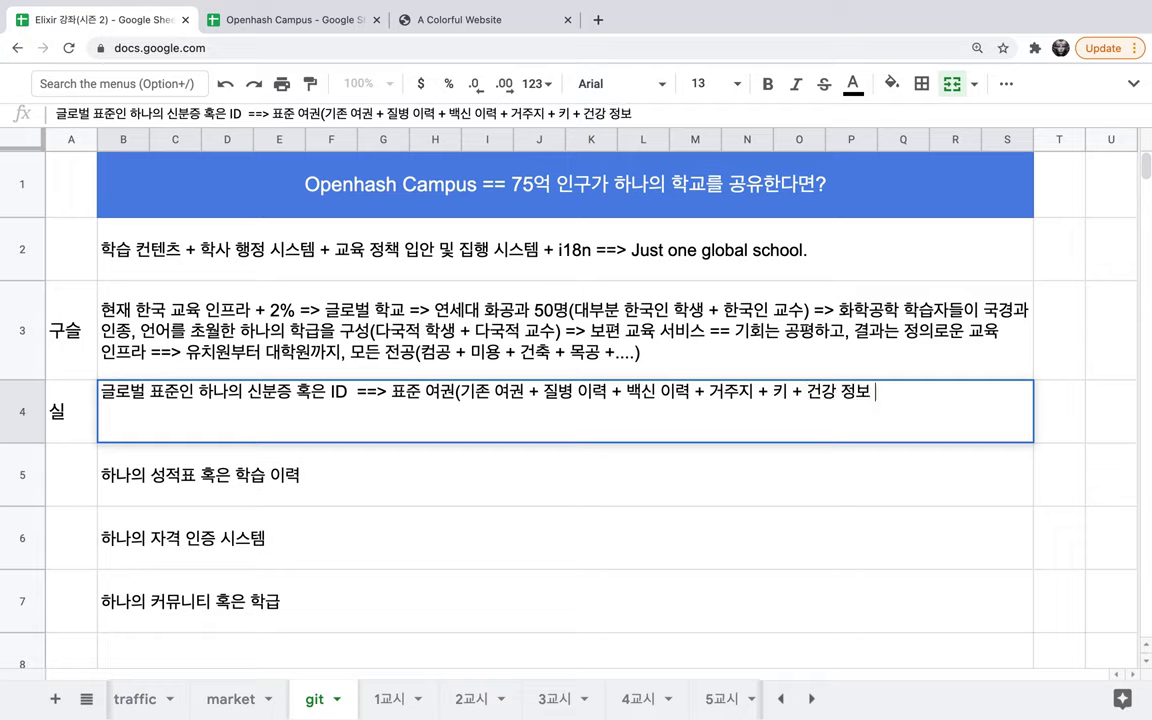
text(+)
text( 금융)
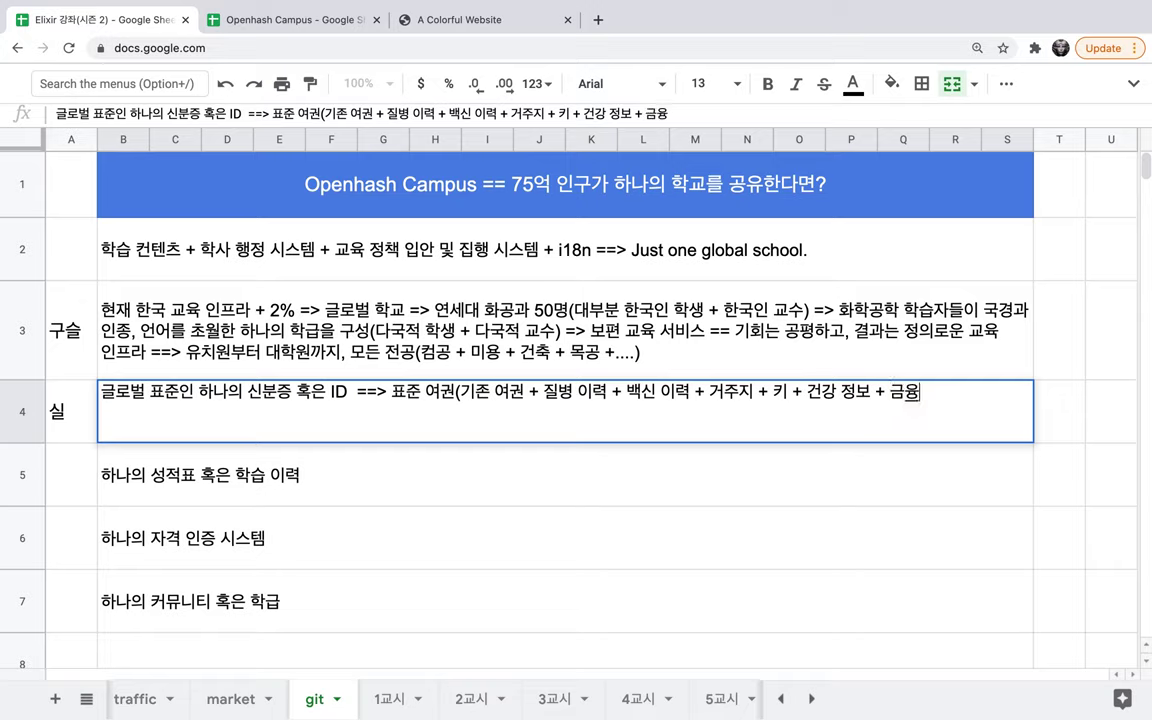
text( 싯스템)
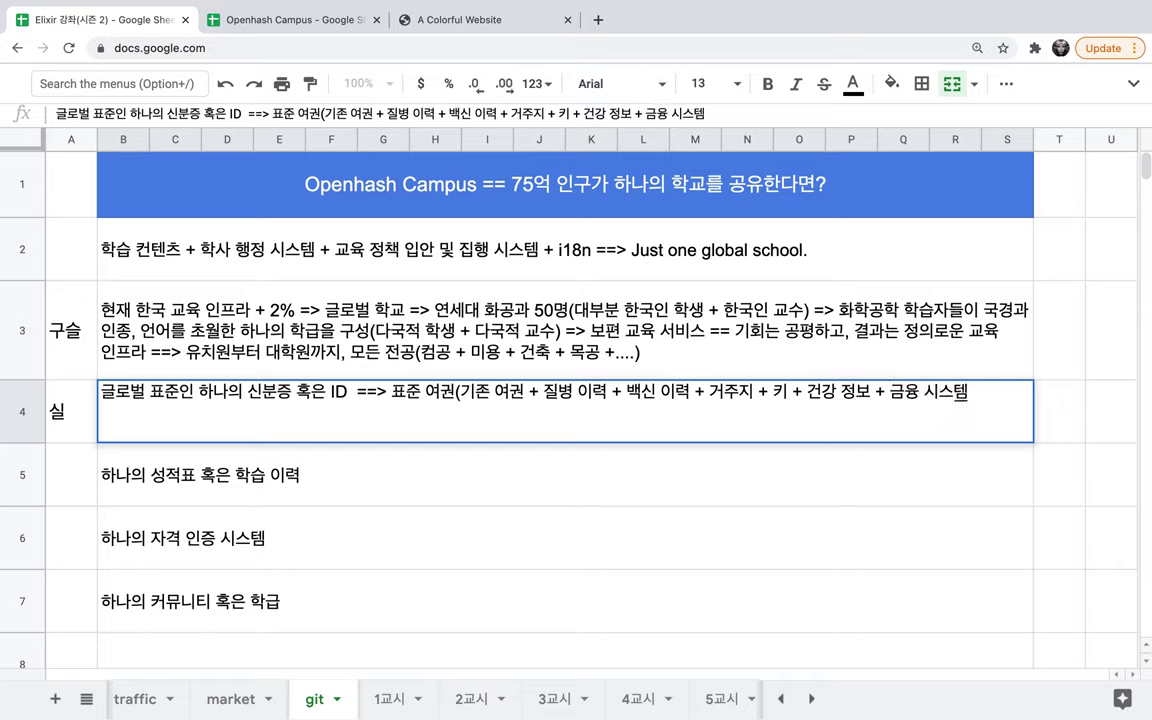
Highlight the items listed so far in row 4 and extend the list with "+ 국가 행정 서비스/시청/도청 +".
drag(866, 391, 460, 392)
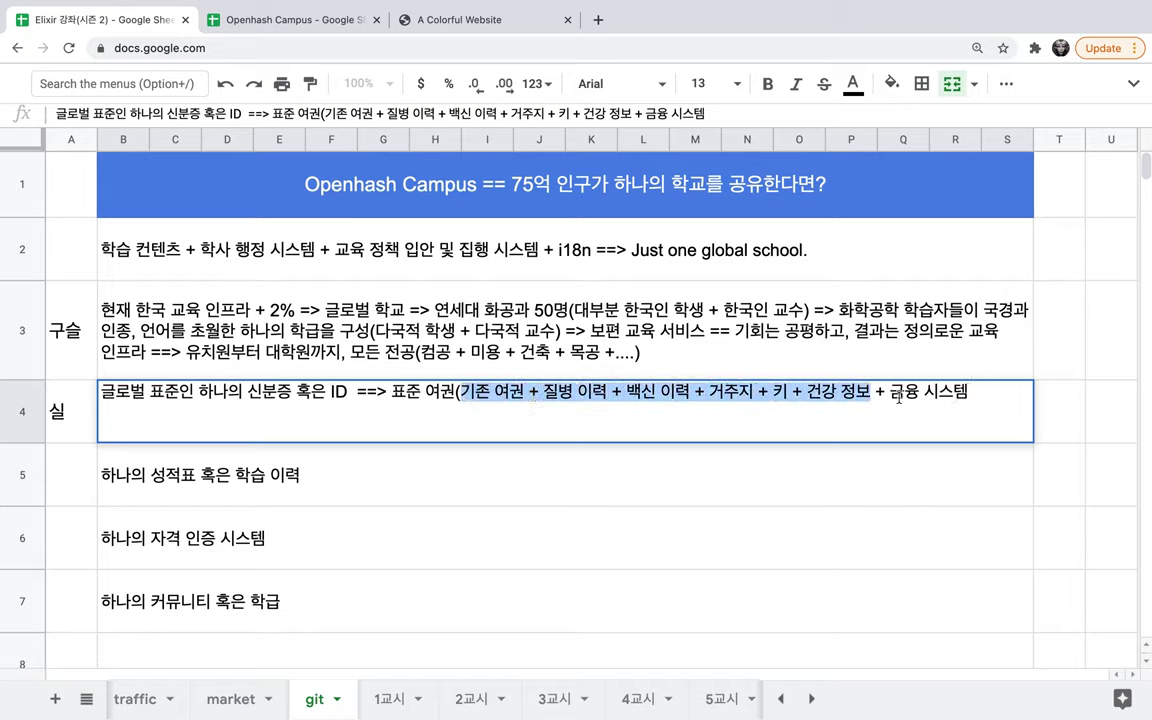
drag(898, 397, 971, 395)
click(971, 395)
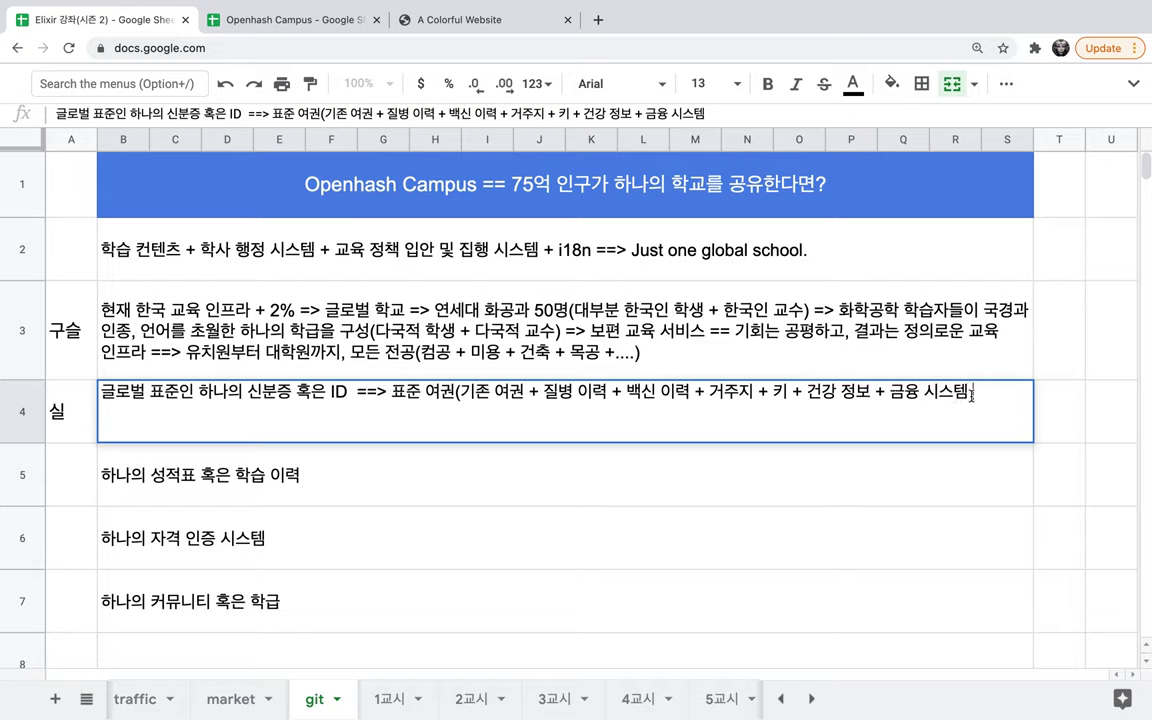
text(+ )
text(국가 행정 서빗)
text(스)
key(BackSpace)
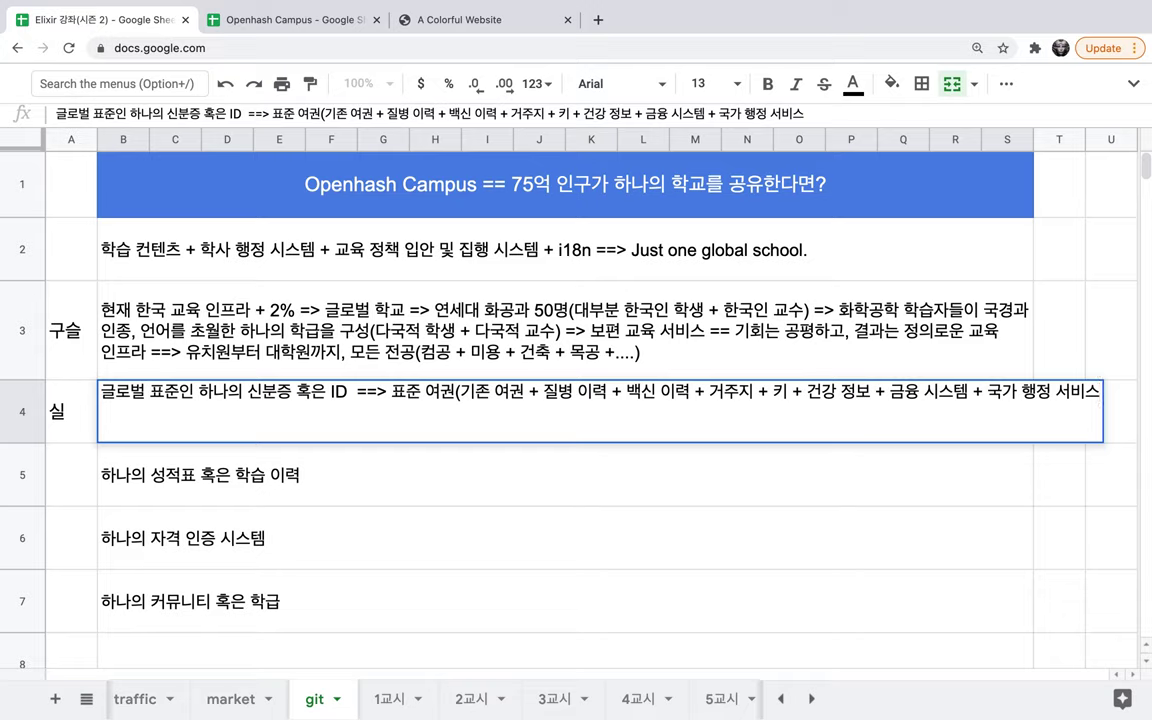
text(/시청/도처)
text(ㅇ)
text( +)
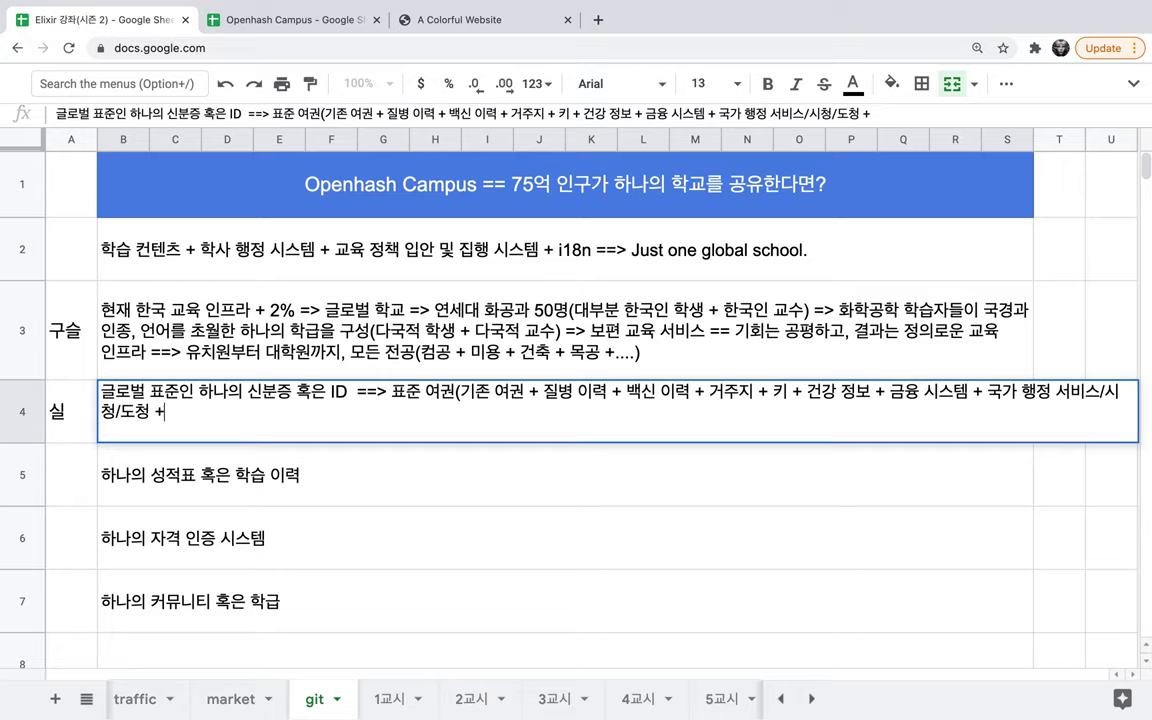
Complete the row 4 list with "국세청 + 특허청 + ....+ 경찰 행정 + 소방과 안전 + ...)".
text( 국세청 )
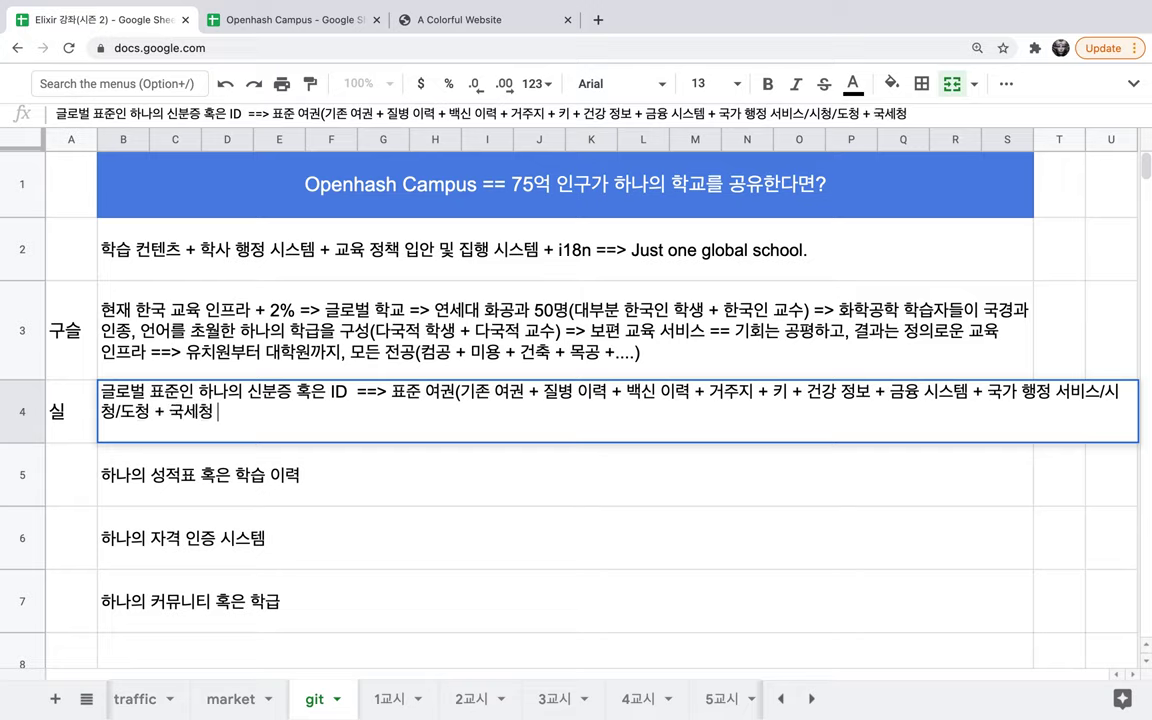
text(+ 특허청)
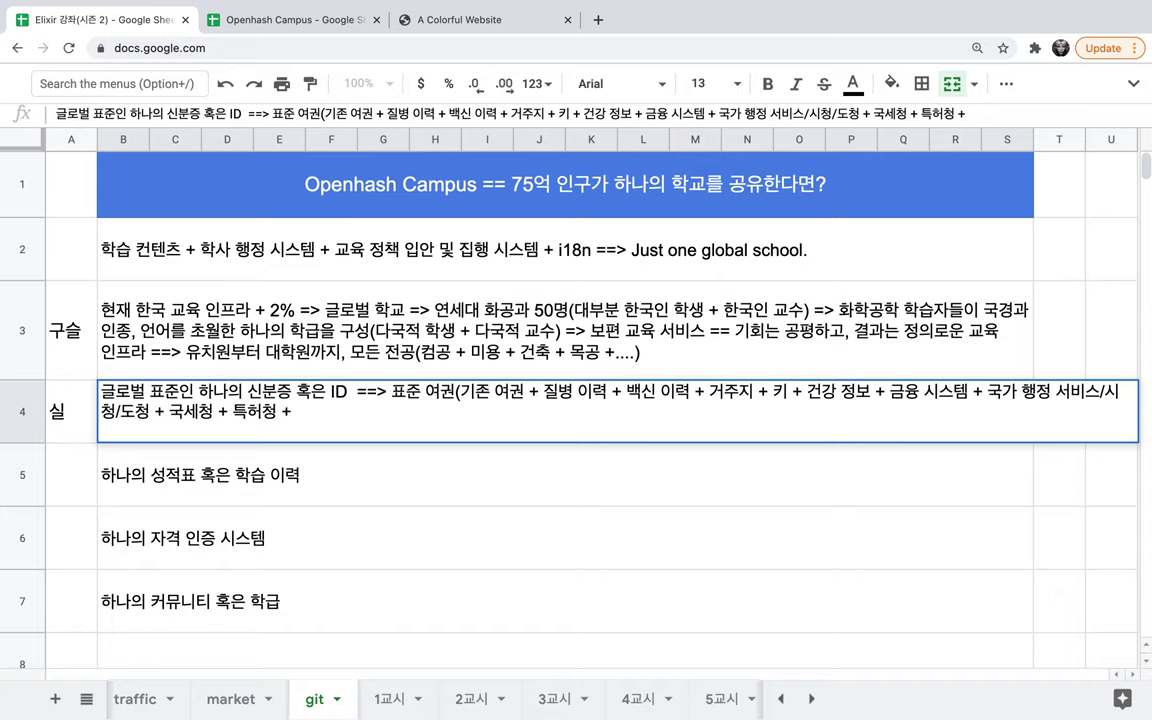
text( + ....+ 경찰)
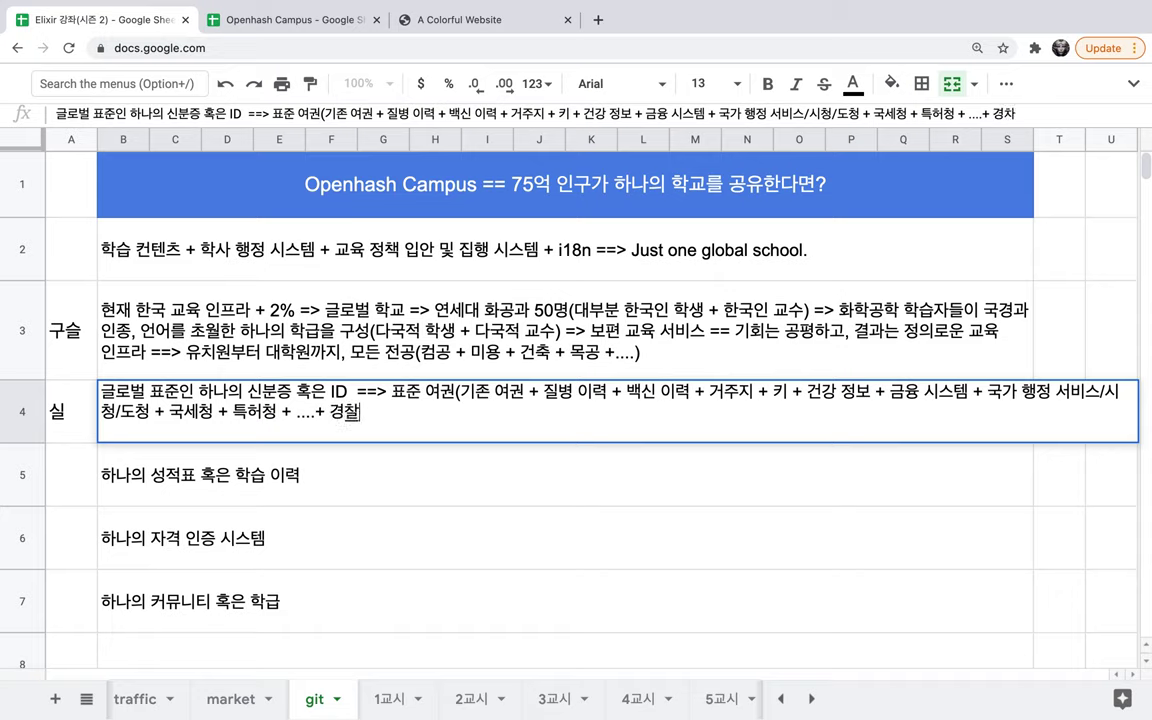
text( 행정 + )
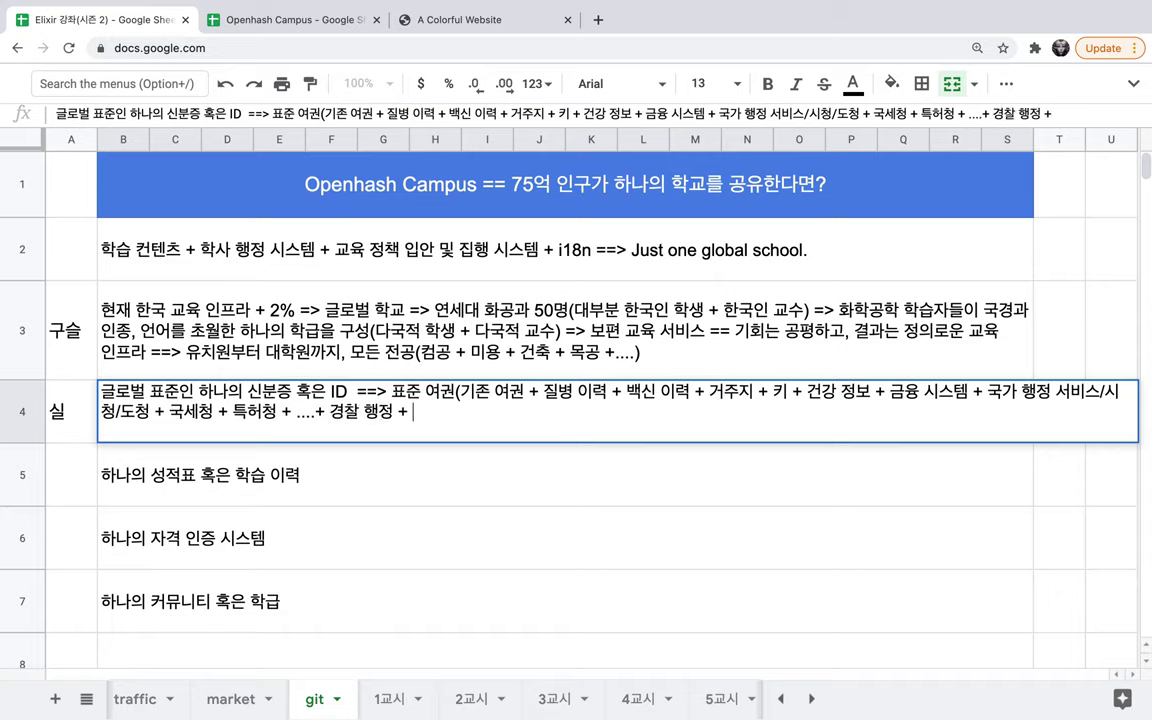
text(소방과 안전)
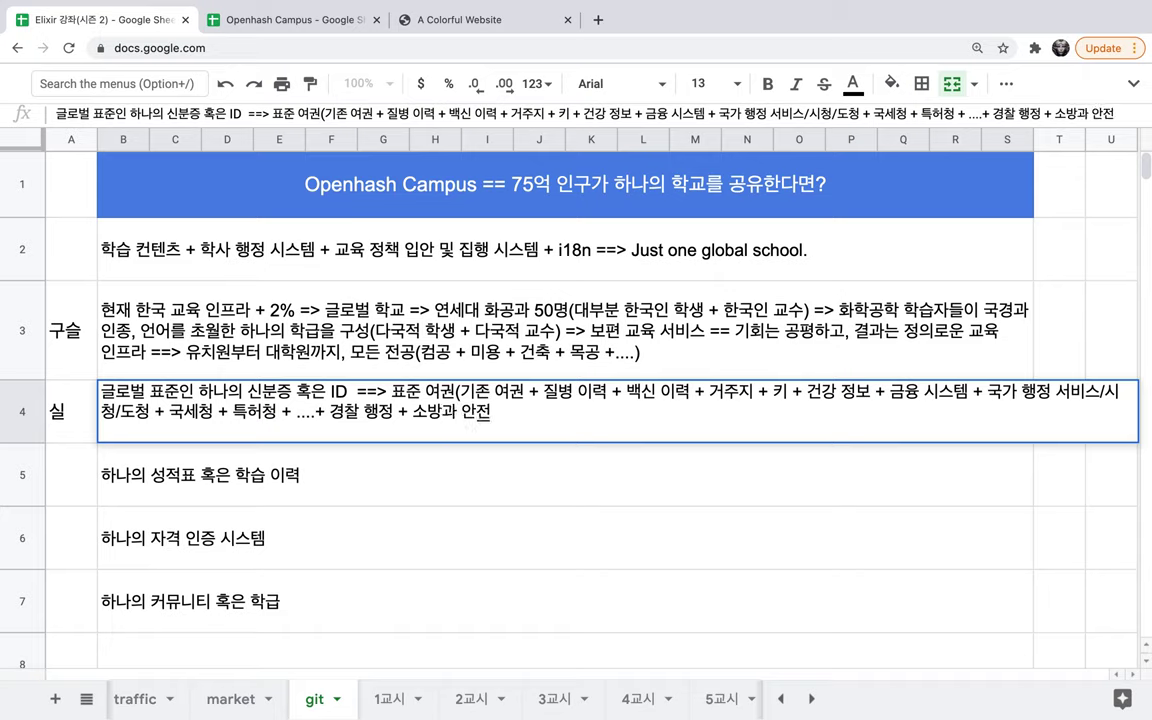
text( + ...)
Insert "전자" between "표준" and "여권" in the row 4 text and commit the cell.
click(428, 391)
text(전차)
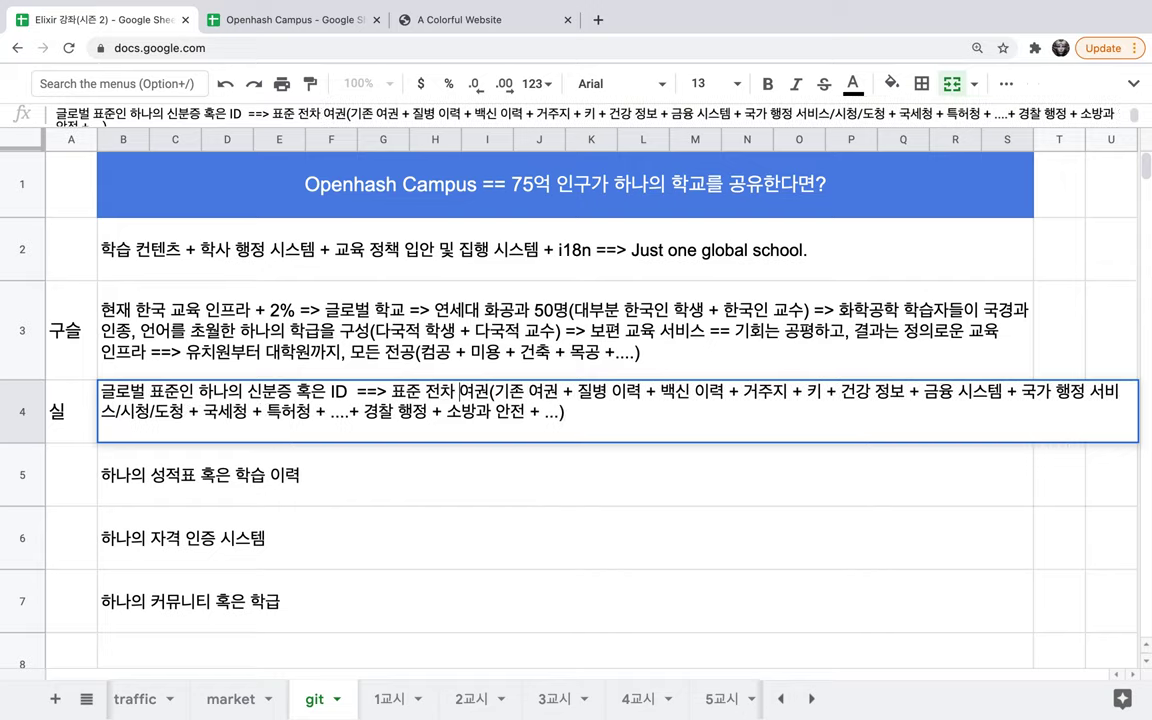
key(BackSpace)
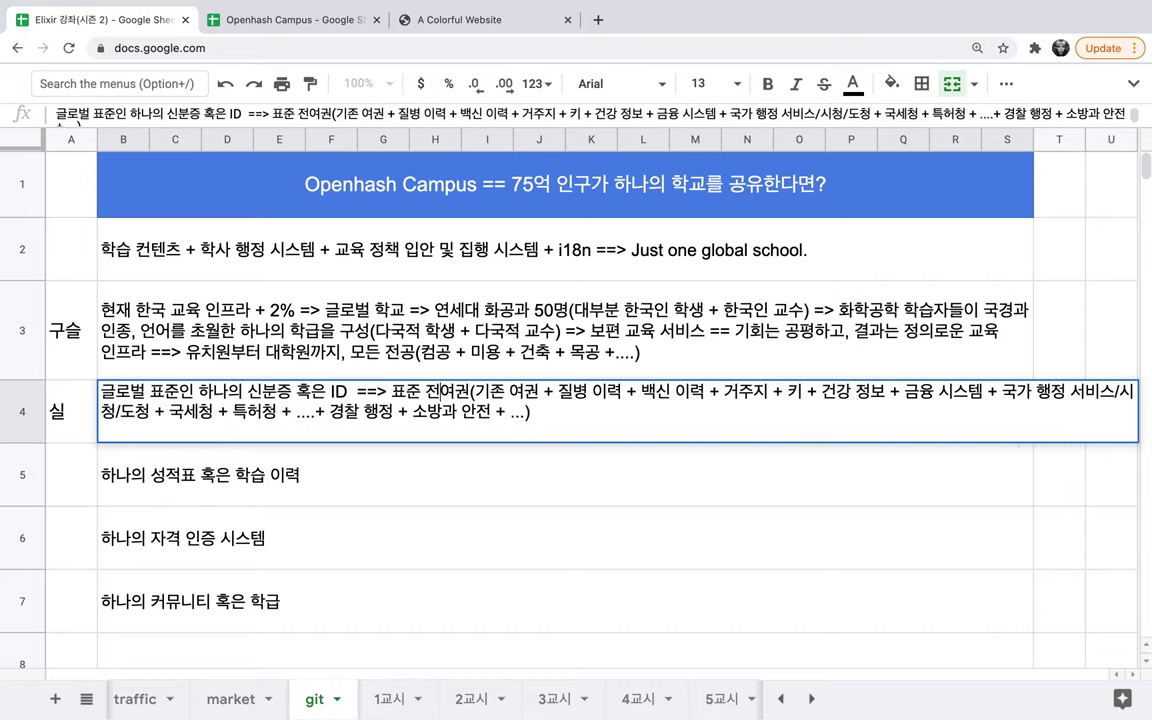
key(BackSpace)
text(자)
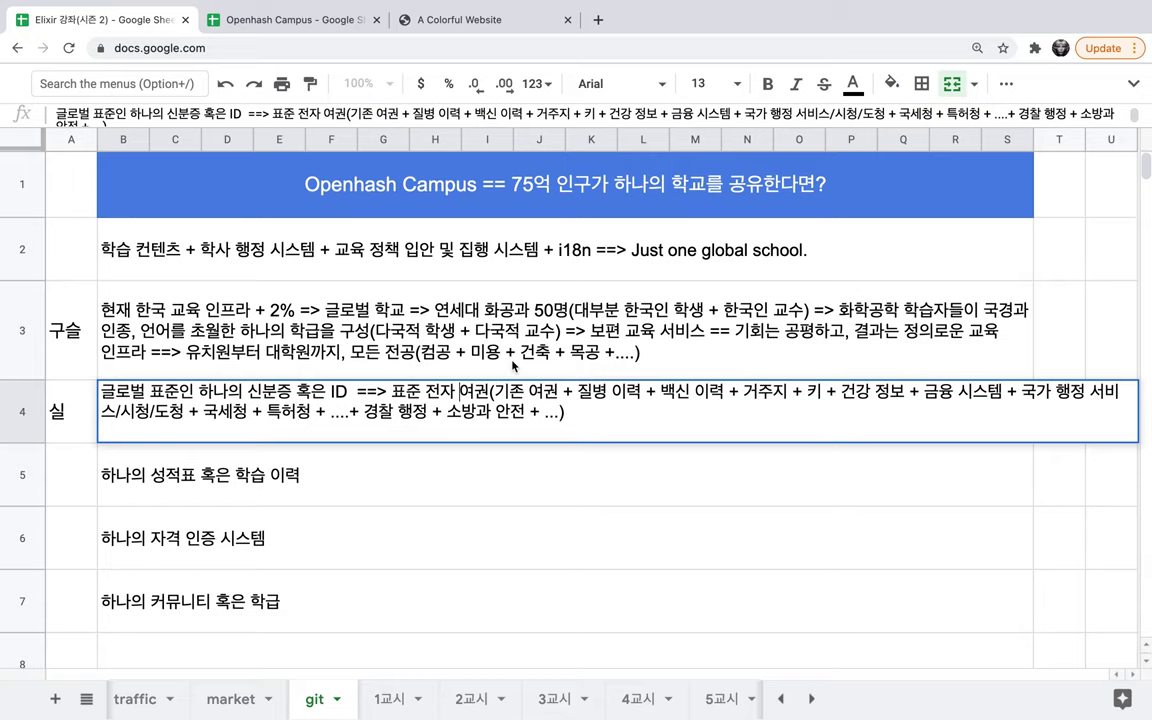
click(512, 366)
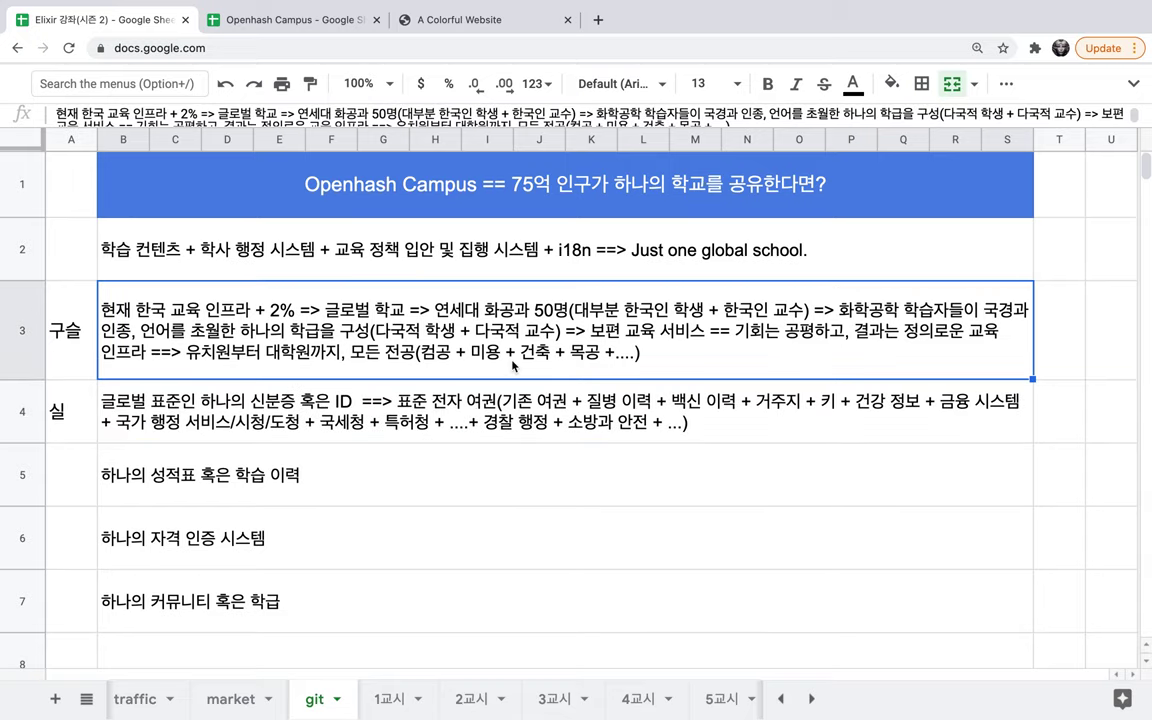
Highlight "학사 행정 시스템" in row 2 and switch to the Openhash Campus spreadsheet to view the top of its curriculum sheet.
double_click(260, 236)
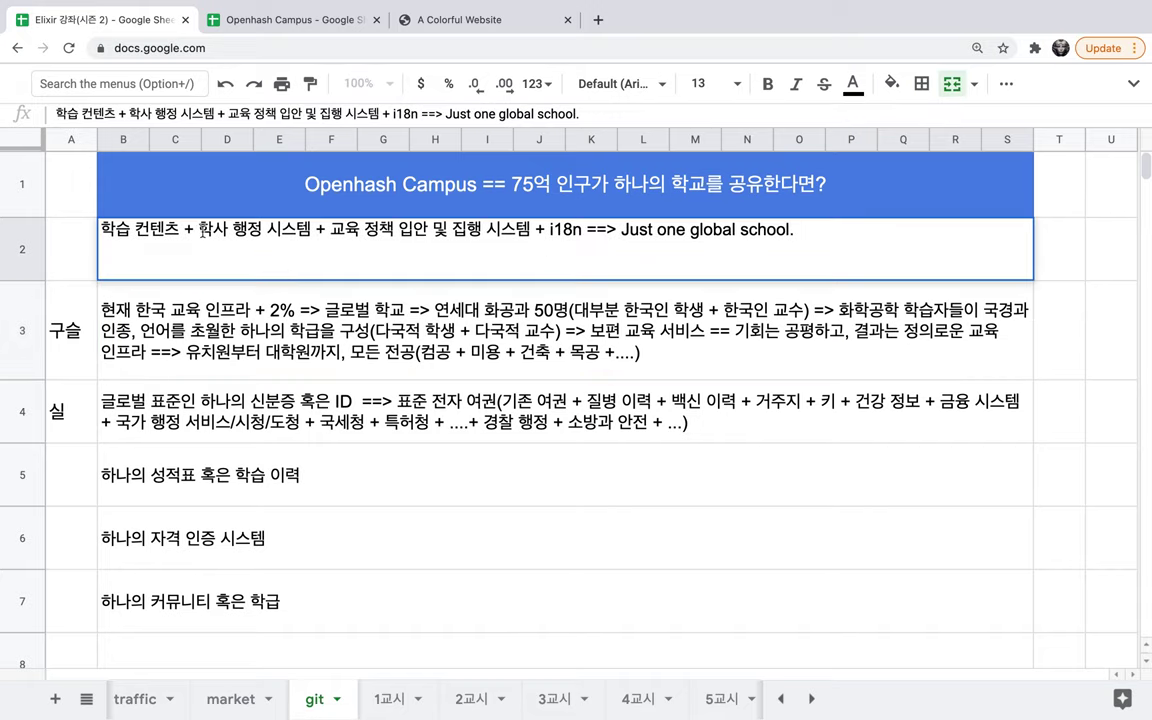
drag(201, 230, 310, 226)
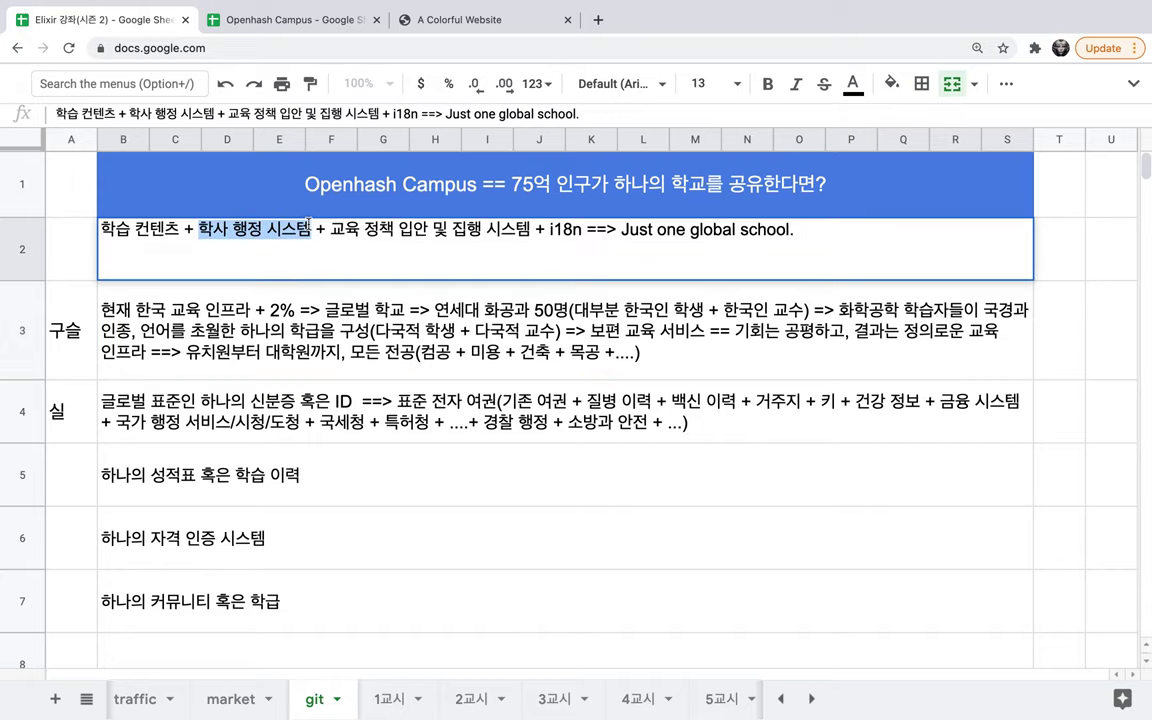
click(329, 31)
scroll(545, 311, up, 10)
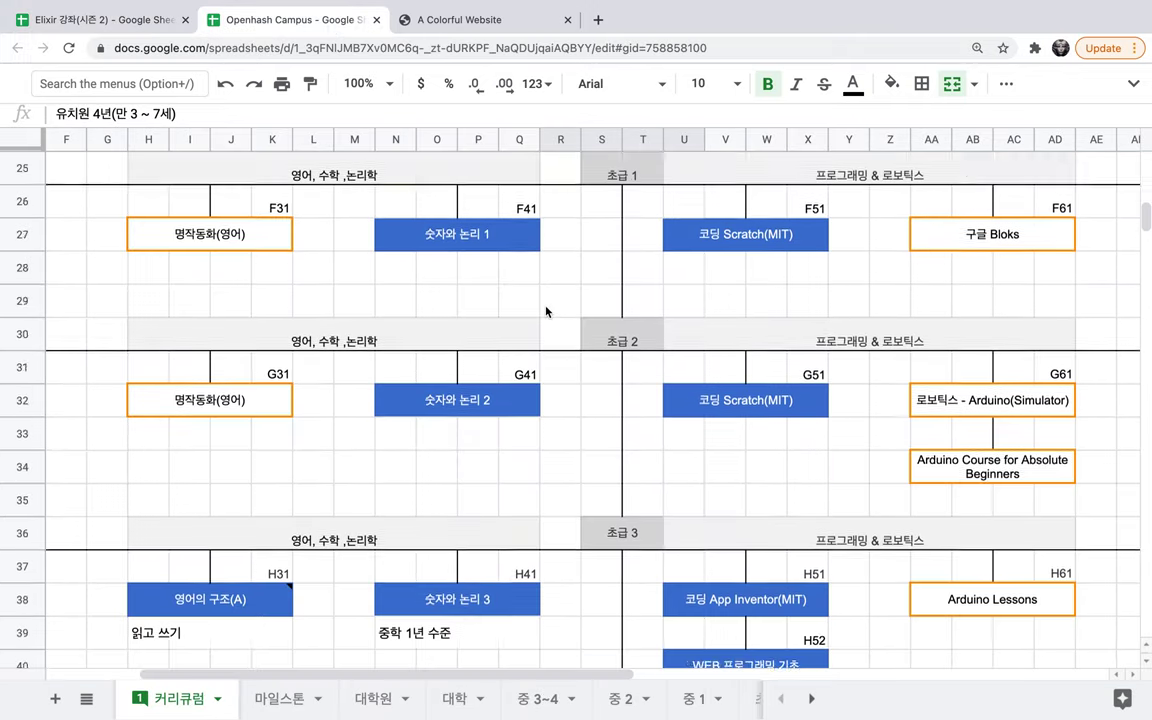
scroll(545, 311, up, 3)
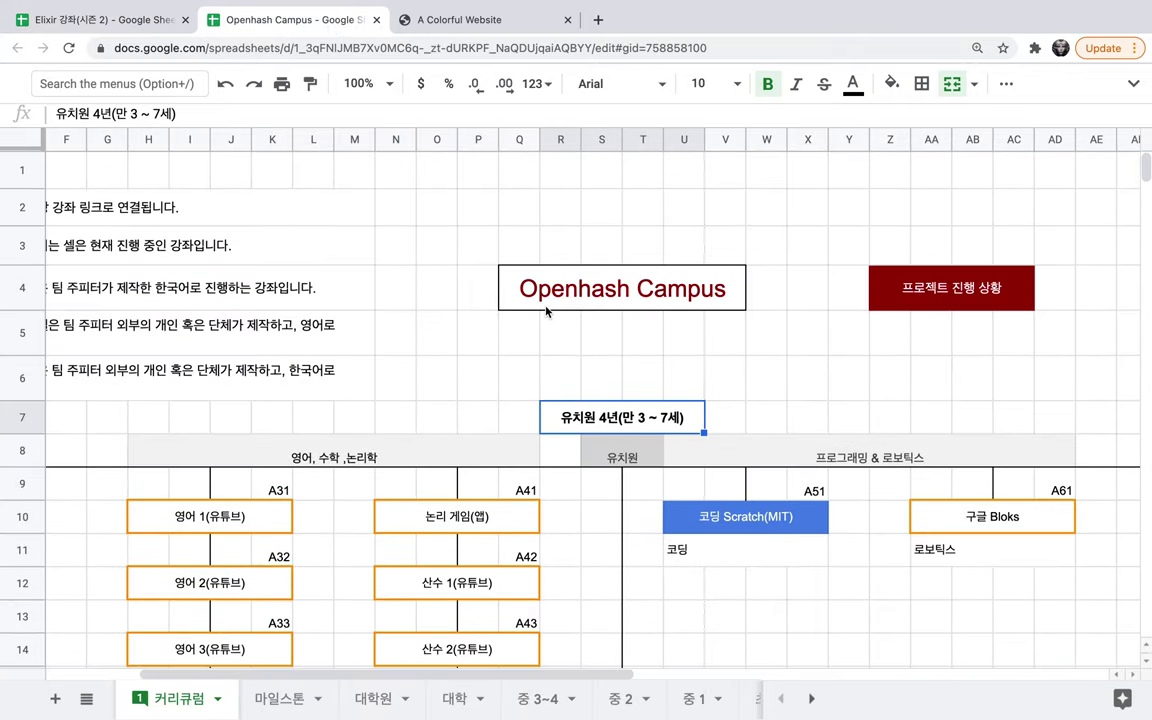
Examine the Openhash Campus curriculum from the elementary stages down to the end of the 중등 2 courses.
scroll(545, 311, down, 20)
scroll(545, 311, left, 3)
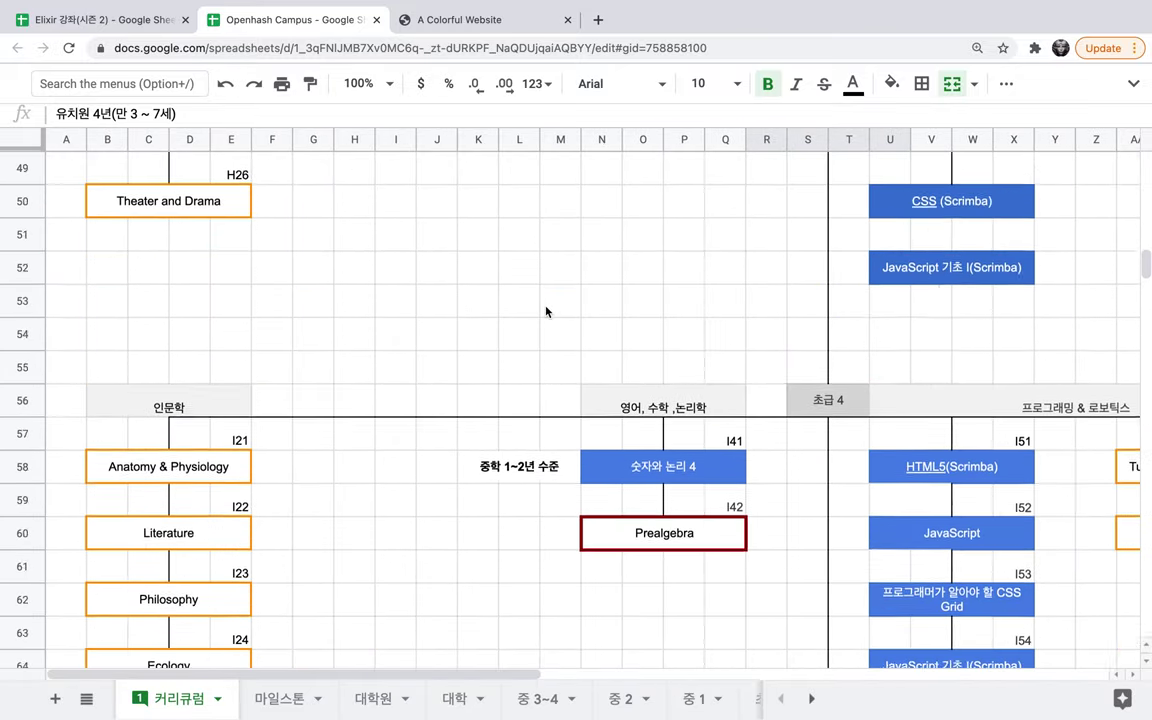
scroll(545, 311, down, 13)
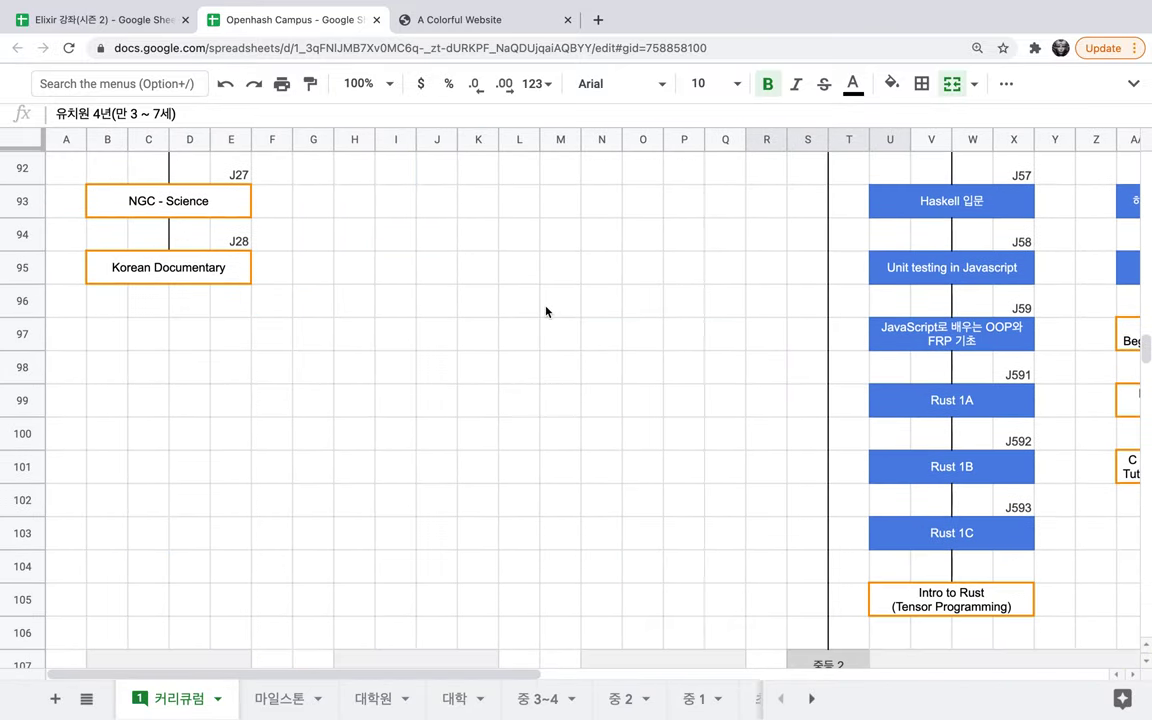
scroll(545, 311, down, 5)
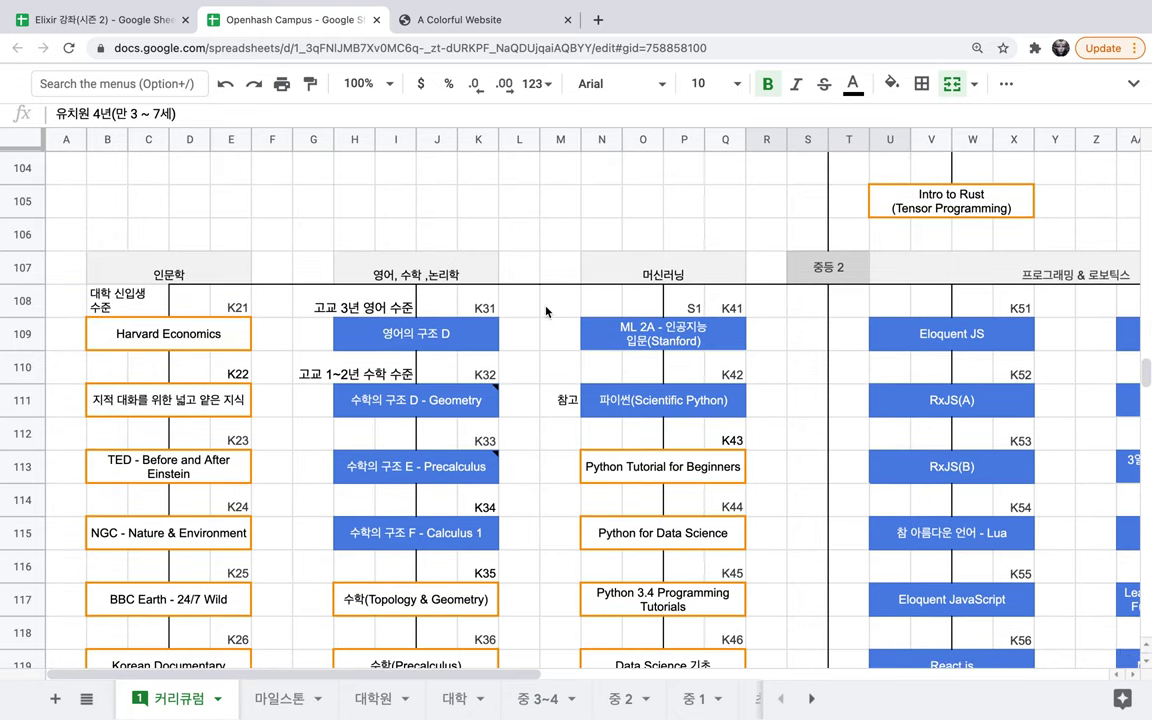
scroll(545, 311, down, 5)
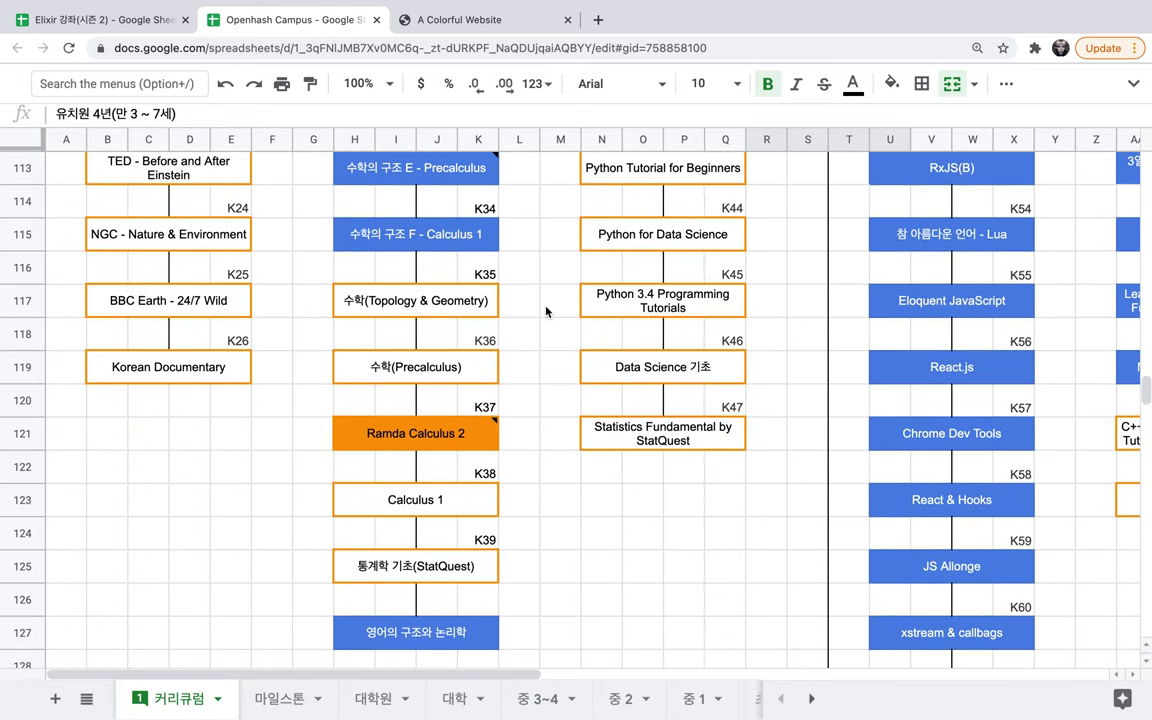
scroll(545, 311, right, 4)
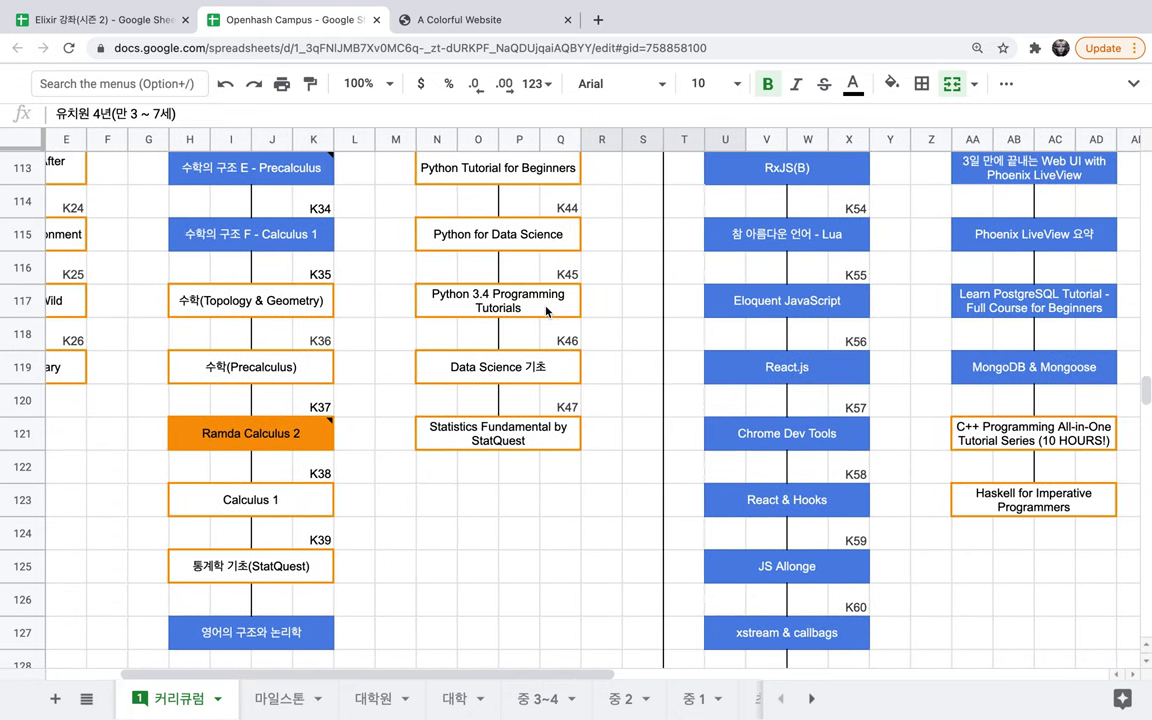
scroll(545, 311, right, 1)
scroll(545, 311, down, 3)
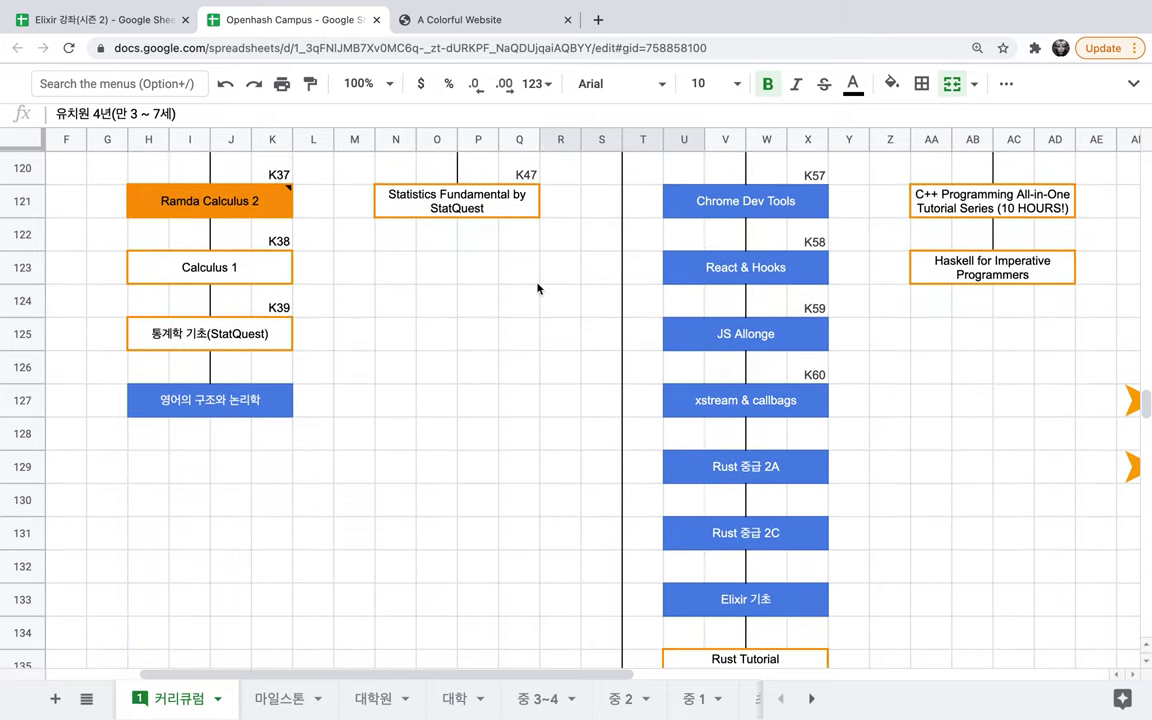
Switch back to the git sheet of the Elixir course spreadsheet and make row 3 taller.
click(152, 24)
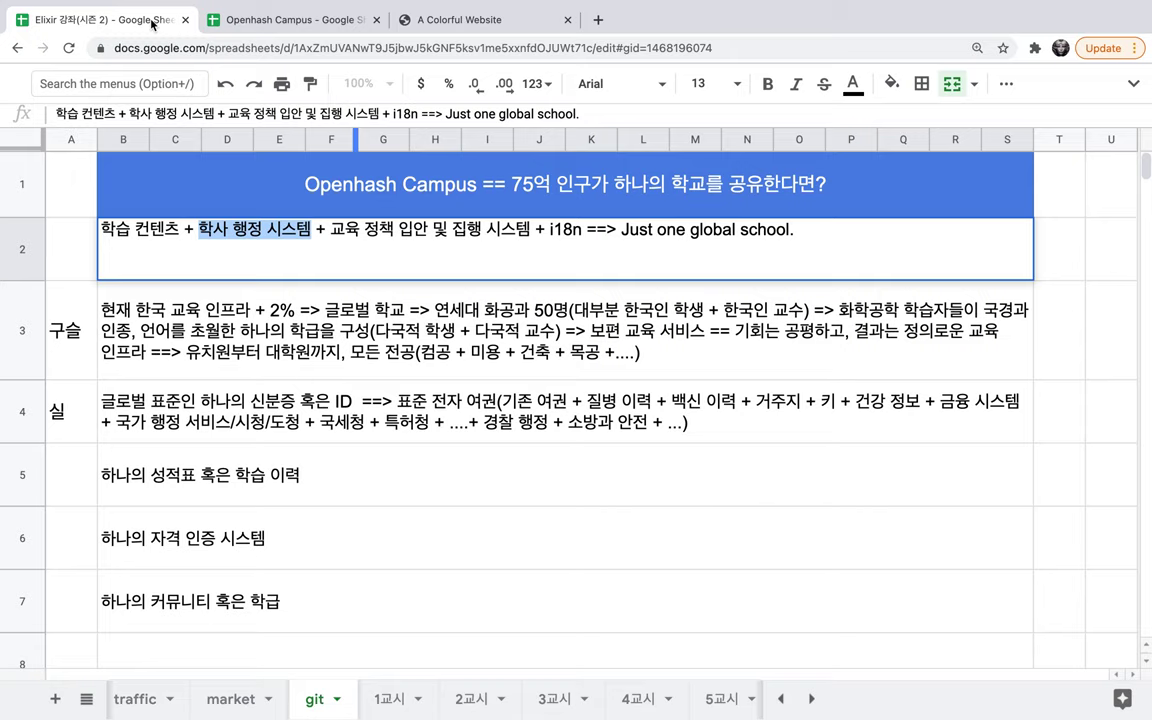
click(297, 328)
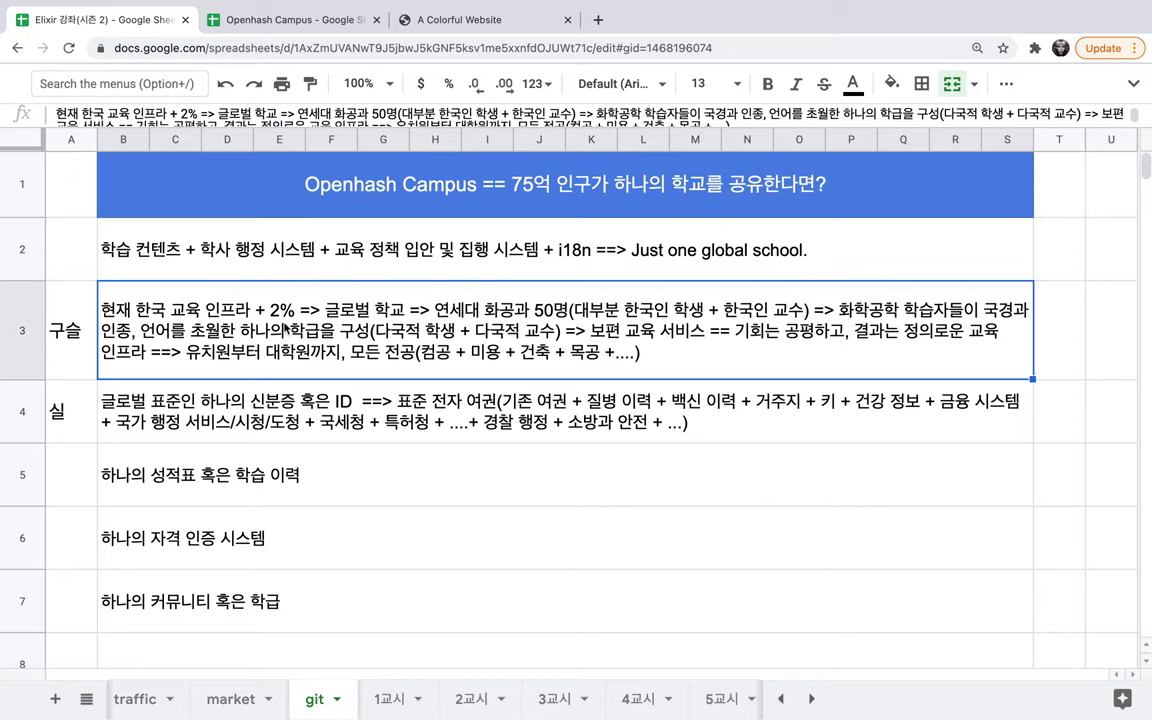
drag(23, 377, 23, 410)
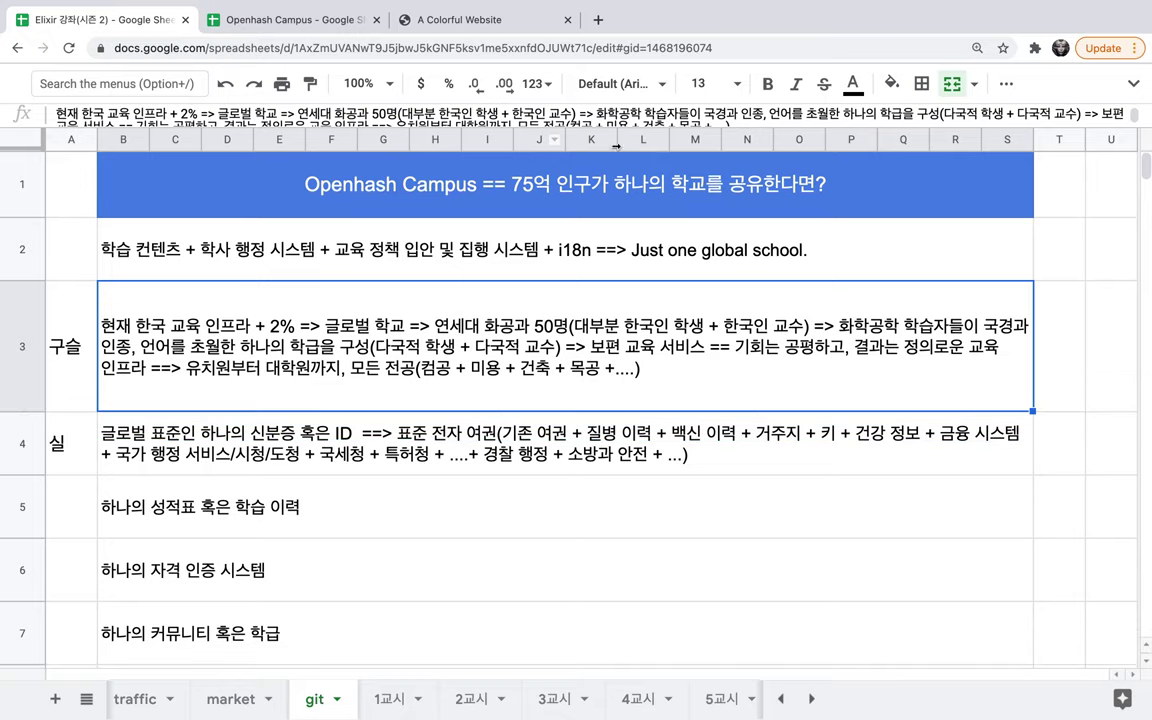
double_click(601, 191)
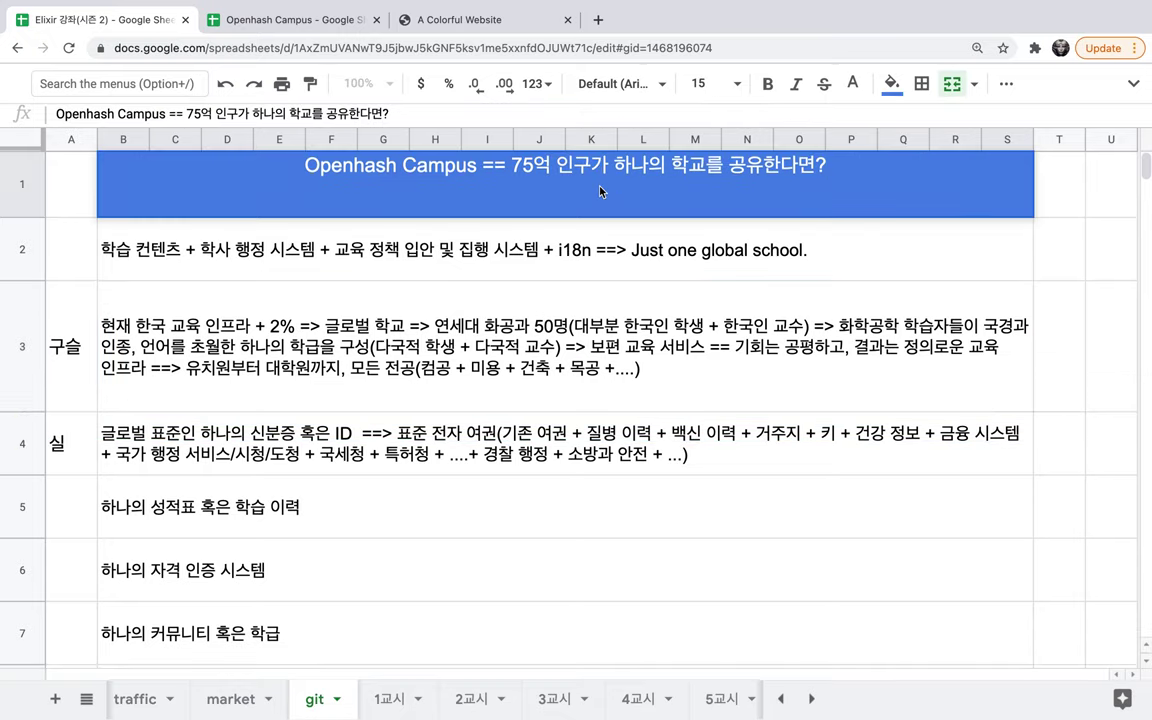
Switch to the Openhash Campus spreadsheet and examine the 중등 3~4 machine learning, programming and computer science courses.
click(316, 24)
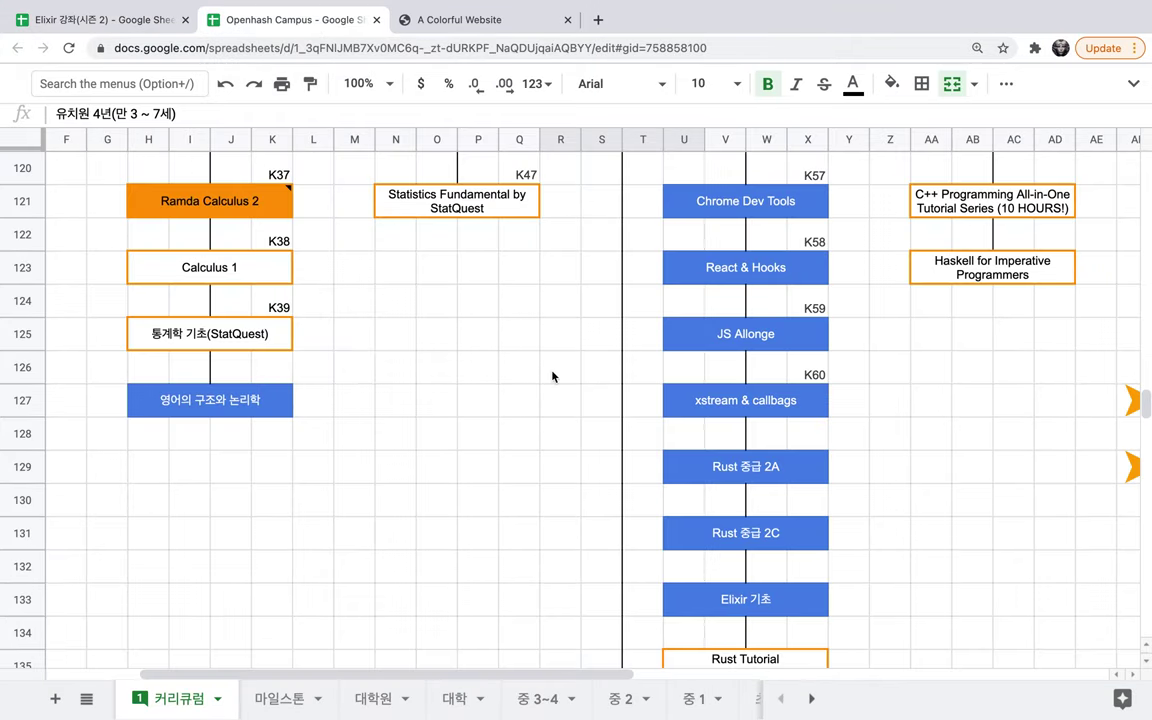
scroll(553, 376, down, 5)
scroll(553, 376, down, 2)
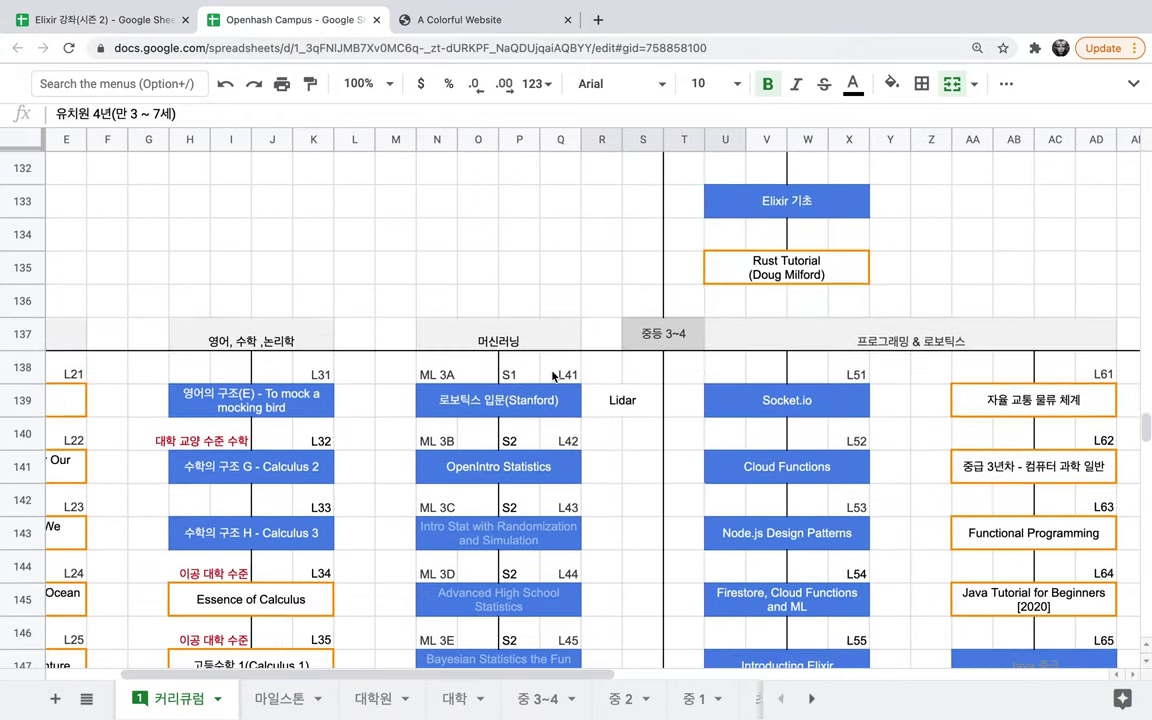
scroll(553, 376, right, 8)
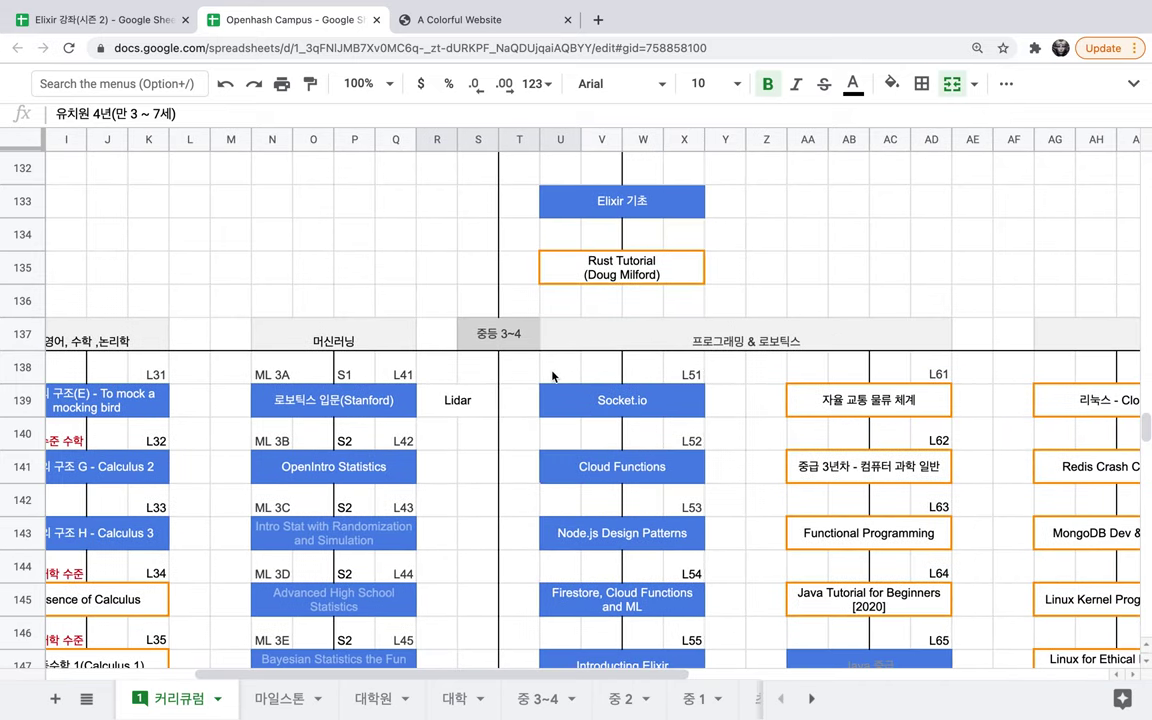
scroll(553, 376, down, 2)
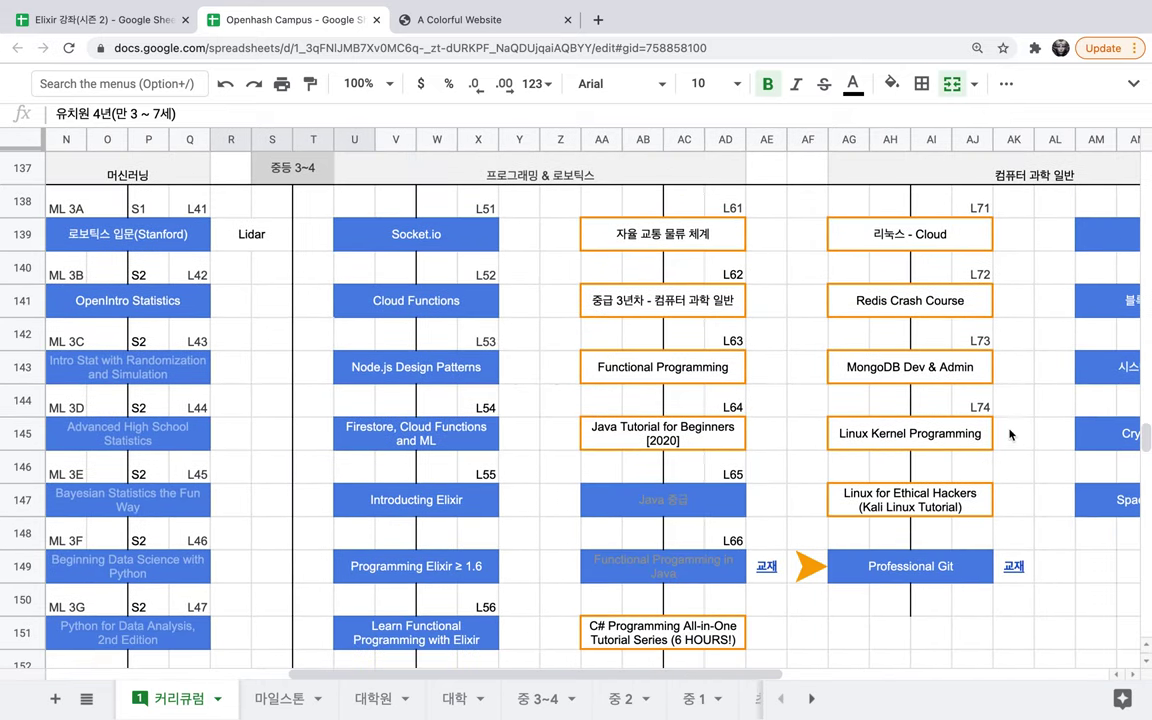
mouse_move(918, 241)
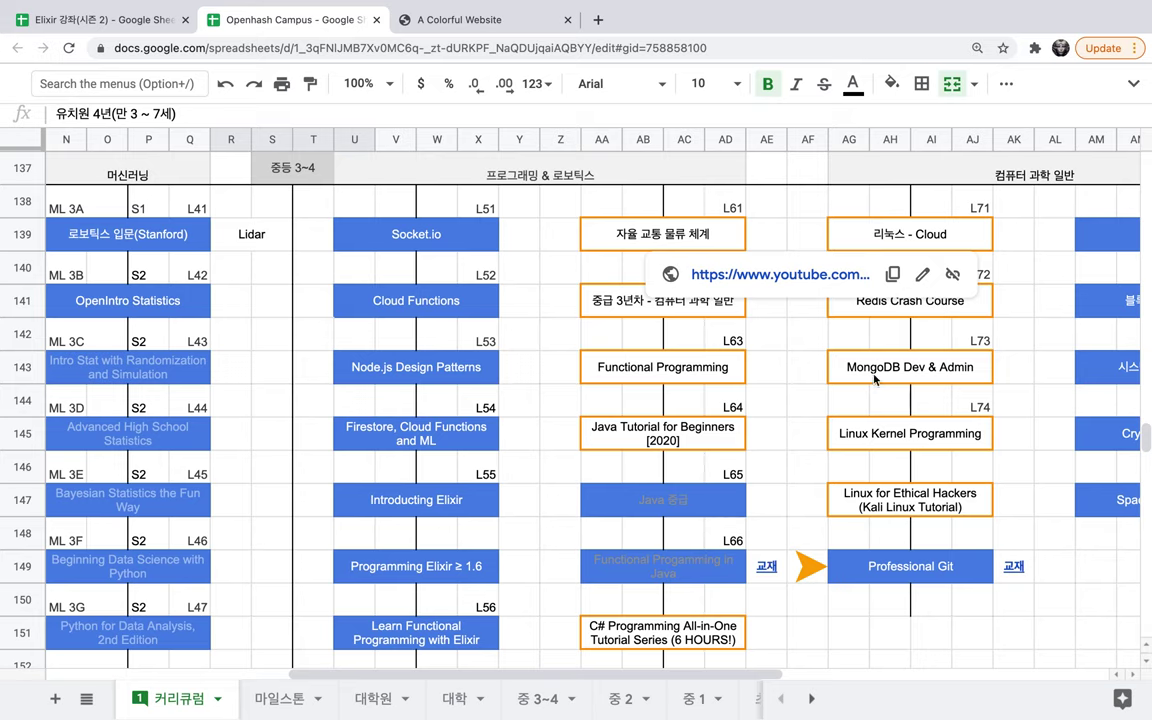
scroll(537, 398, left, 3)
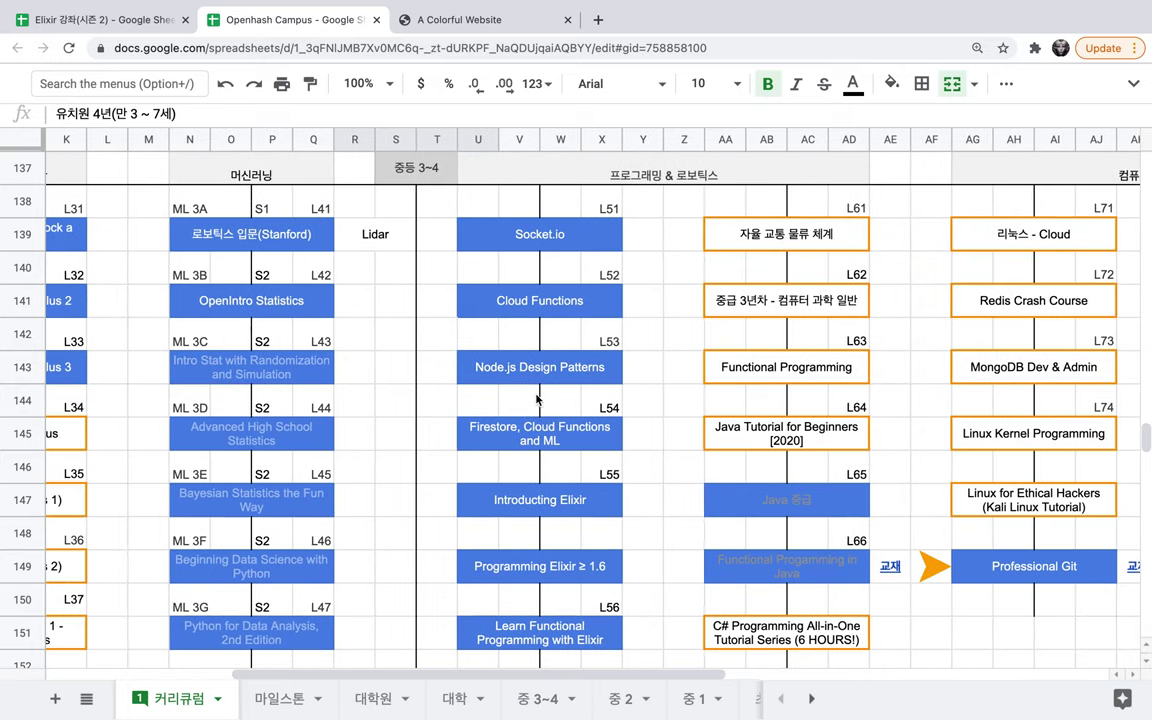
scroll(536, 398, down, 2)
scroll(536, 398, left, 1)
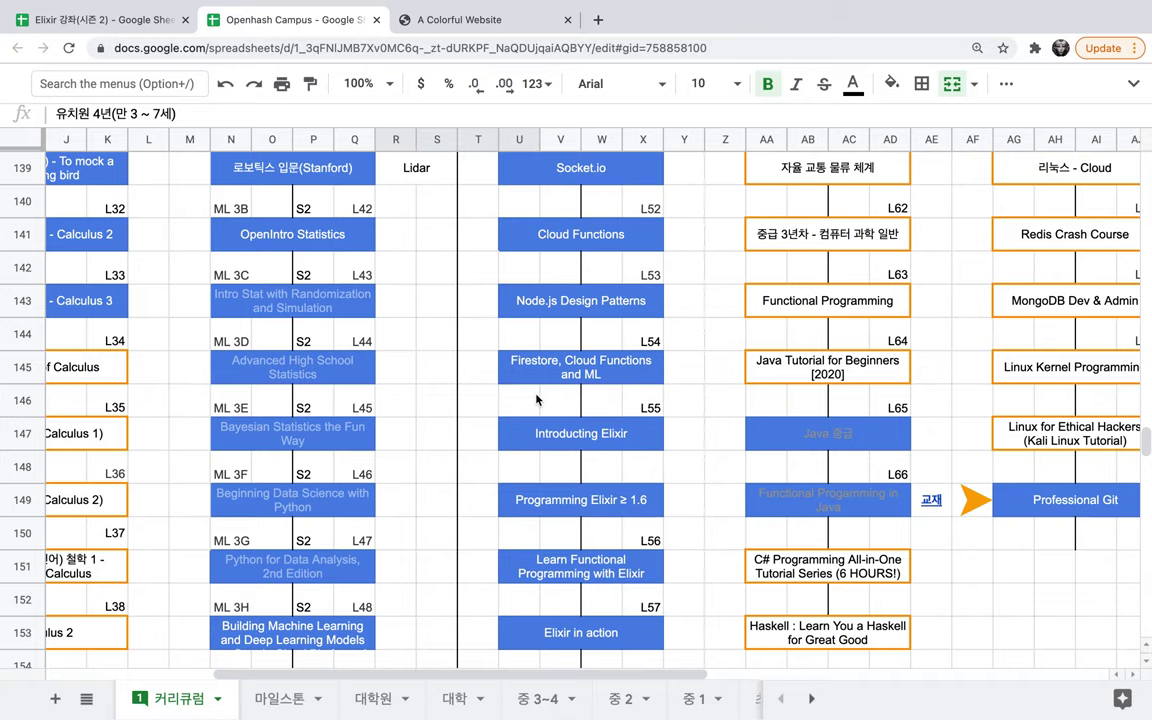
Return to the git sheet and insert "전자여권의 교육 인프라 익스텐션 ==> " before the row 5 text.
click(153, 21)
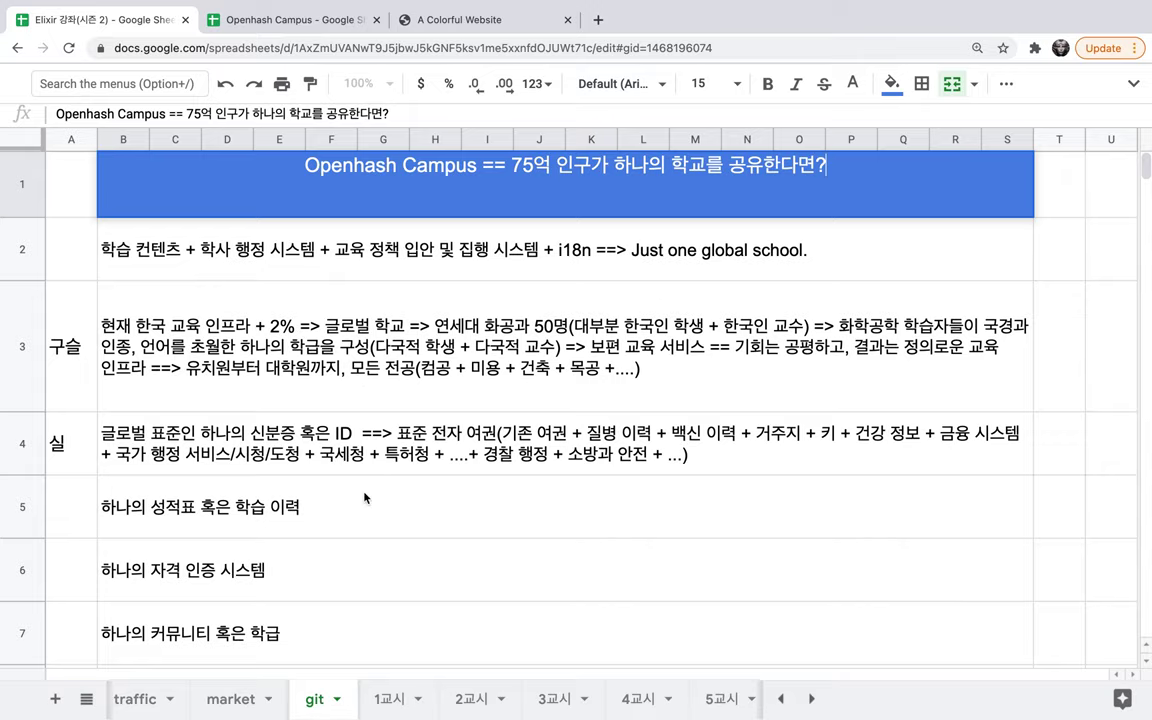
scroll(364, 497, down, 3)
double_click(301, 397)
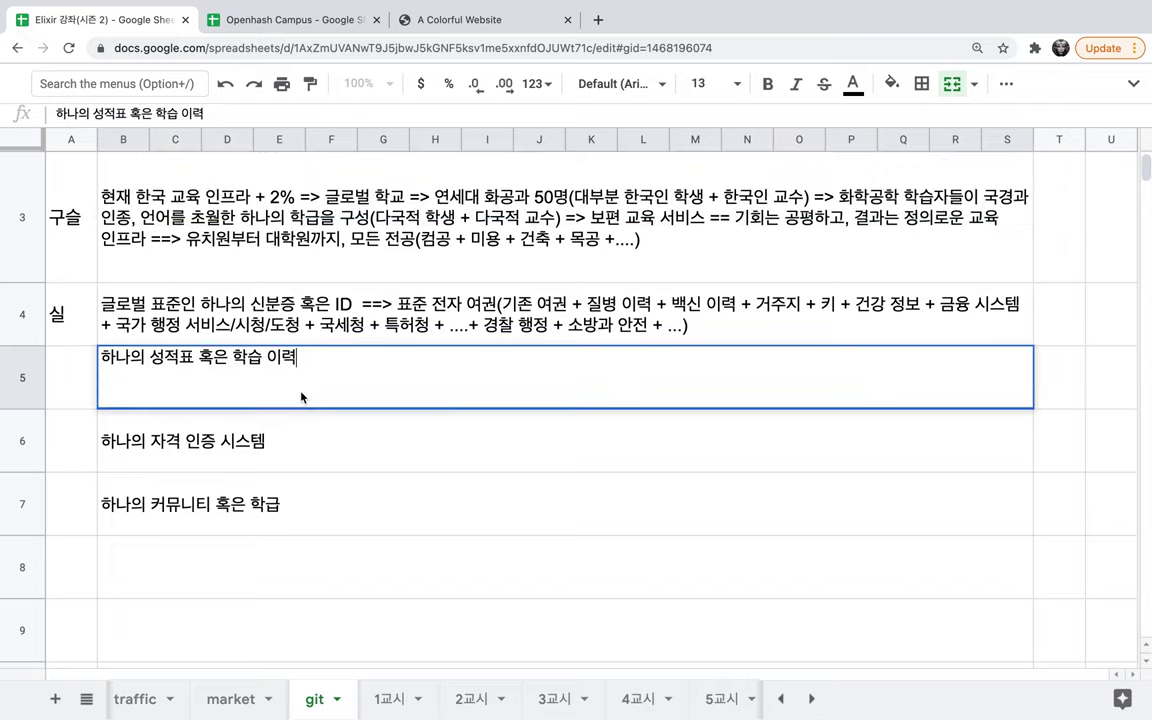
click(104, 357)
text(전자여구의 교육 )
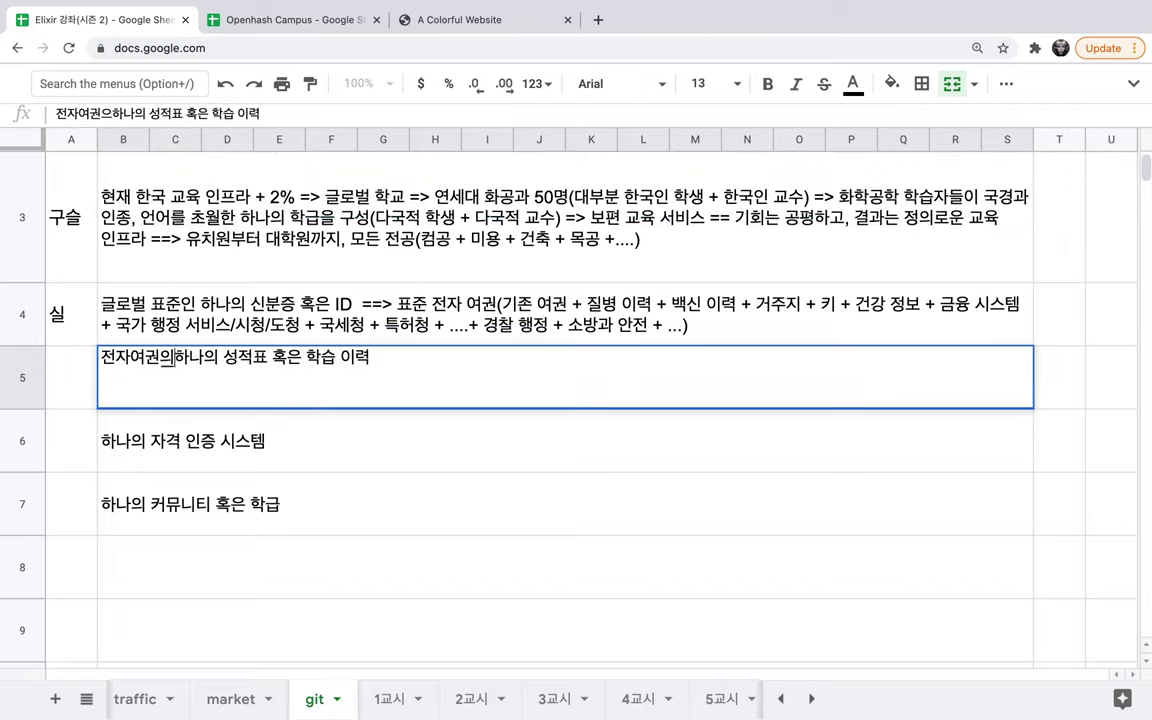
text(인)
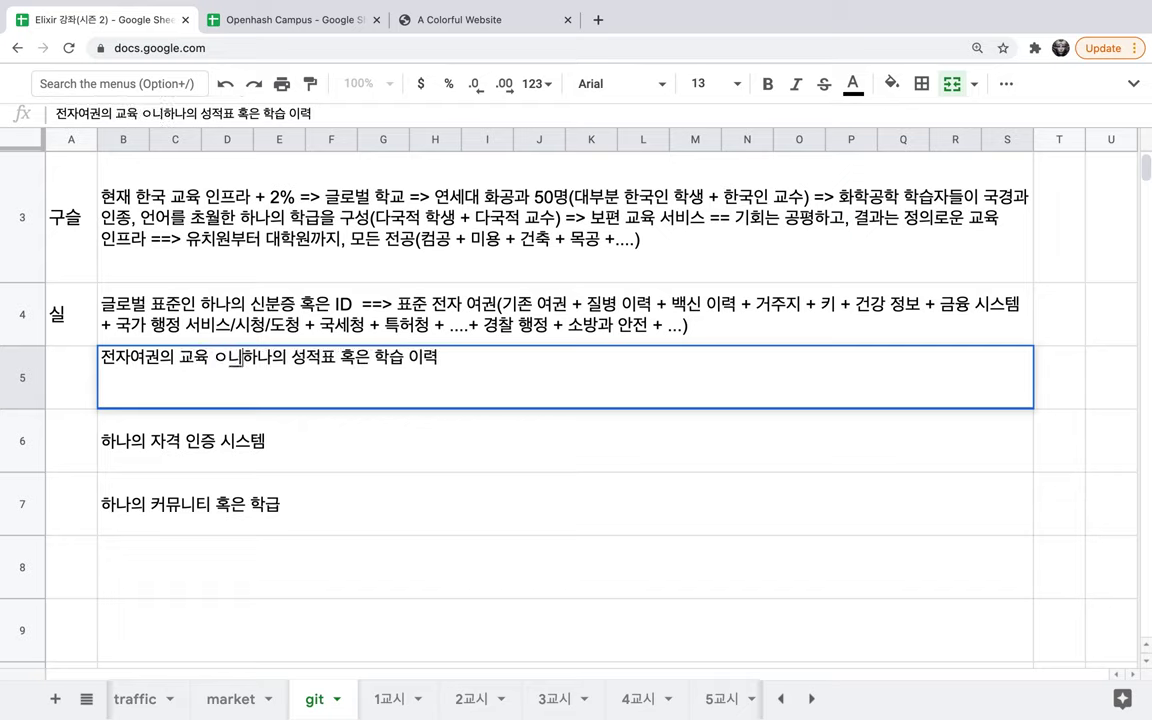
text(프라 익스)
text(텐션 ==)
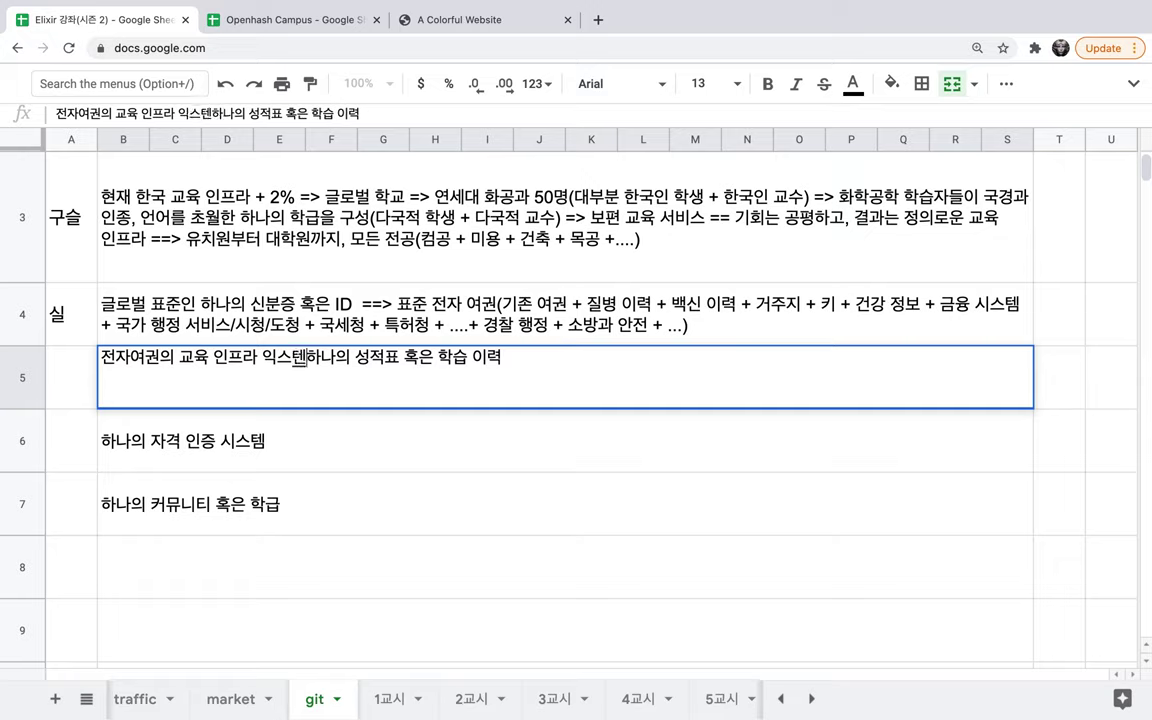
text(>)
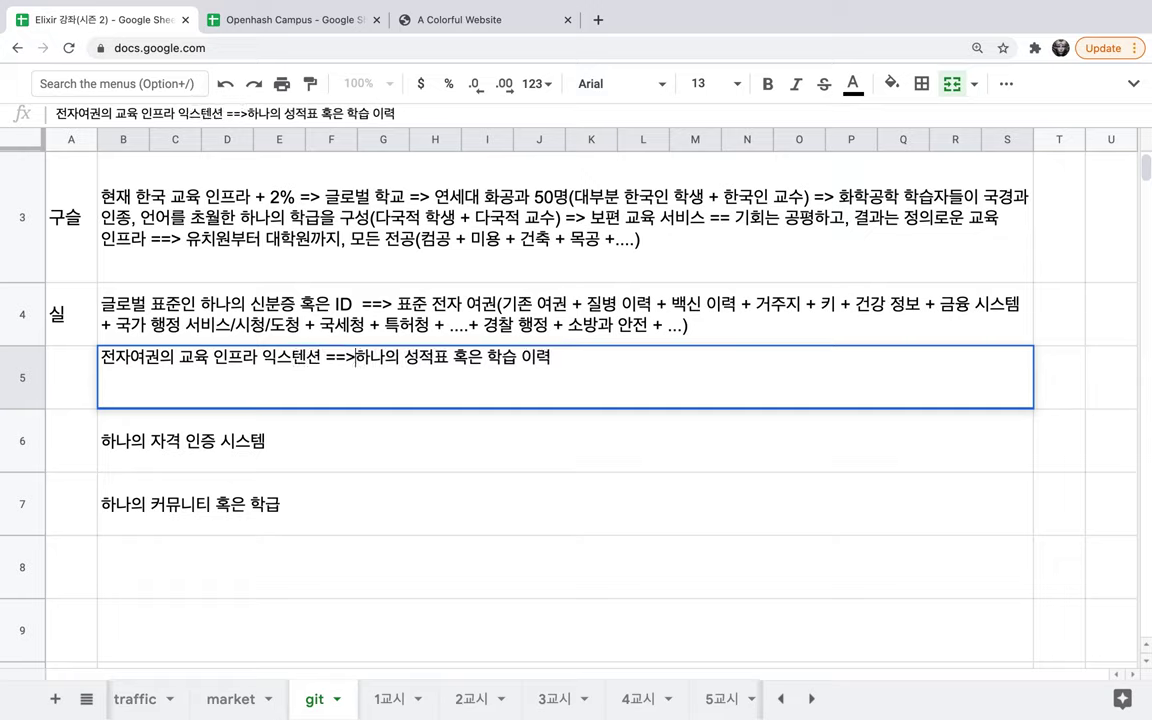
drag(278, 357, 306, 357)
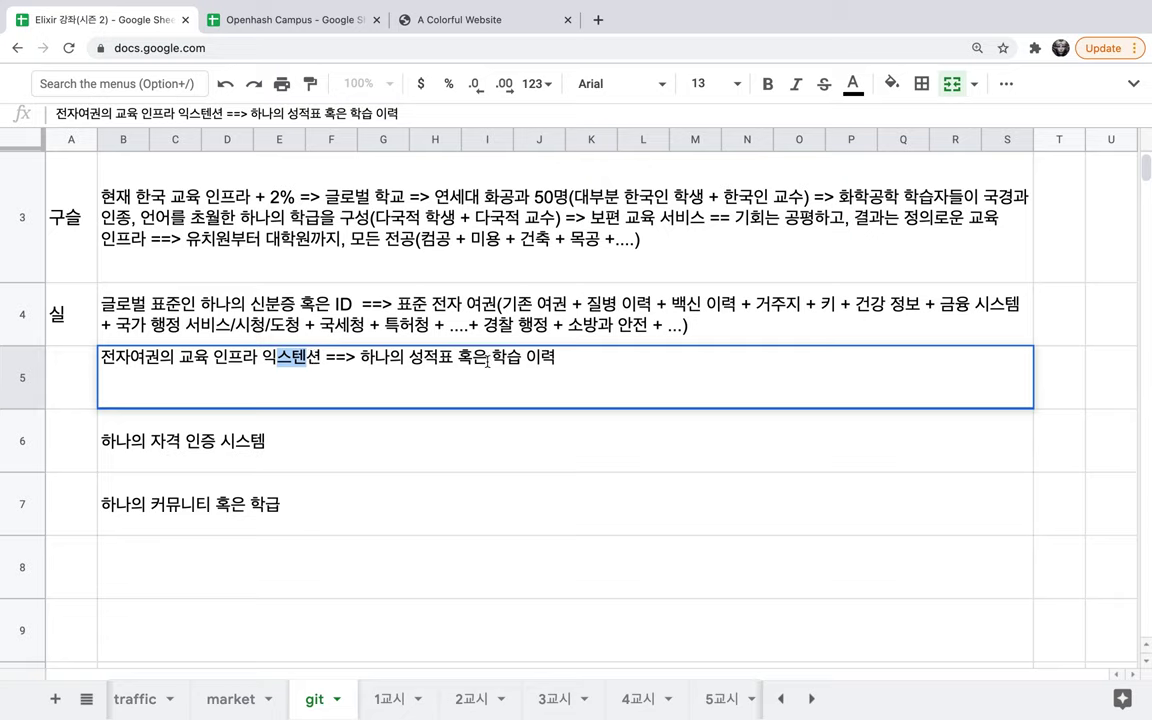
Extend the end of the row 5 text with "을 75억 인구에게 제공".
click(557, 358)
text(을 )
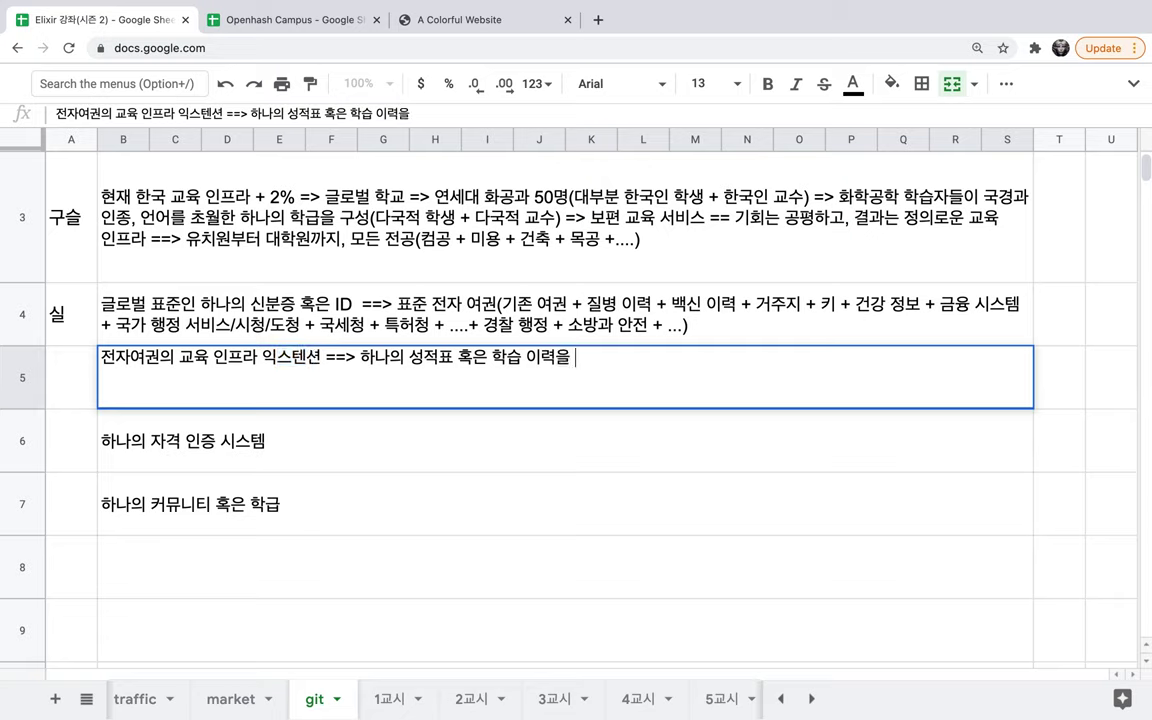
text(모든 인구에게 제공)
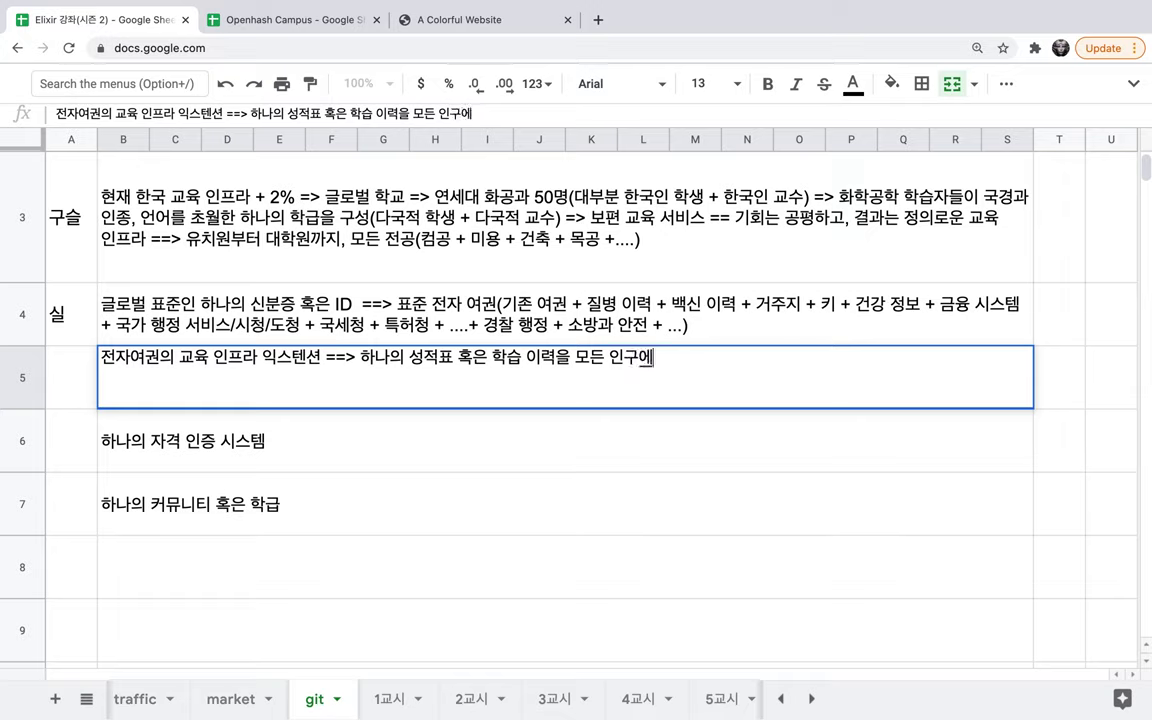
double_click(589, 358)
text(75억)
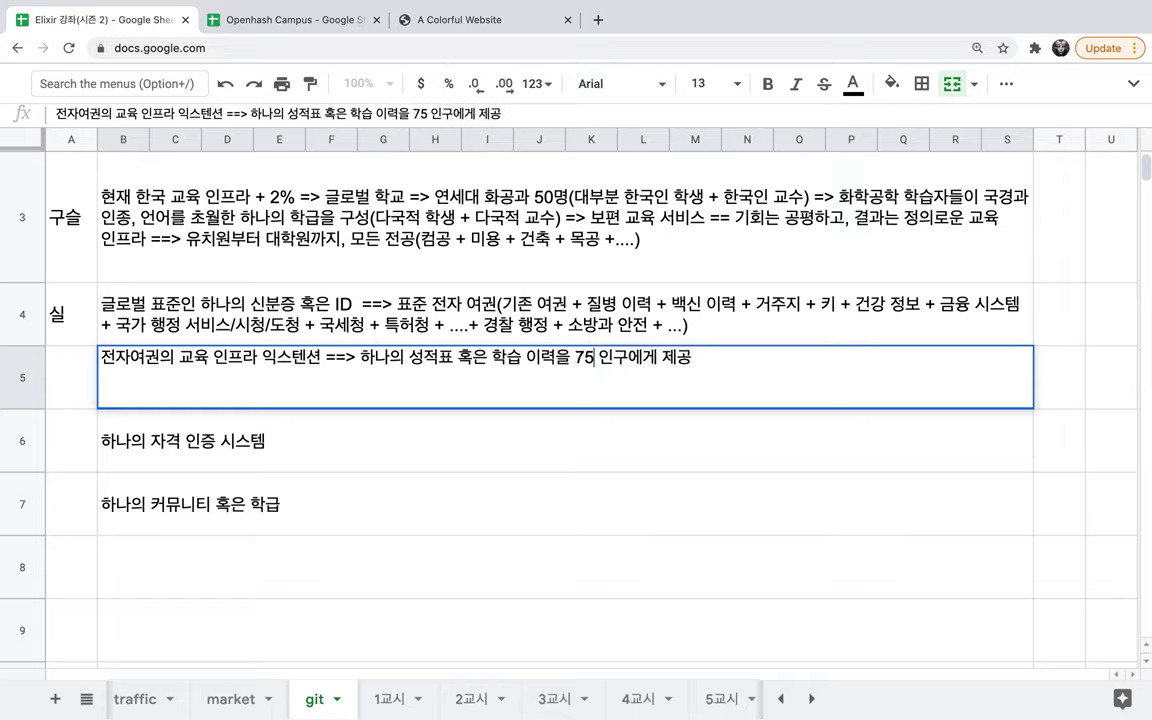
Continue the row 5 text with "== 누가 언제 어디서 누구와 무엇을 얼마나".
click(779, 361)
text(==)
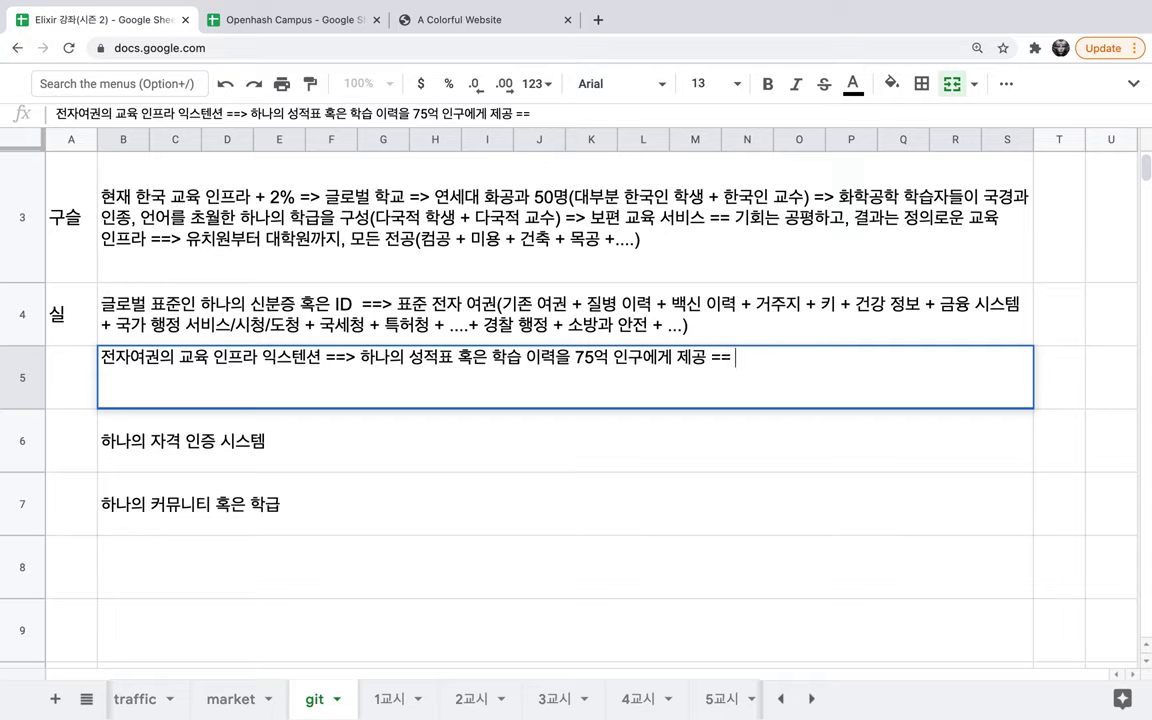
text( 누가 언제 얻디서 누구와)
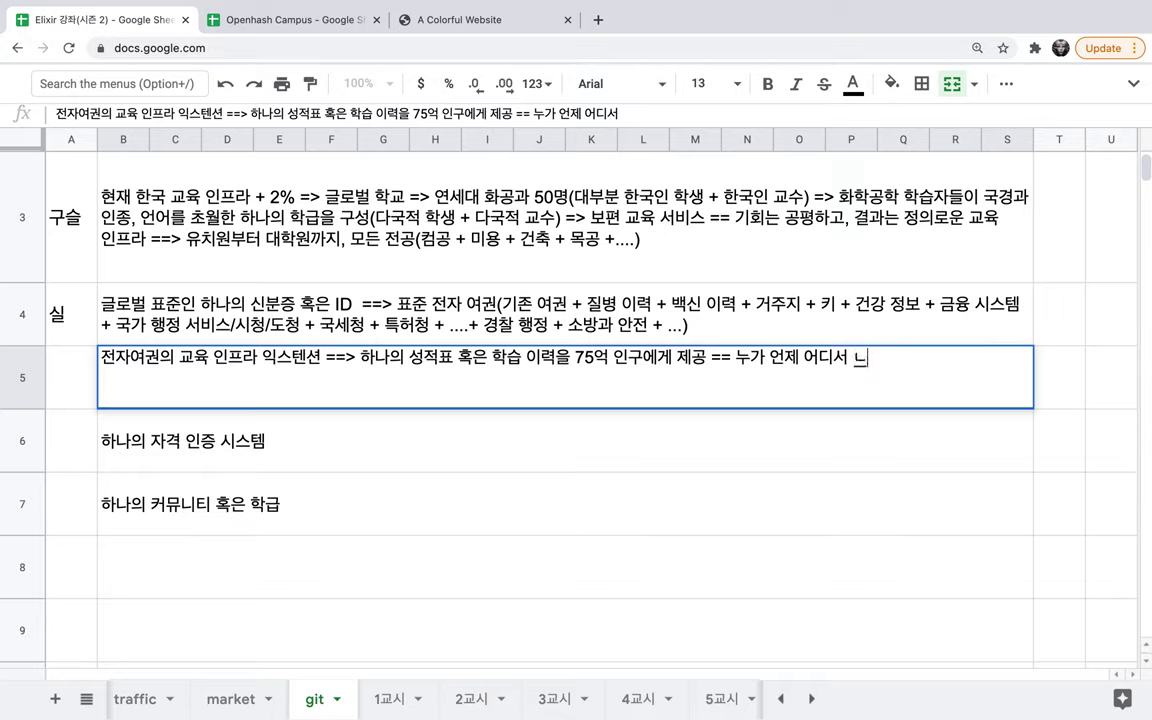
text( 무엇을 얼마)
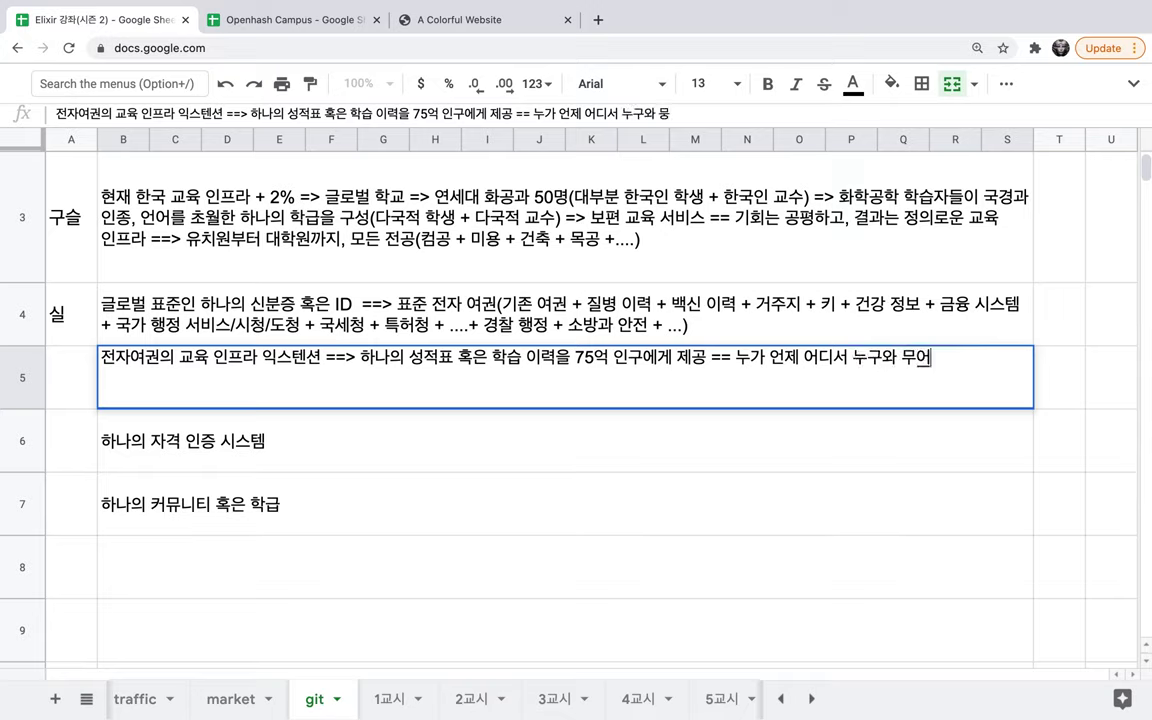
text(나)
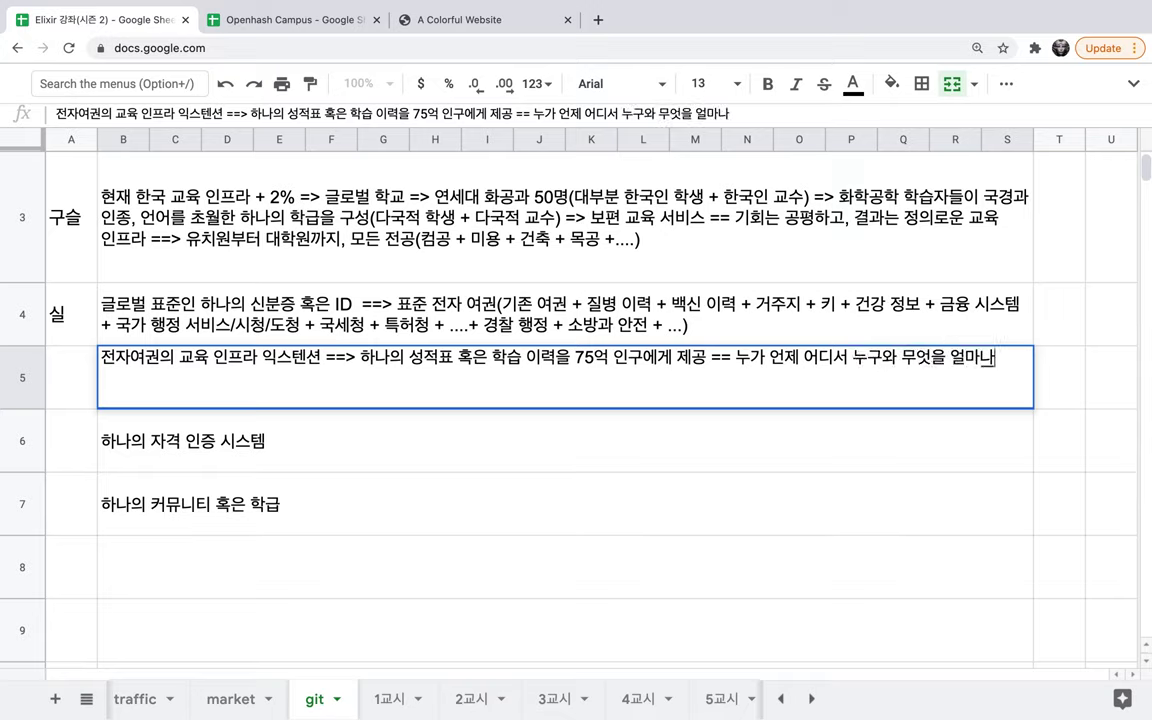
Continue the row 5 text with " 공부했고, 그 결과로 측정 가능한 성적 혹은 시험 결과 ".
text( 공부했고, 그 결과)
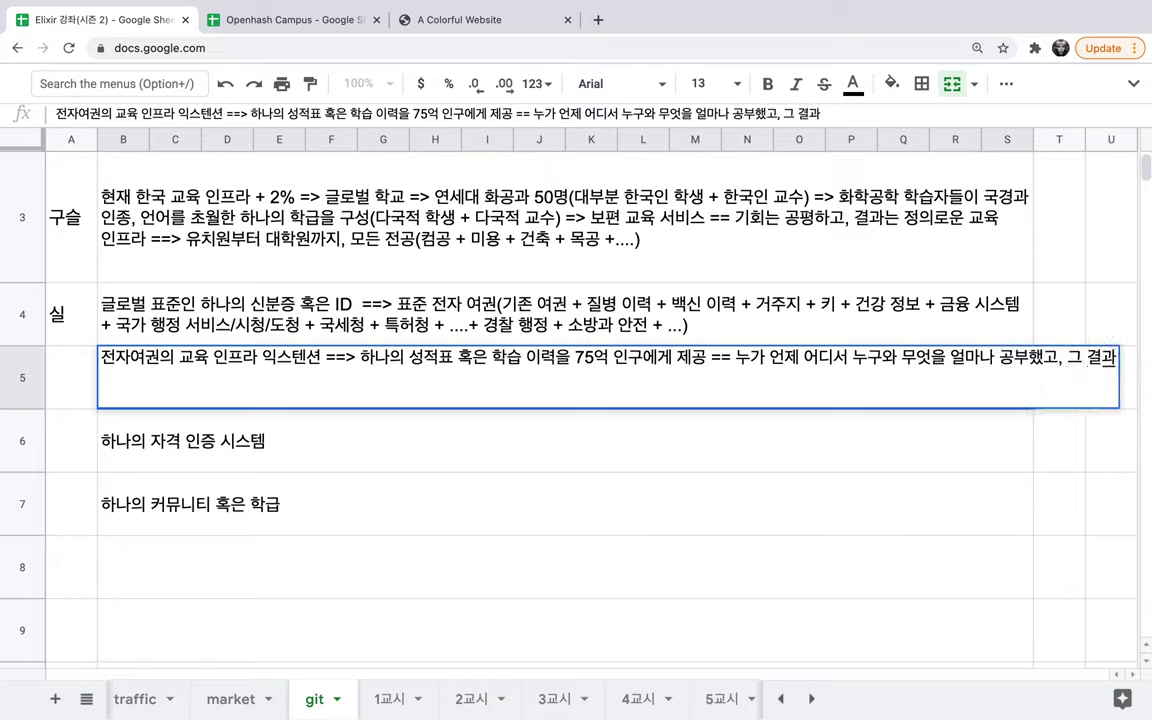
text(로 측정)
text( 가능한 성ㅈ)
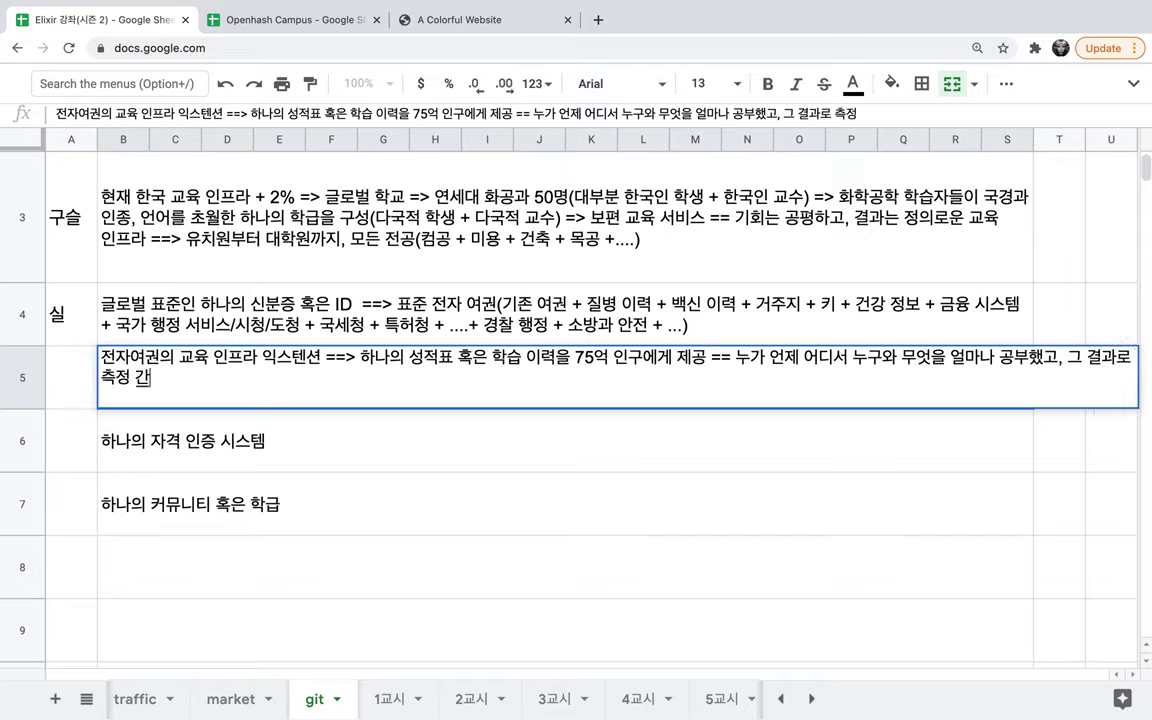
text(적)
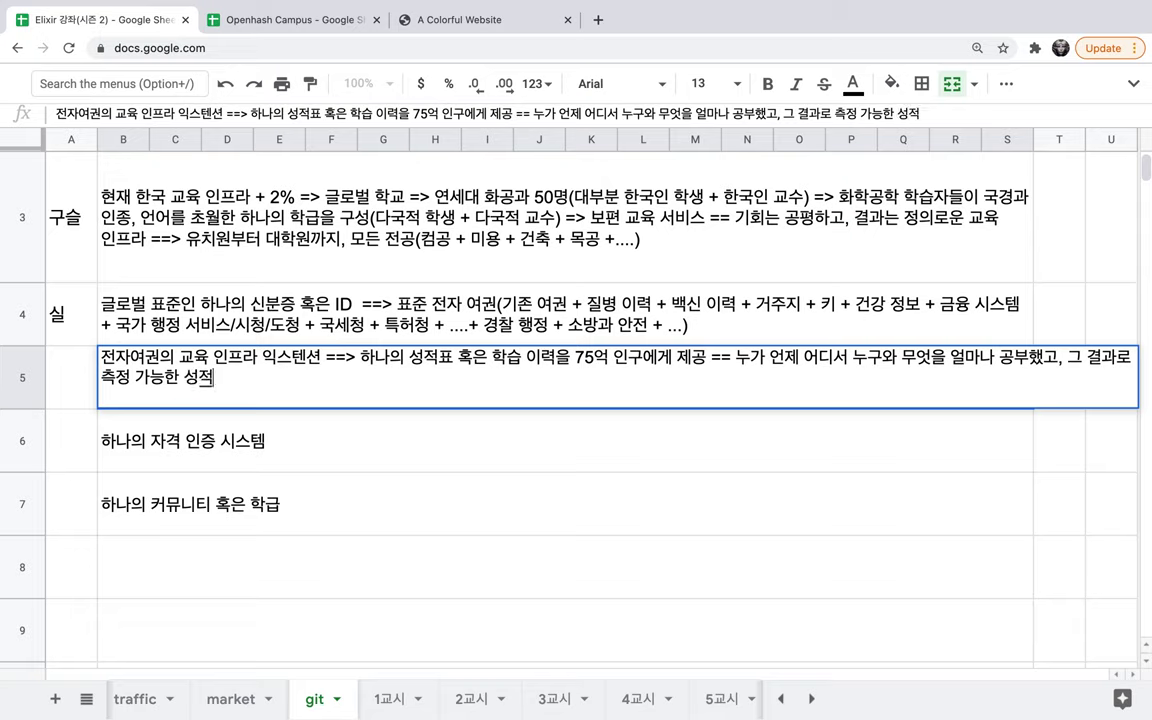
text( 혹은 시)
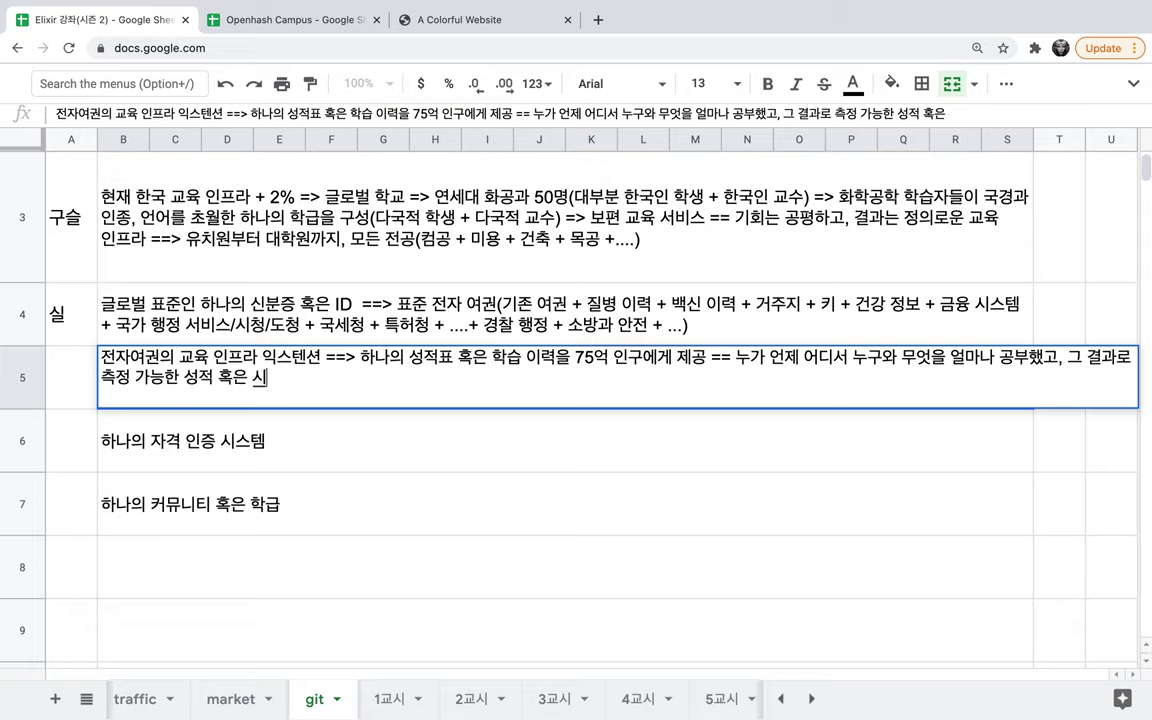
text(험 결과 )
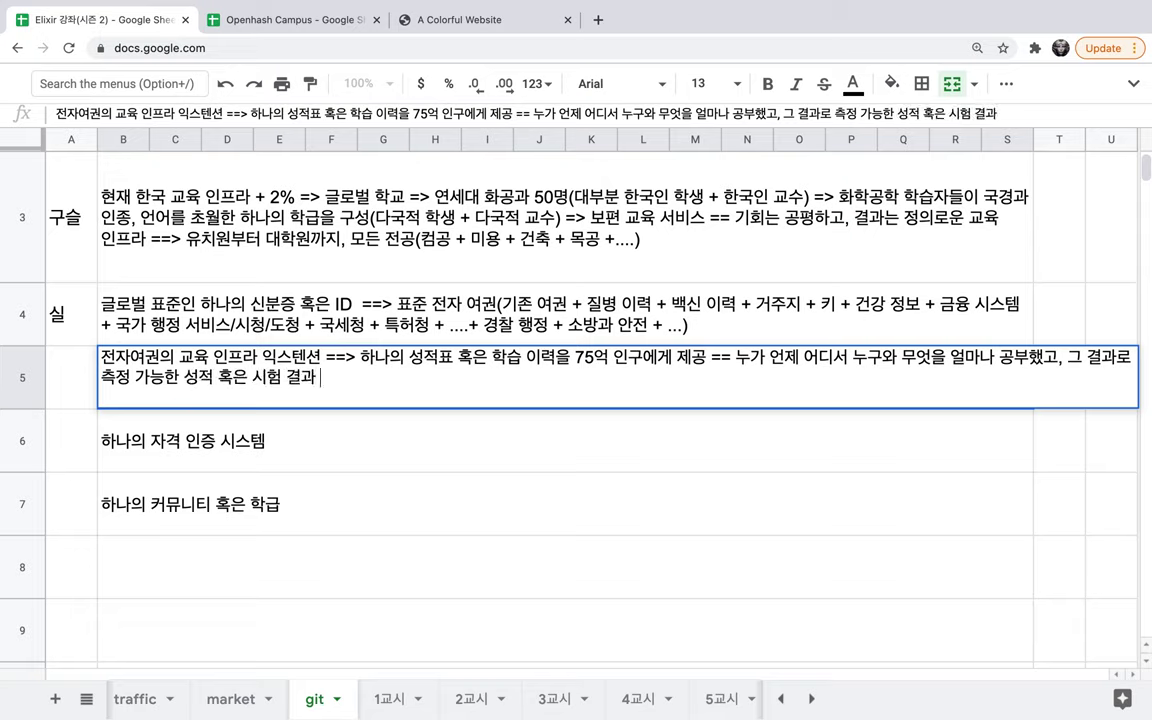
Finish the row 5 text with "등을 위변조 불가능한 기록으로 남기는 것 == Openhash Blockchain".
text(등을 위변)
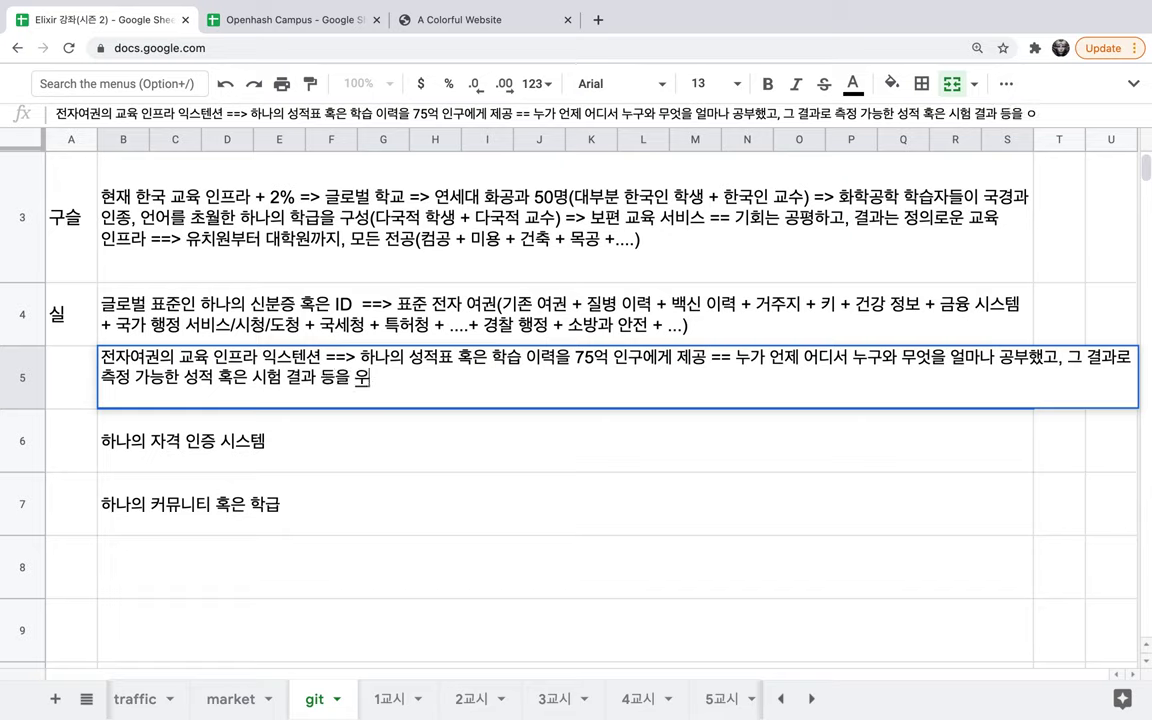
text(ㅜㄹ가능한 기록으)
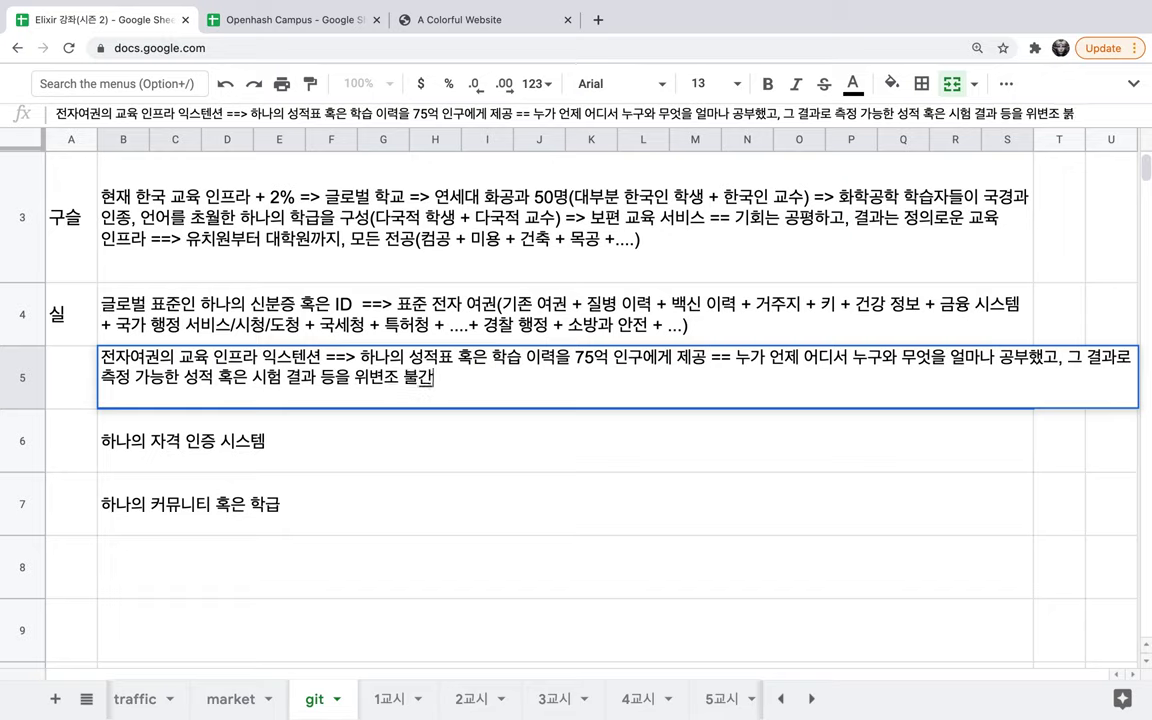
text(로 )
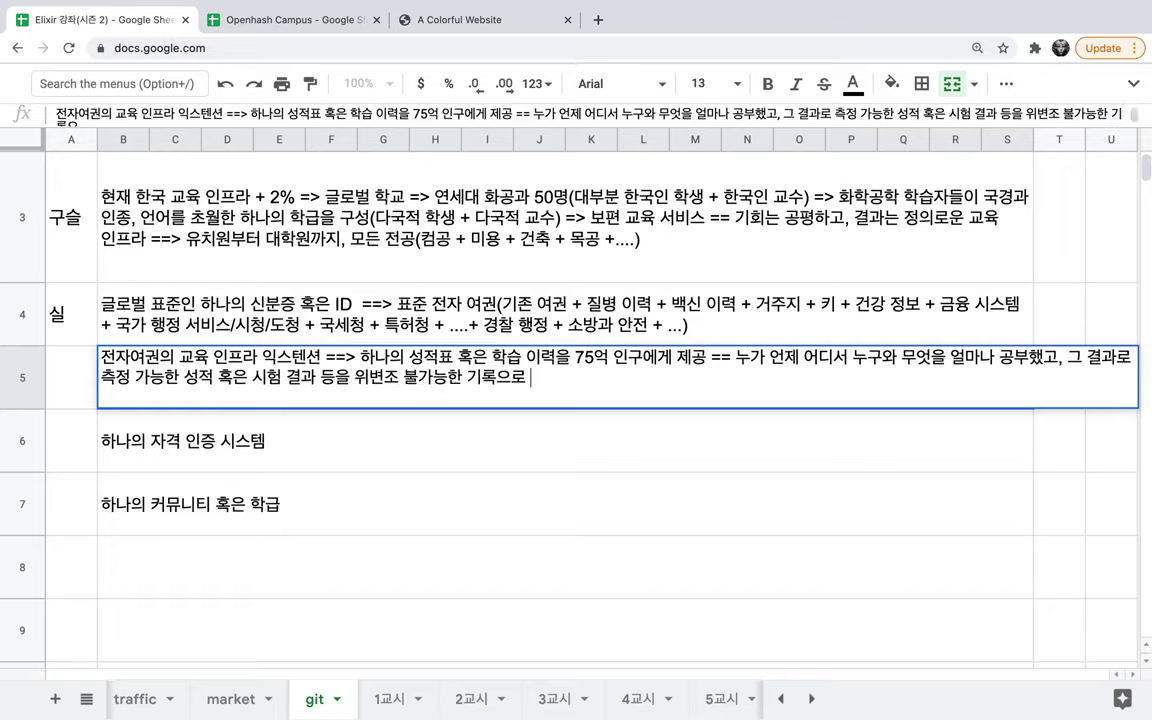
text(남기는 것 )
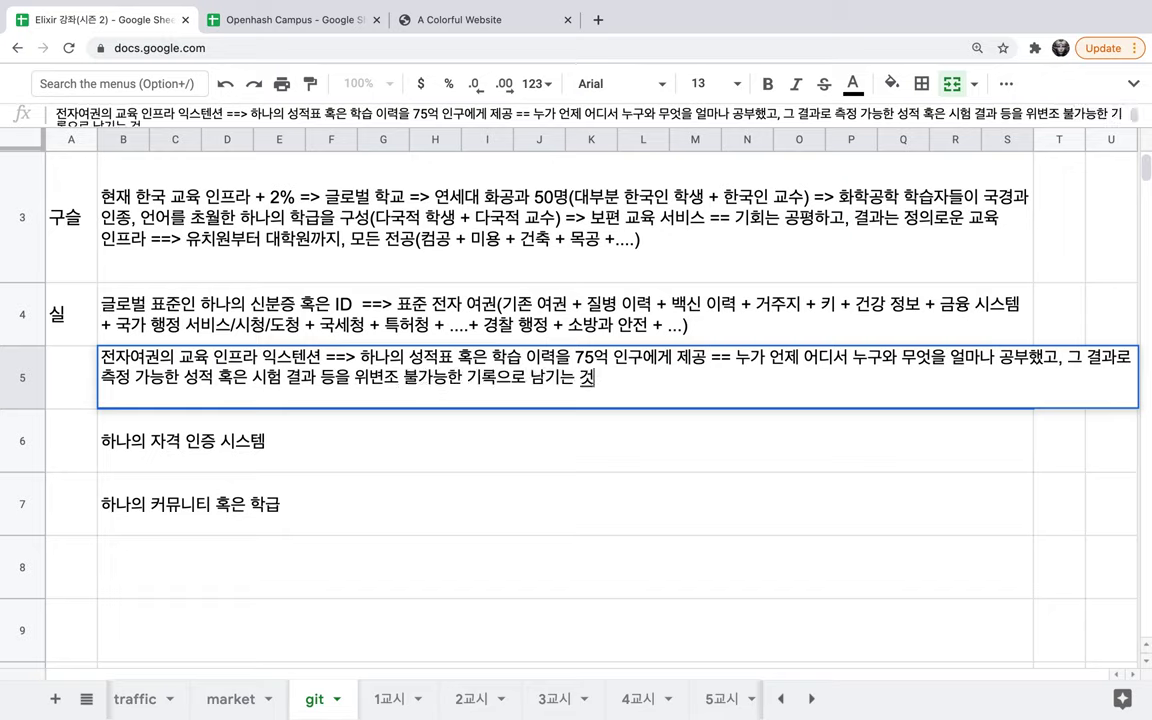
text(== Openhash )
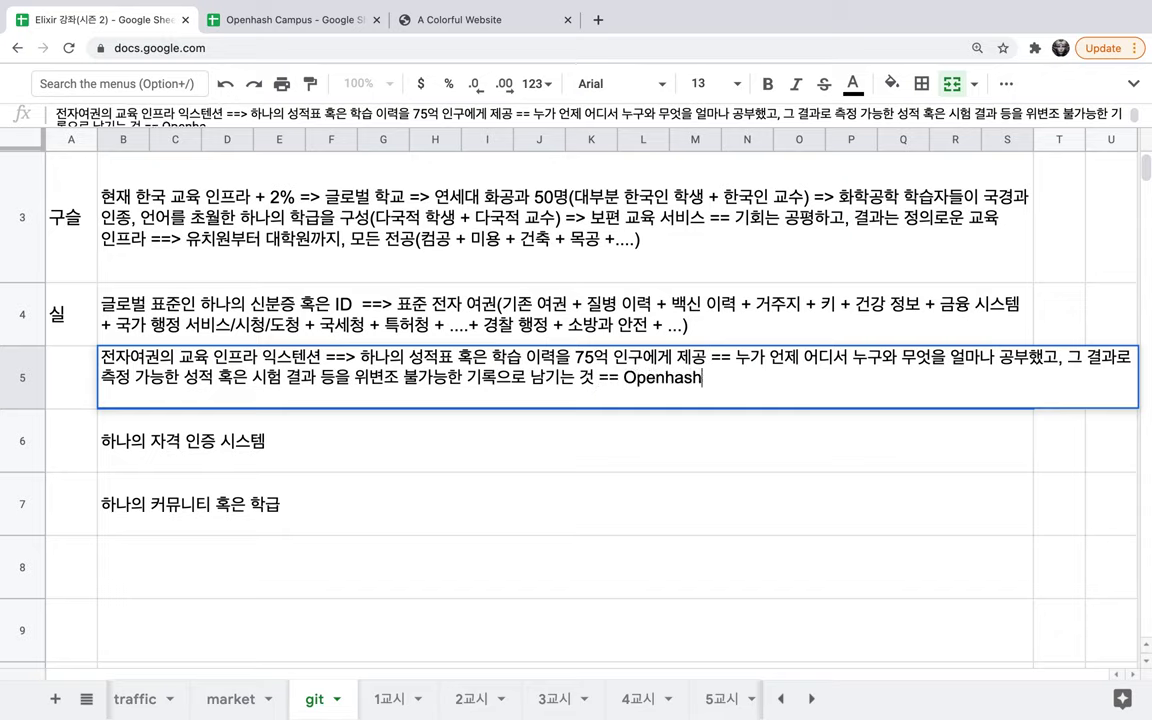
text(Blockchain)
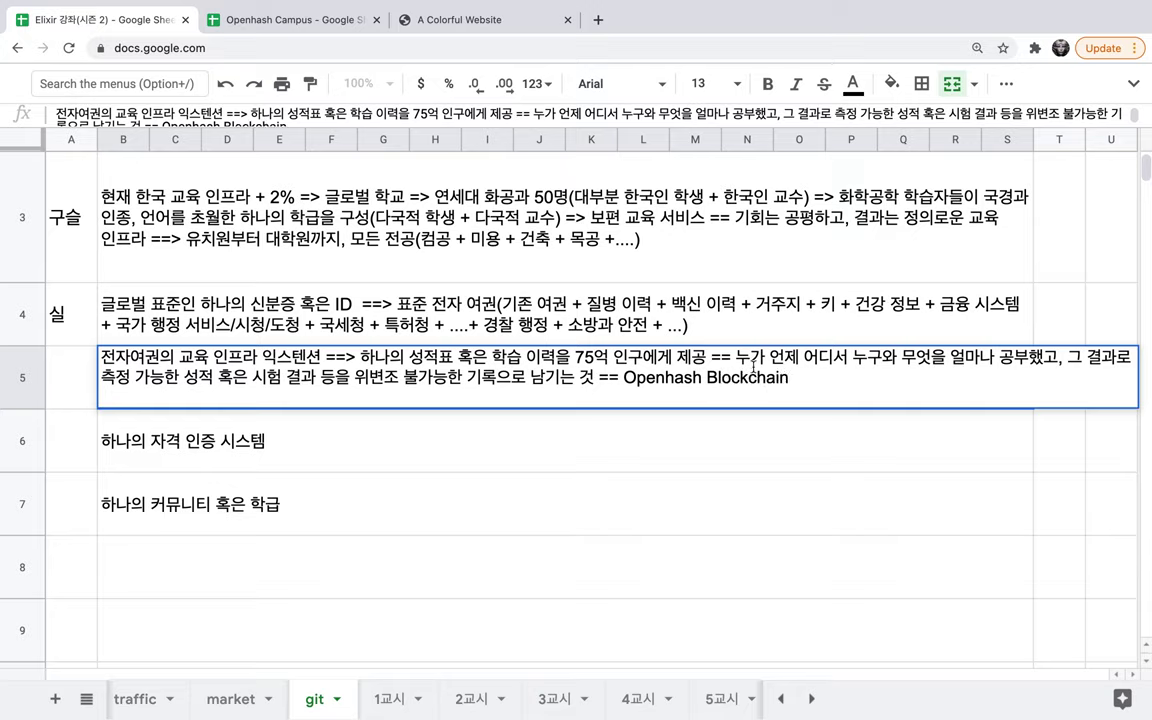
click(597, 380)
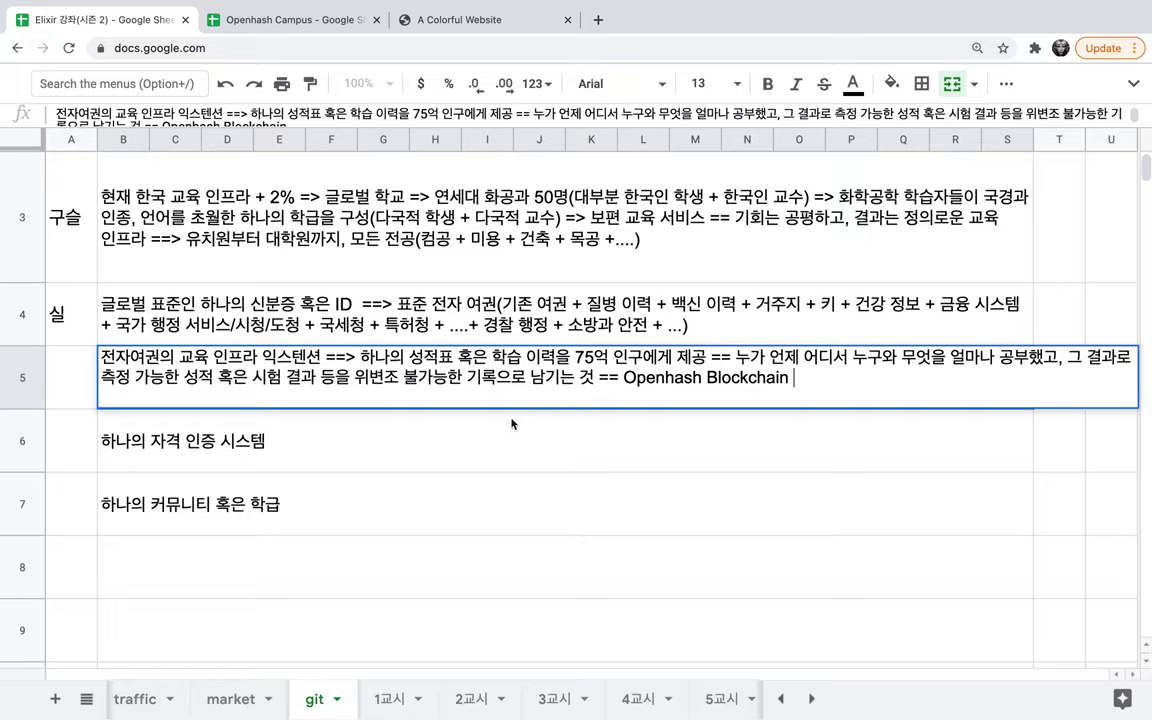
Extend the row 6 text on the single qualification system with " == 국가 별로 의사, 변호사, 변리사, ".
double_click(327, 471)
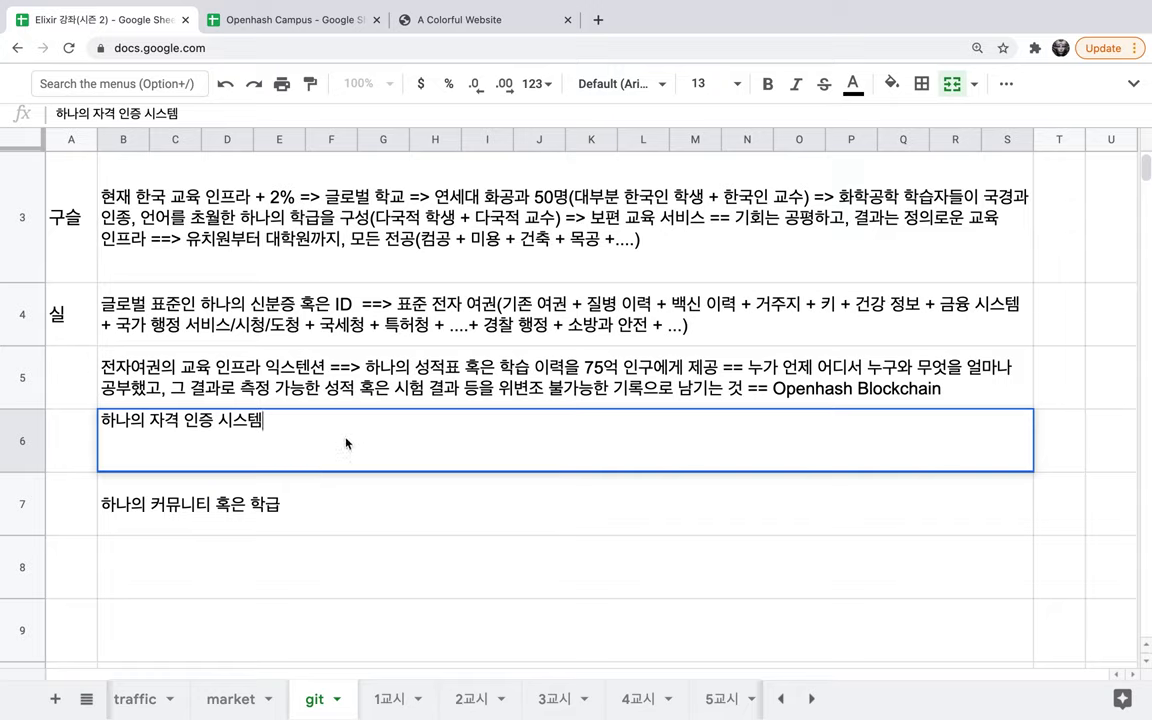
text(== )
text(mm)
key(BackSpace)
key(BackSpace)
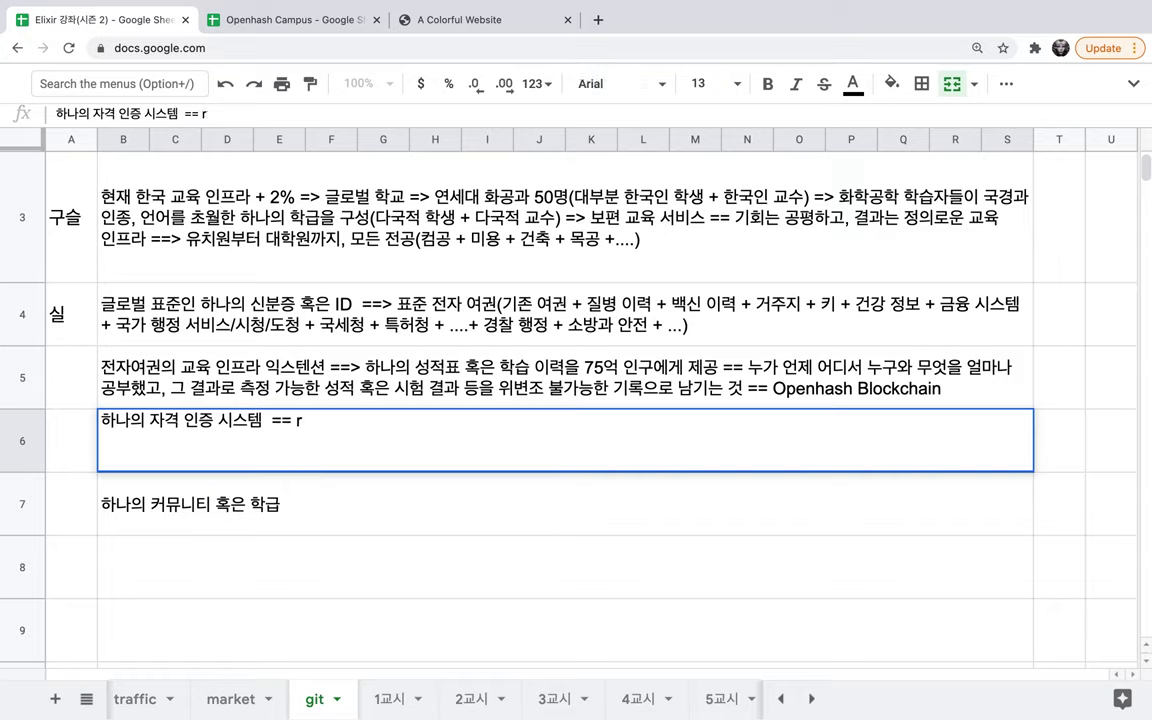
text(국가 별)
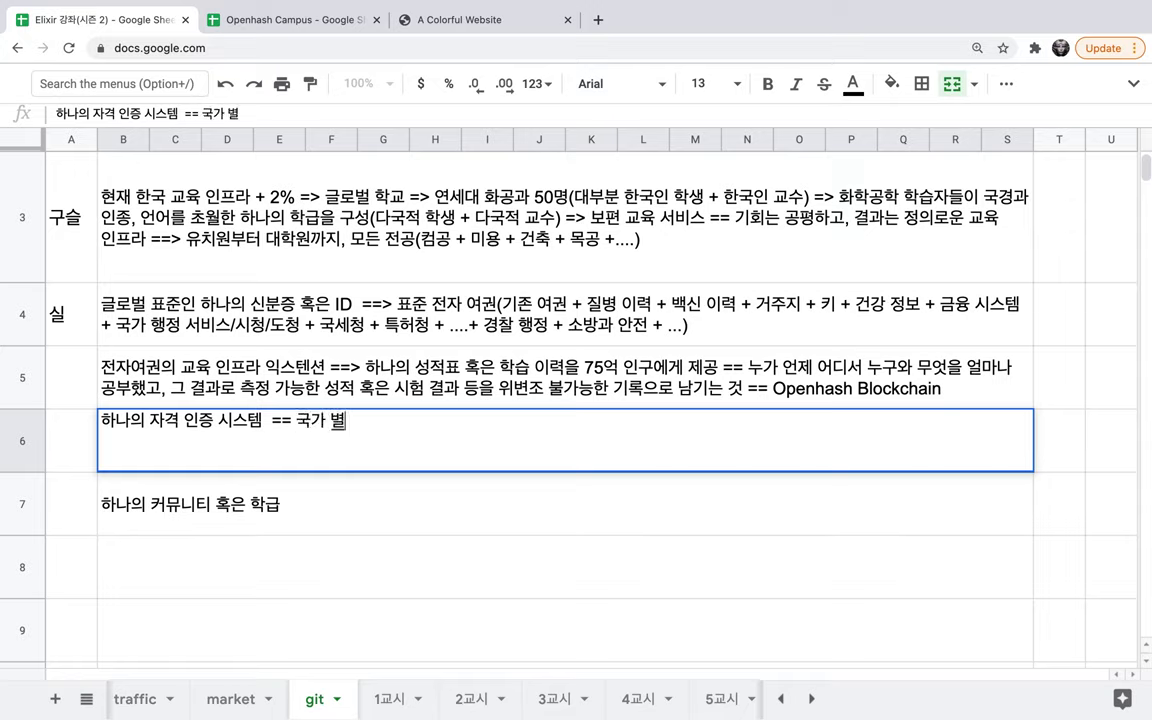
text(로 의사, 변화,)
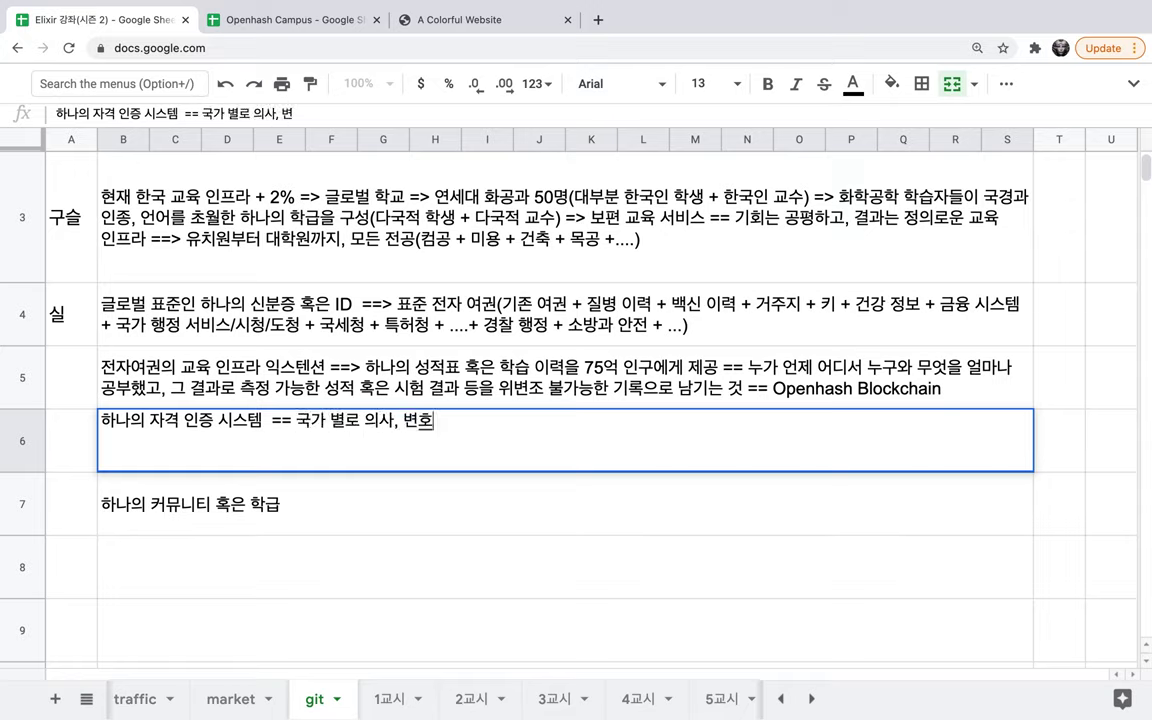
key(BackSpace)
key(BackSpace)
key(BackSpace)
text(호사, ㅂ변리사, )
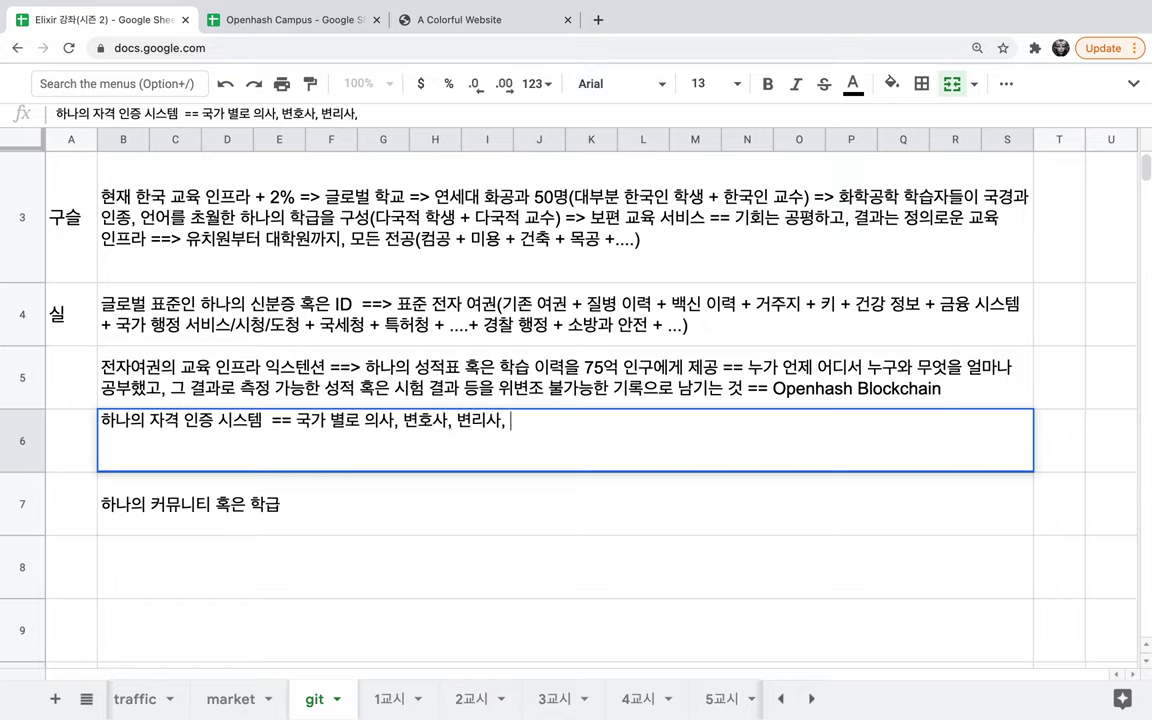
Add "회계사, 세무사, 기능사, 기사..." to the list of professions in row 6.
text(회계사, 세무사, )
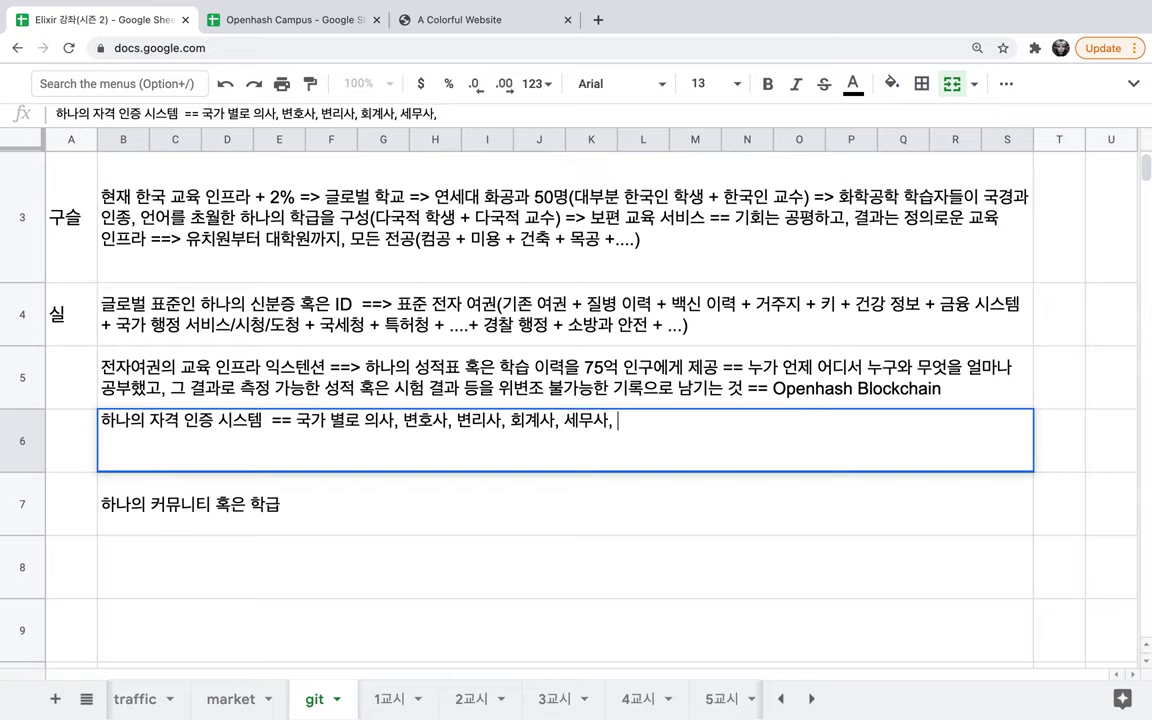
text(기능사, 기새)
text(...)
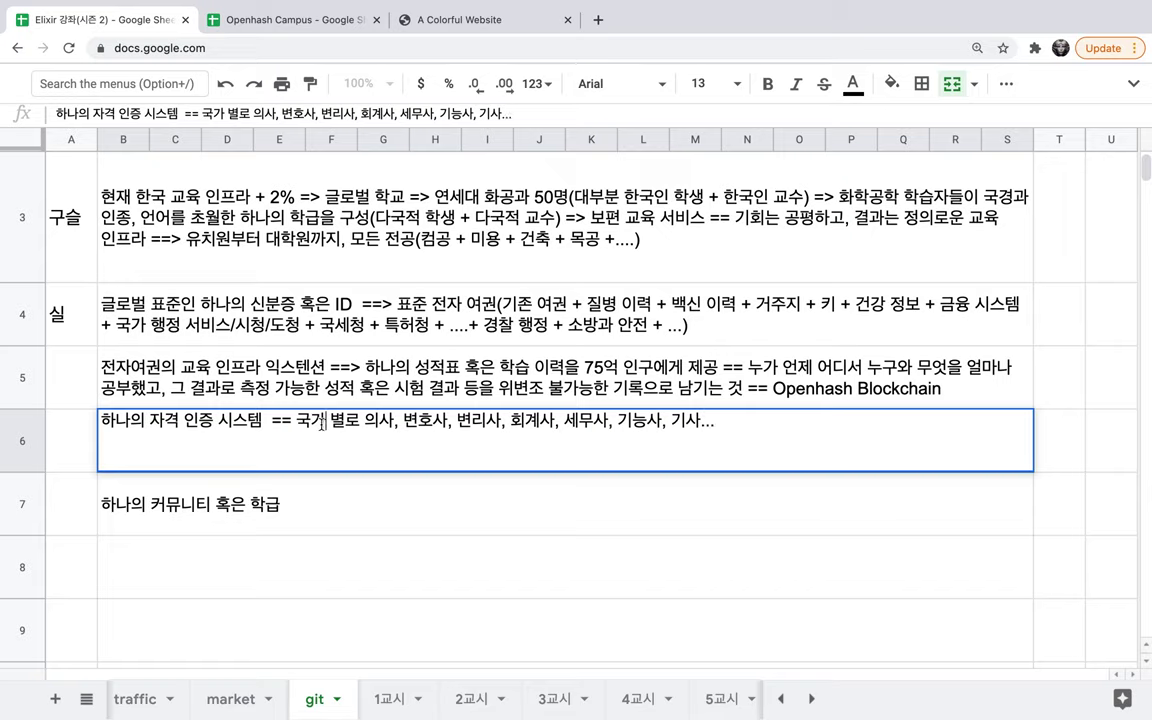
Complete the row 6 text with " ==> 보편적인 자격 인증 인프라" after the list of professions.
drag(322, 422, 716, 422)
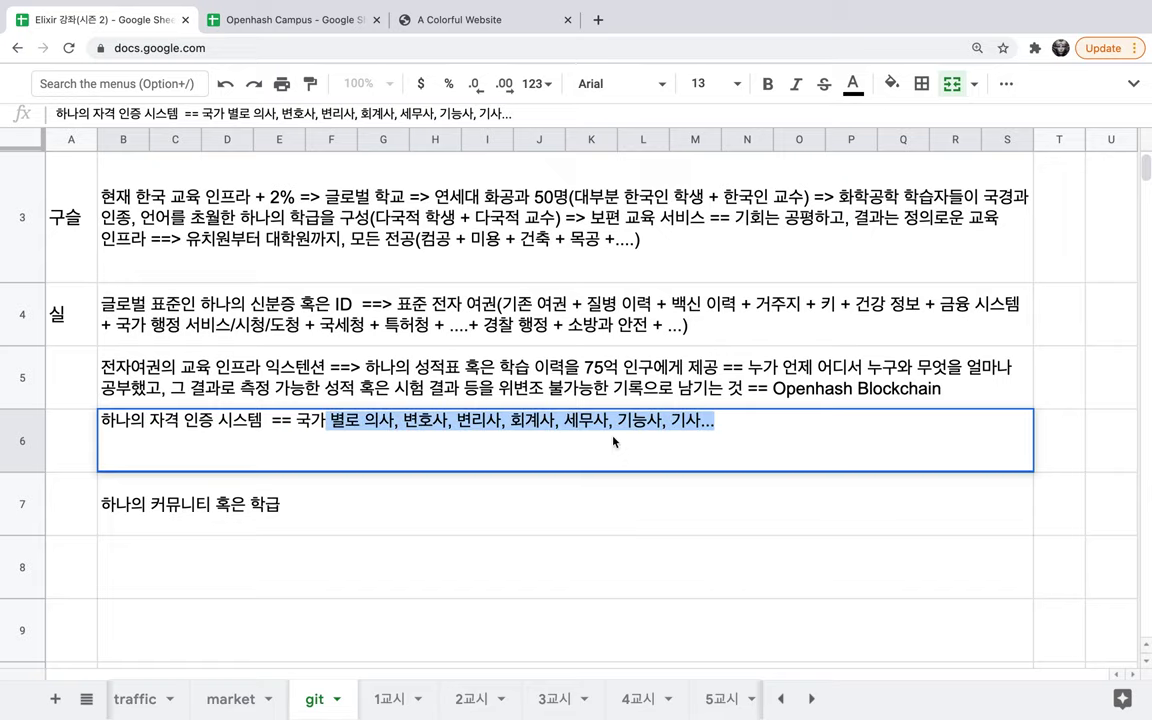
click(735, 422)
text(==>)
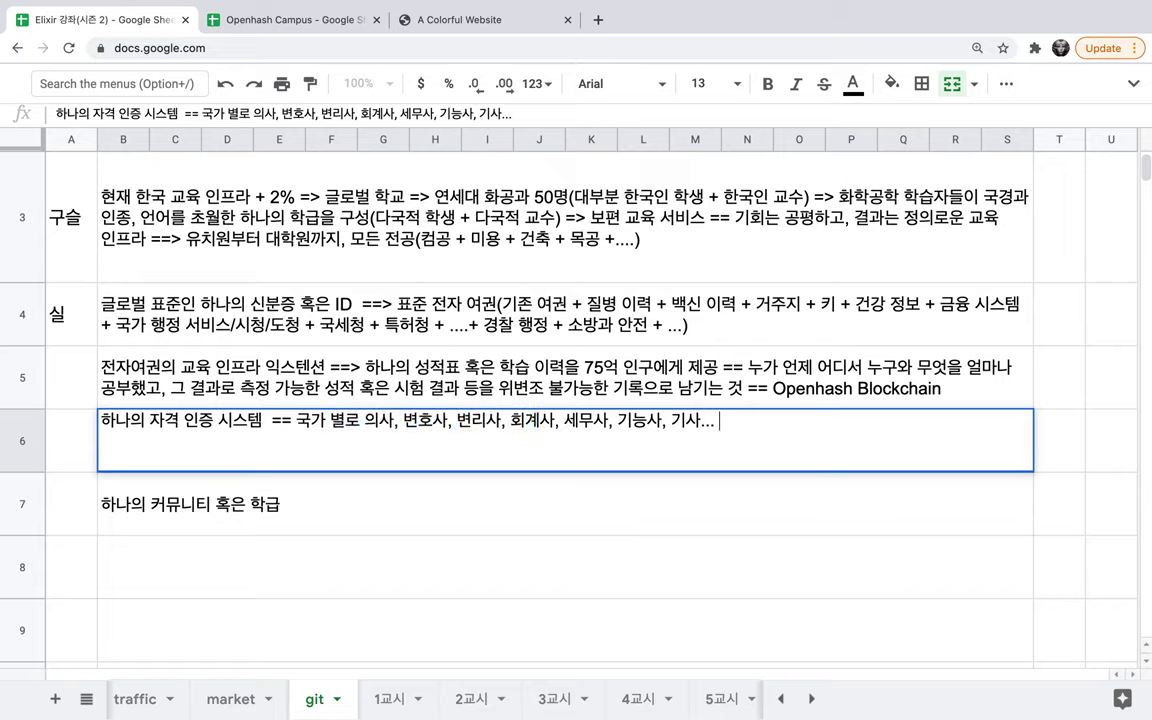
text( 보편)
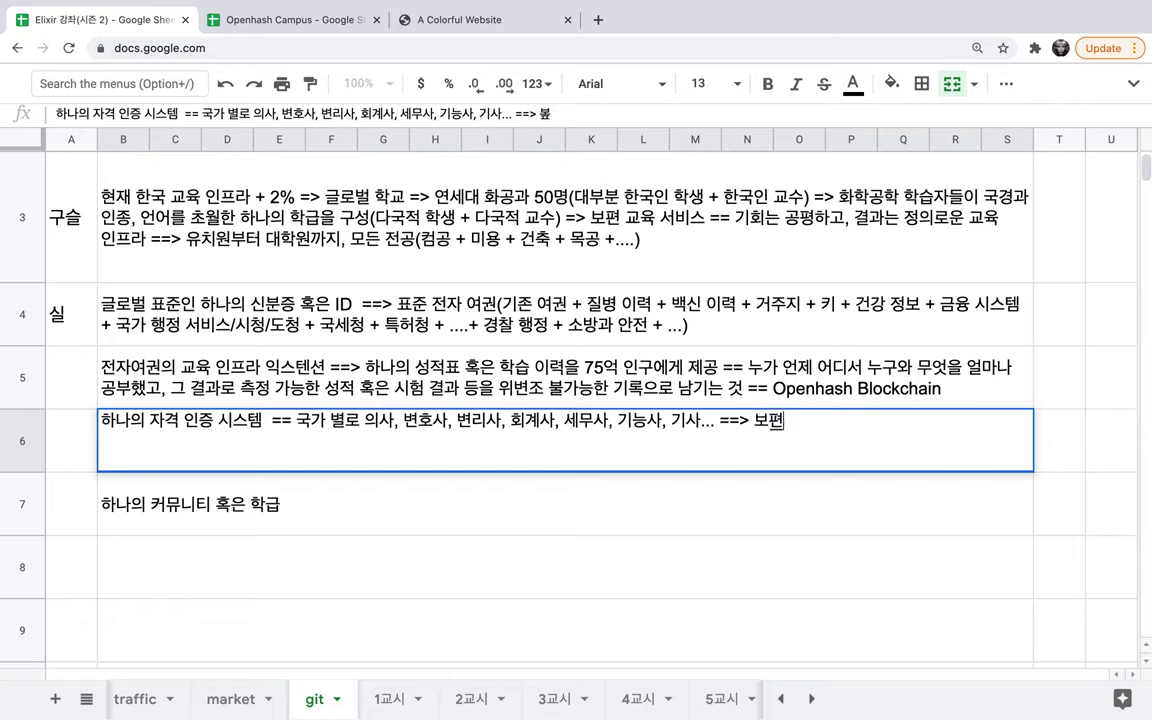
text(적인 작격)
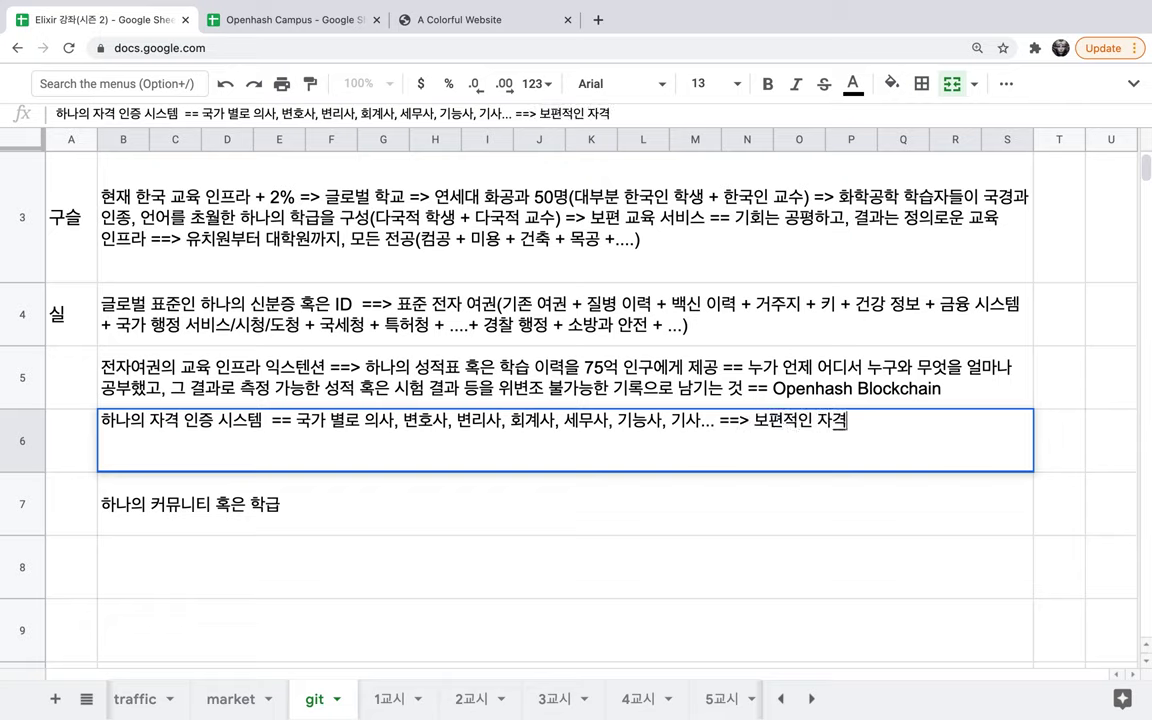
text( 인증 인프라)
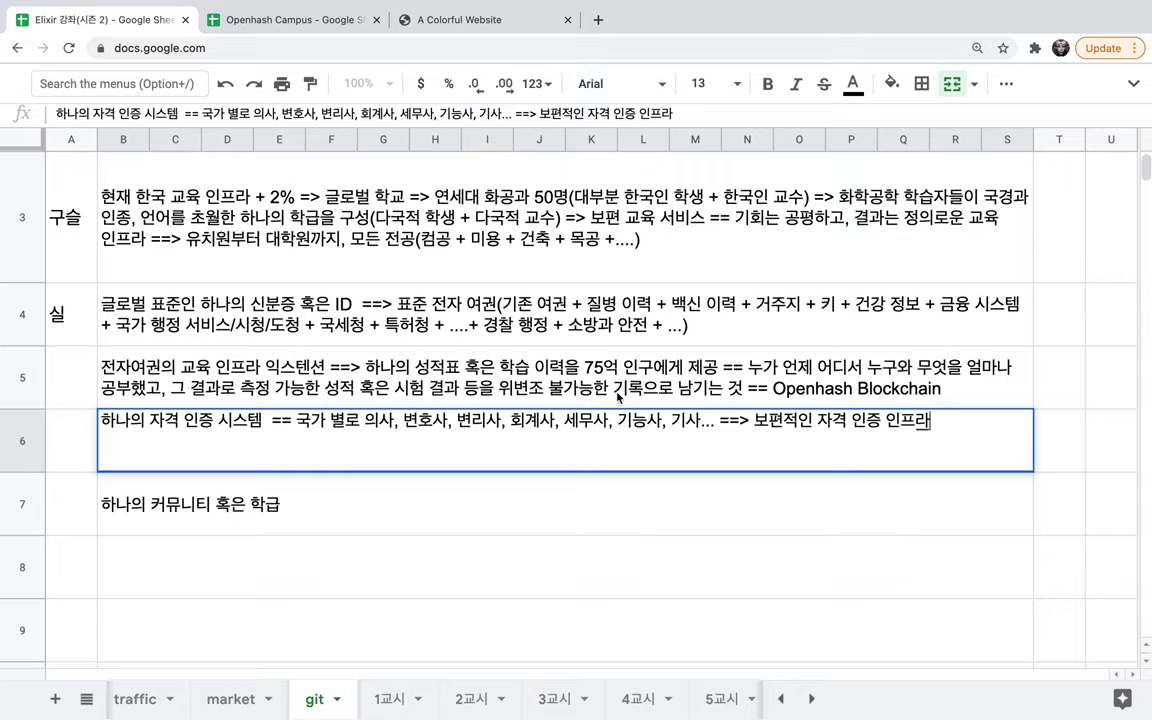
click(173, 312)
Make rows 5 and 4 slightly taller to give their two-line texts more space.
click(28, 373)
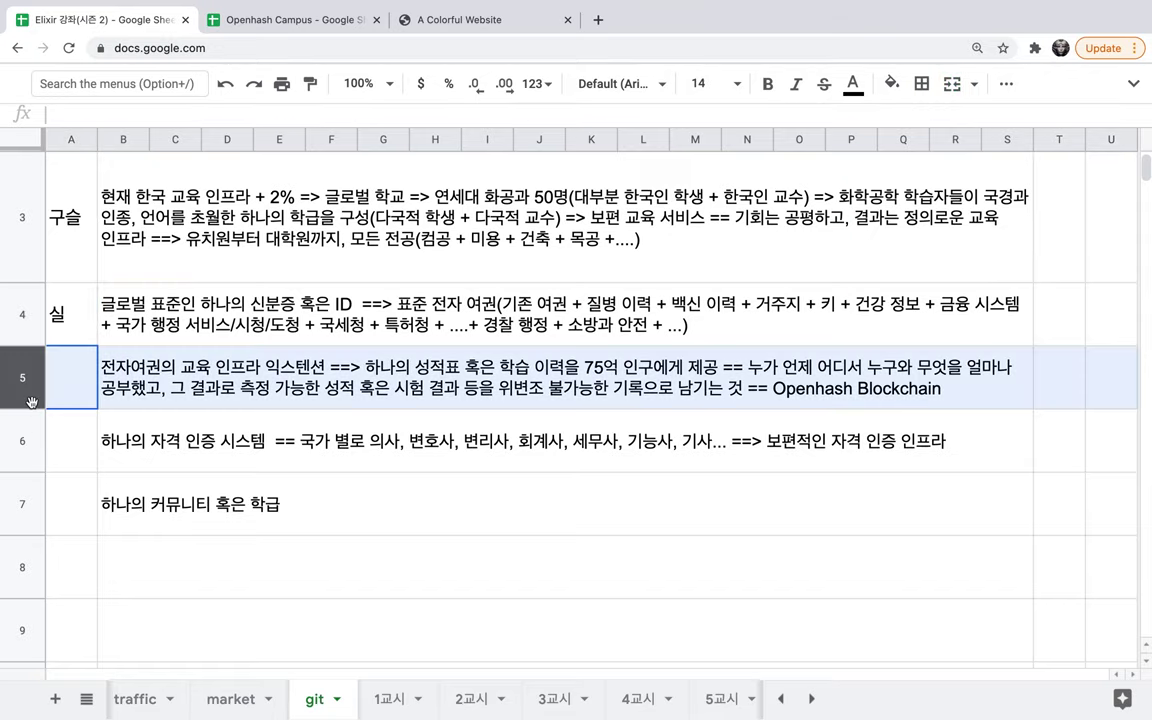
drag(29, 408, 30, 433)
drag(33, 345, 33, 372)
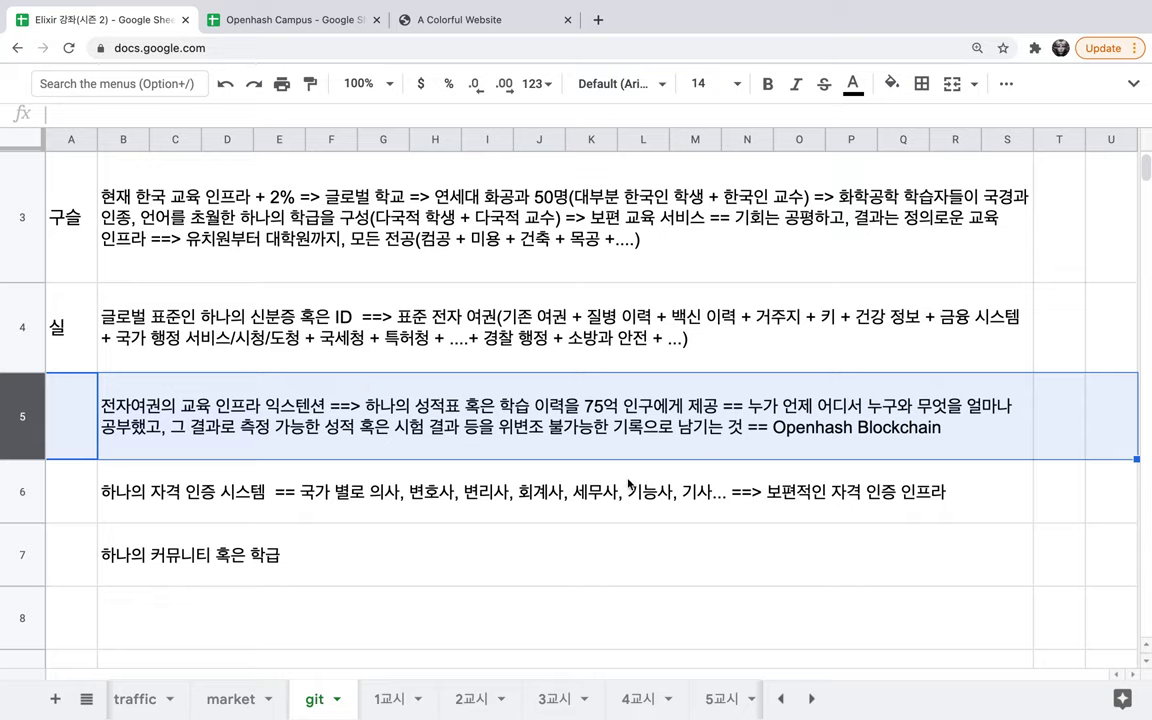
click(709, 426)
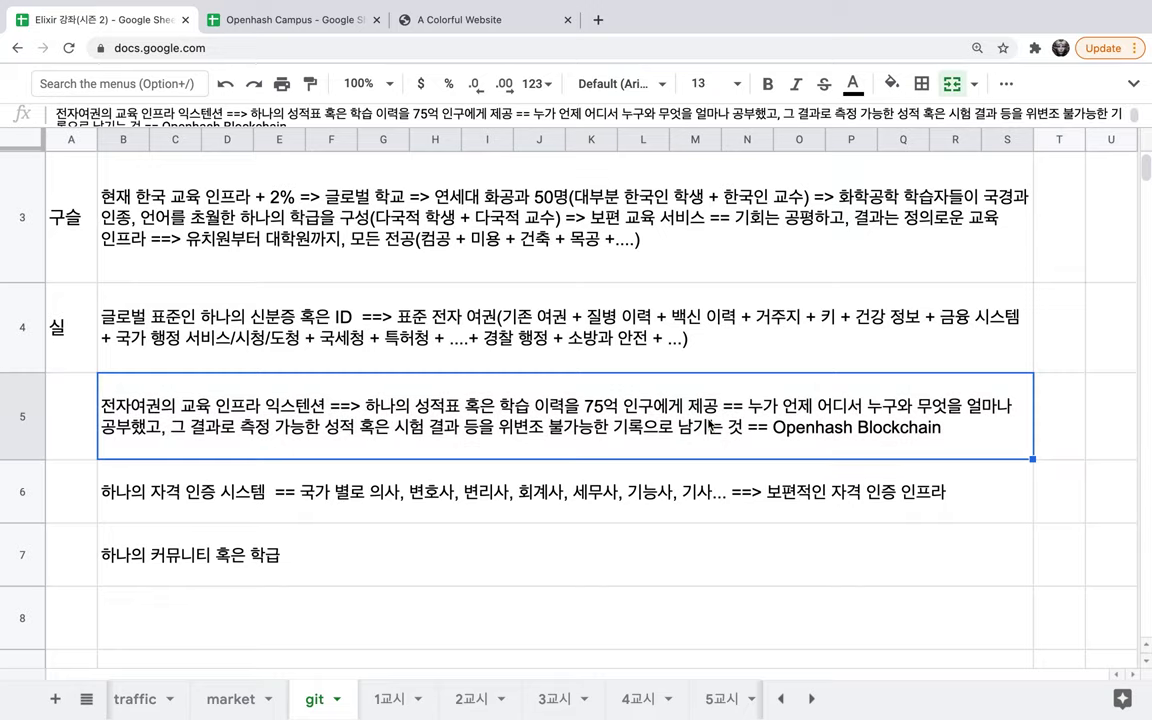
click(581, 501)
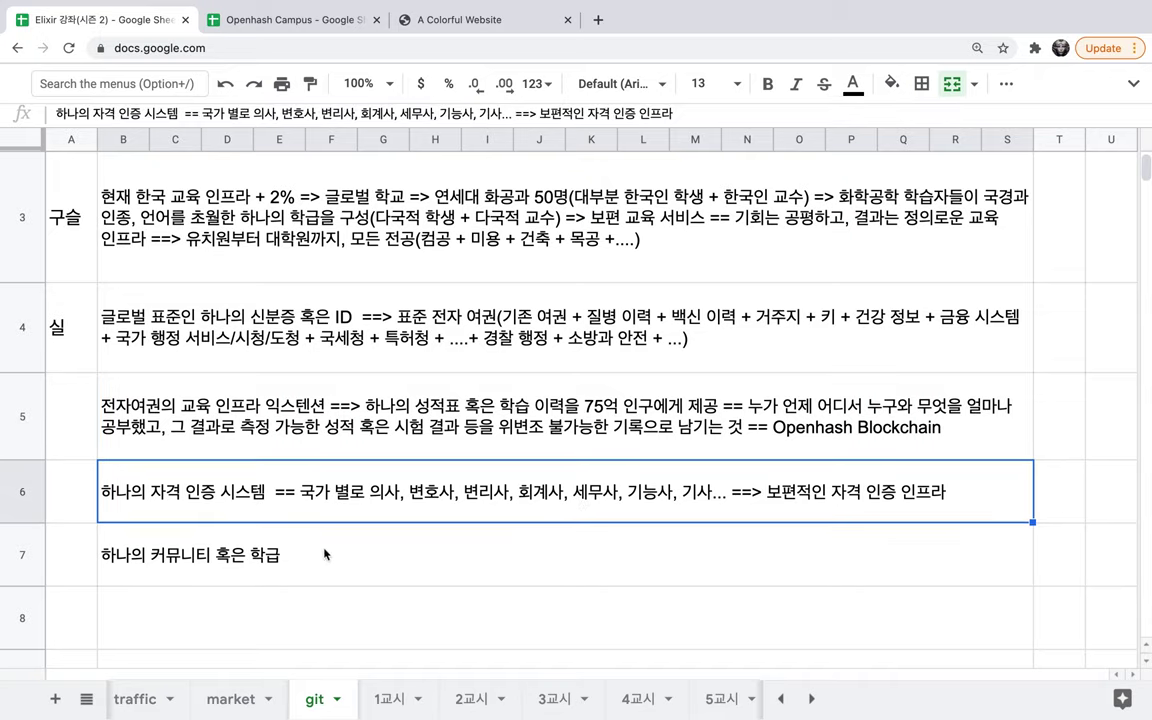
Expand the row 7 text to "75억 인구가 하나의 커뮤니티 혹은 학급을 구성하고, 공유".
double_click(107, 538)
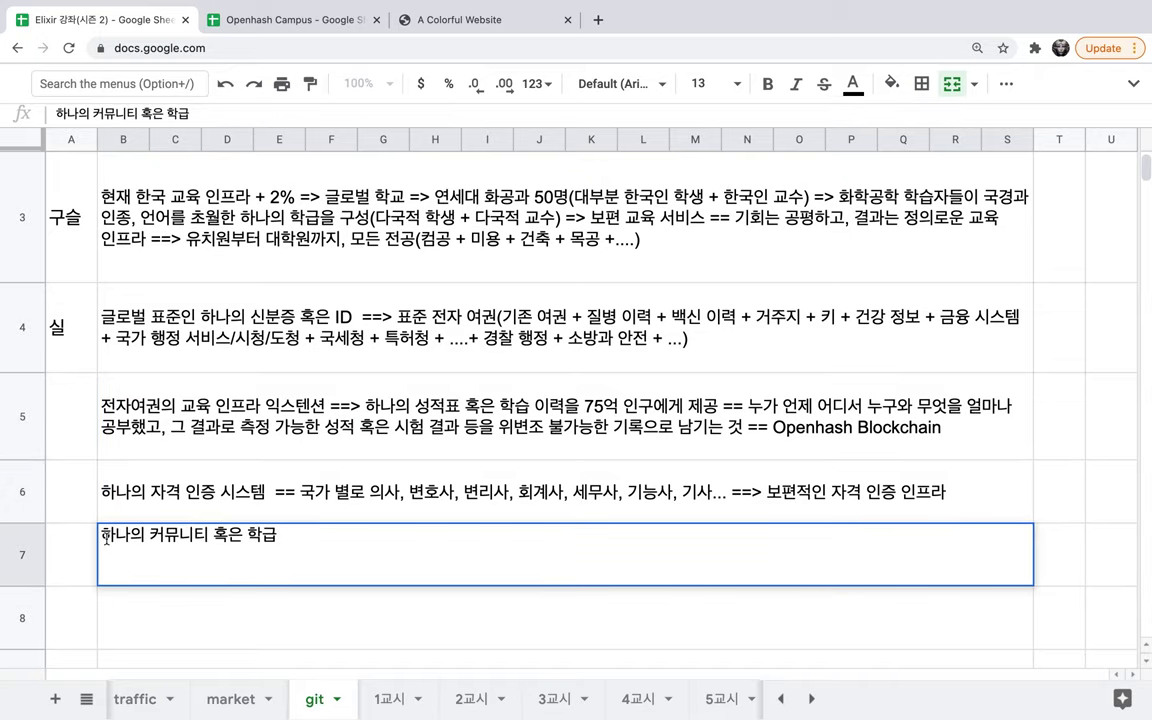
text(75억 인구가 )
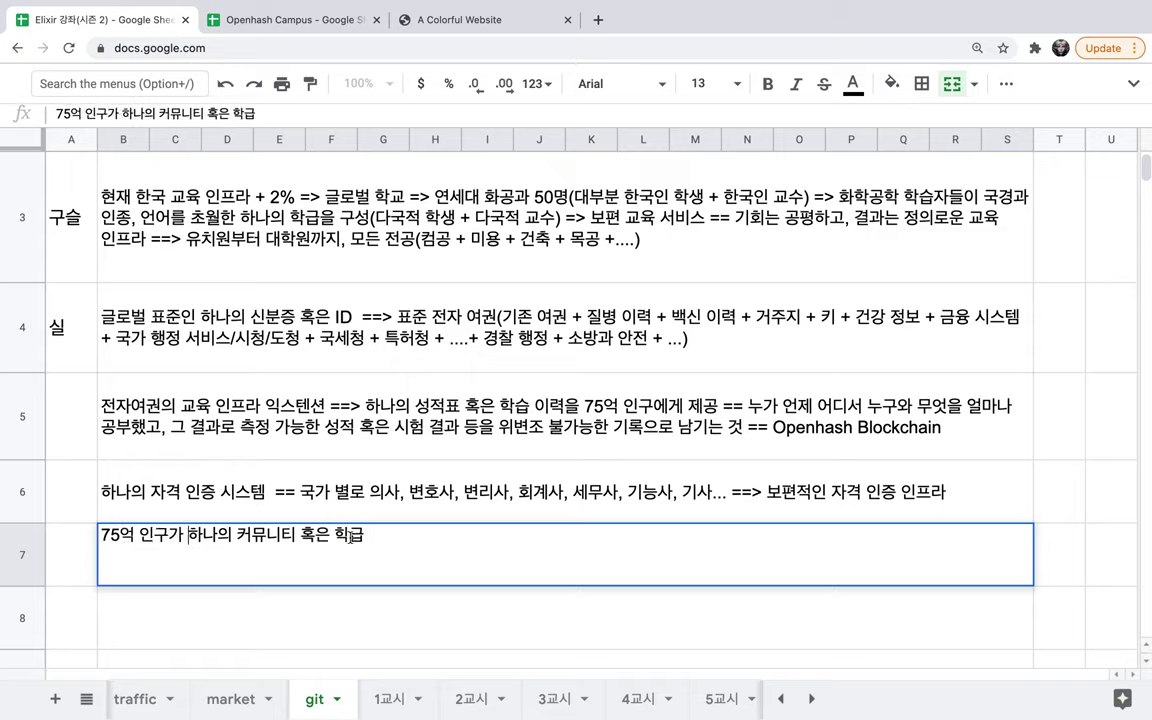
text(을 구성)
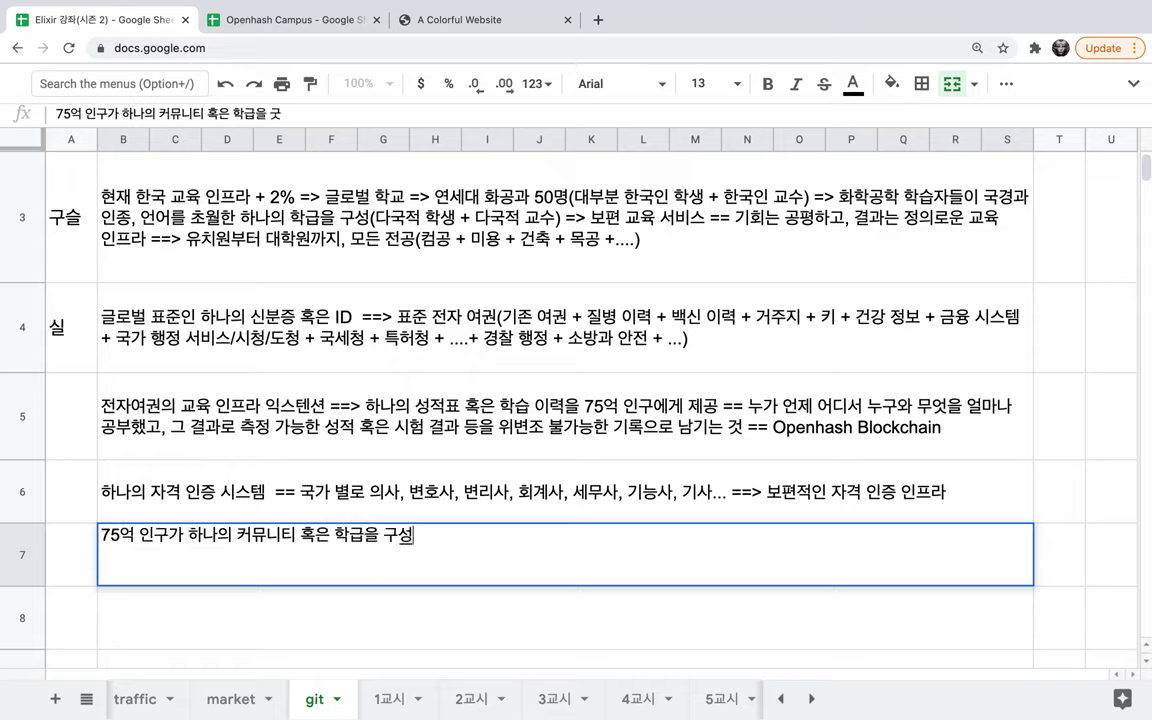
text(하고, 공유)
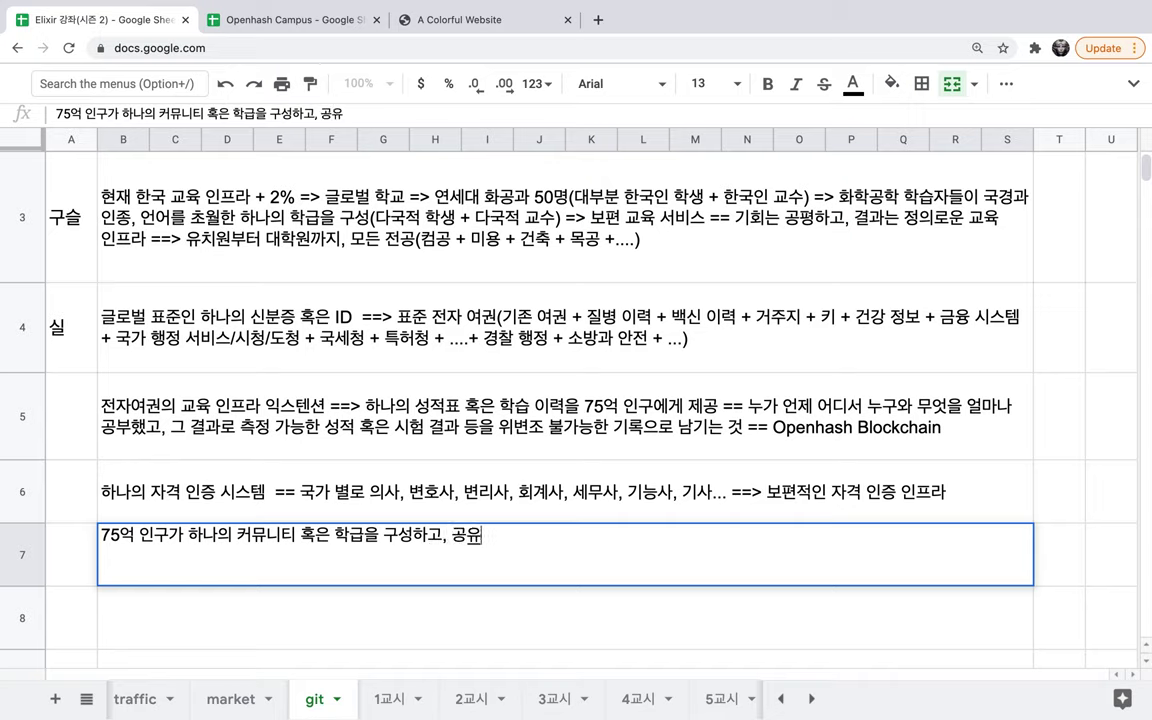
Continue the row 7 text with ". 가령, 제주도의", a placeholder person's name, and "이 학습한 이력과 성취한 정도를".
text(. 가령, )
text(제주도의 홍길ㄷ)
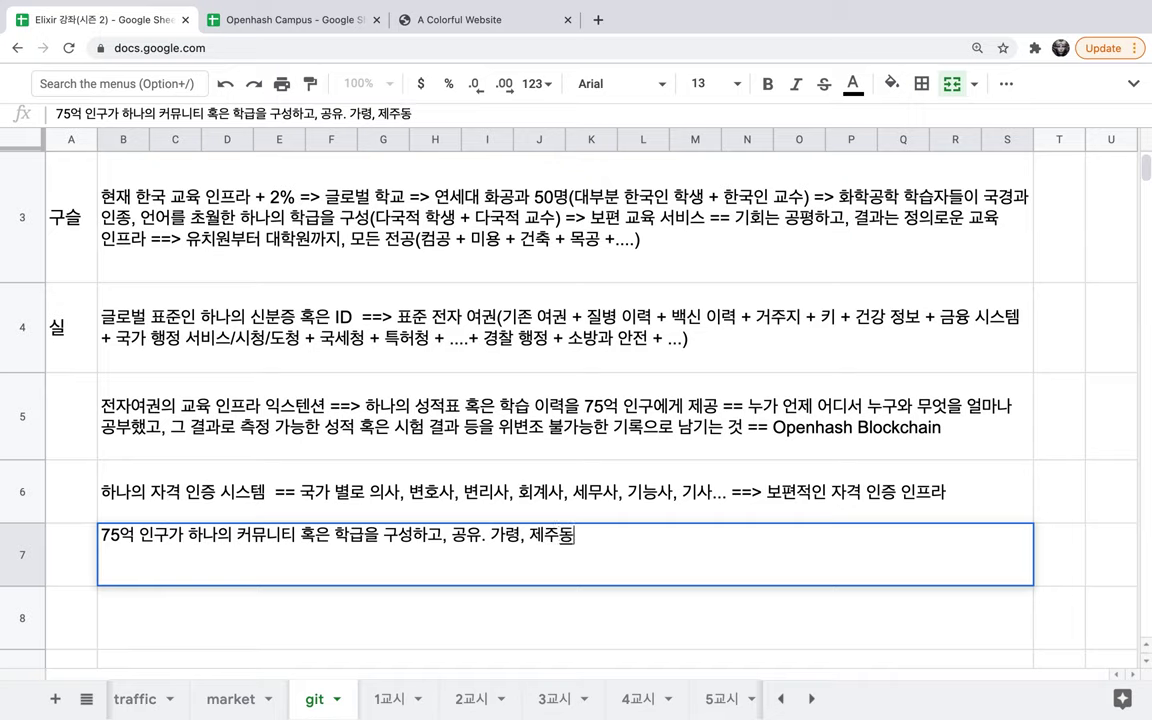
text(동은)
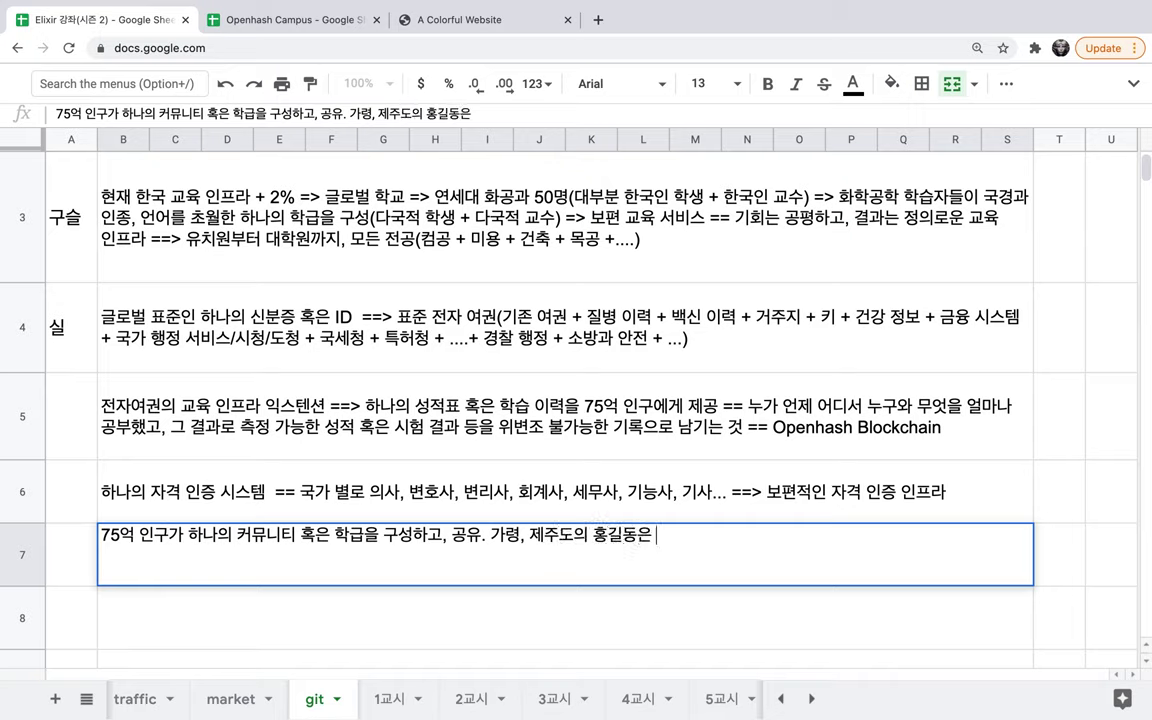
key(BackSpace)
key(BackSpace)
text(이 학급)
key(BackSpace)
key(BackSpace)
key(BackSpace)
text(습한 이력과 )
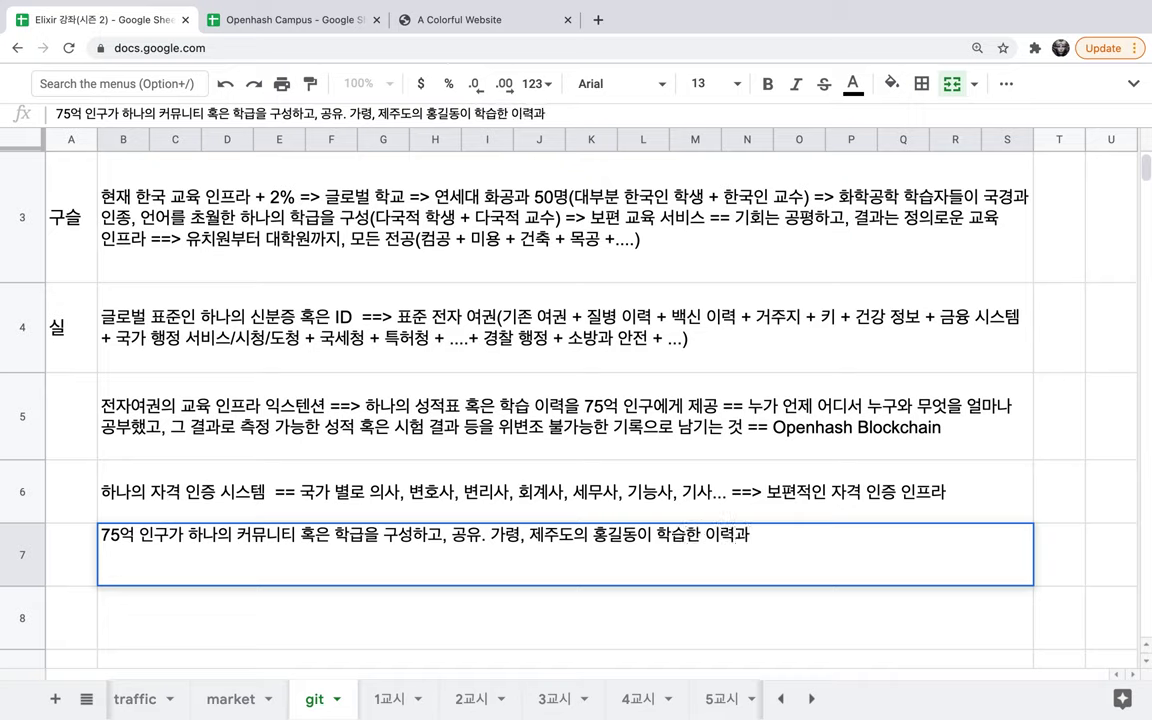
text(성취한 정도를 )
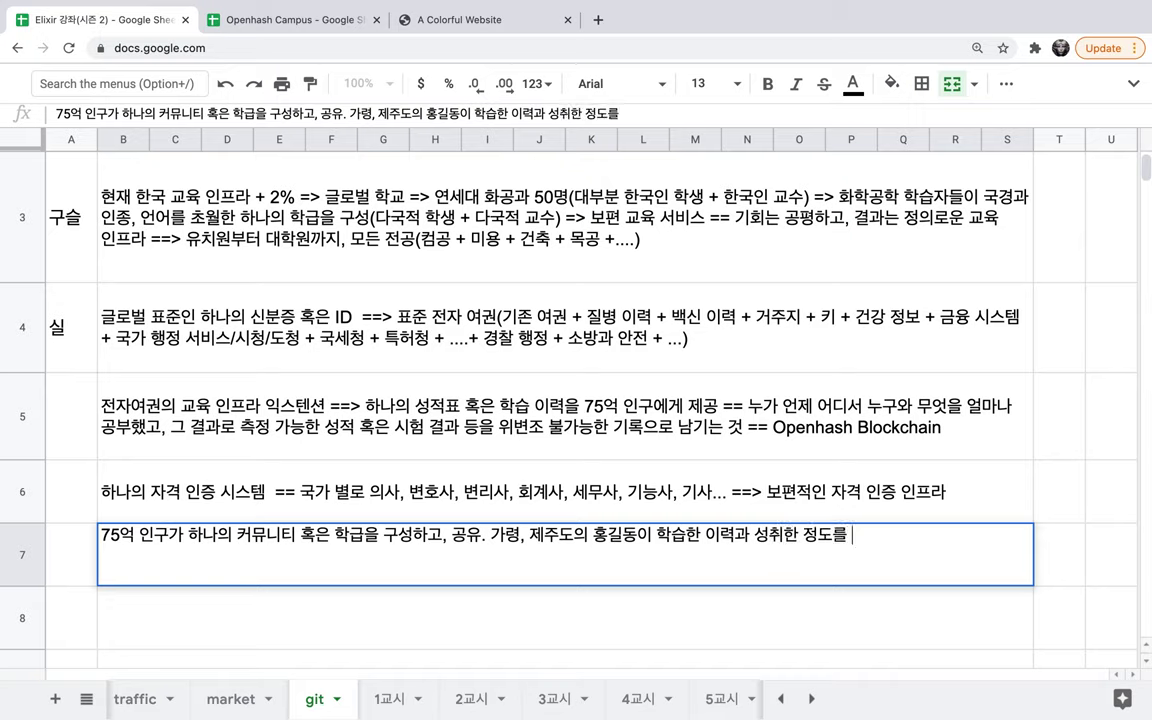
Extend the row 7 example with "기반으로, 글로벌 팀을 구성".
text(기반으)
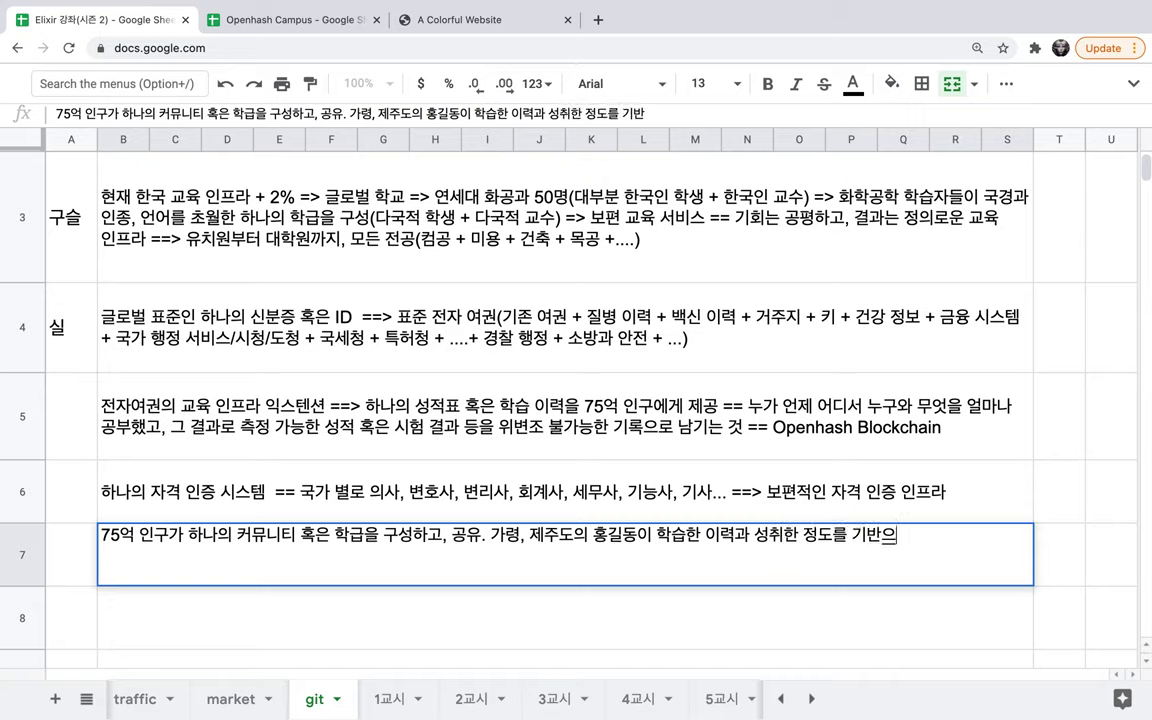
text(로, 그와 가장)
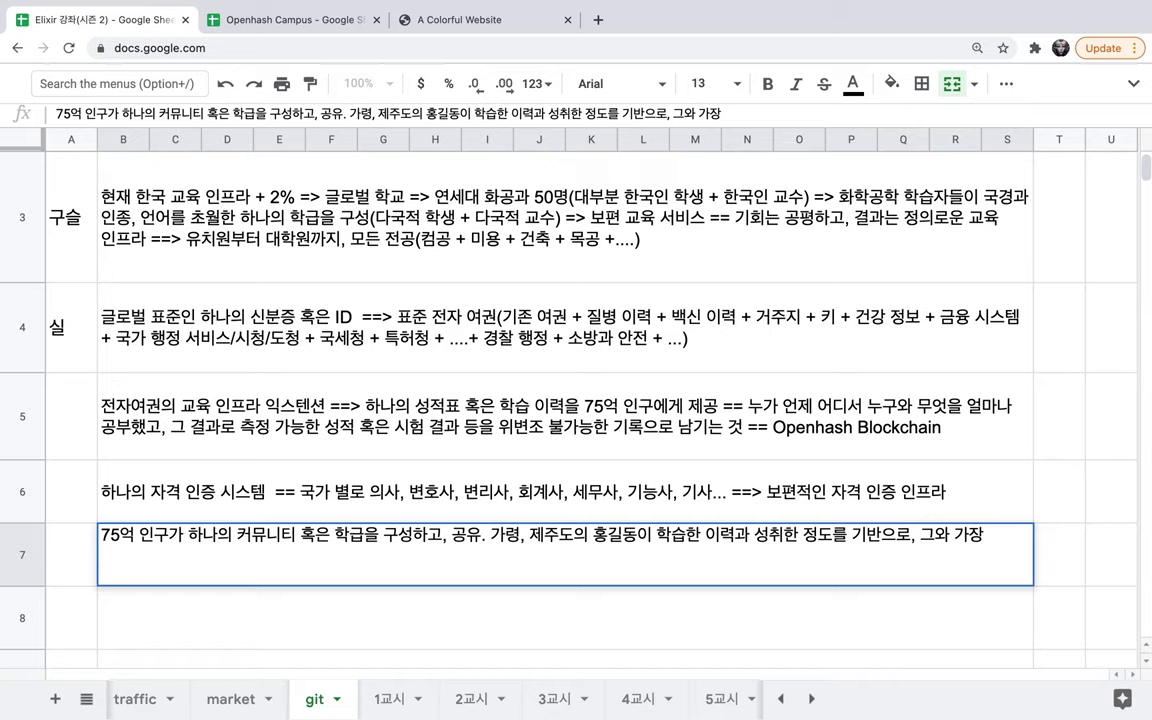
key(BackSpace)
key(BackSpace)
key(BackSpace)
key(BackSpace)
key(BackSpace)
text(팀을 구성)
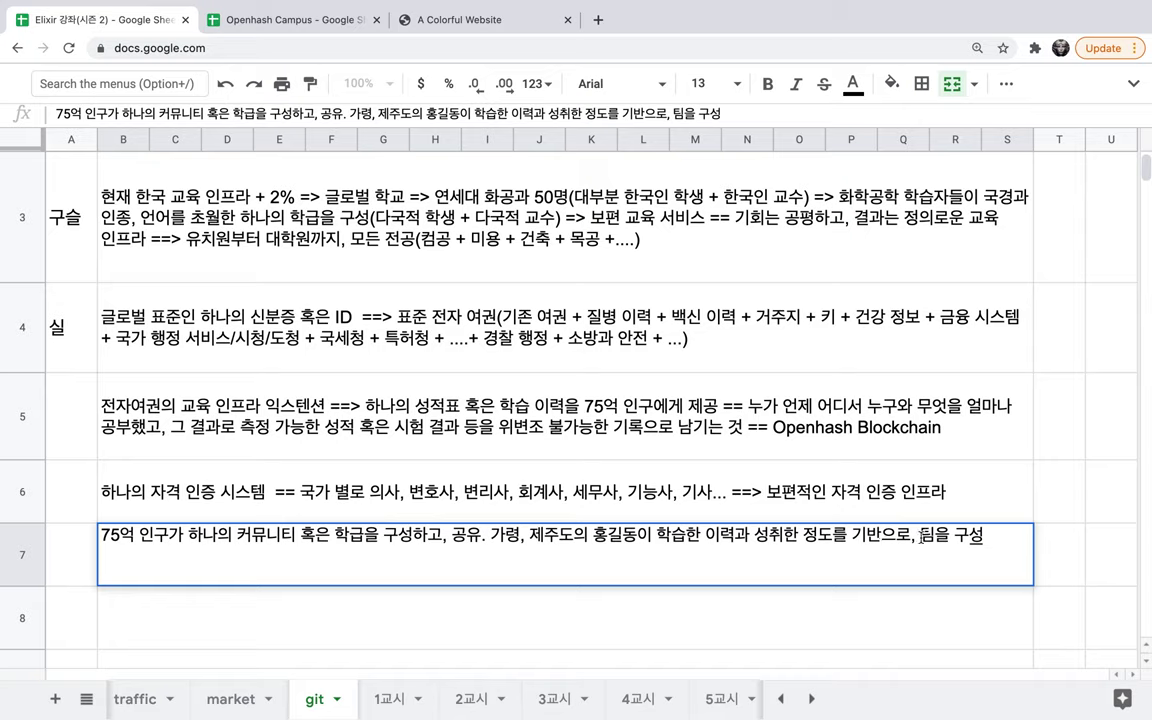
click(921, 535)
text(글ㄹ)
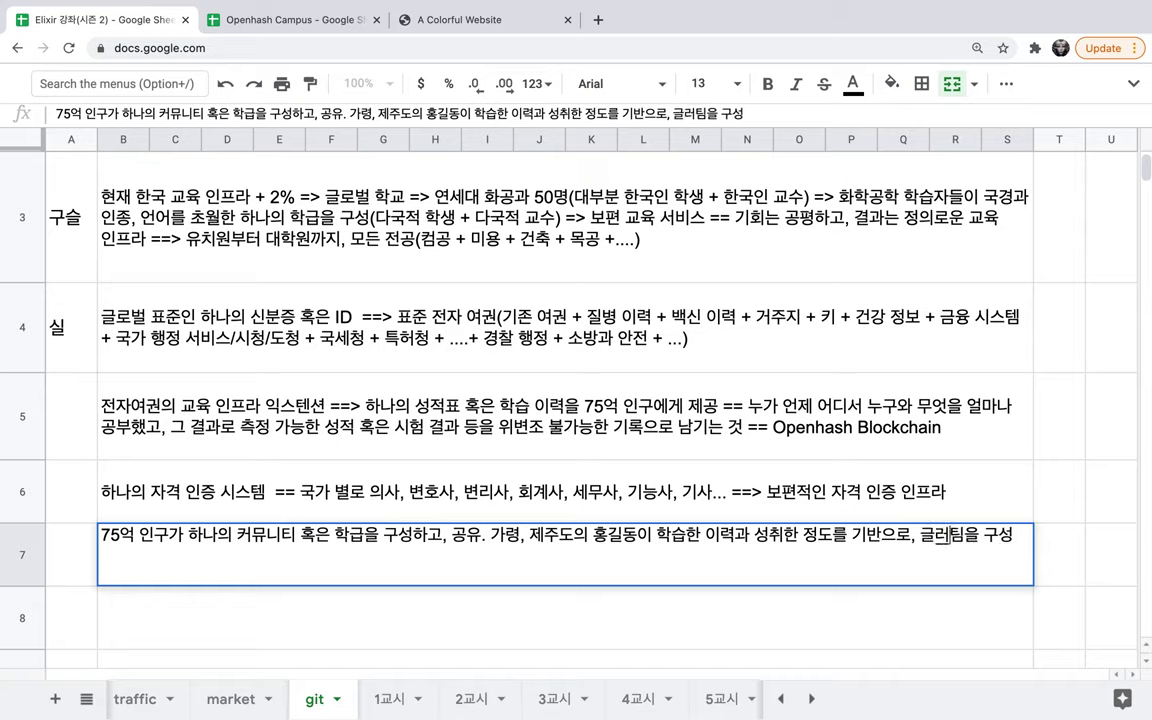
text(로벌)
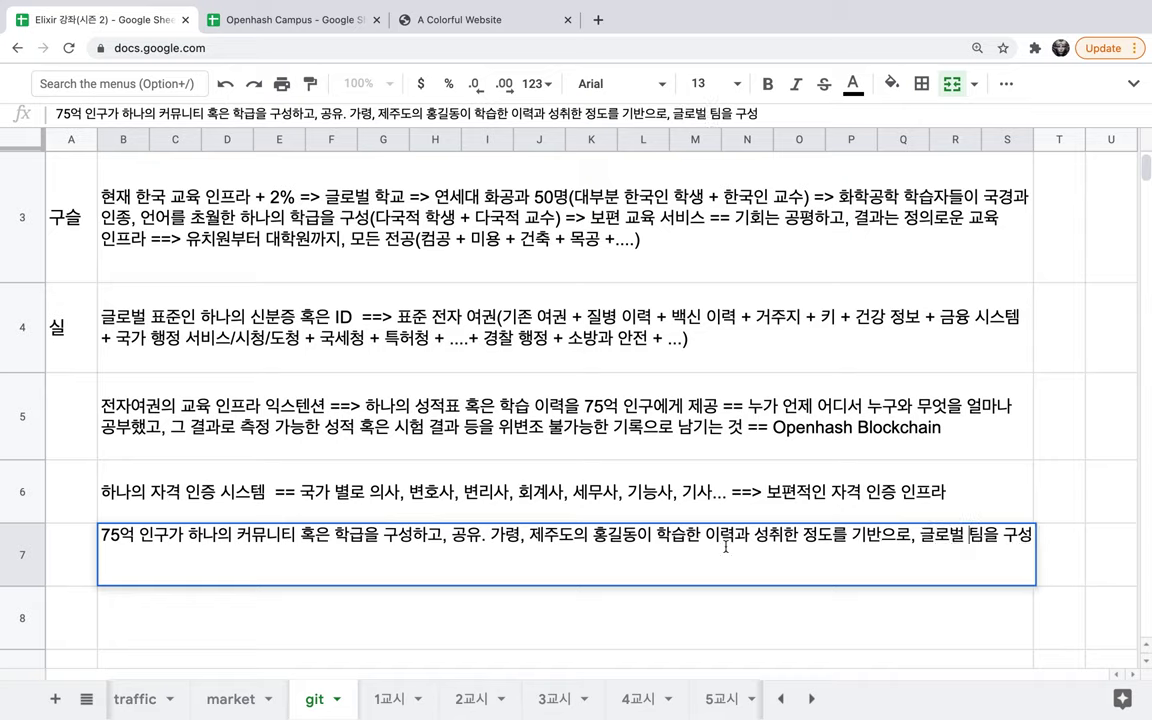
Append " == 하나의 학급" to the end of the row 7 text.
drag(623, 535, 742, 535)
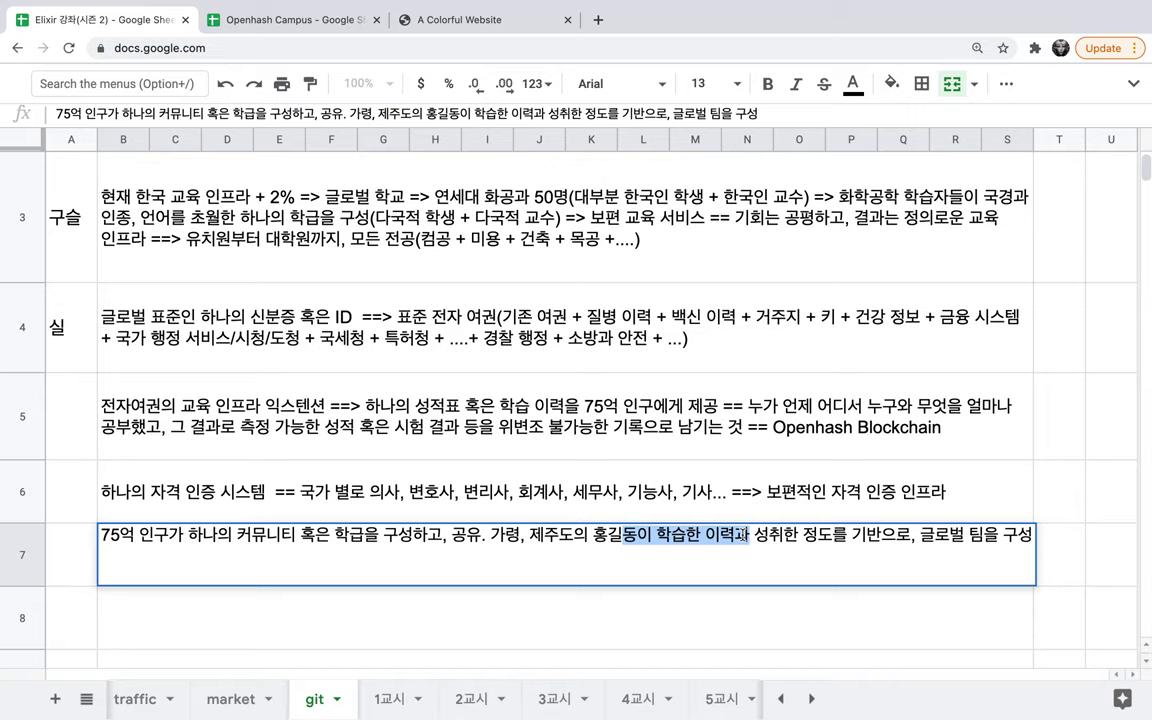
click(1028, 537)
text(== 하나)
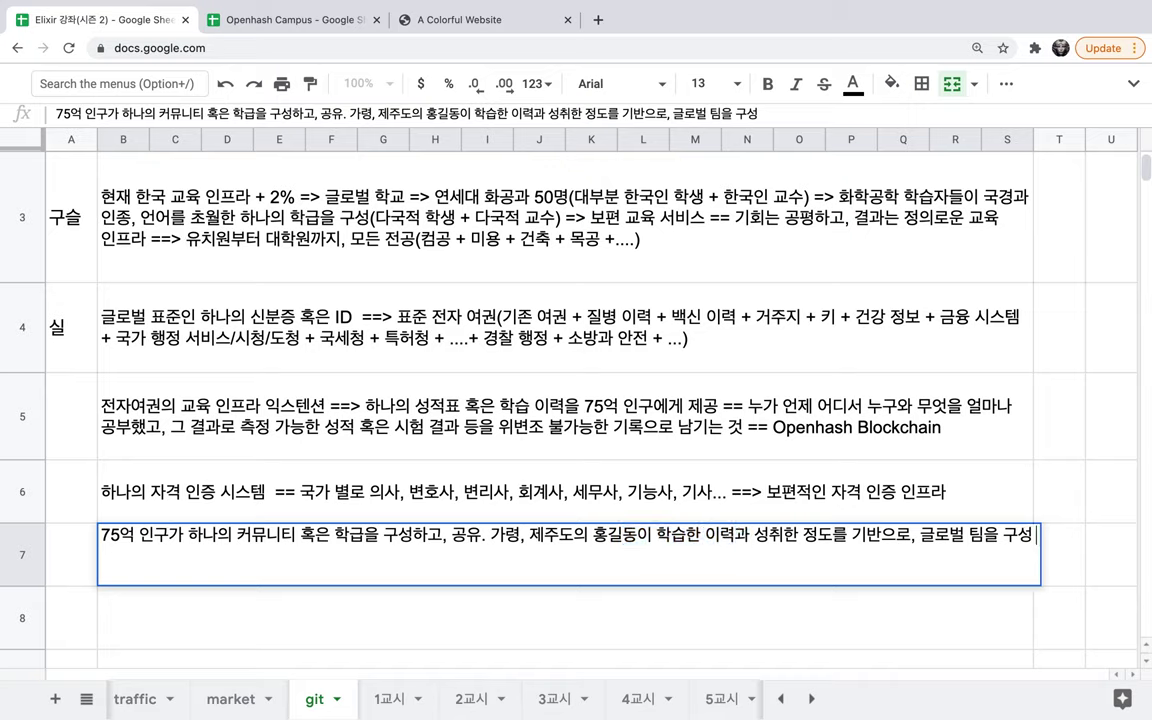
text(의 학ㄱ스)
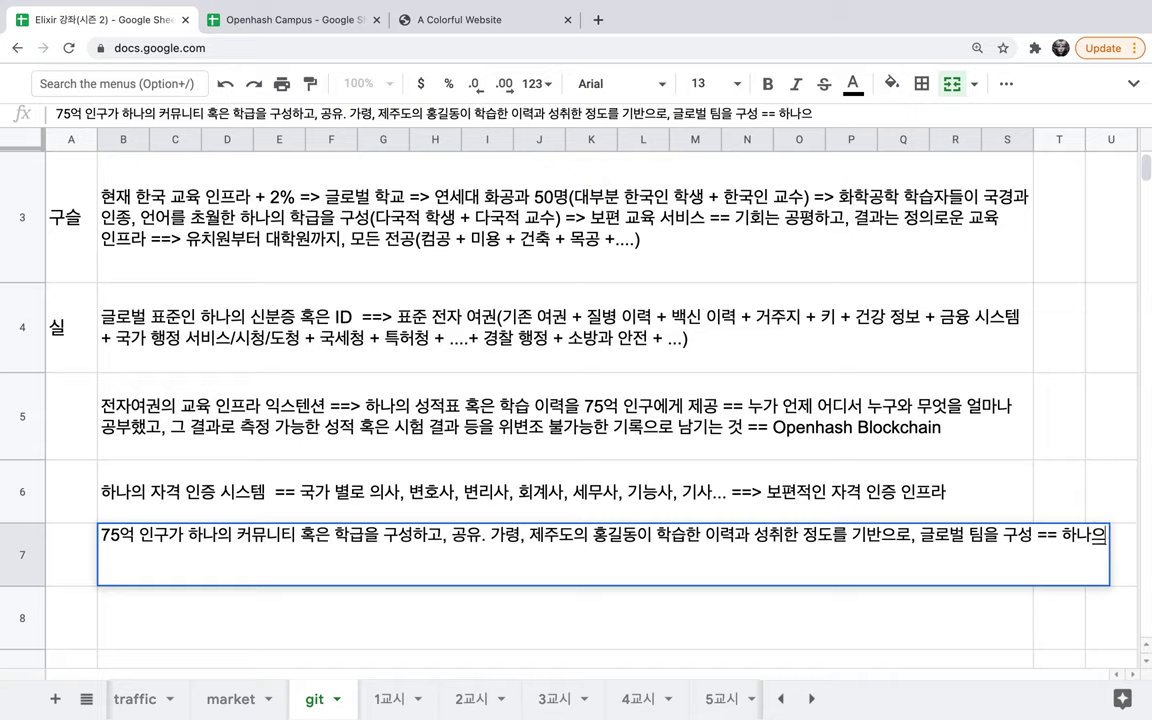
key(BackSpace)
key(BackSpace)
text(급)
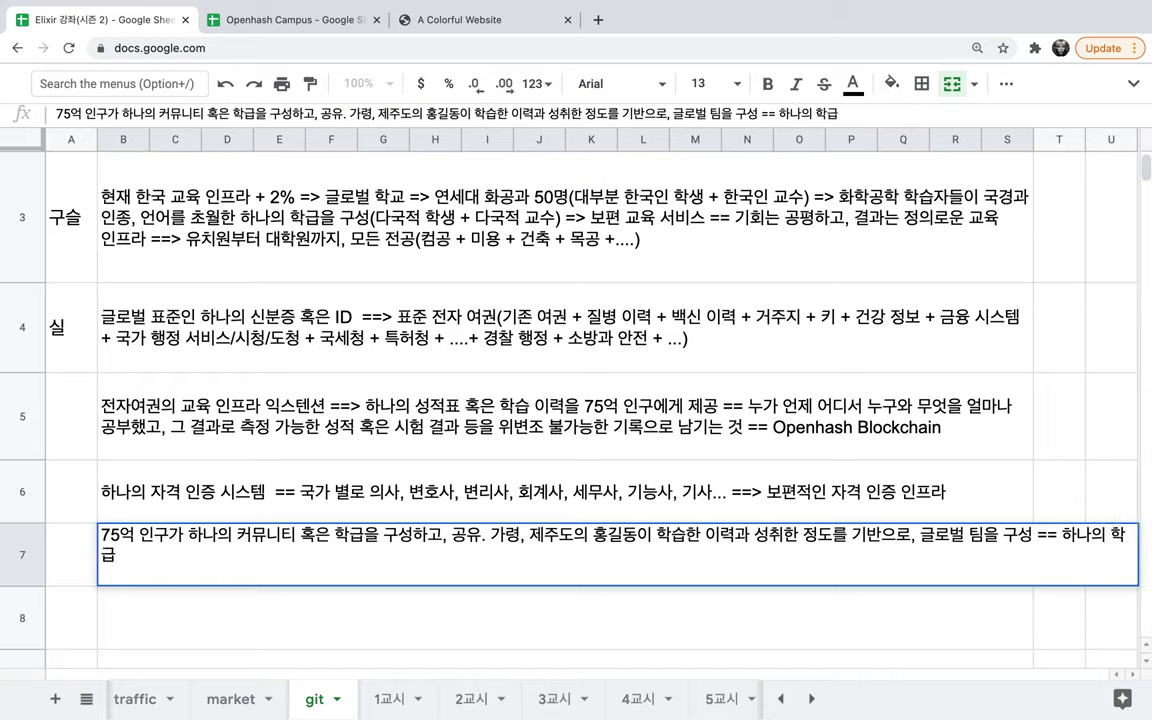
Complete the row 7 text with " == 실시간으로 비대면 팀 학습을 진행 => 팀 프로젝트를 진행." and make row 7 slightly taller.
text( == 실시간ㅇ으로 비대)
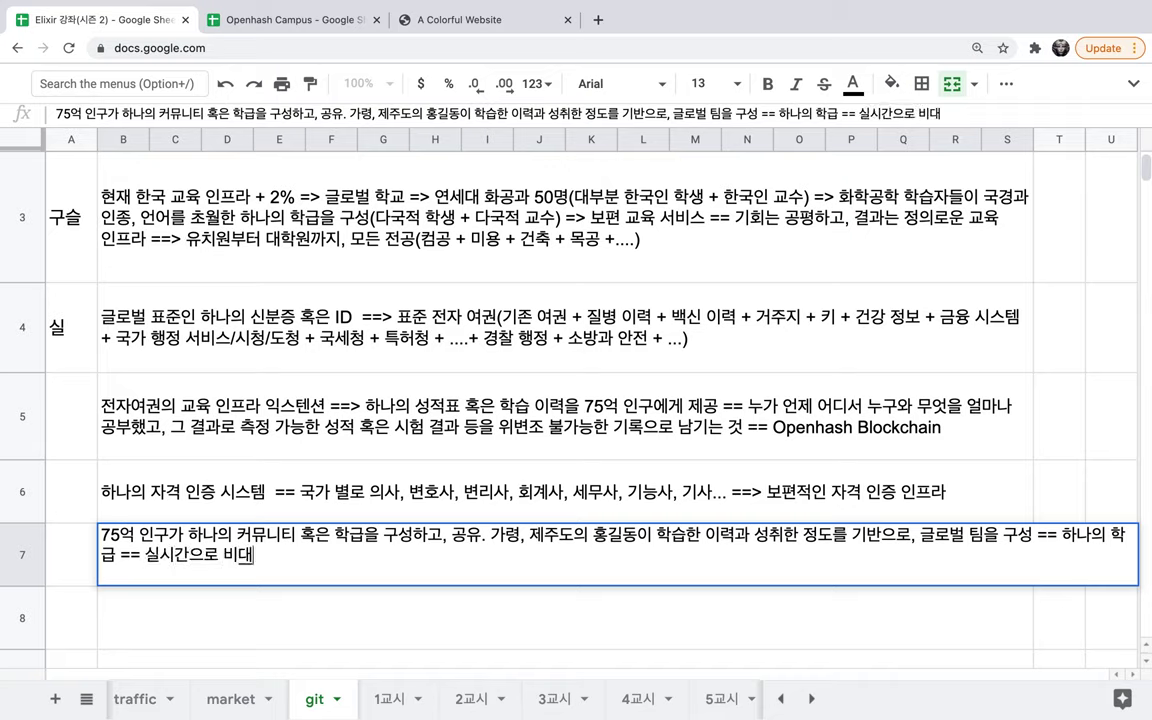
text(면 팀 학)
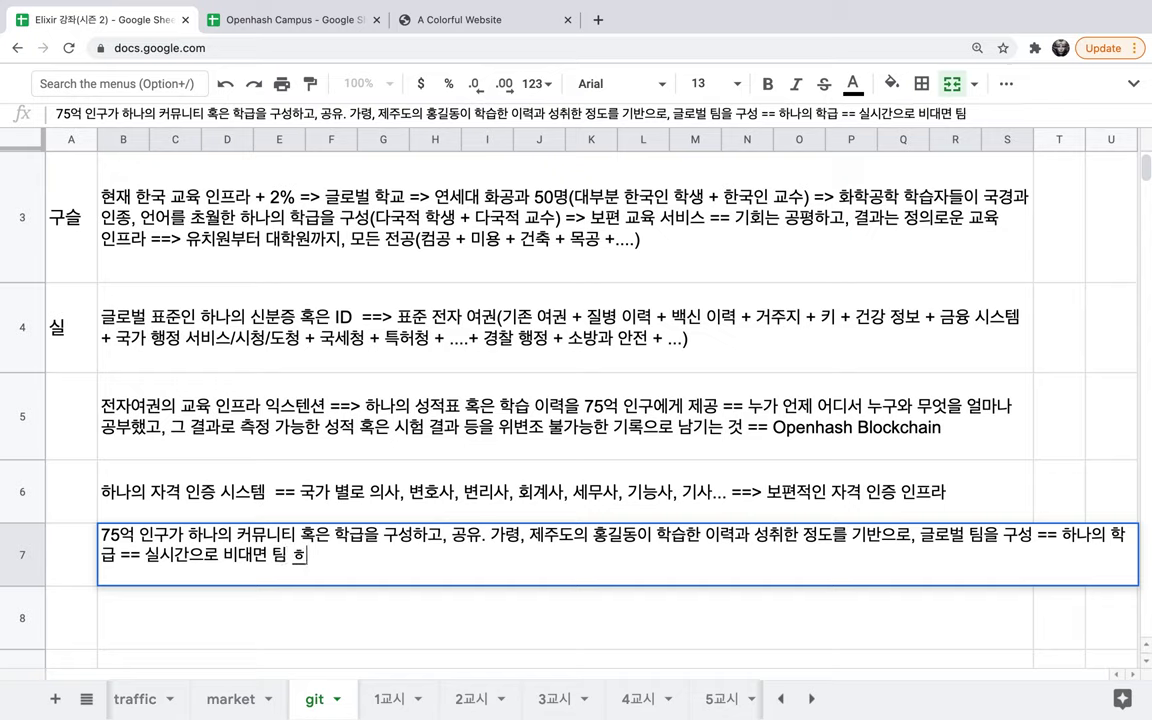
text(습ㅇ)
text(을 진행 )
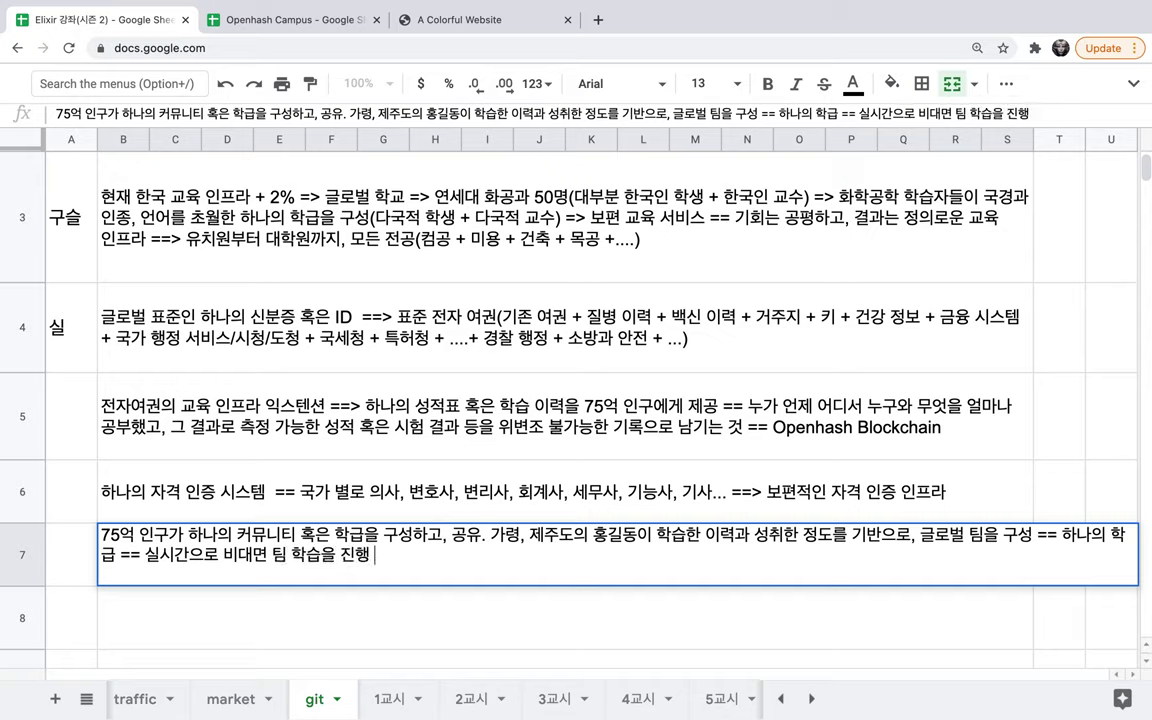
text(=> 팀 ㅍ프로젝트를 진행.)
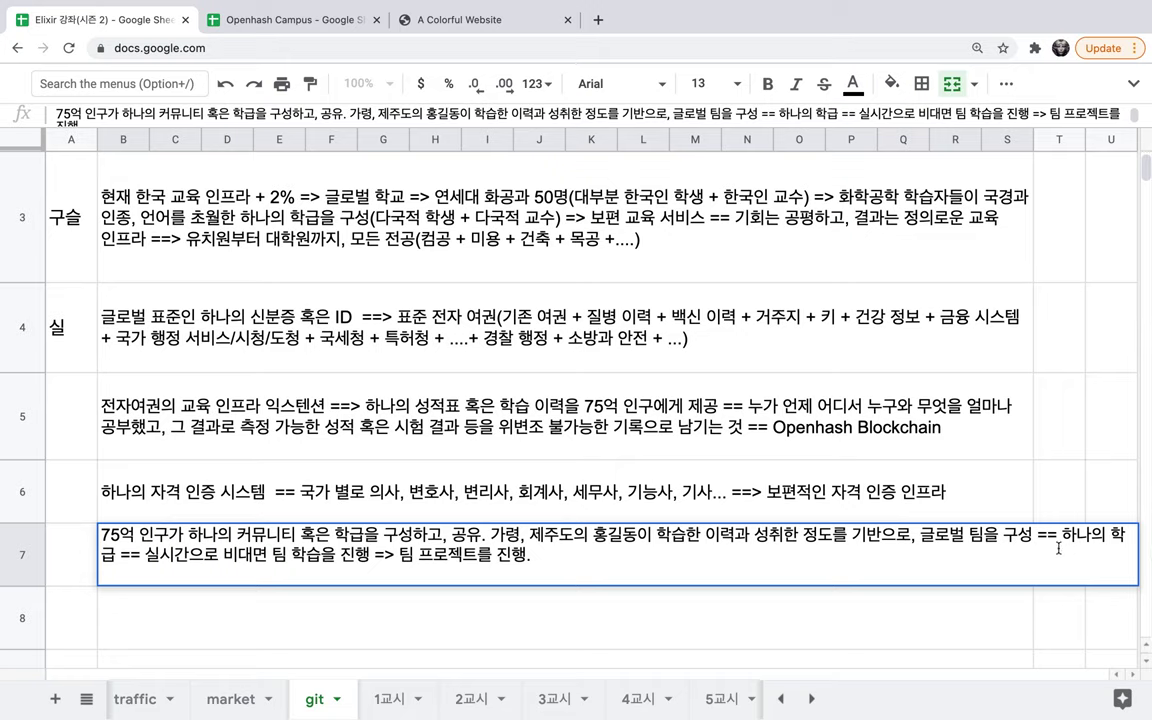
drag(594, 537, 738, 541)
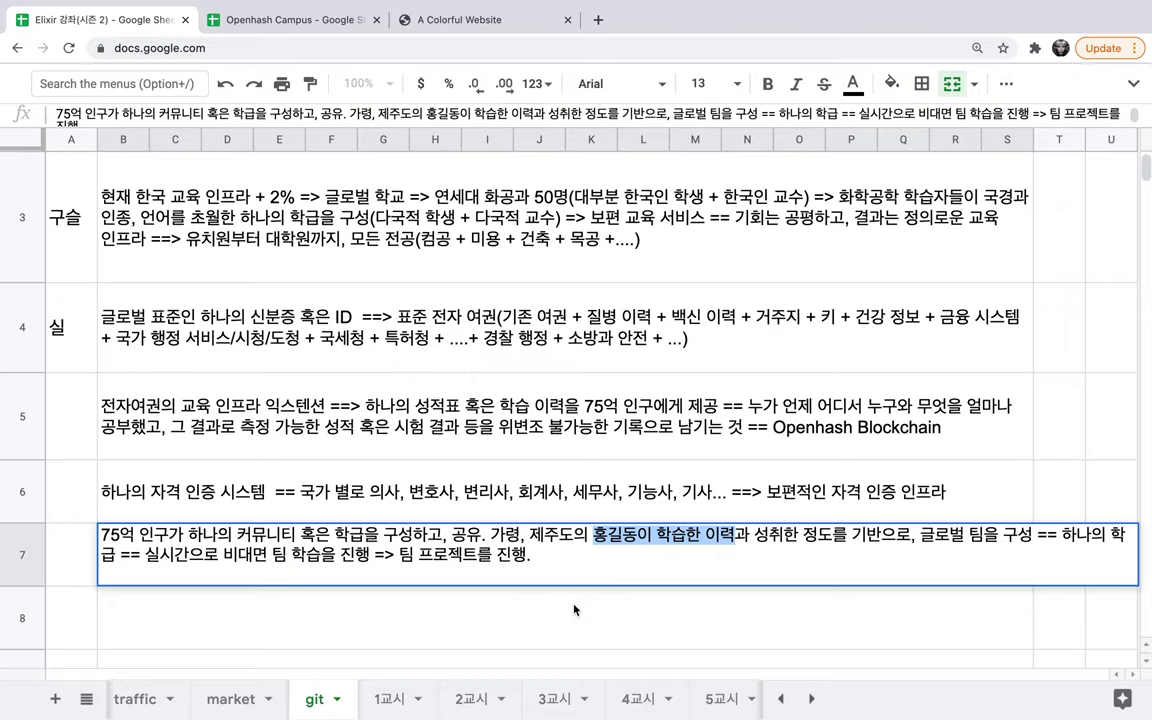
click(574, 609)
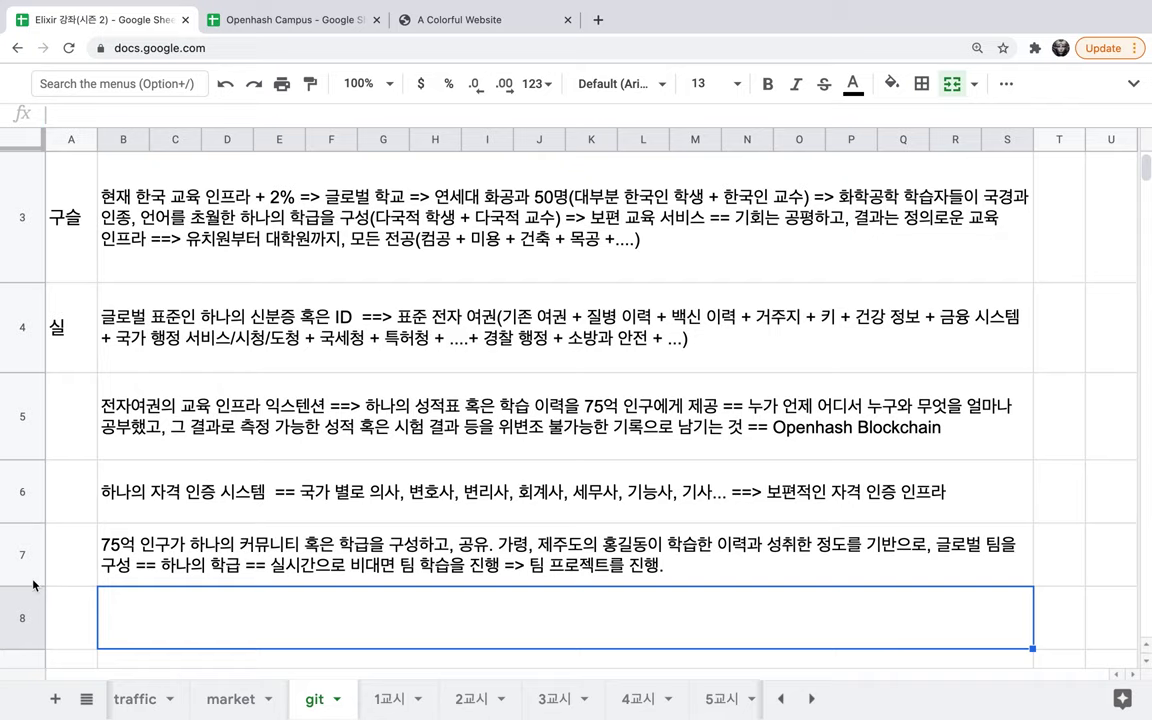
drag(34, 587, 37, 614)
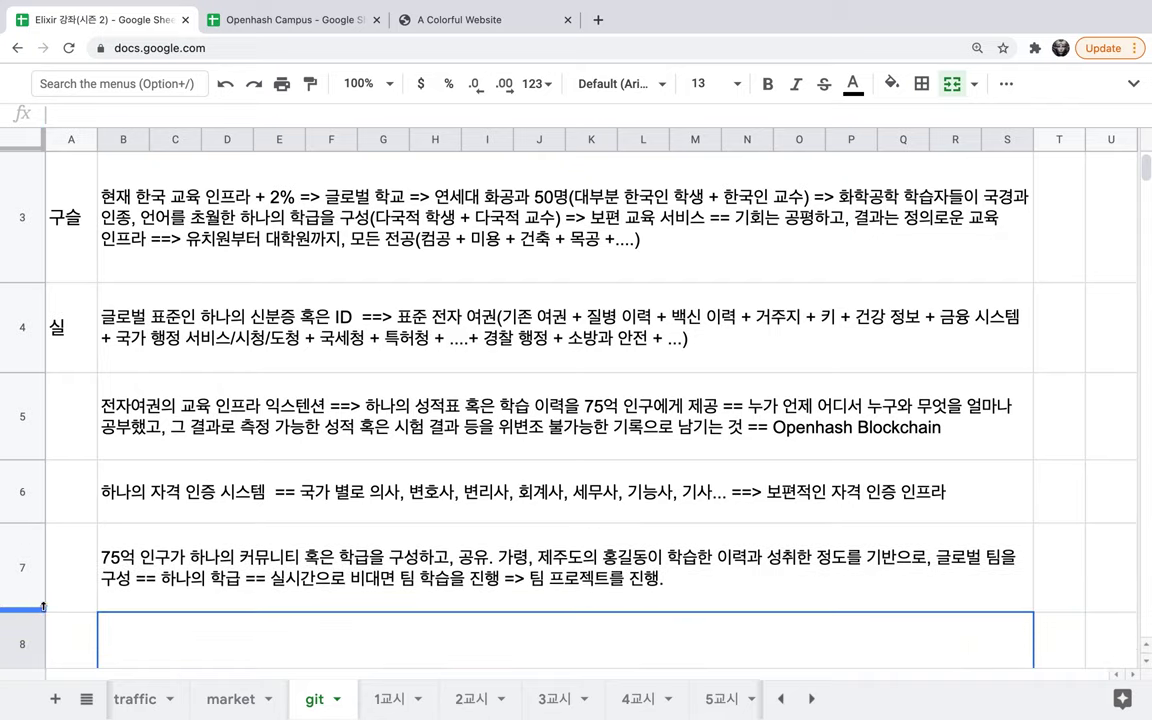
Extend the blue title in row 1 with " ==> 월 1달러".
scroll(184, 473, up, 3)
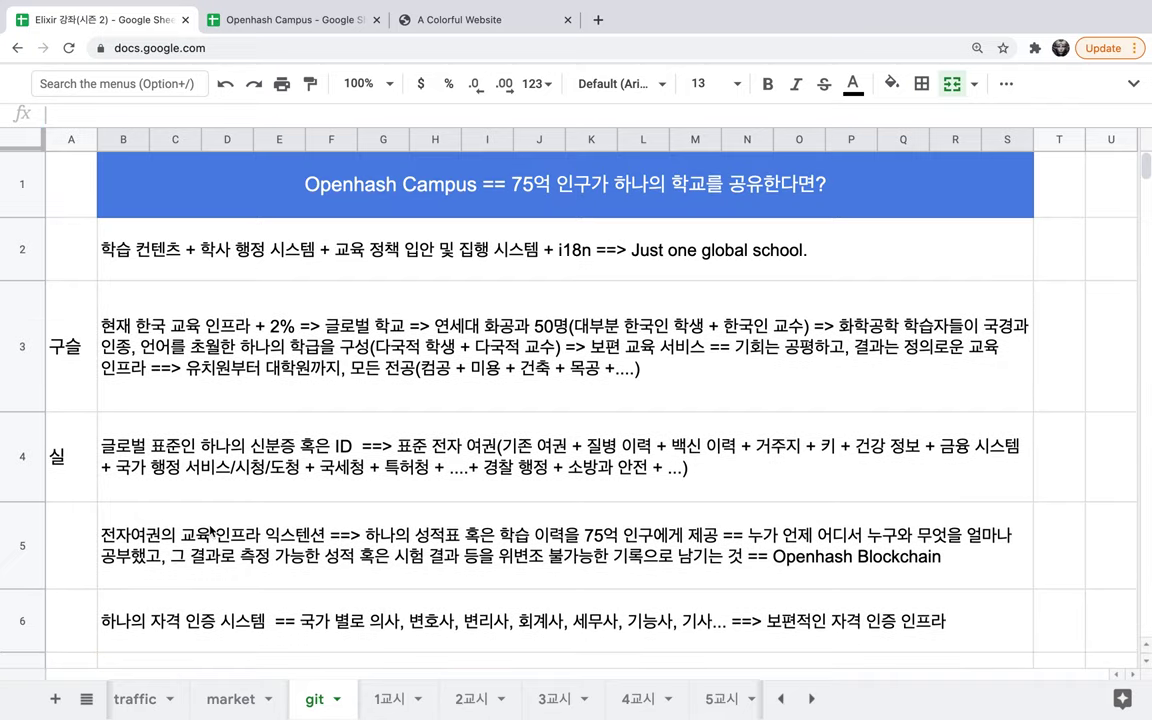
double_click(759, 200)
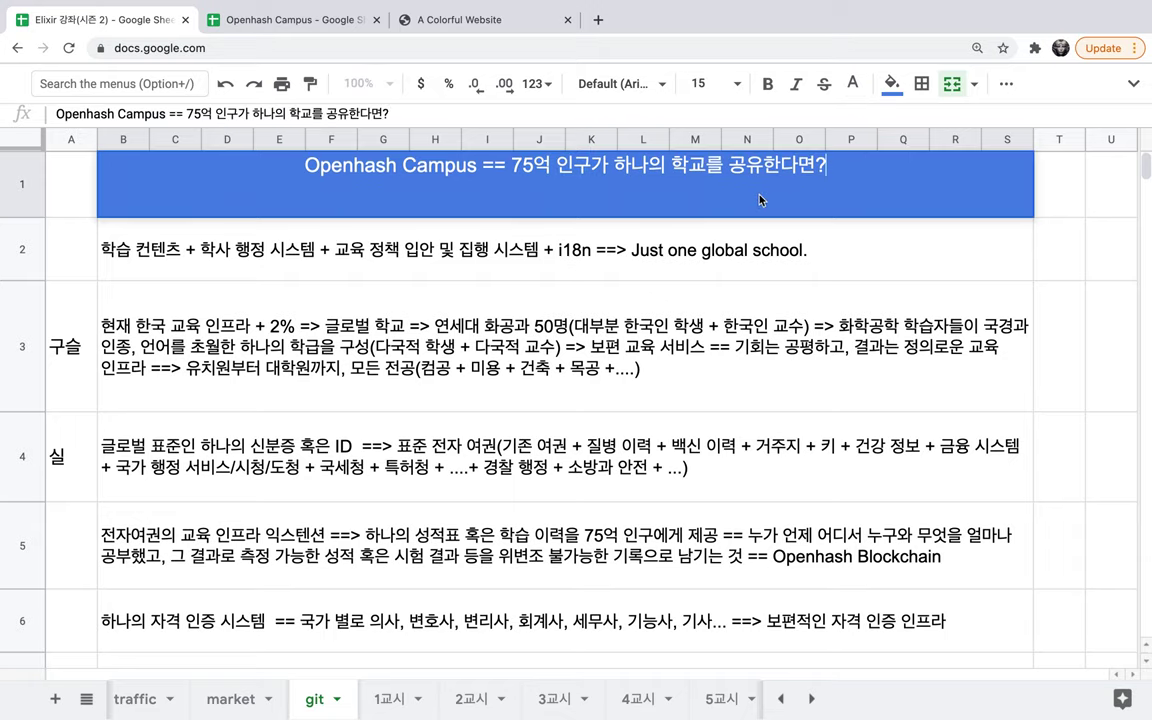
text(==)
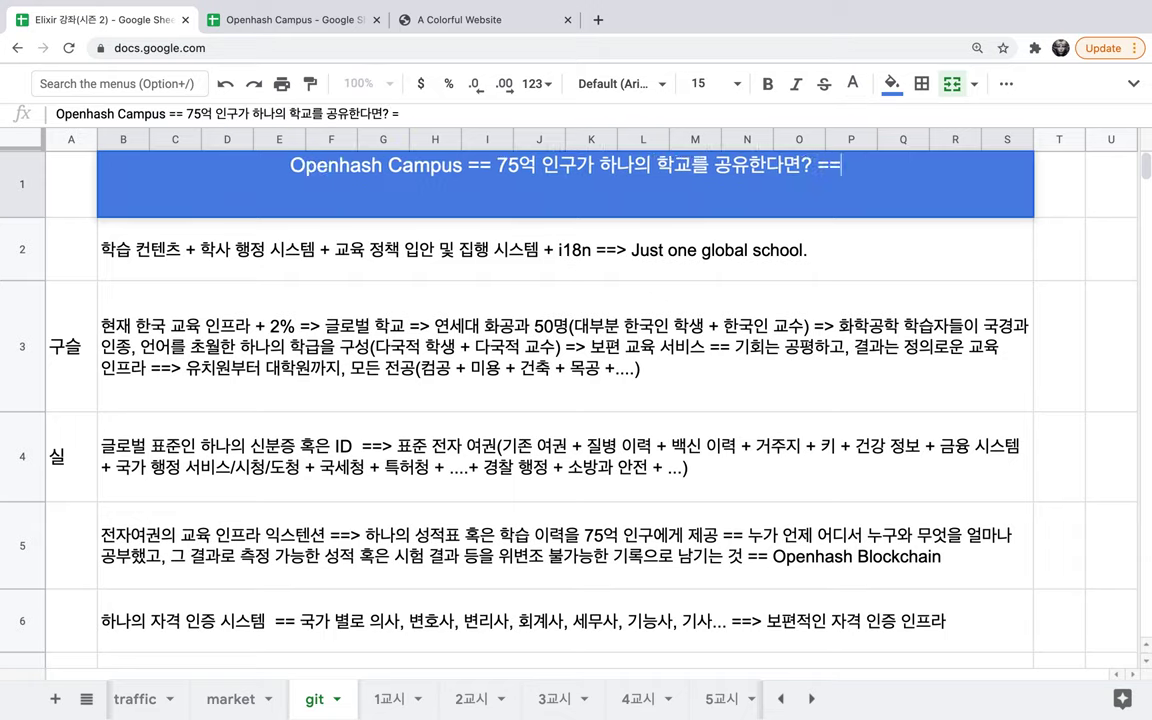
text(> 월 1)
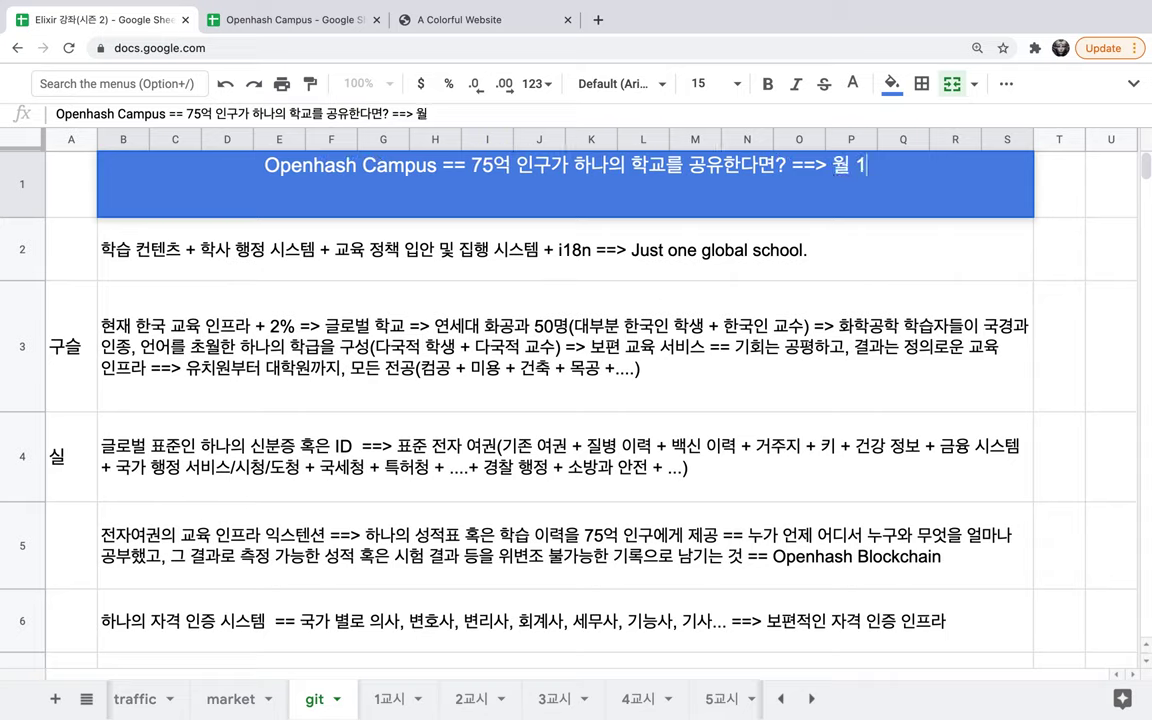
text(ㄷ달러)
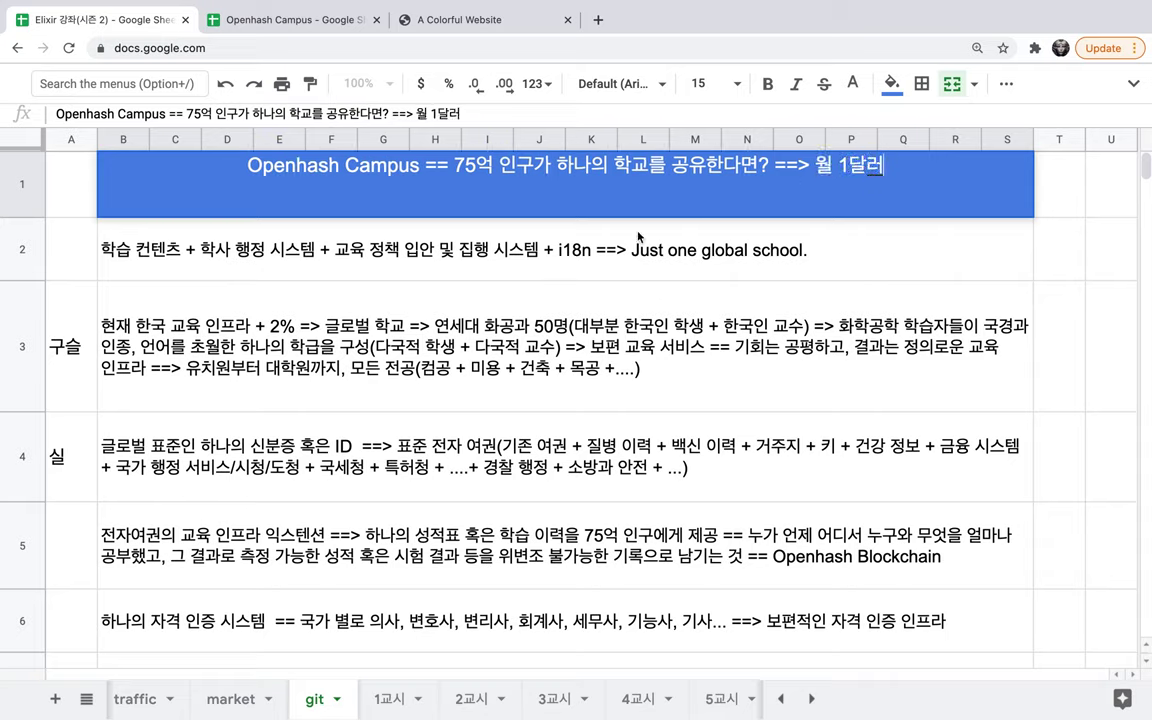
click(489, 326)
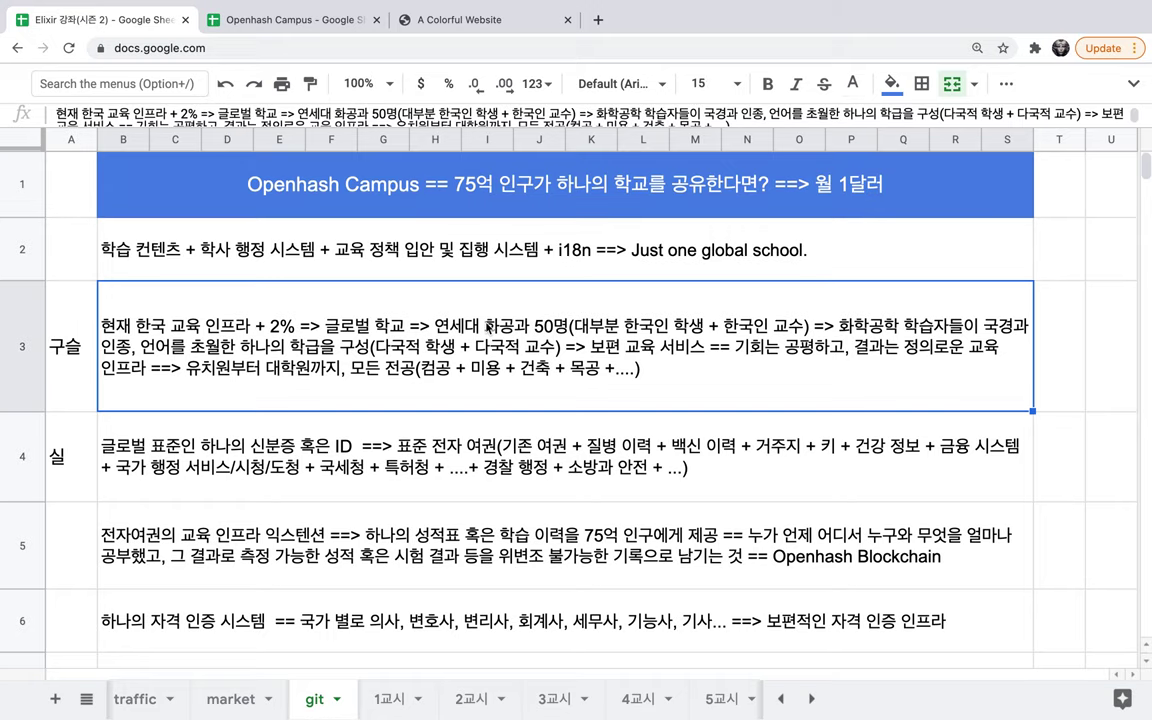
Start the row 8 text with "ML => 각자의 적성과 능력".
scroll(489, 326, down, 3)
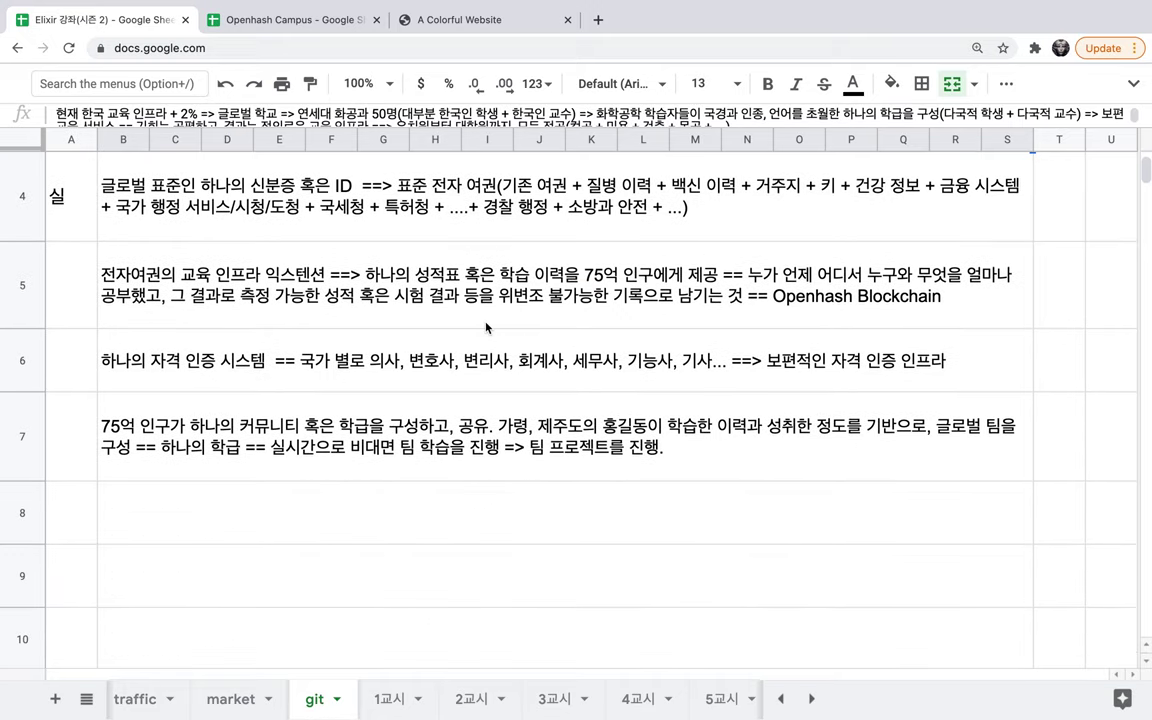
click(280, 520)
text(ML)
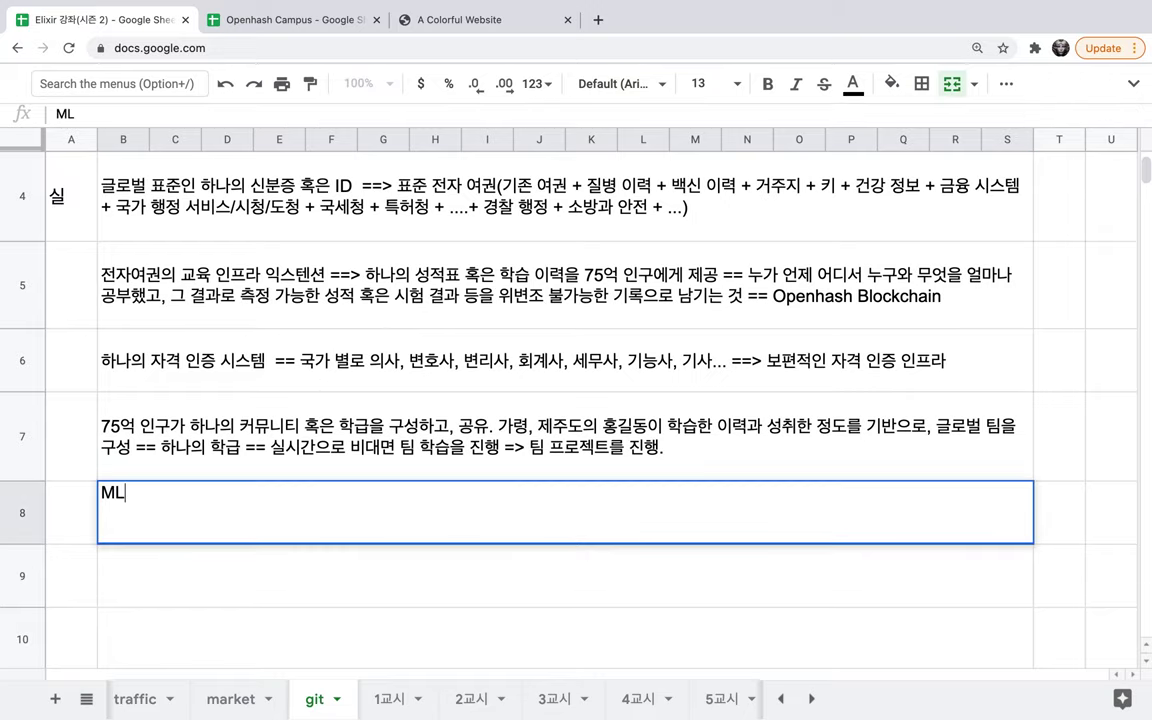
text( => 각갖에)
key(BackSpace)
key(BackSpace)
key(BackSpace)
text(자의 ㅈ적성과 능력)
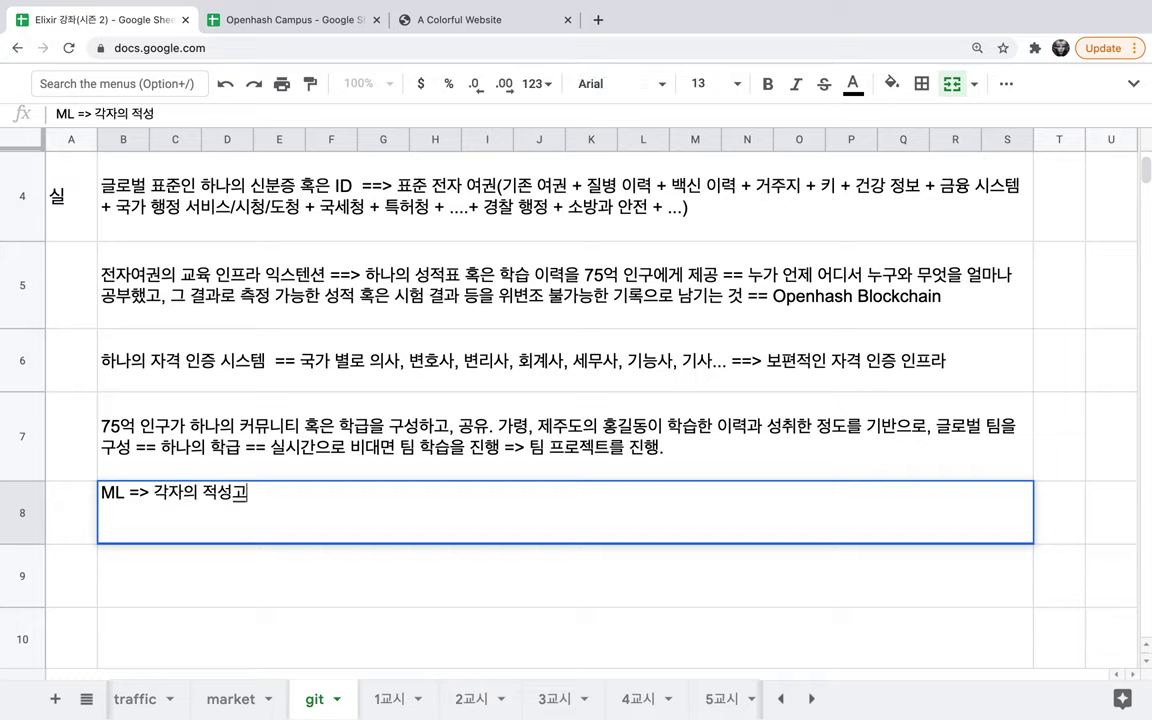
Complete the row 8 text with "에 적합한 진로와 취업 등을 추천".
text(에 적합)
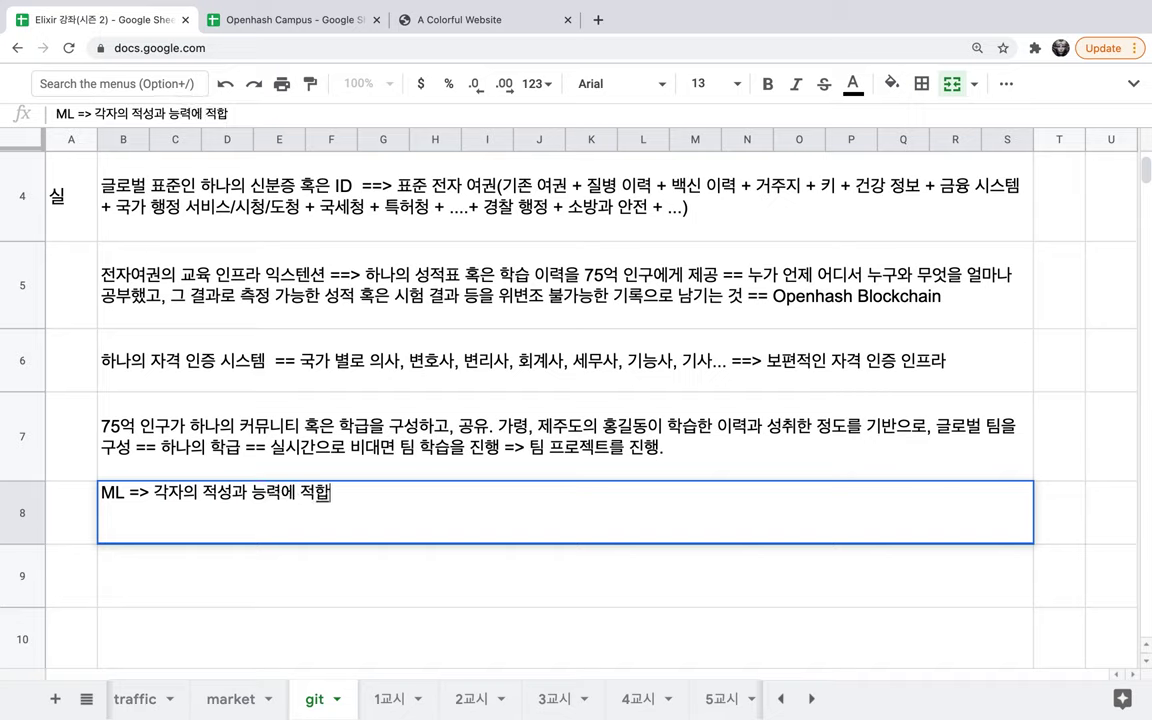
text(한 진룡와)
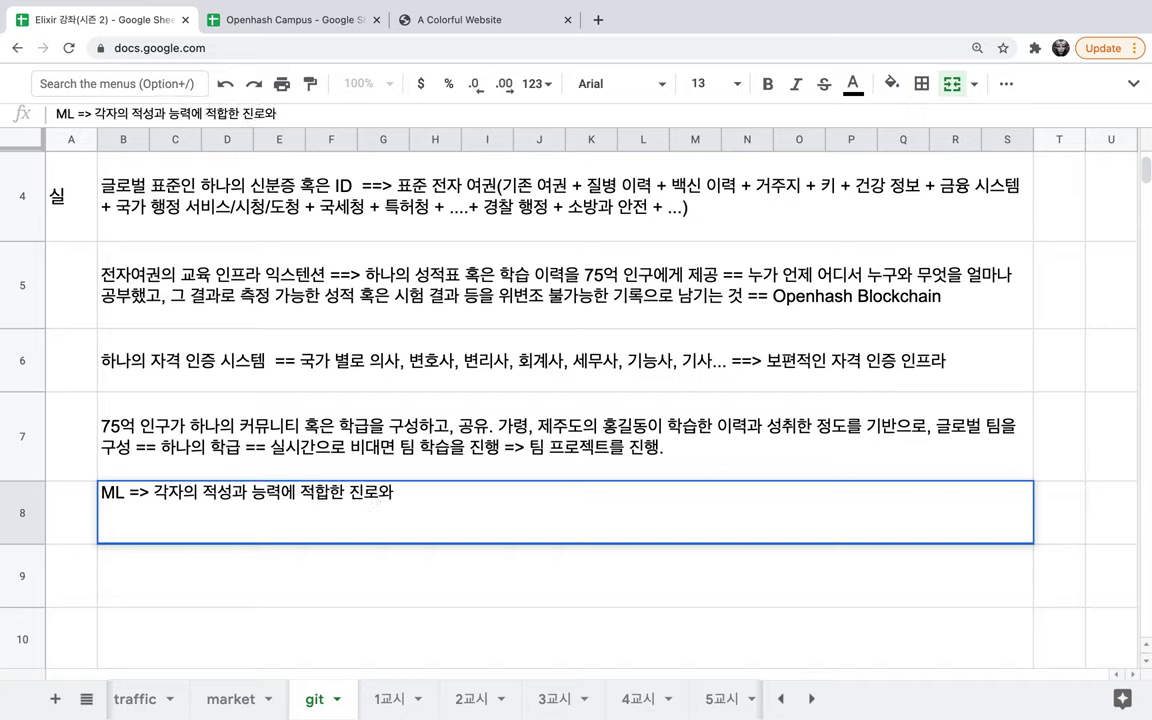
text( 취업 ㄷ등을 추천)
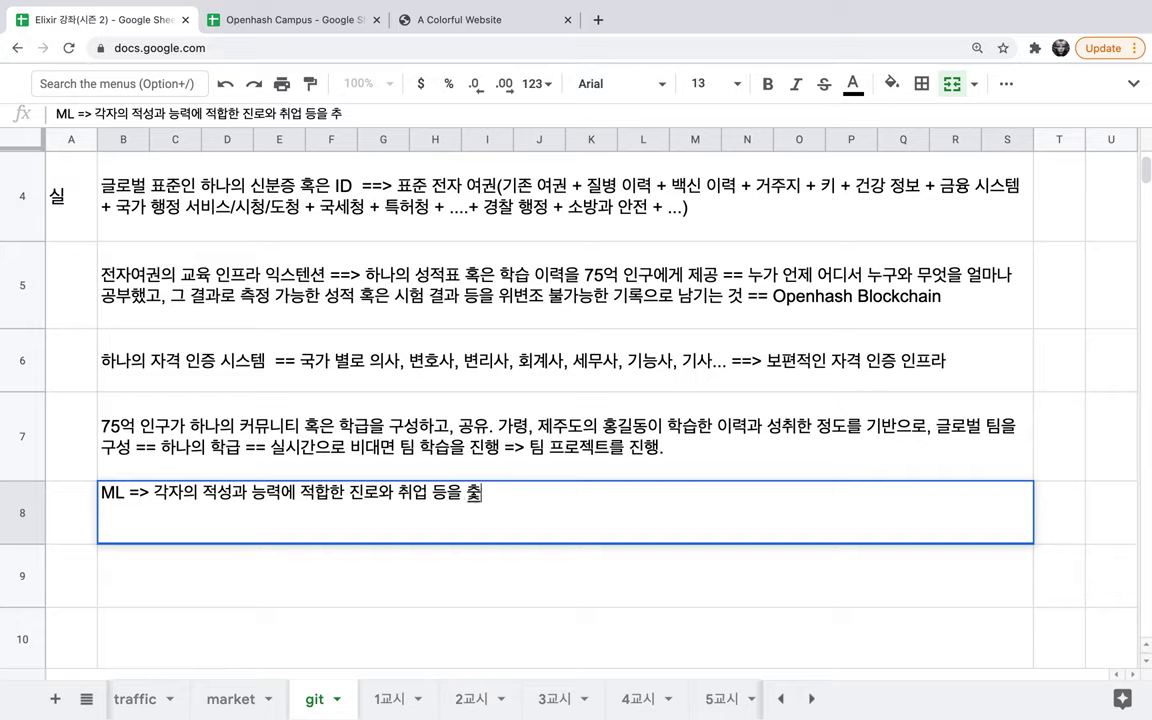
click(150, 492)
key(super+a)
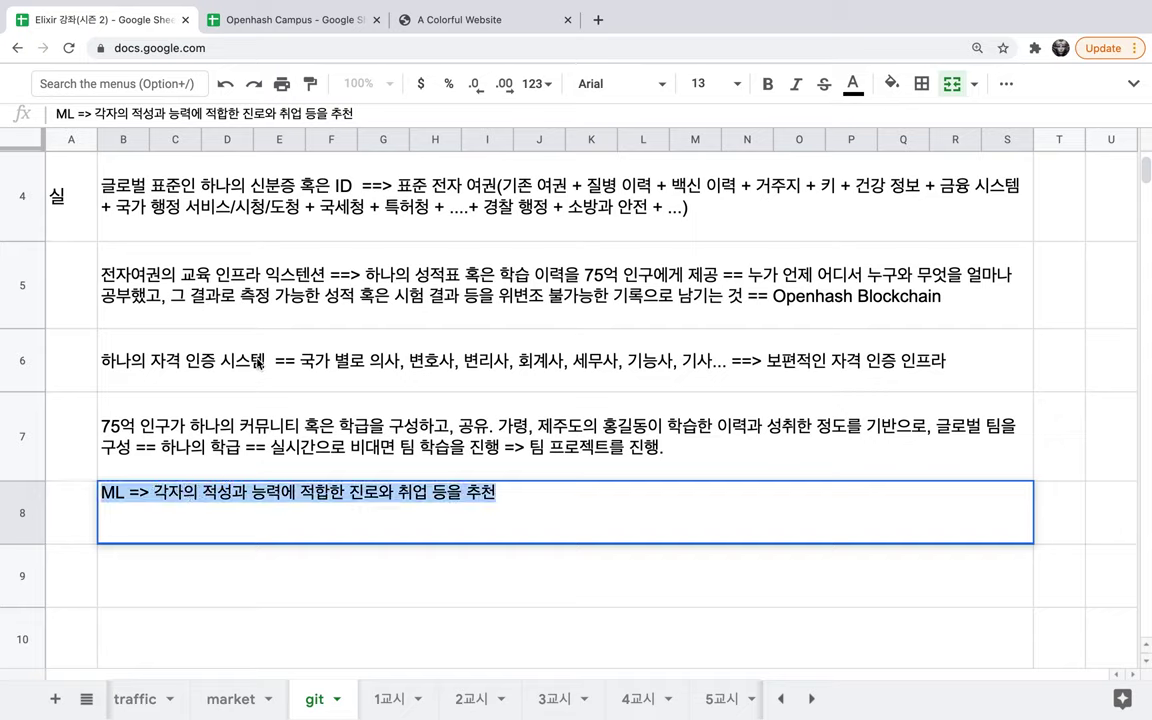
click(303, 239)
scroll(304, 240, up, 5)
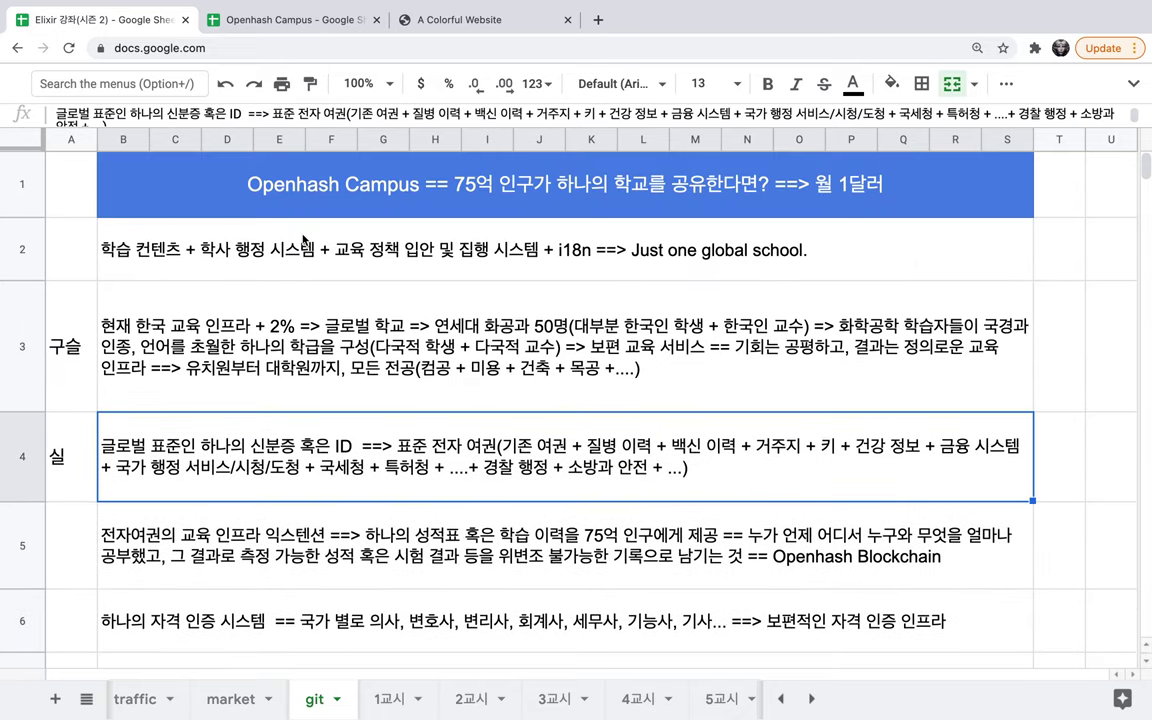
click(315, 330)
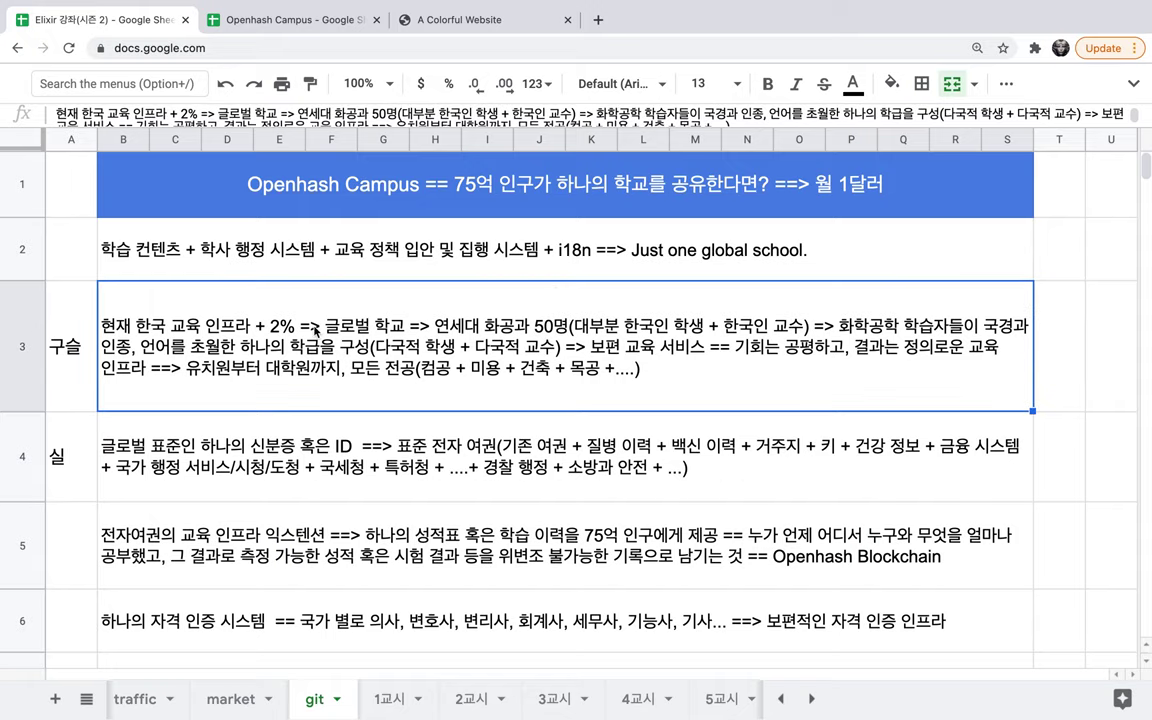
Open the blue row 1 title for editing and highlight the "1달러" and "월" parts of the price.
click(675, 212)
double_click(863, 201)
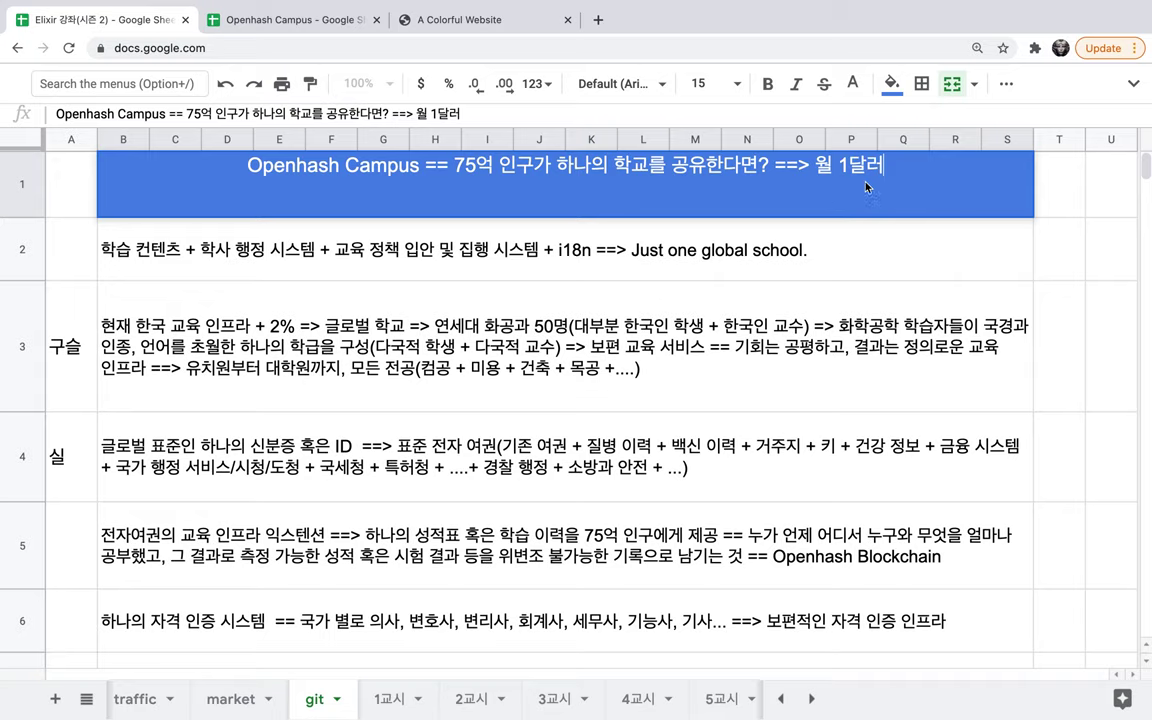
double_click(859, 178)
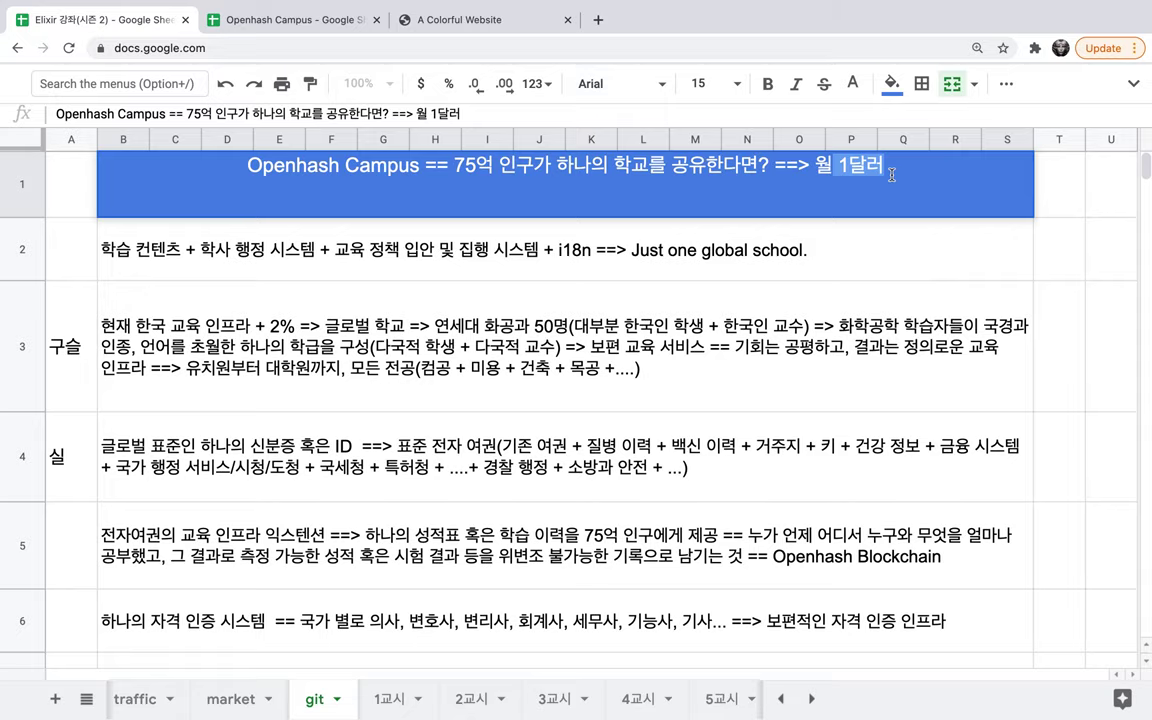
click(820, 168)
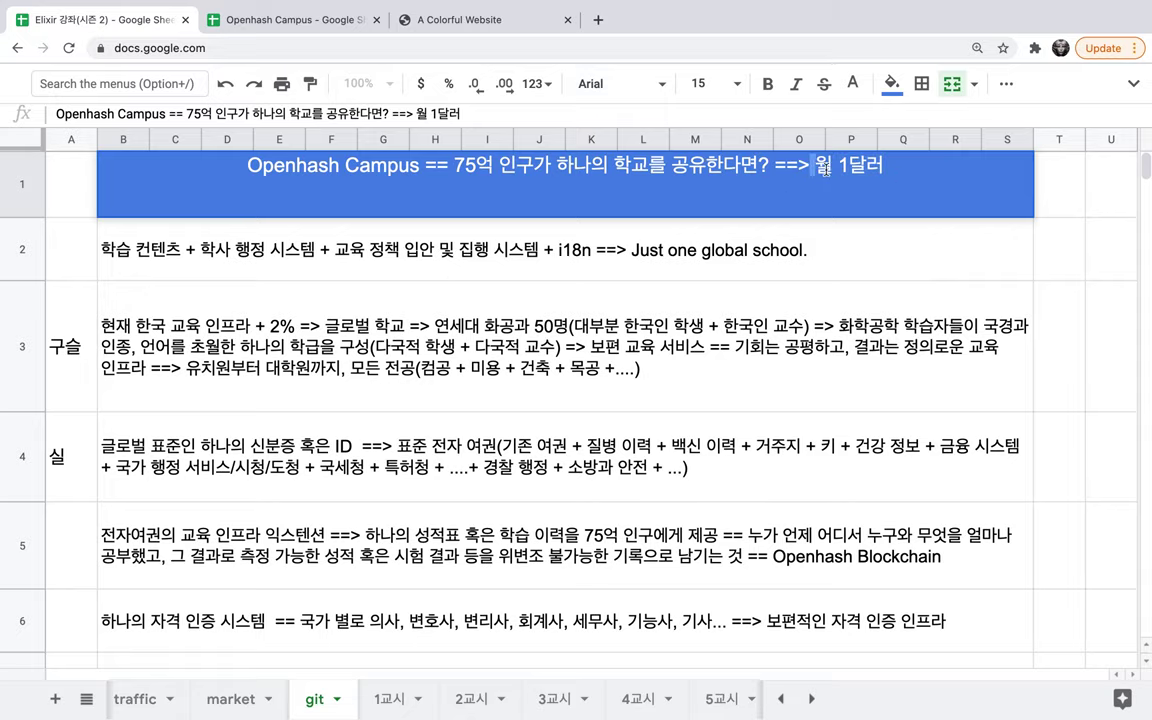
Examine the course blocks around rows 141 to 155 of the Openhash Campus curriculum, comparing them with the git sheet's school outline.
click(282, 20)
scroll(512, 300, down, 1)
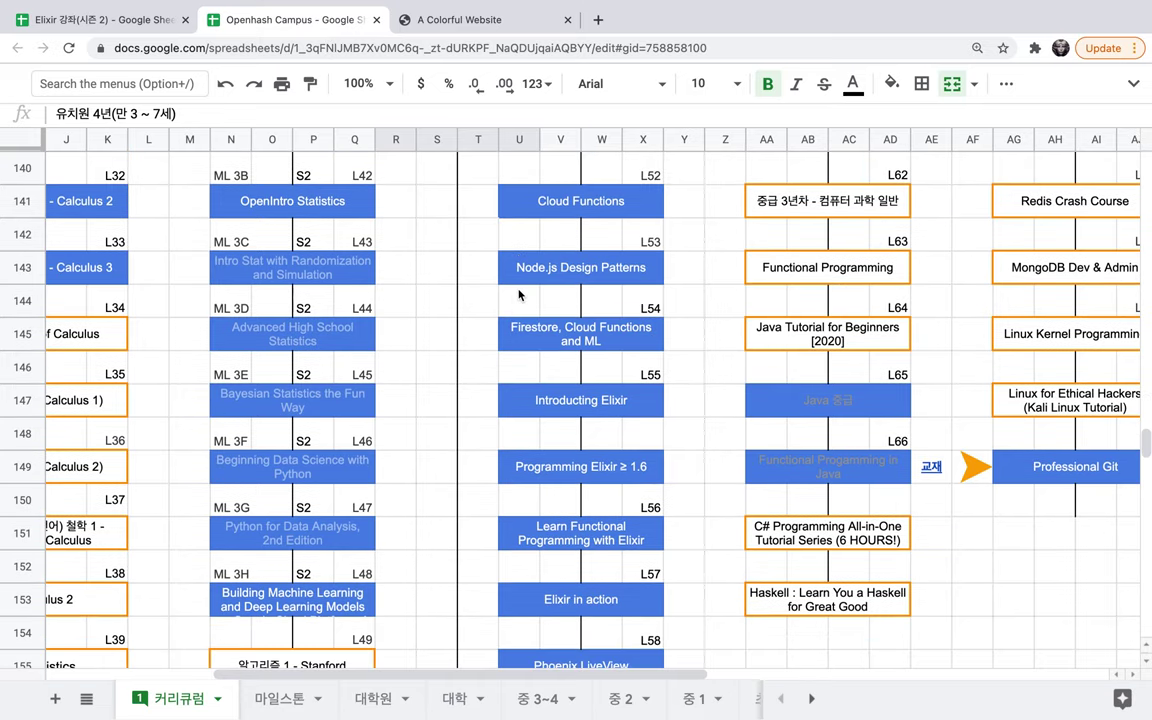
scroll(447, 229, down, 1)
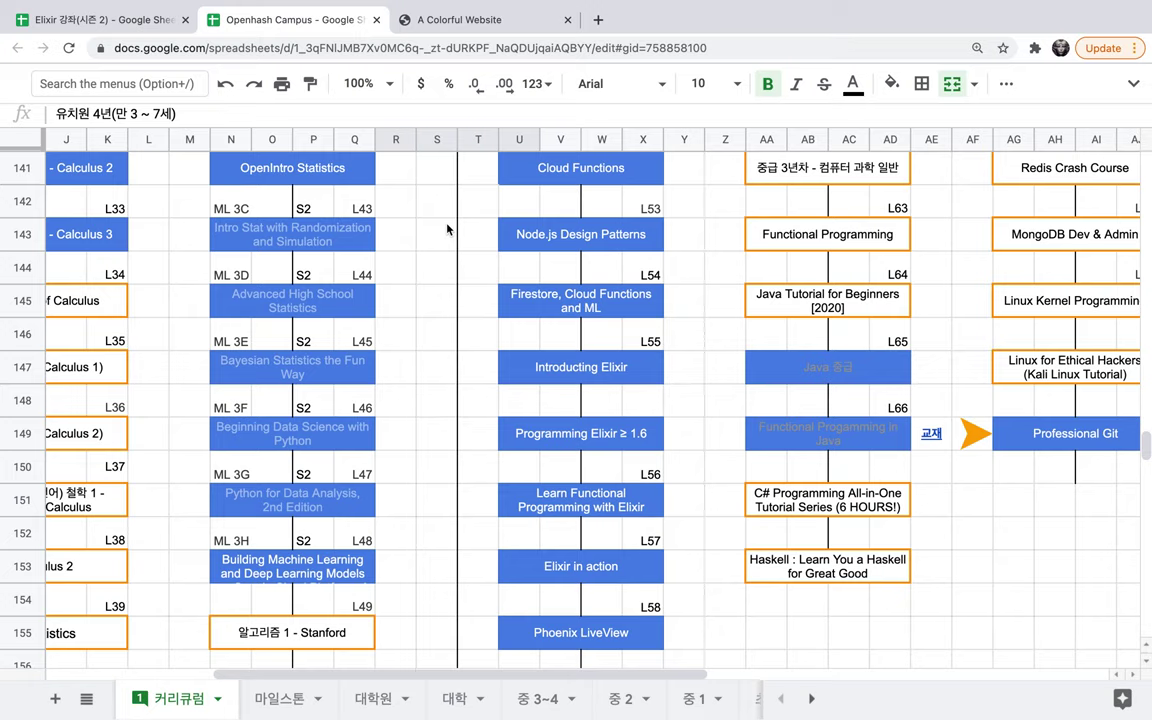
scroll(447, 229, left, 1)
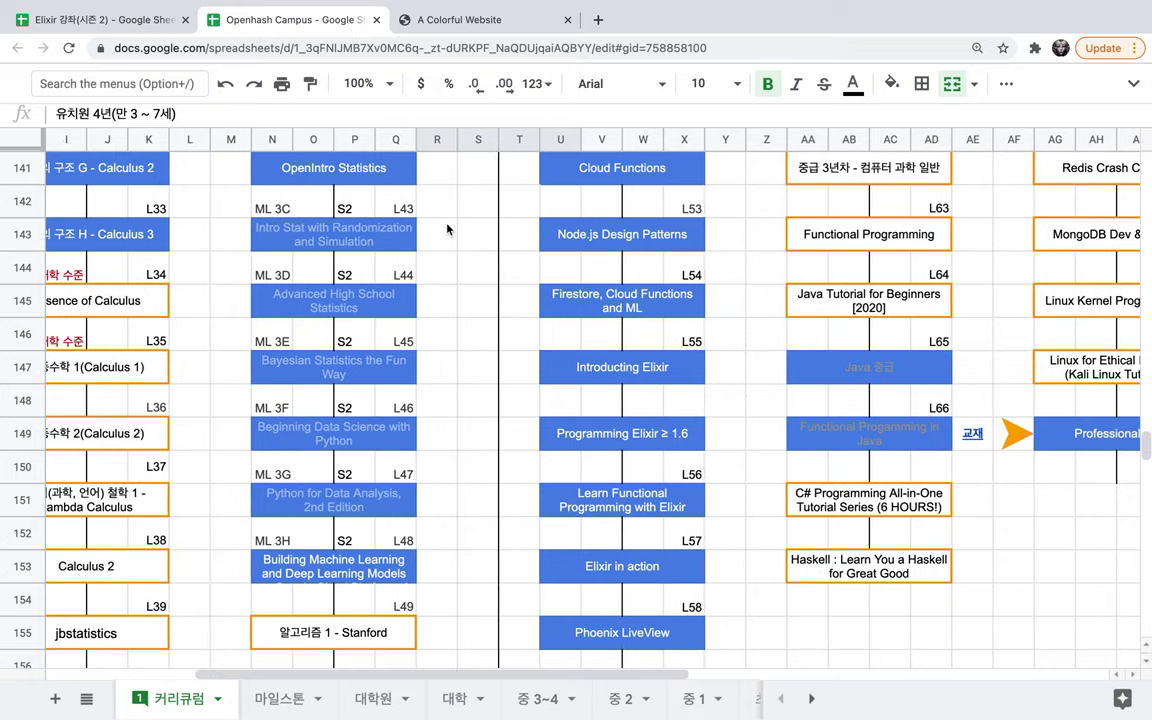
click(161, 29)
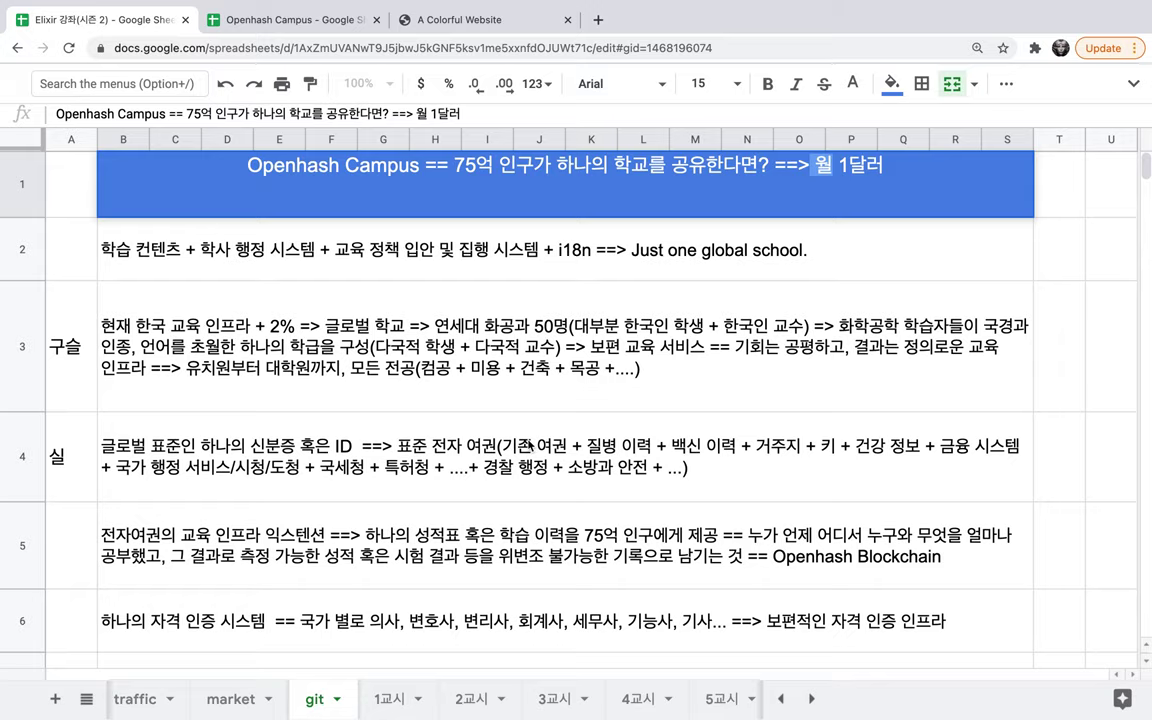
click(328, 26)
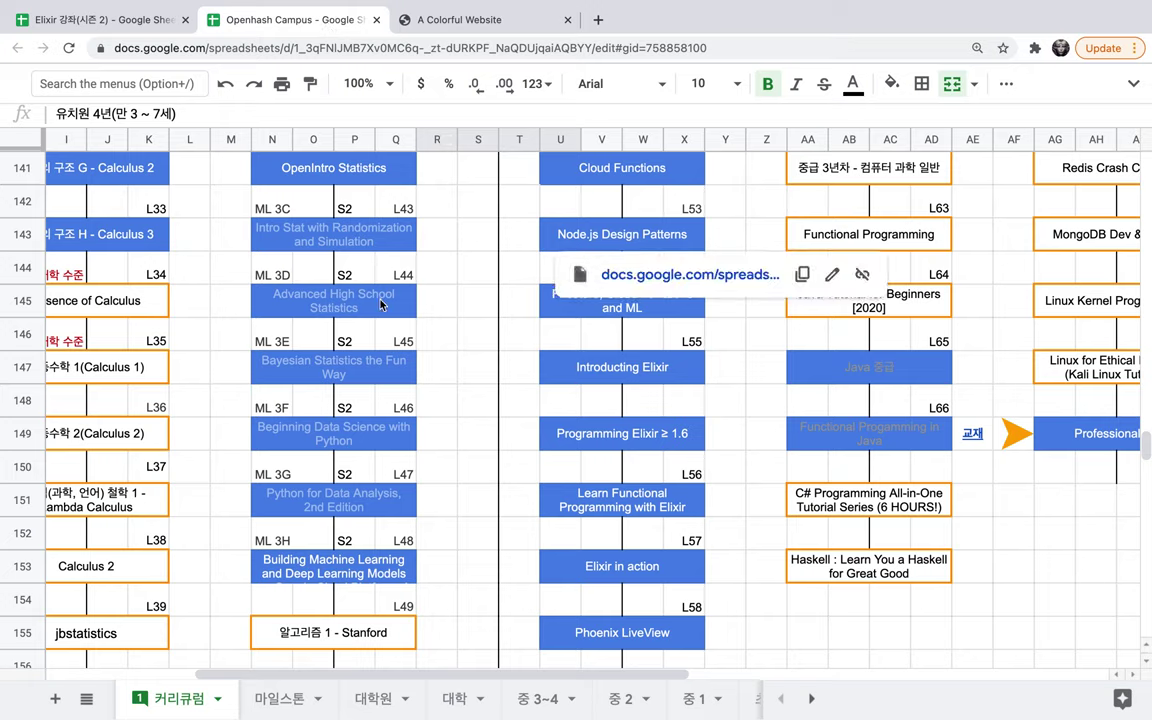
mouse_move(594, 316)
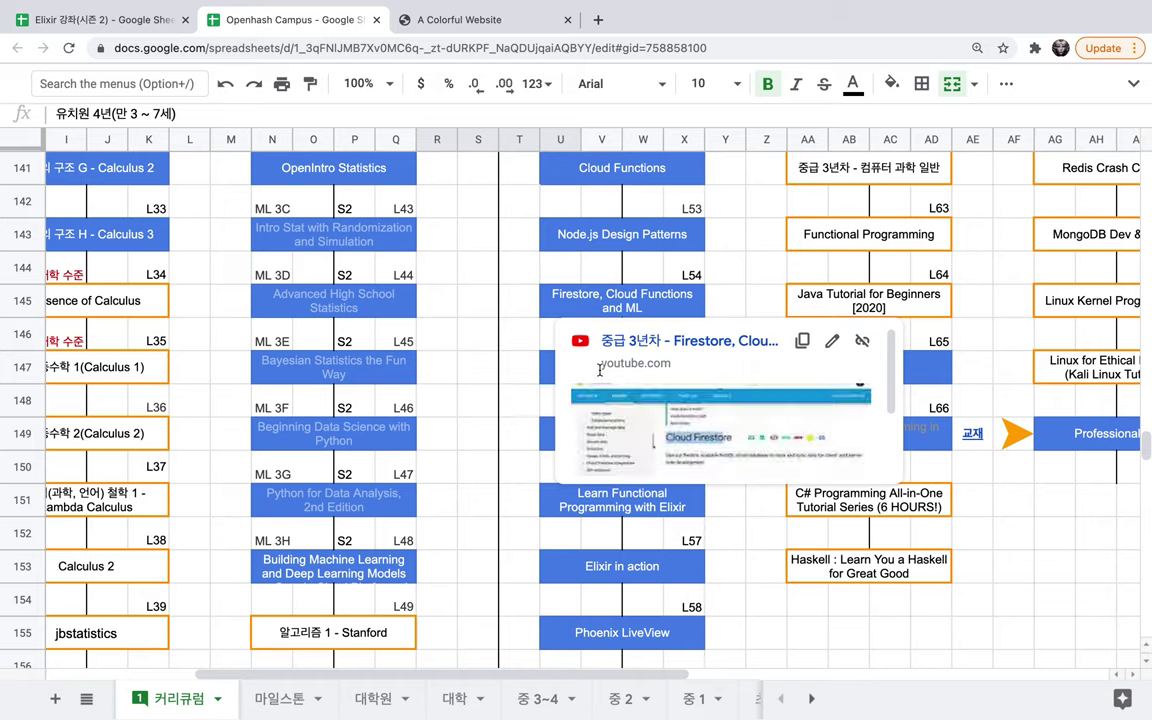
click(469, 332)
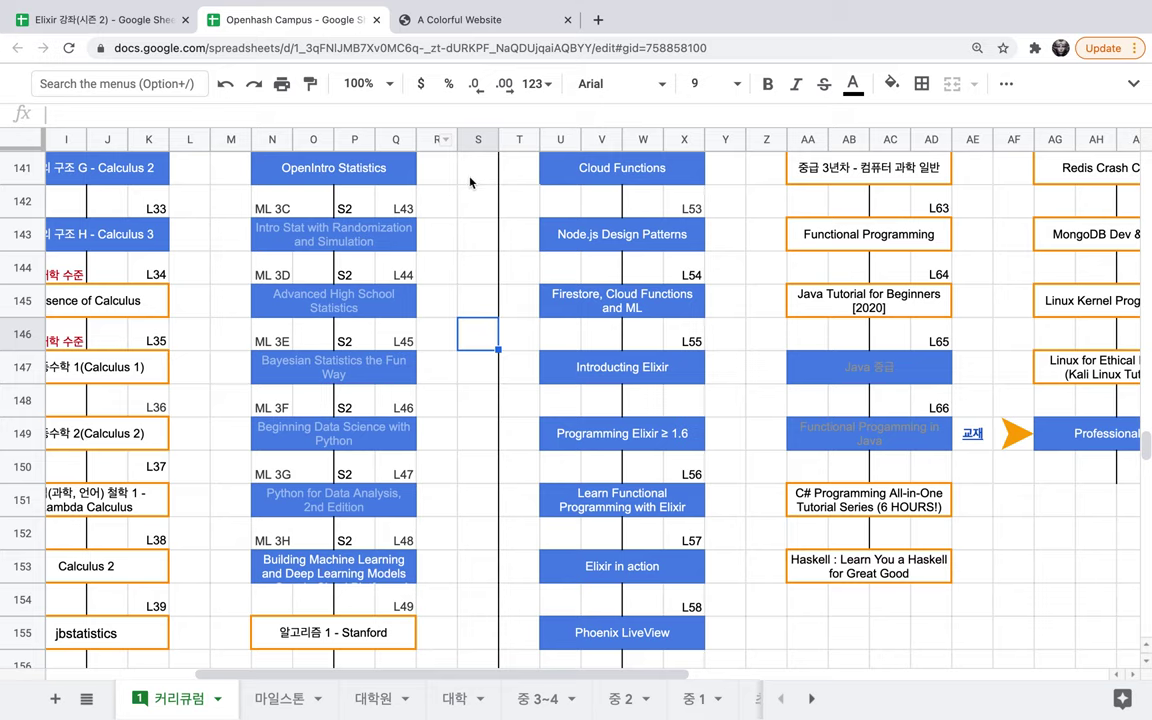
click(152, 22)
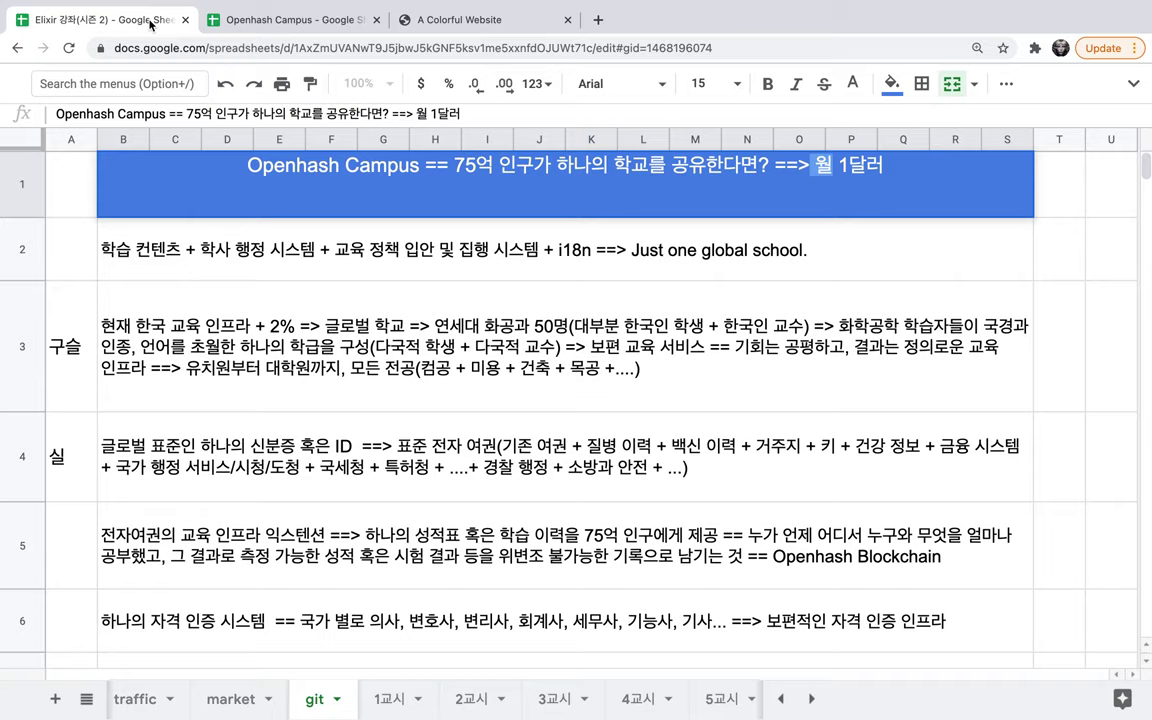
scroll(367, 335, down, 5)
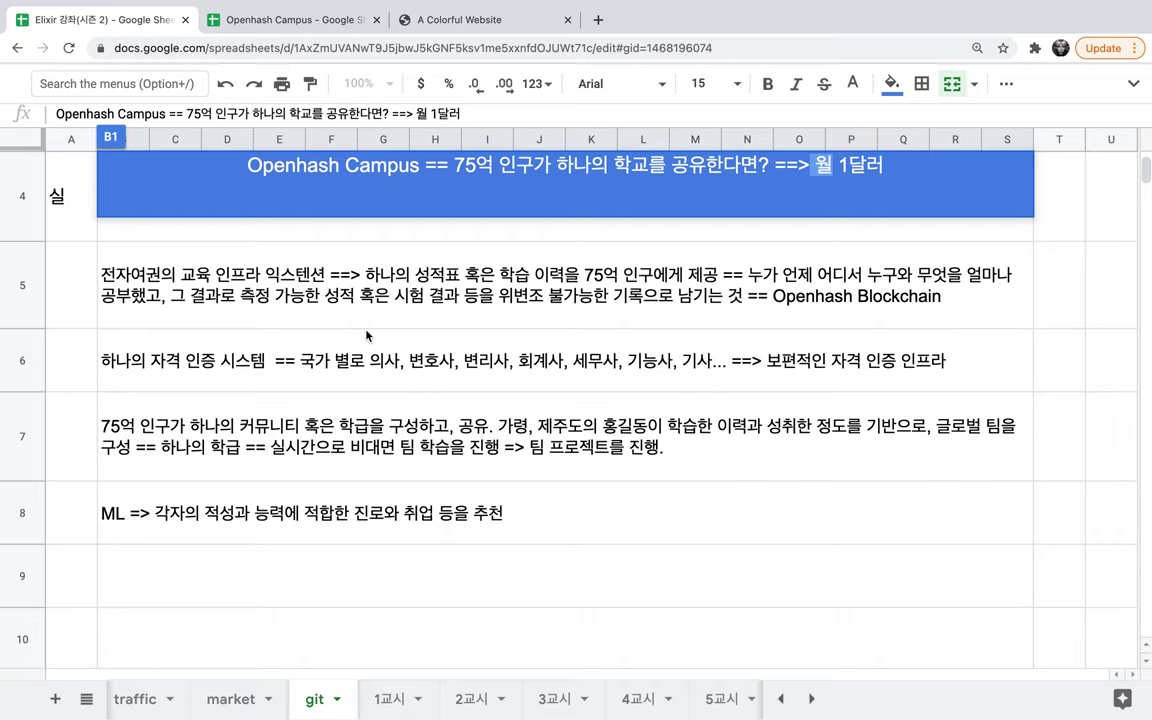
Move the Openhash Campus spreadsheet into its own browser window and enlarge that window to full size.
drag(300, 20, 597, 172)
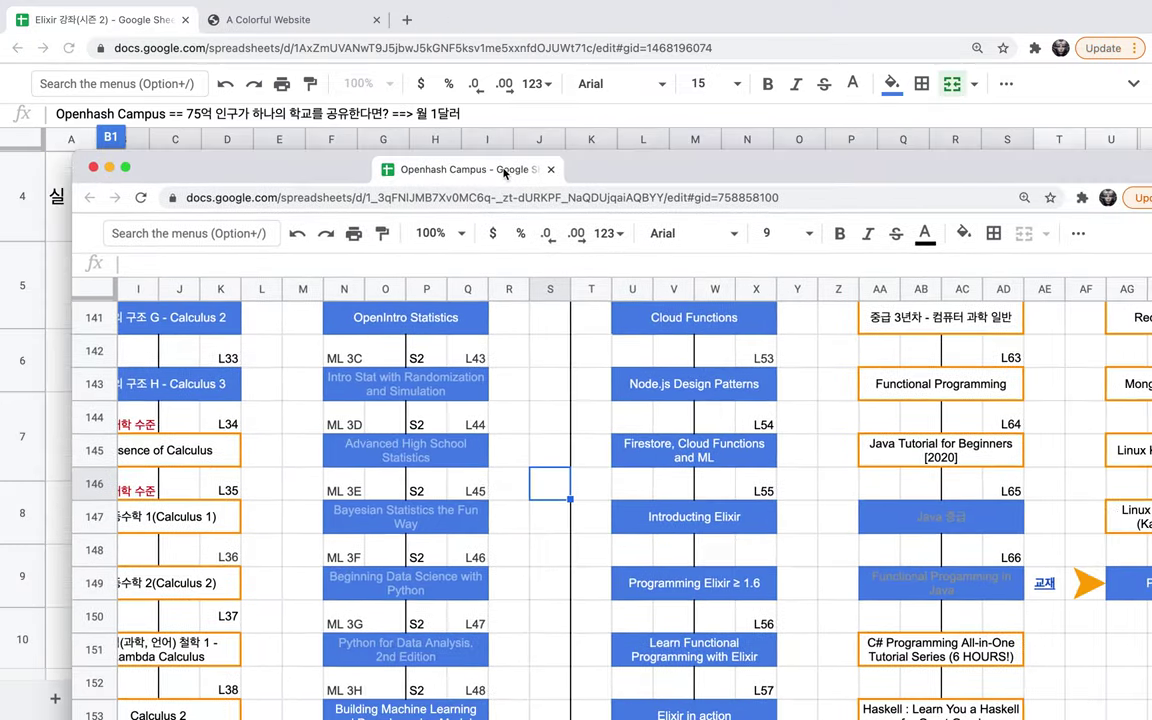
double_click(597, 172)
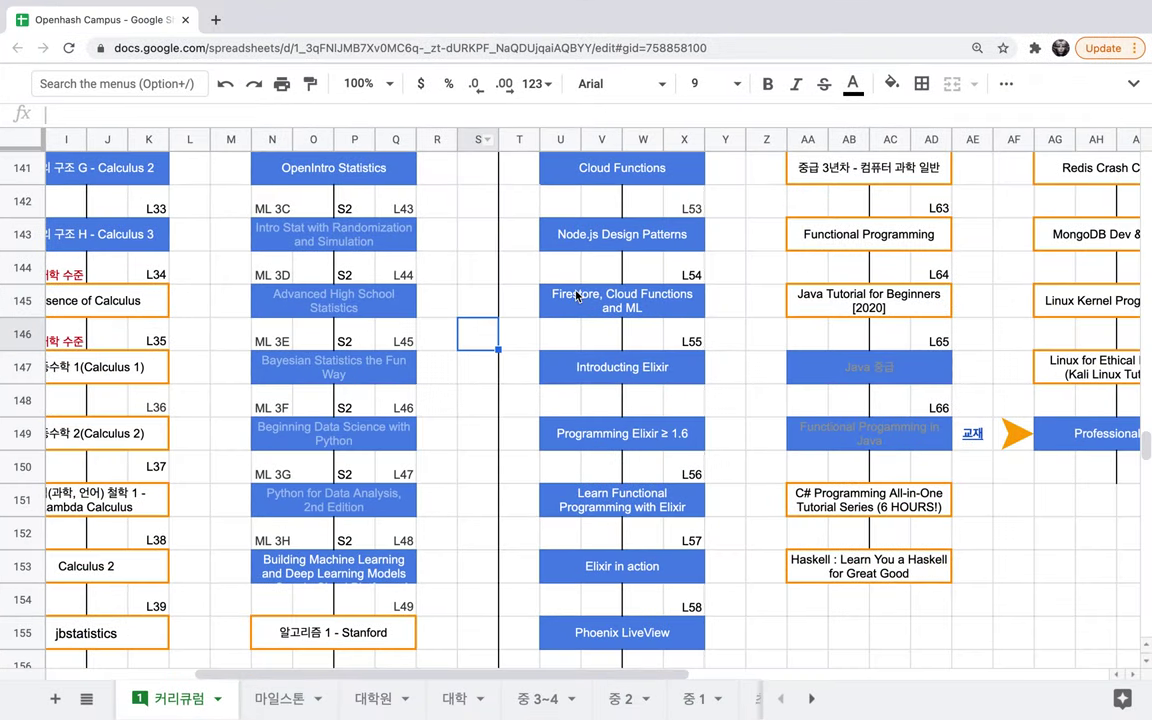
mouse_move(553, 288)
Examine the five study fields in rows 72 to 76 of the curriculum, from 인문학 to 프로그래밍, one by one and selected together.
scroll(482, 268, up, 3)
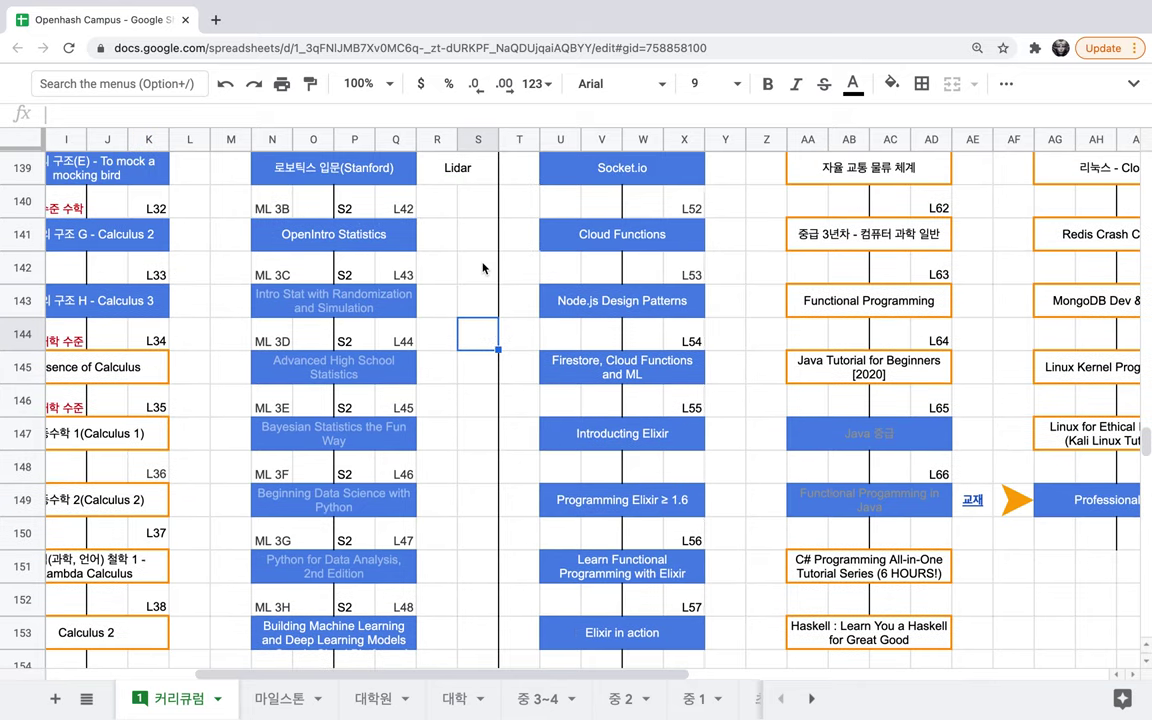
scroll(482, 268, up, 10)
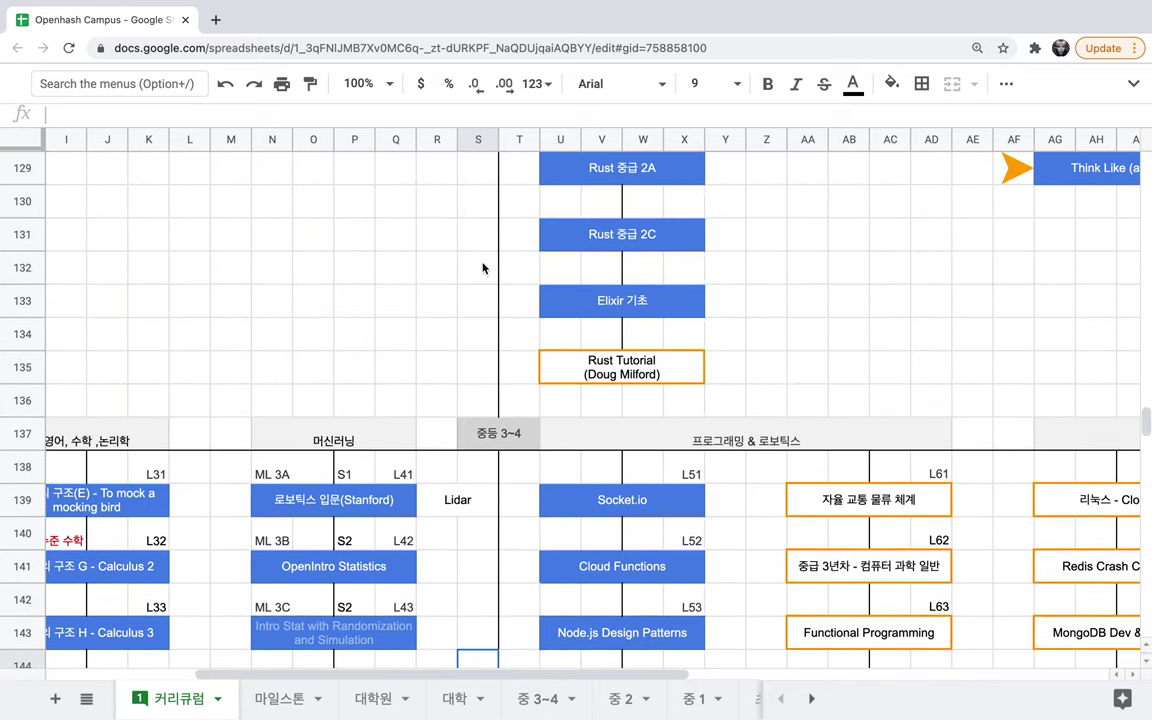
scroll(482, 268, up, 10)
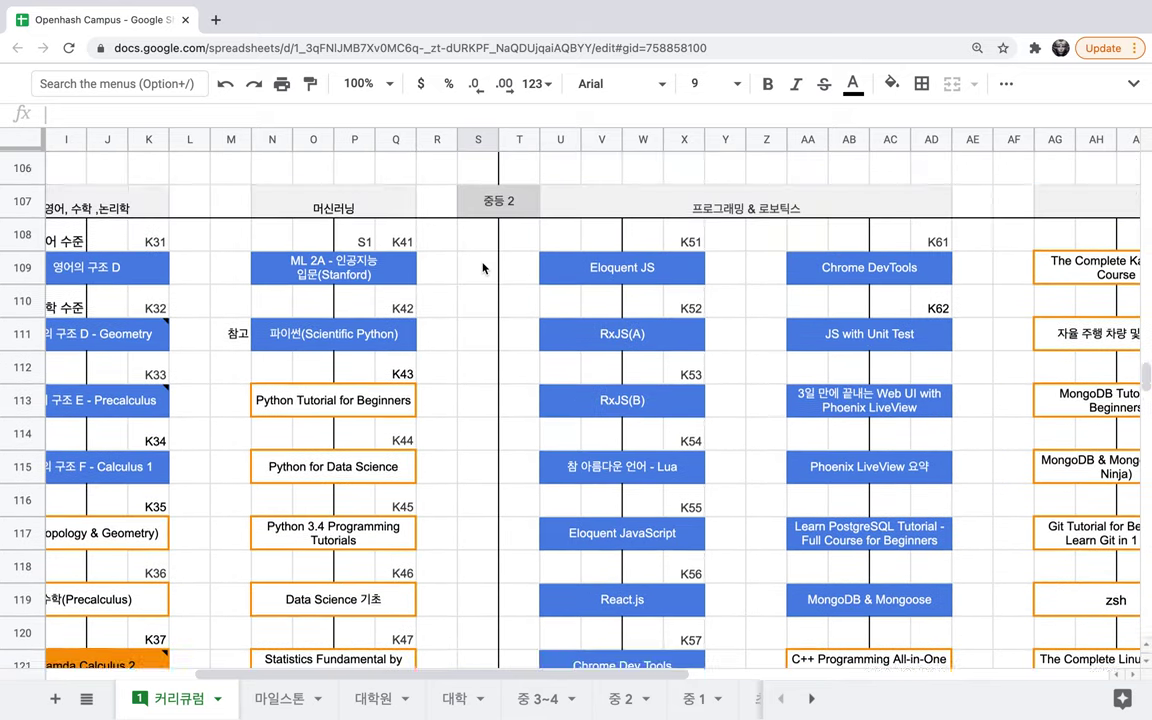
scroll(482, 268, up, 10)
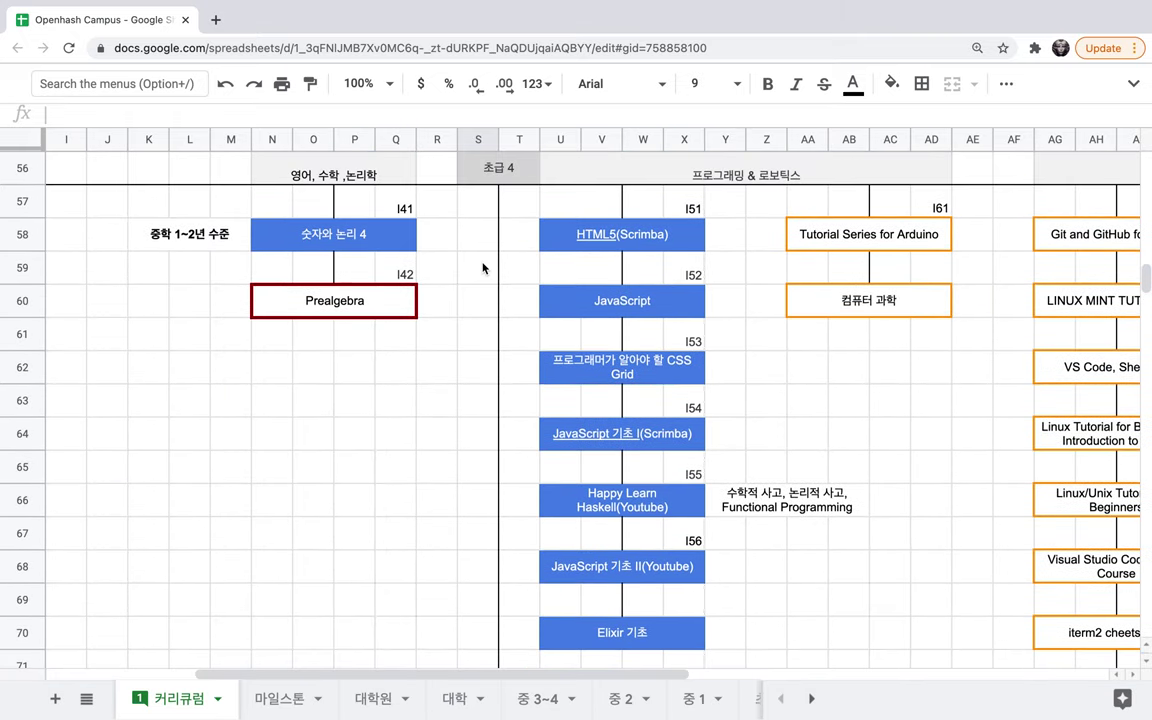
scroll(482, 268, down, 3)
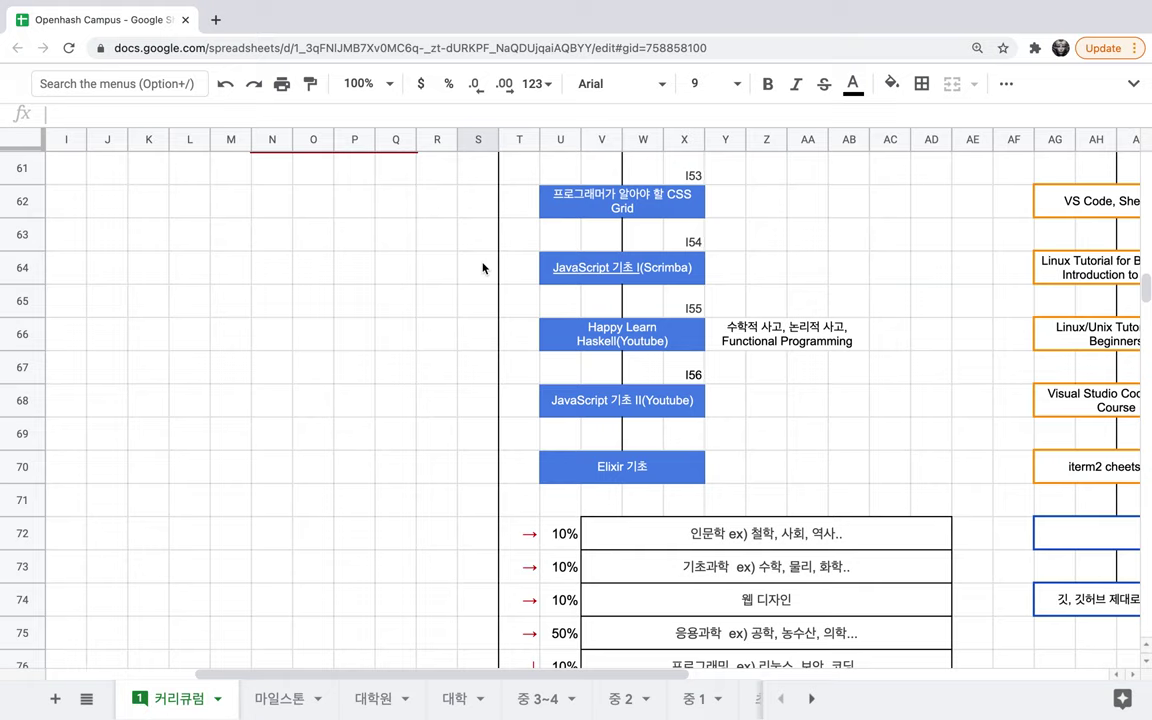
scroll(482, 268, down, 1)
scroll(482, 268, down, 3)
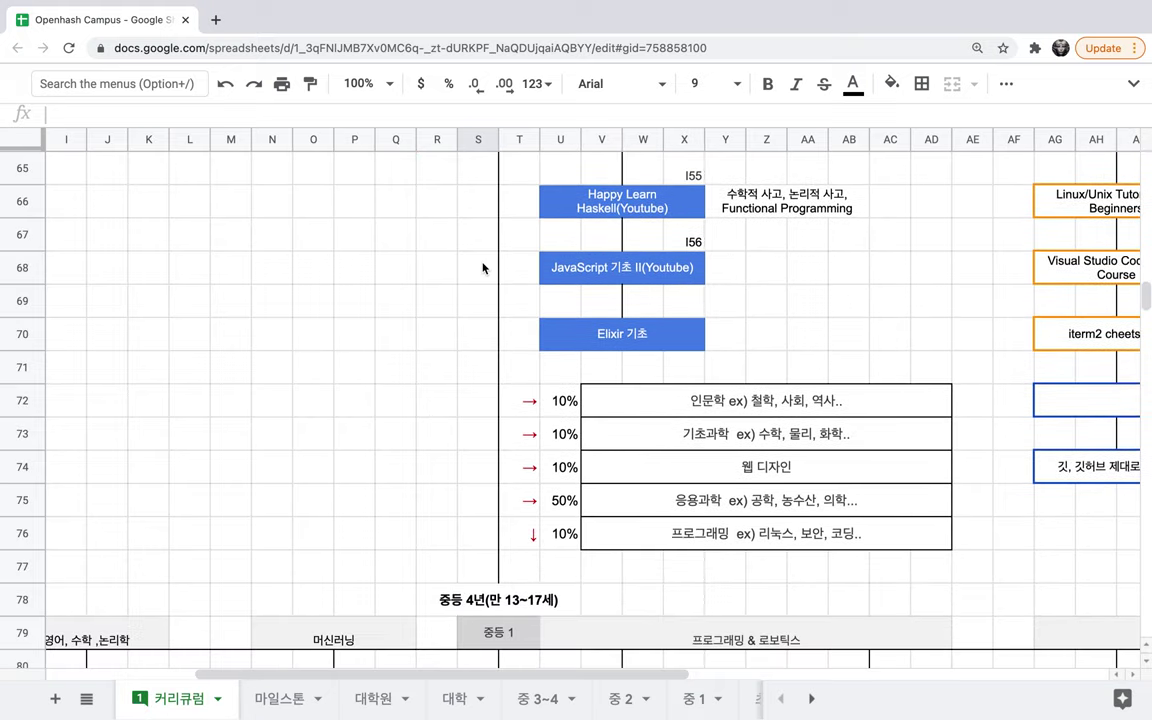
click(800, 410)
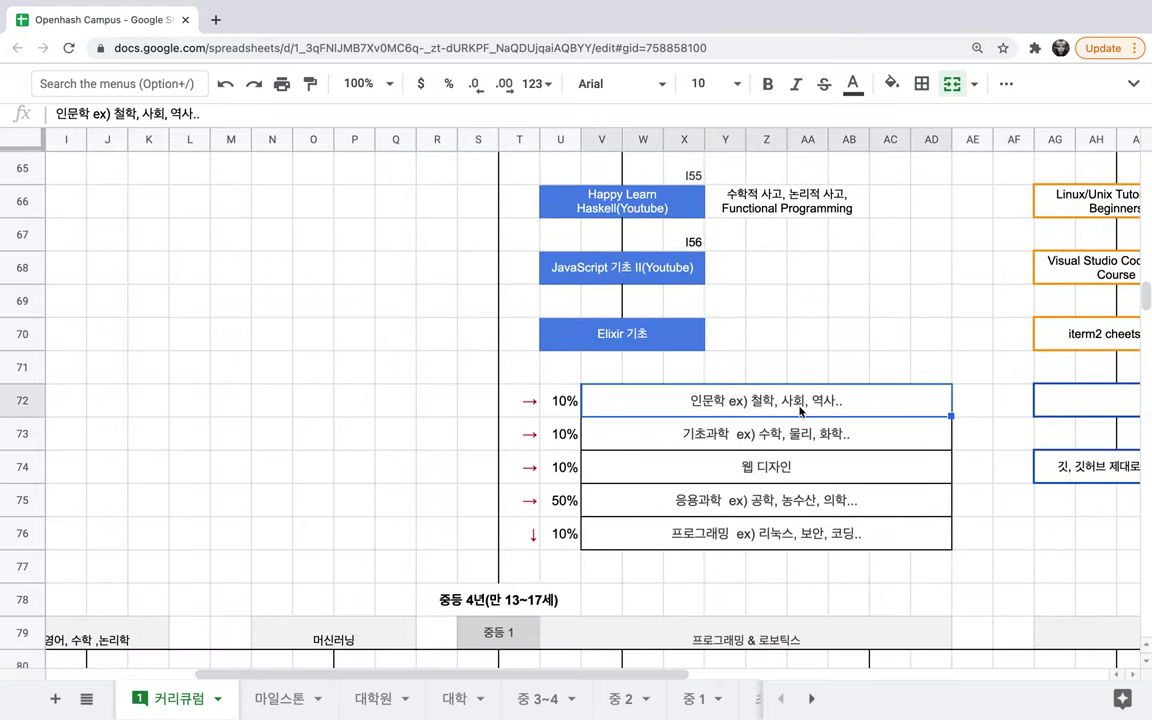
click(789, 437)
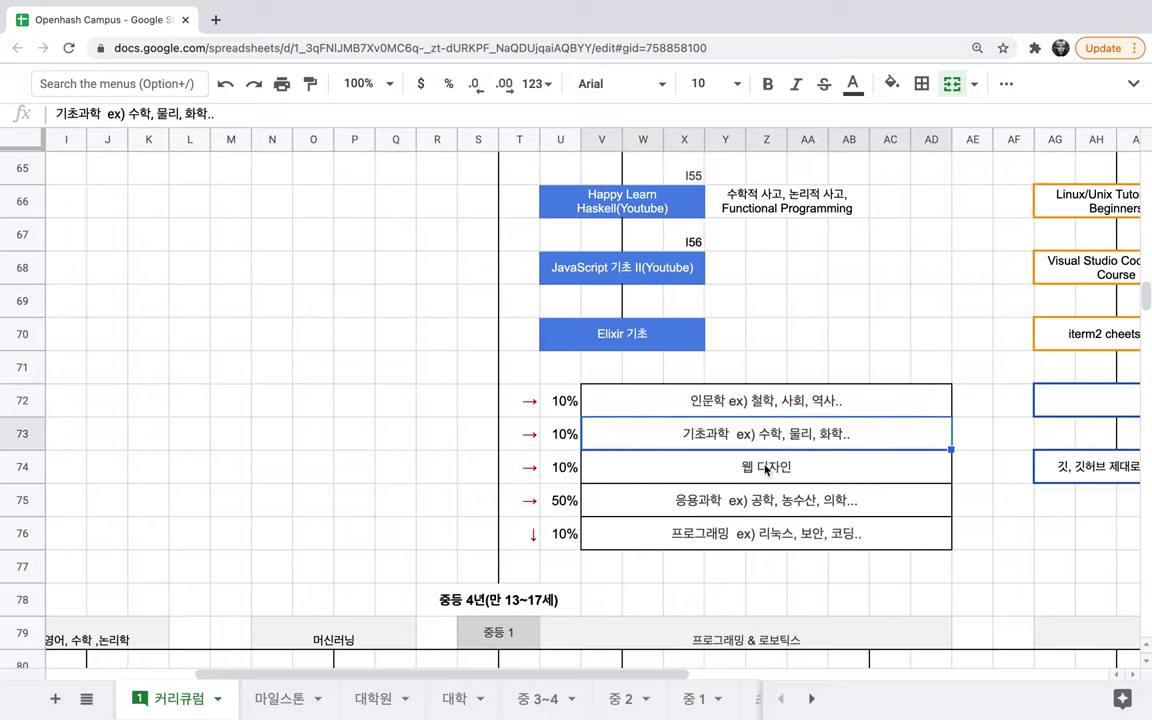
click(766, 469)
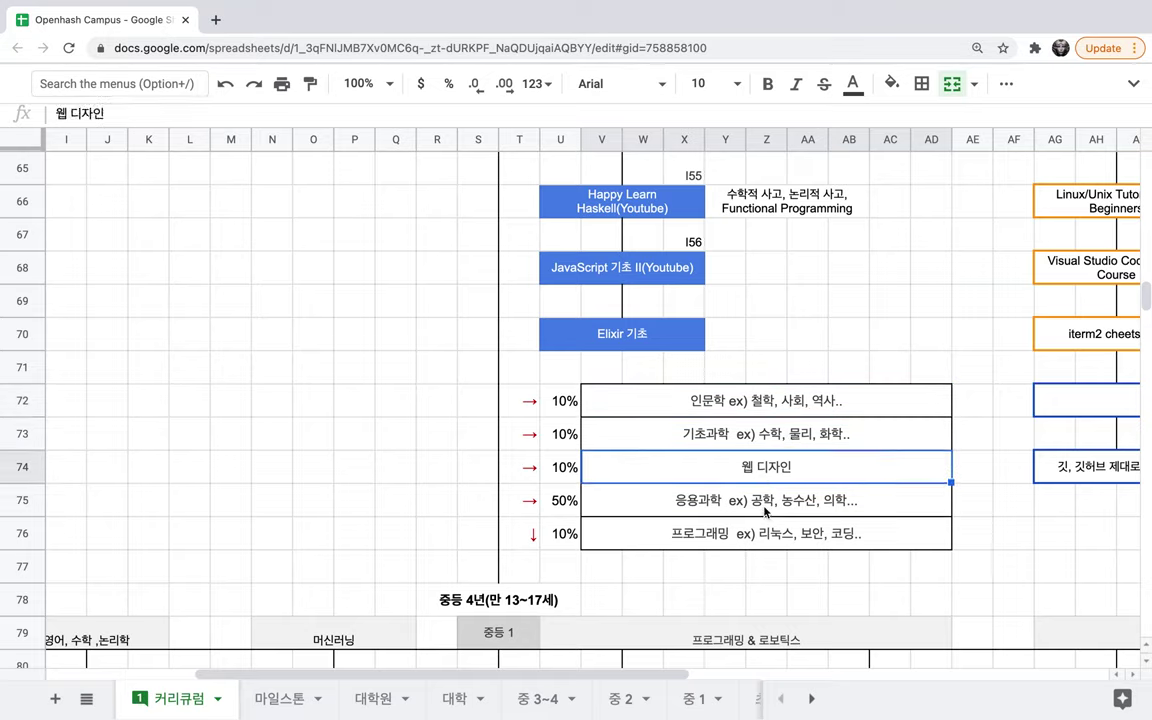
click(765, 505)
click(782, 534)
click(795, 408)
drag(795, 407, 815, 541)
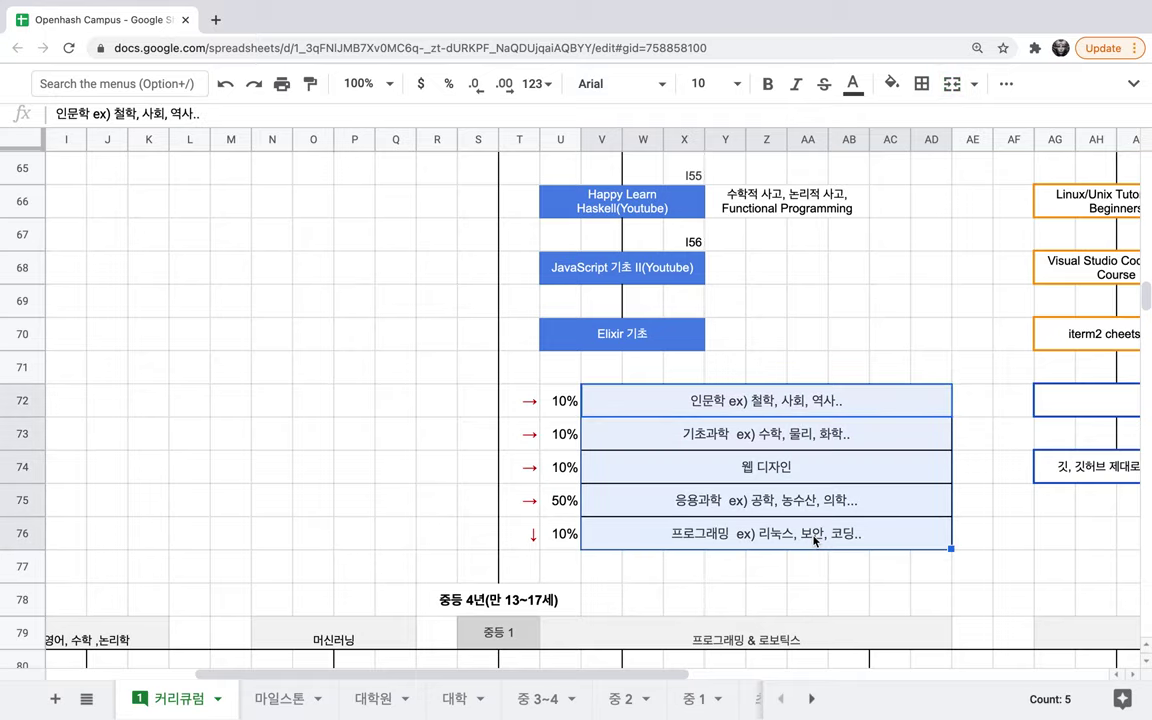